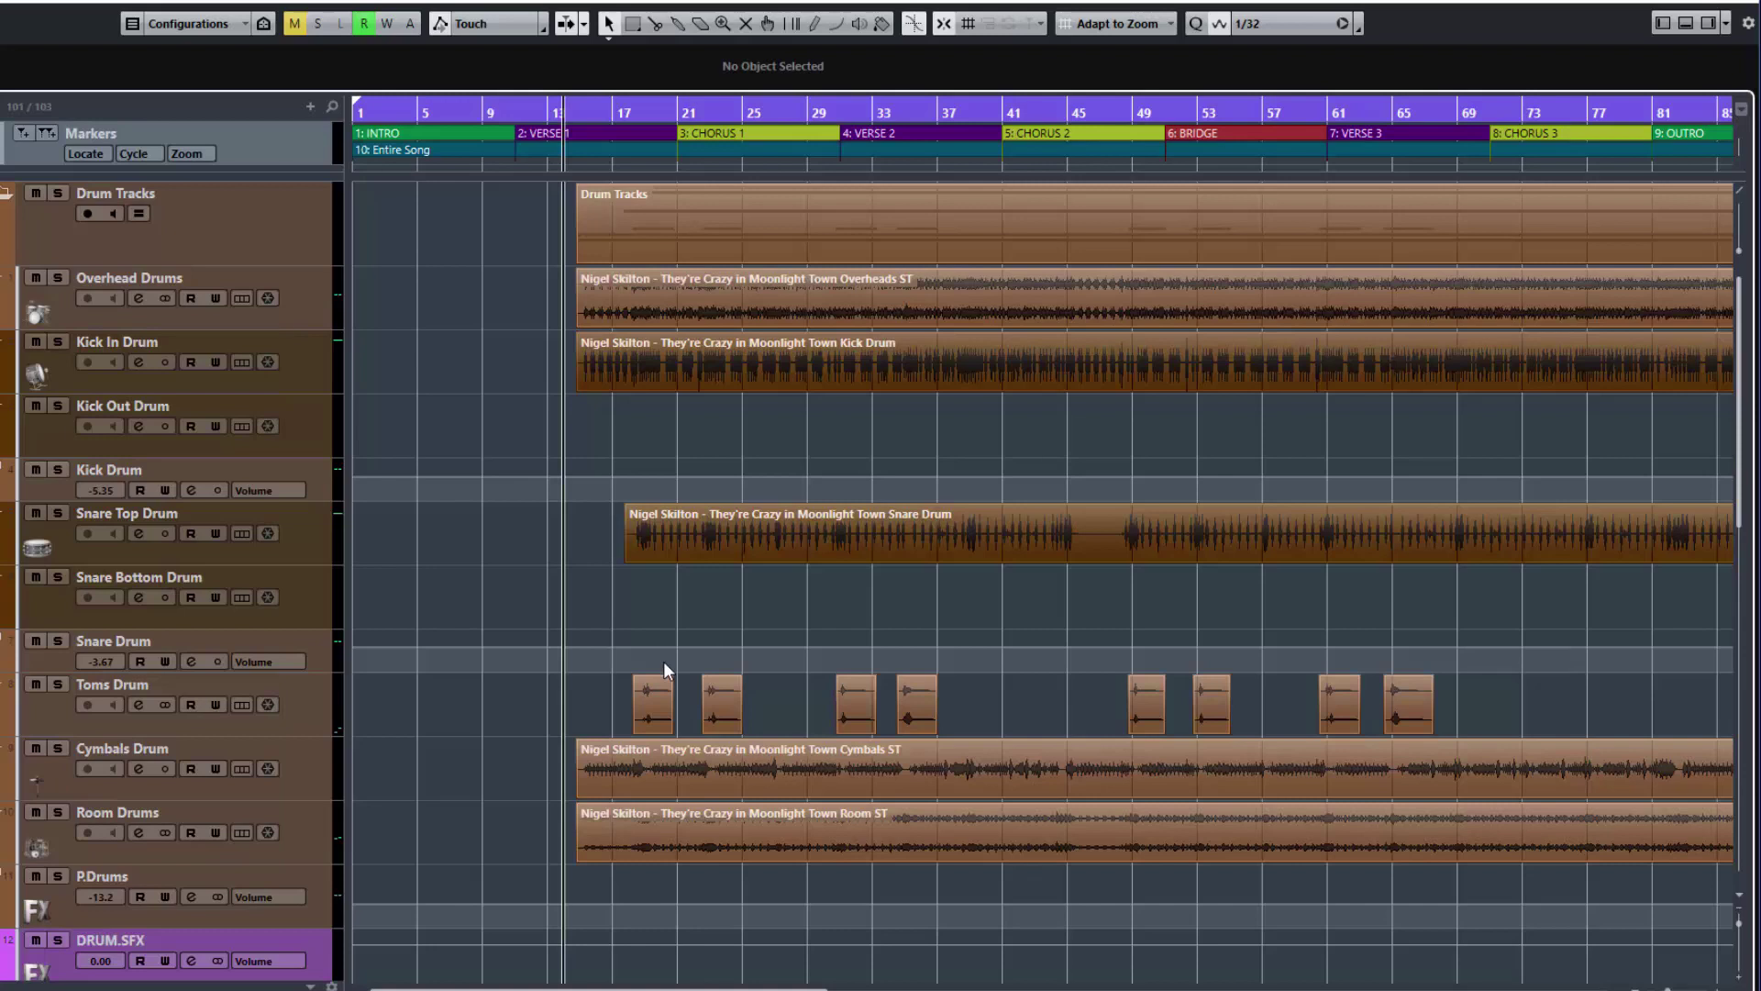
# Duplicate the Cymbals Drum track together with its audio
pyautogui.click(312, 781)
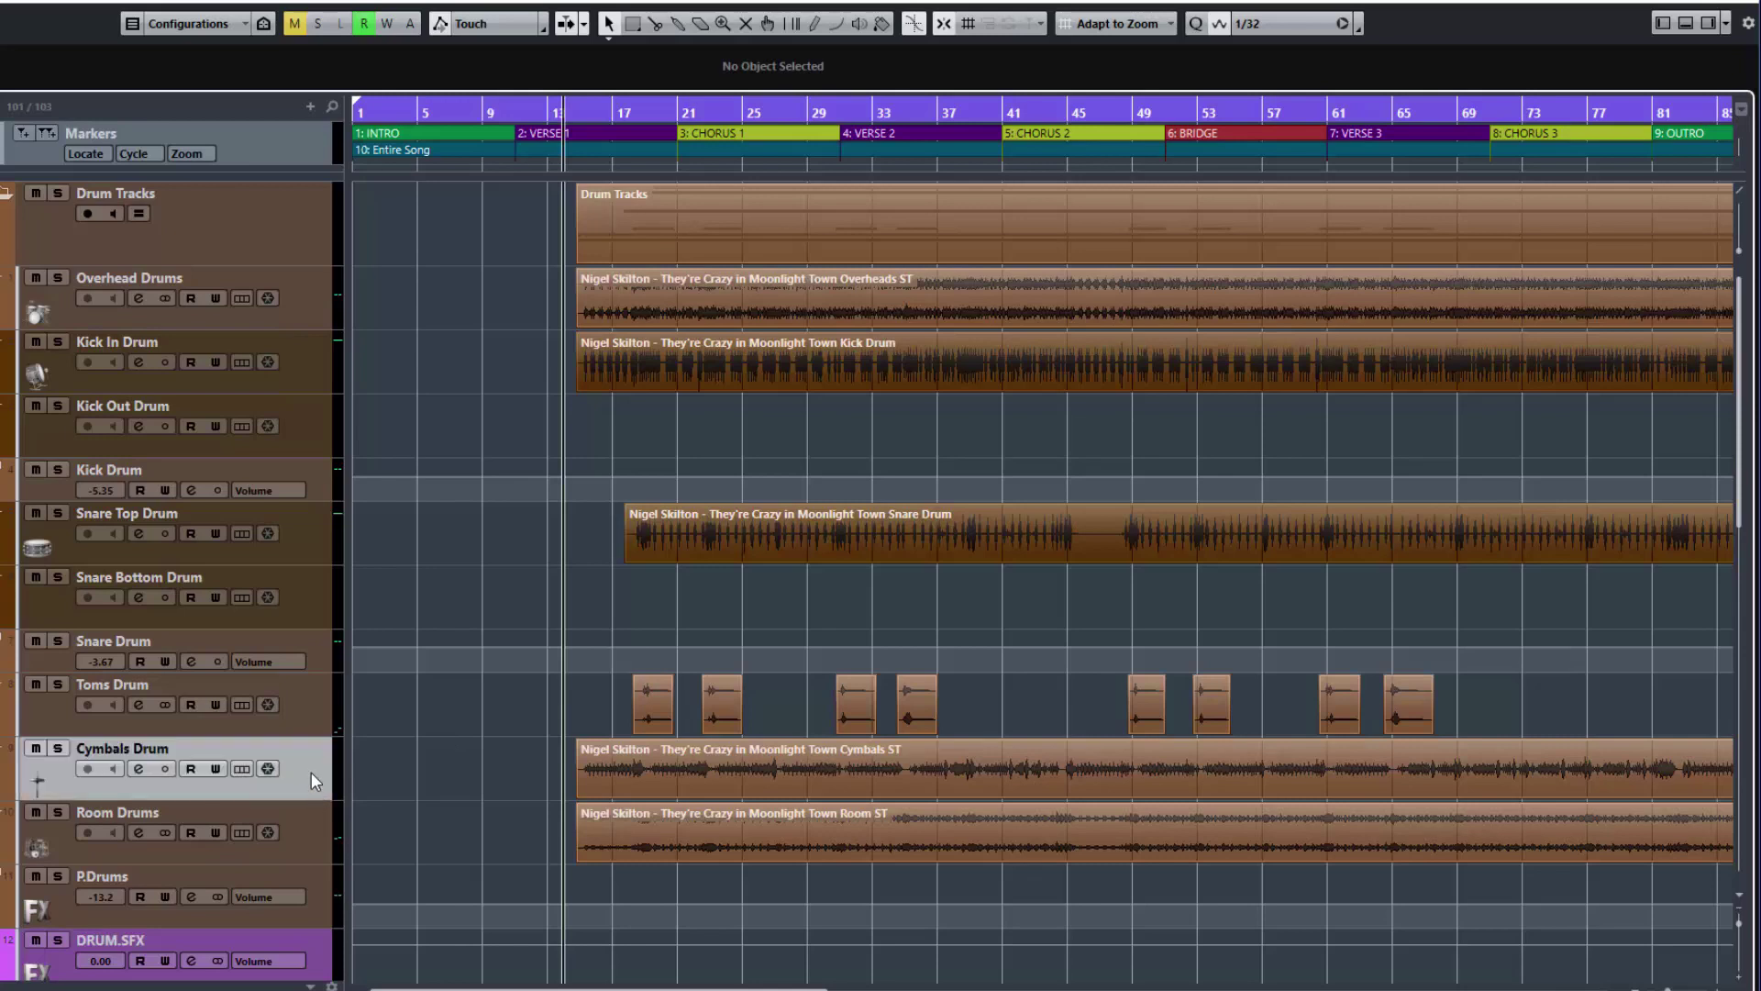
pyautogui.rightClick(312, 773)
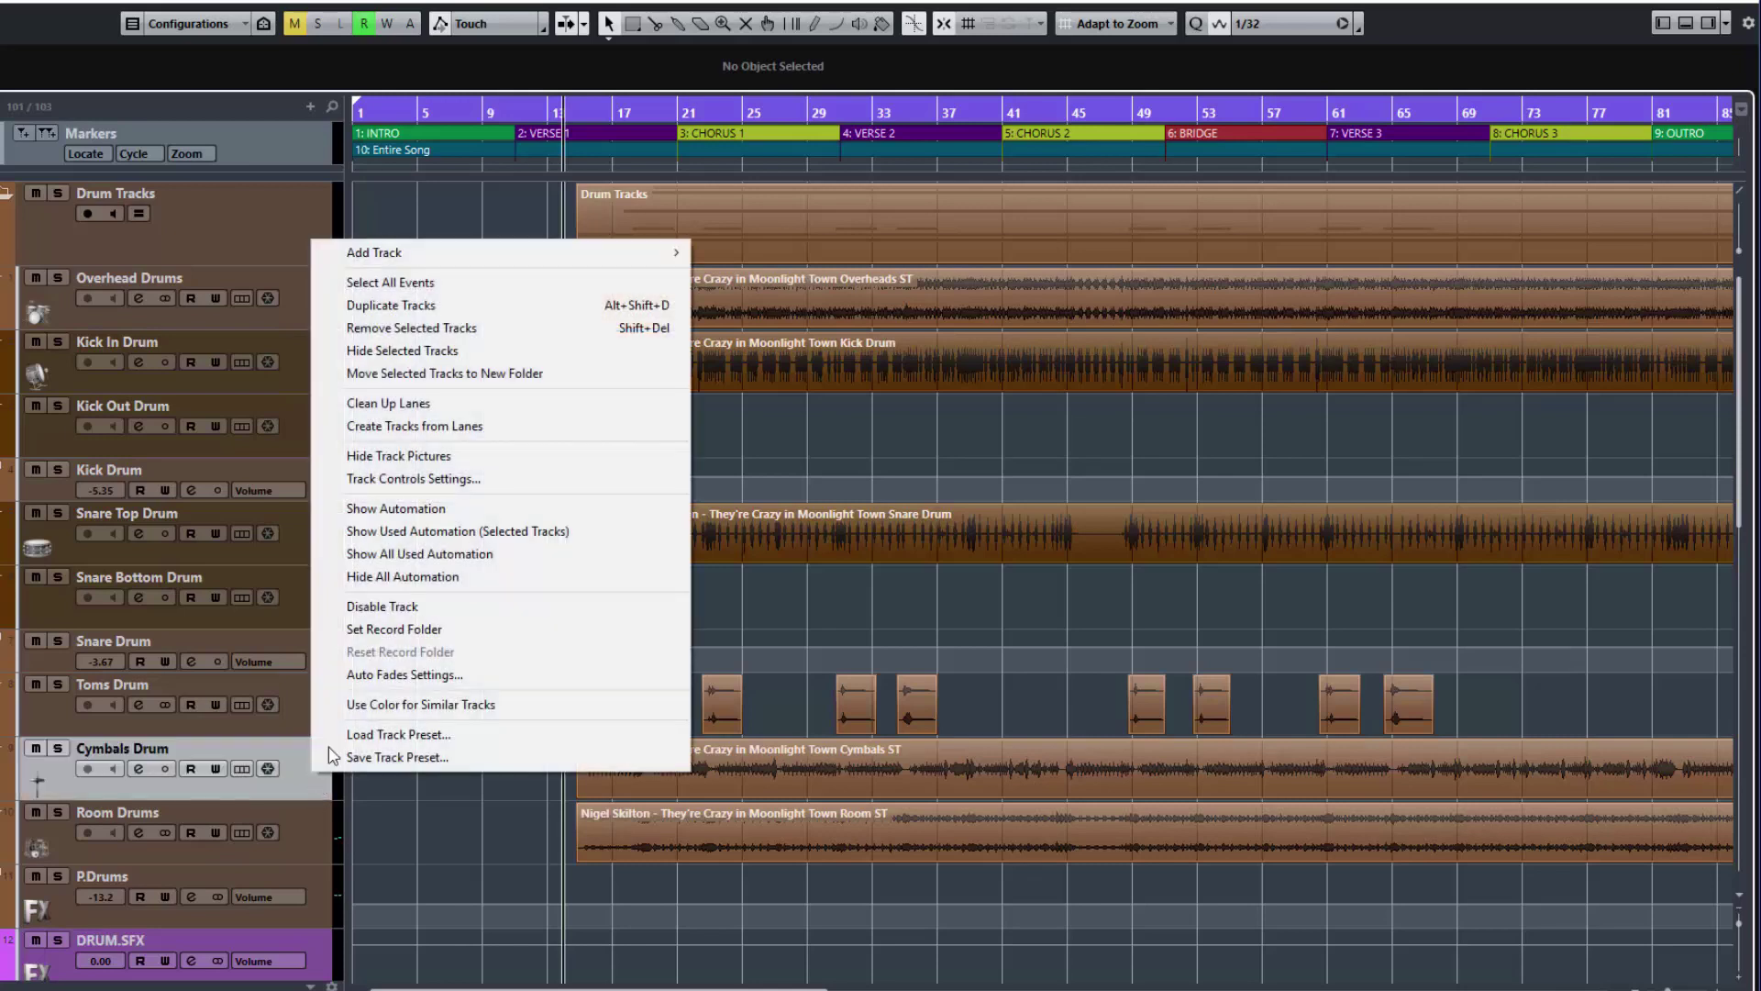
pyautogui.click(424, 307)
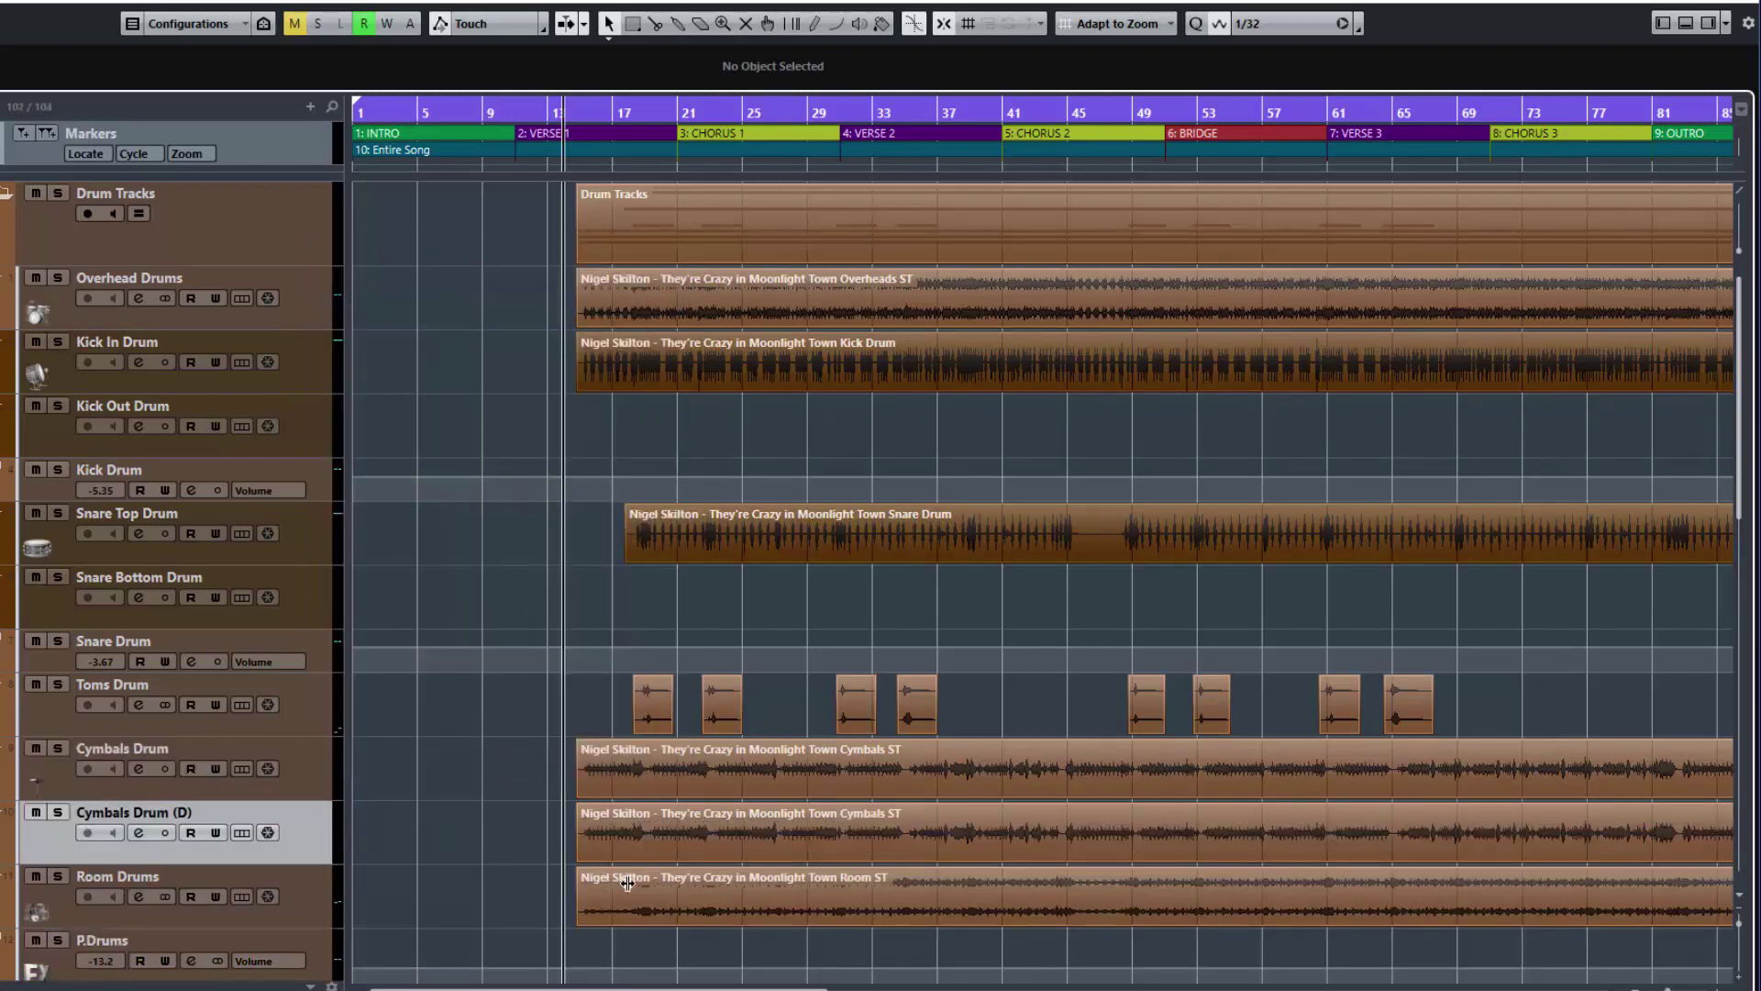
# Delete the copied audio event from the Cymbals Drum (D) track and make that track taller
pyautogui.click(626, 854)
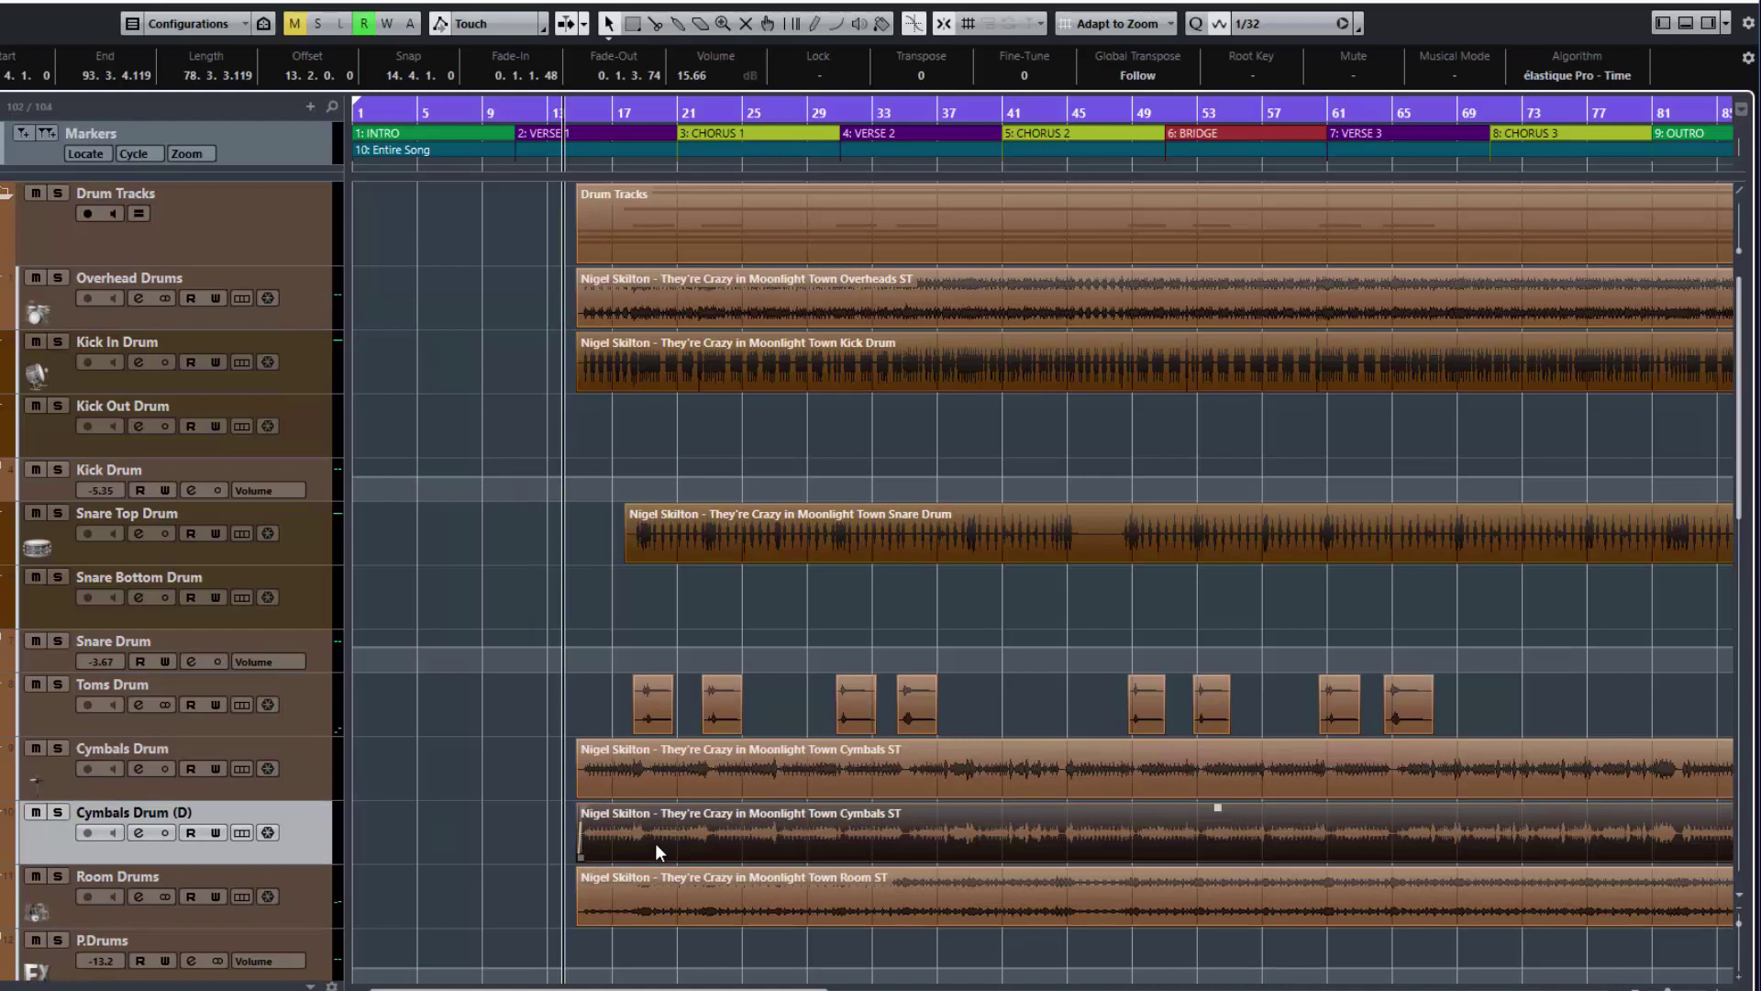
pyautogui.press('Delete')
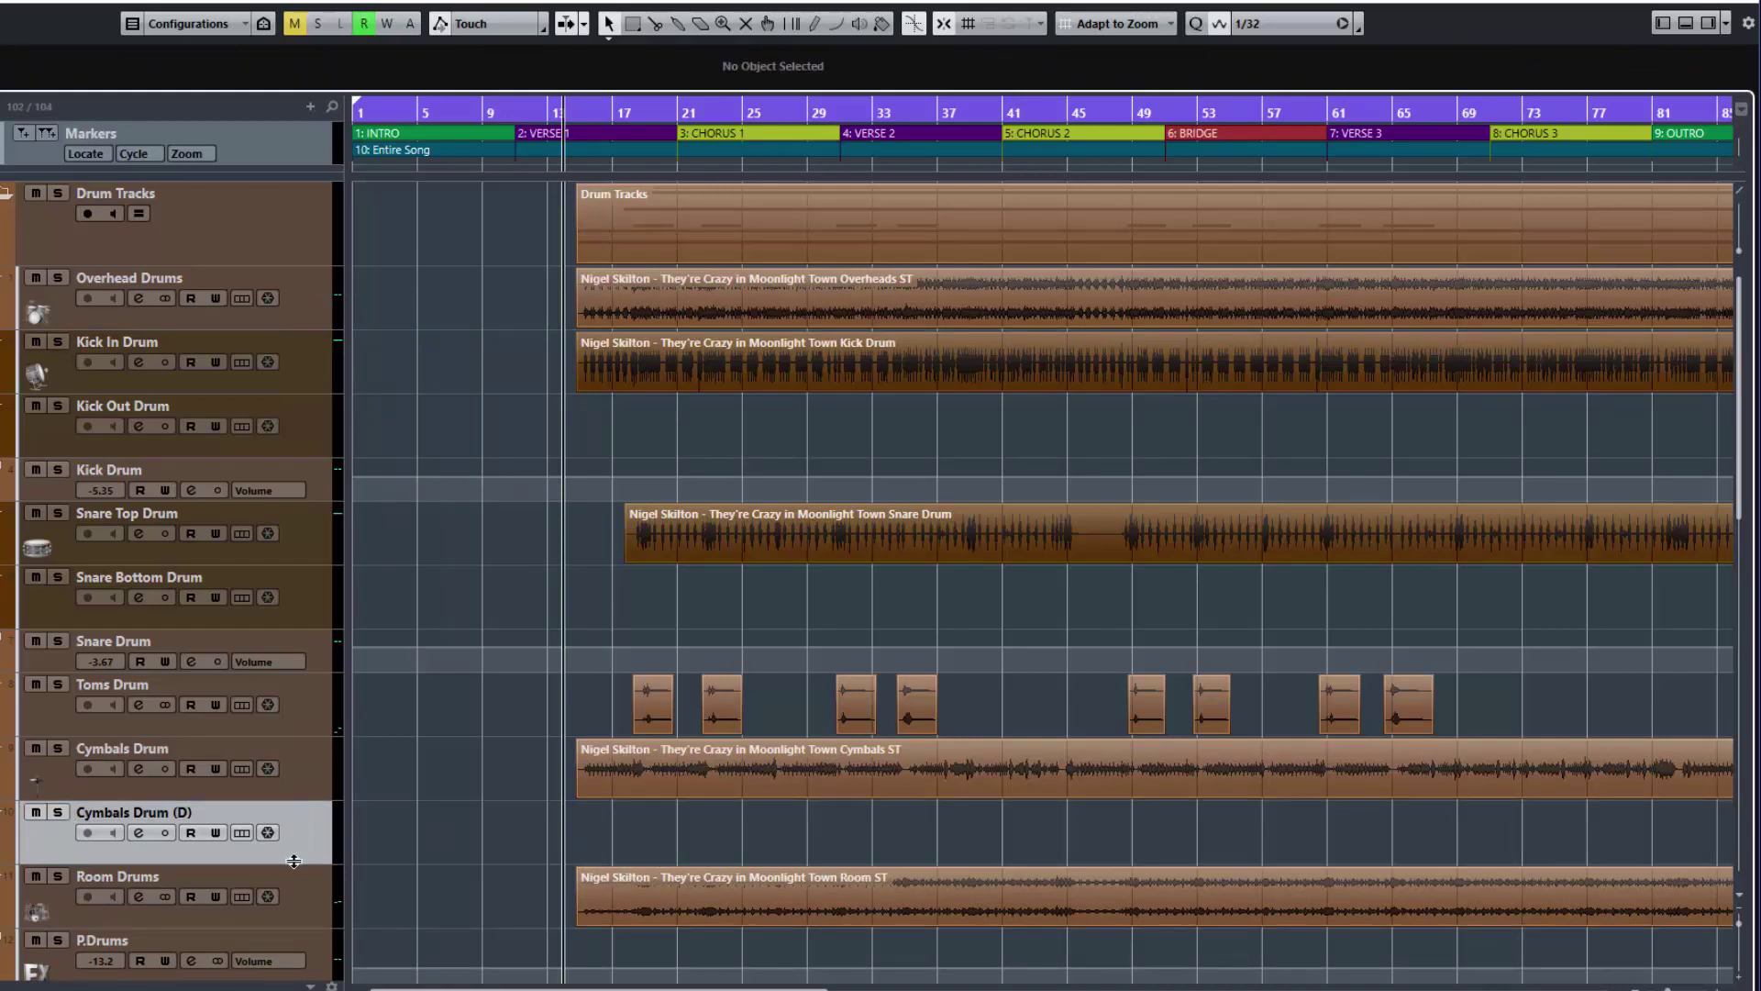
pyautogui.moveTo(296, 864); pyautogui.dragTo(312, 905)
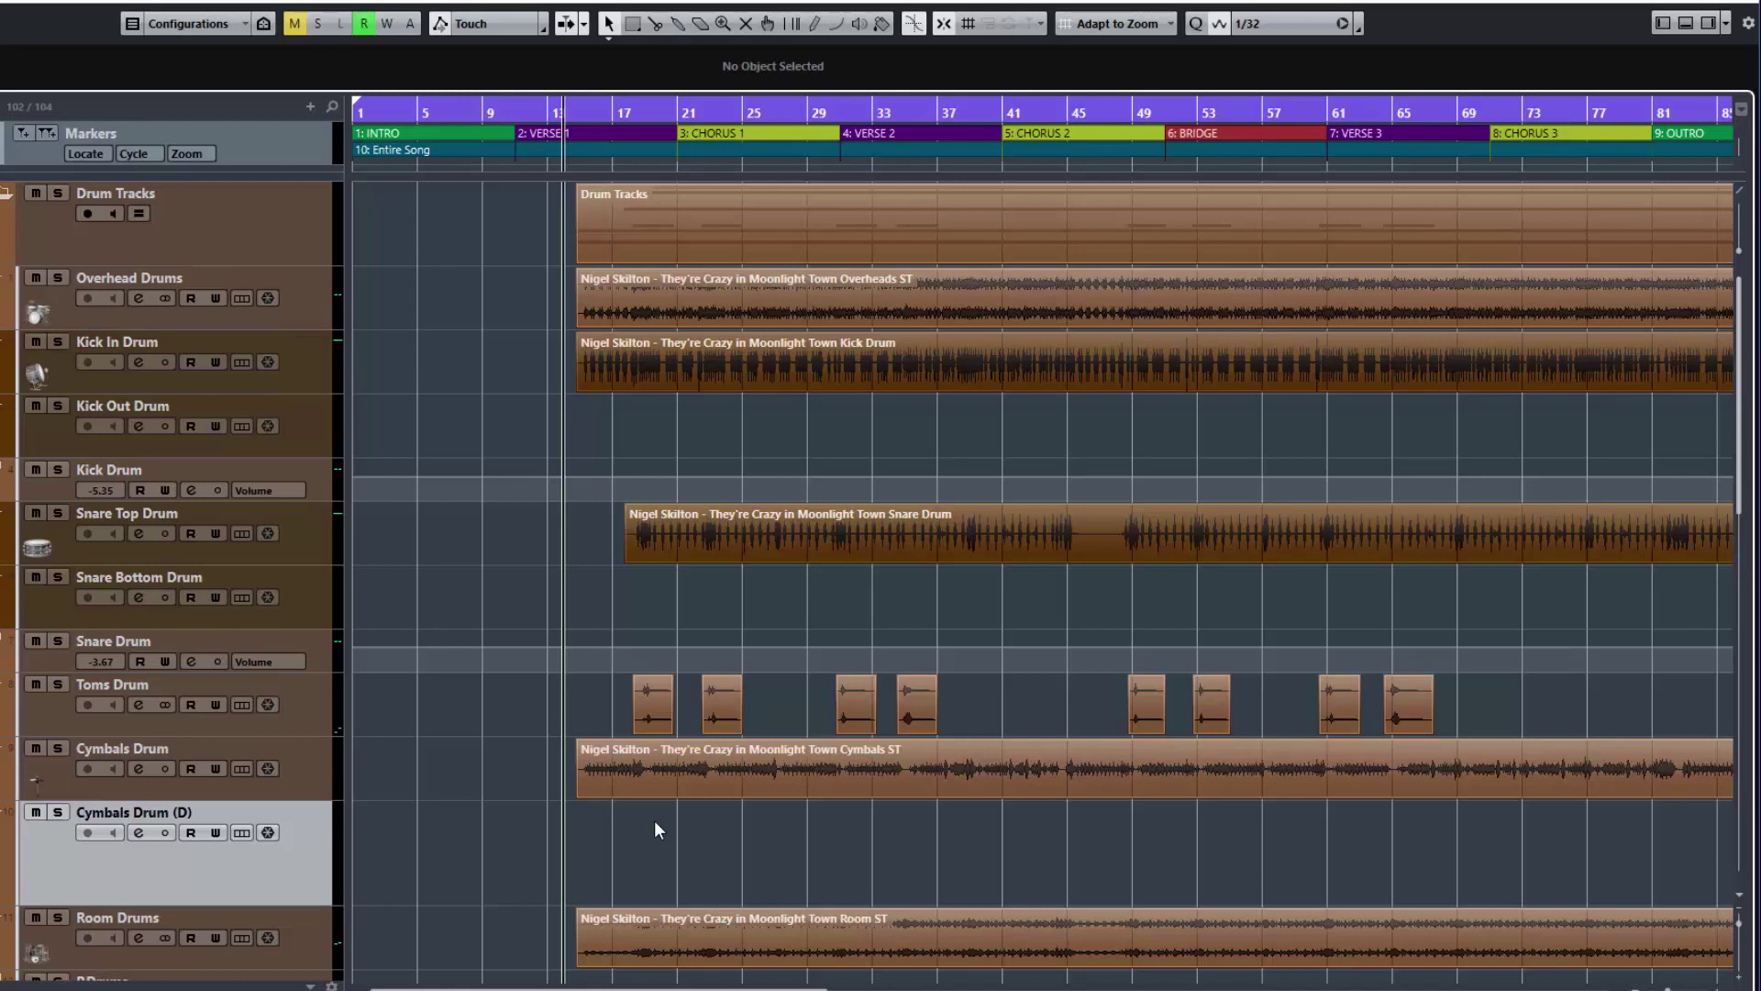
# Solo the Cymbals Drum track and listen to it from the start of its audio event
pyautogui.moveTo(665, 753)
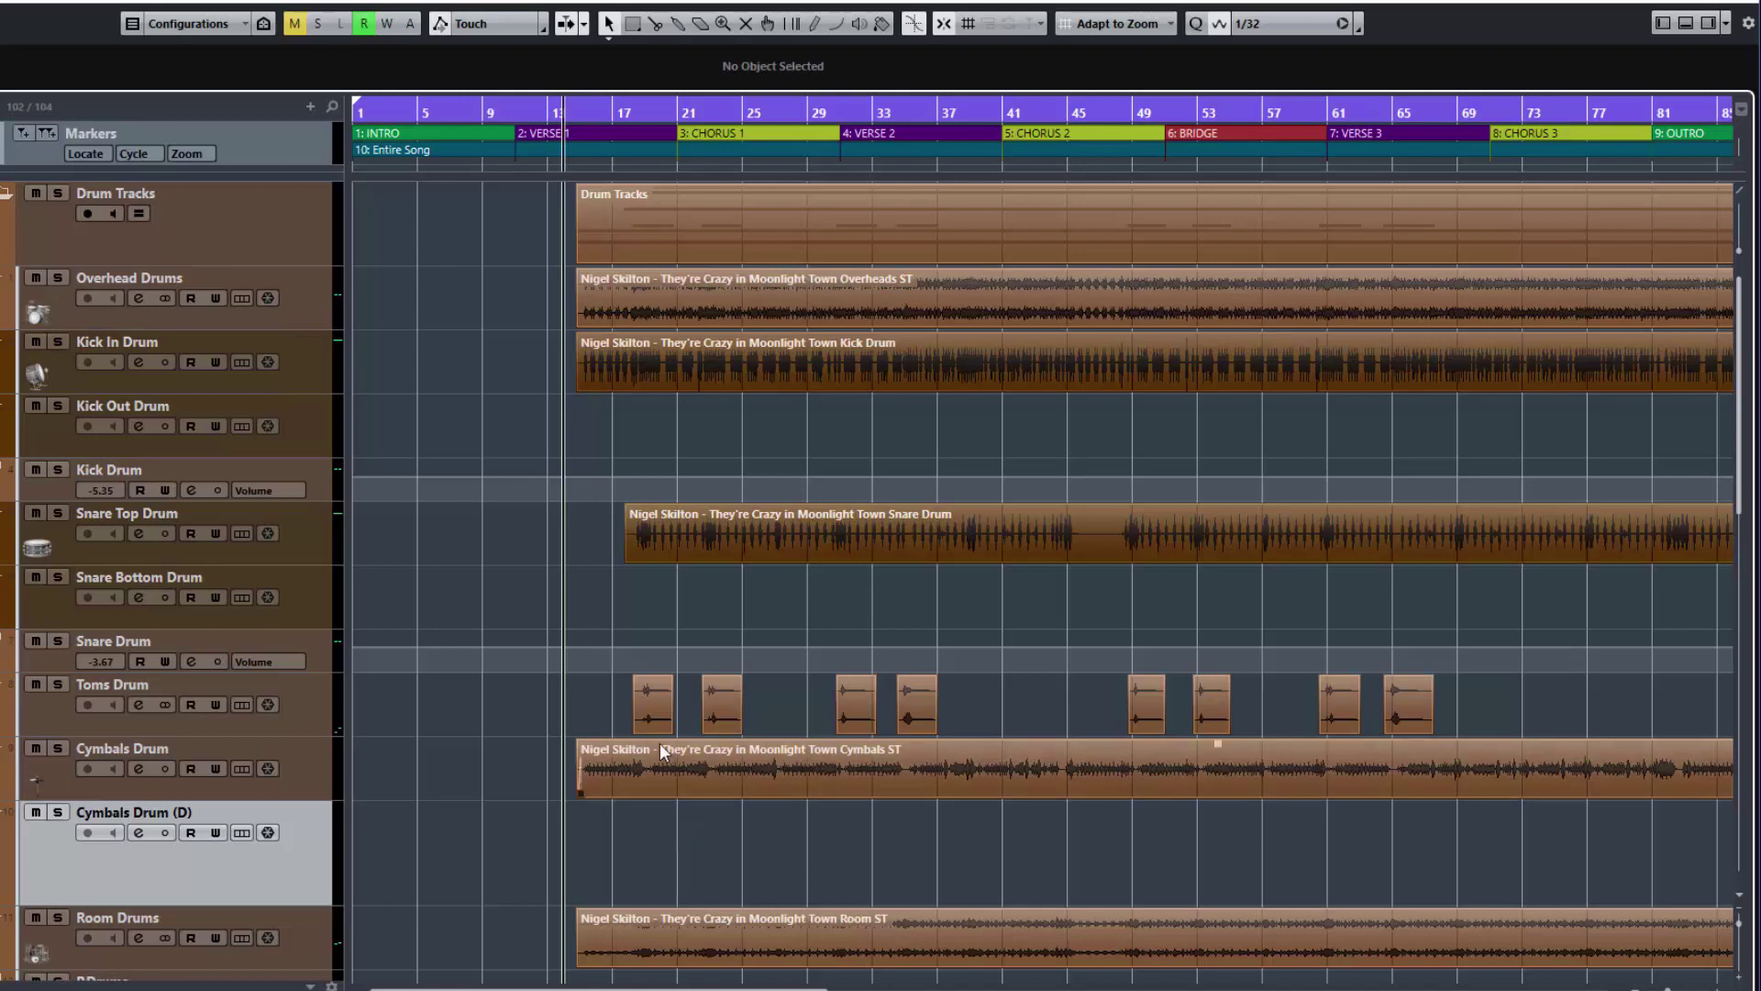
pyautogui.click(58, 747)
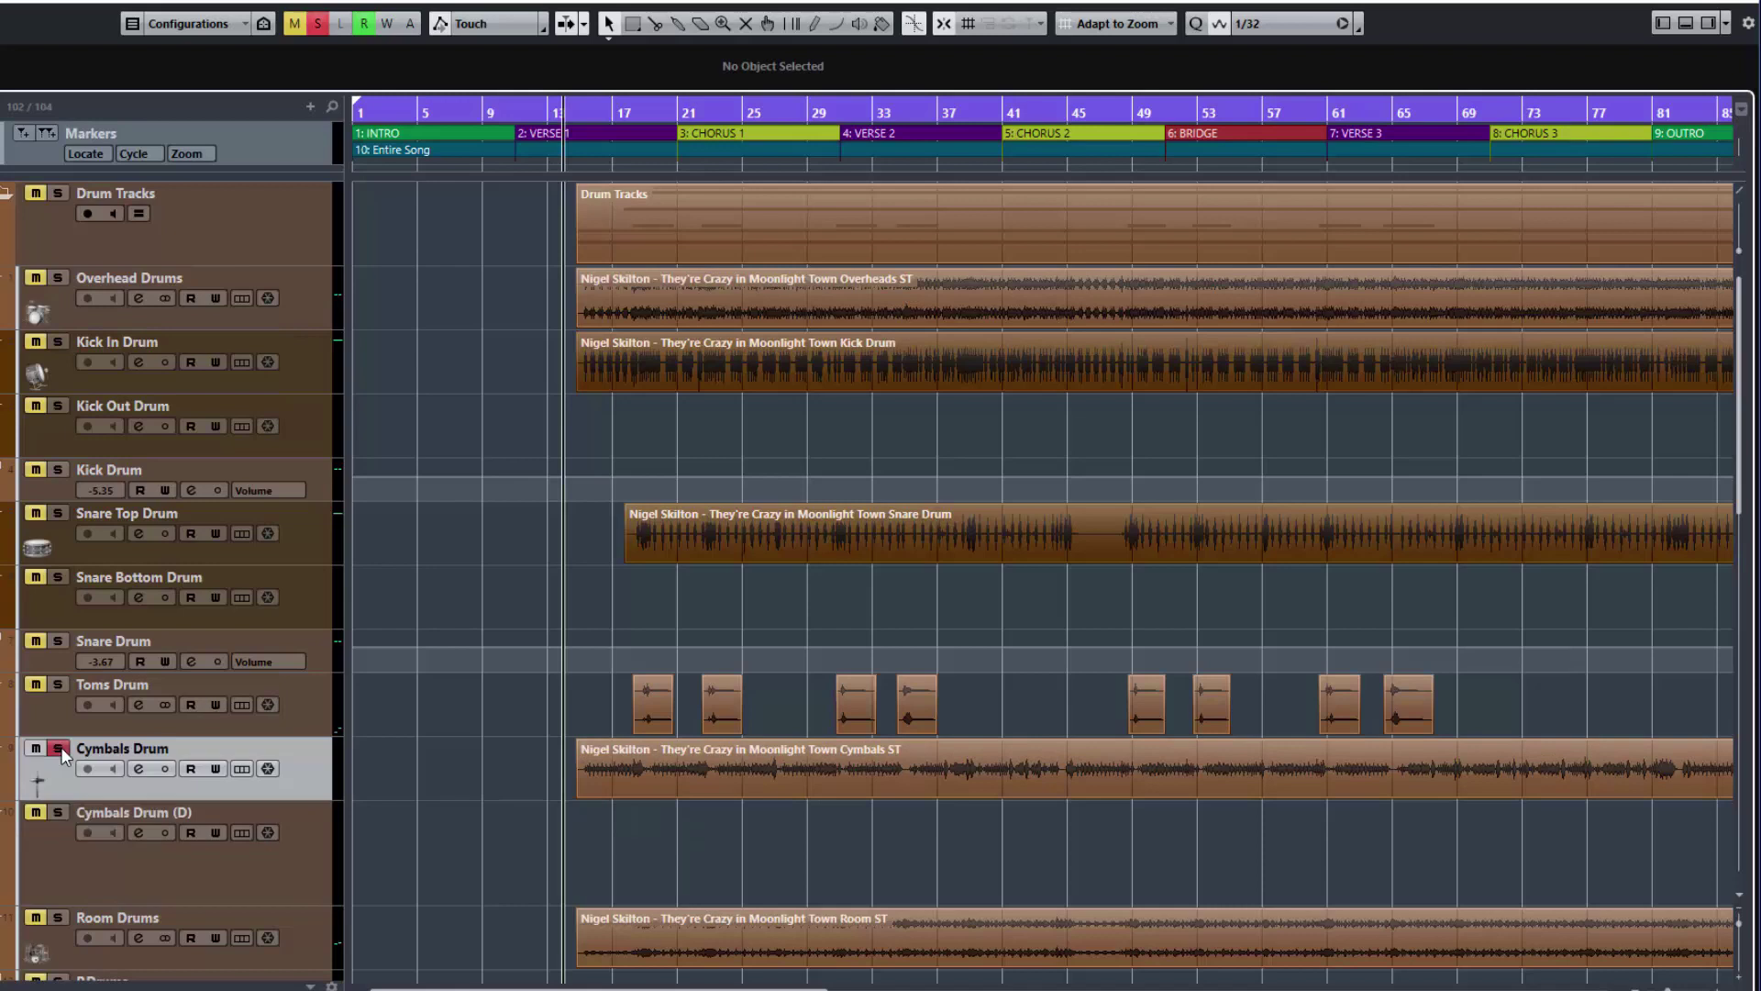
pyautogui.click(582, 822)
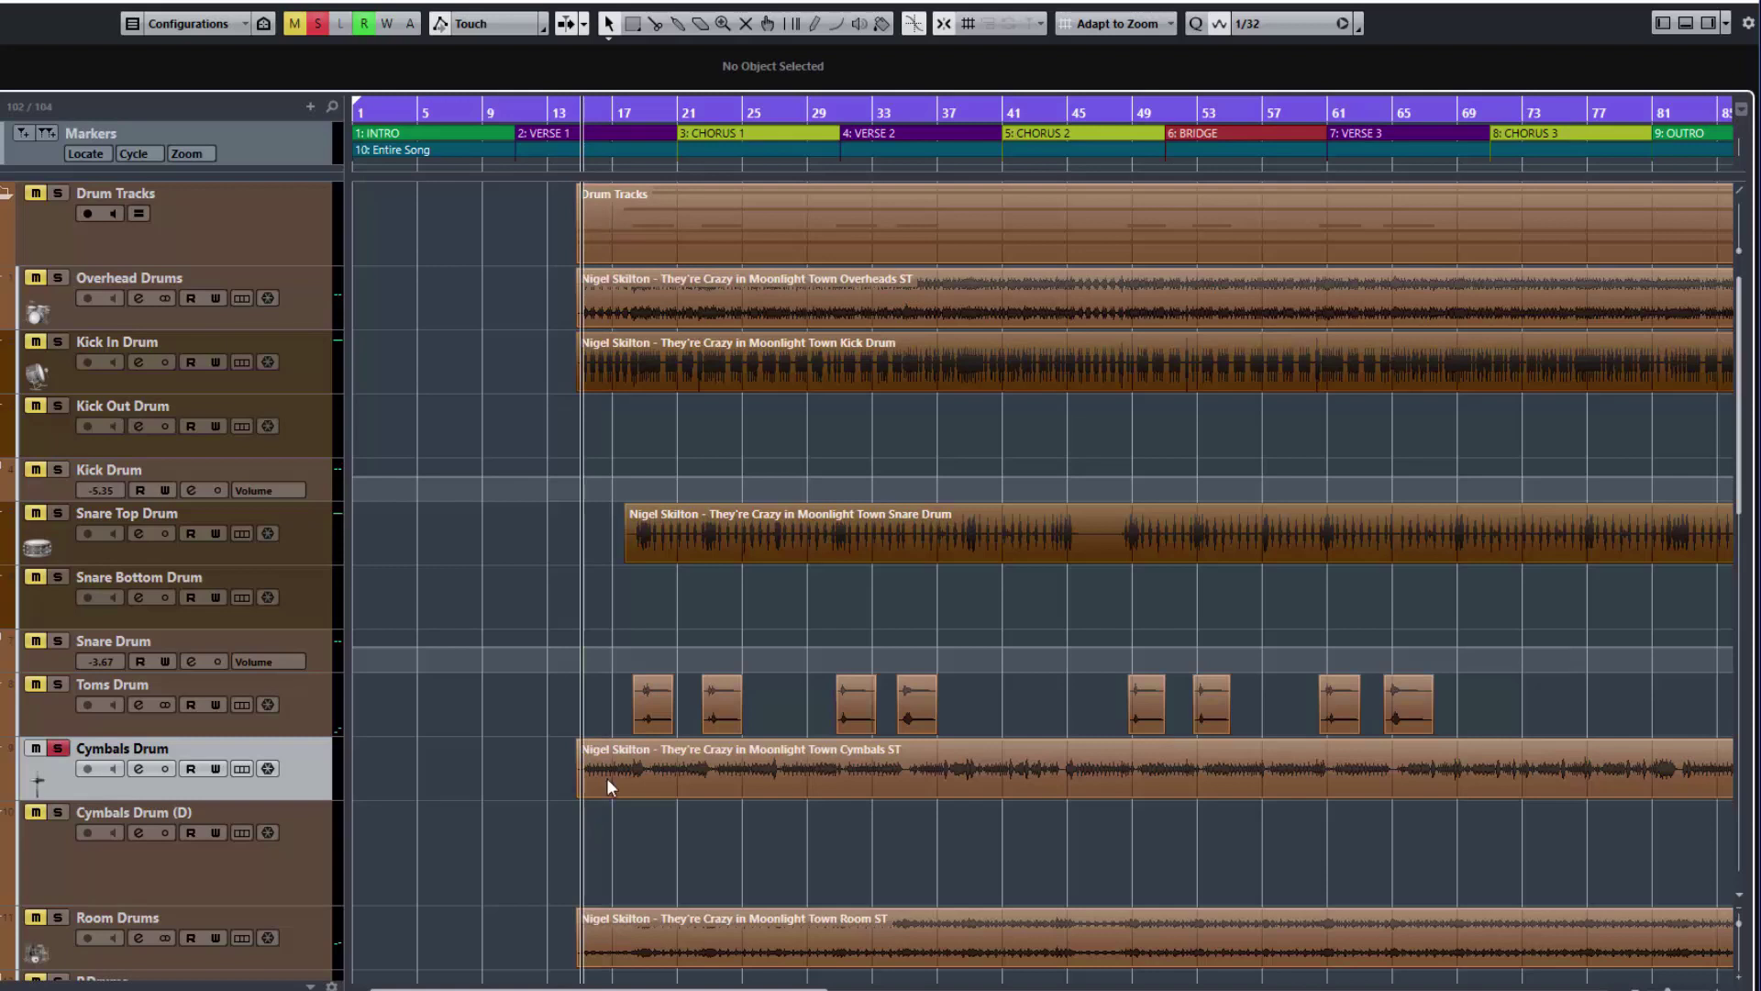
pyautogui.press('space')
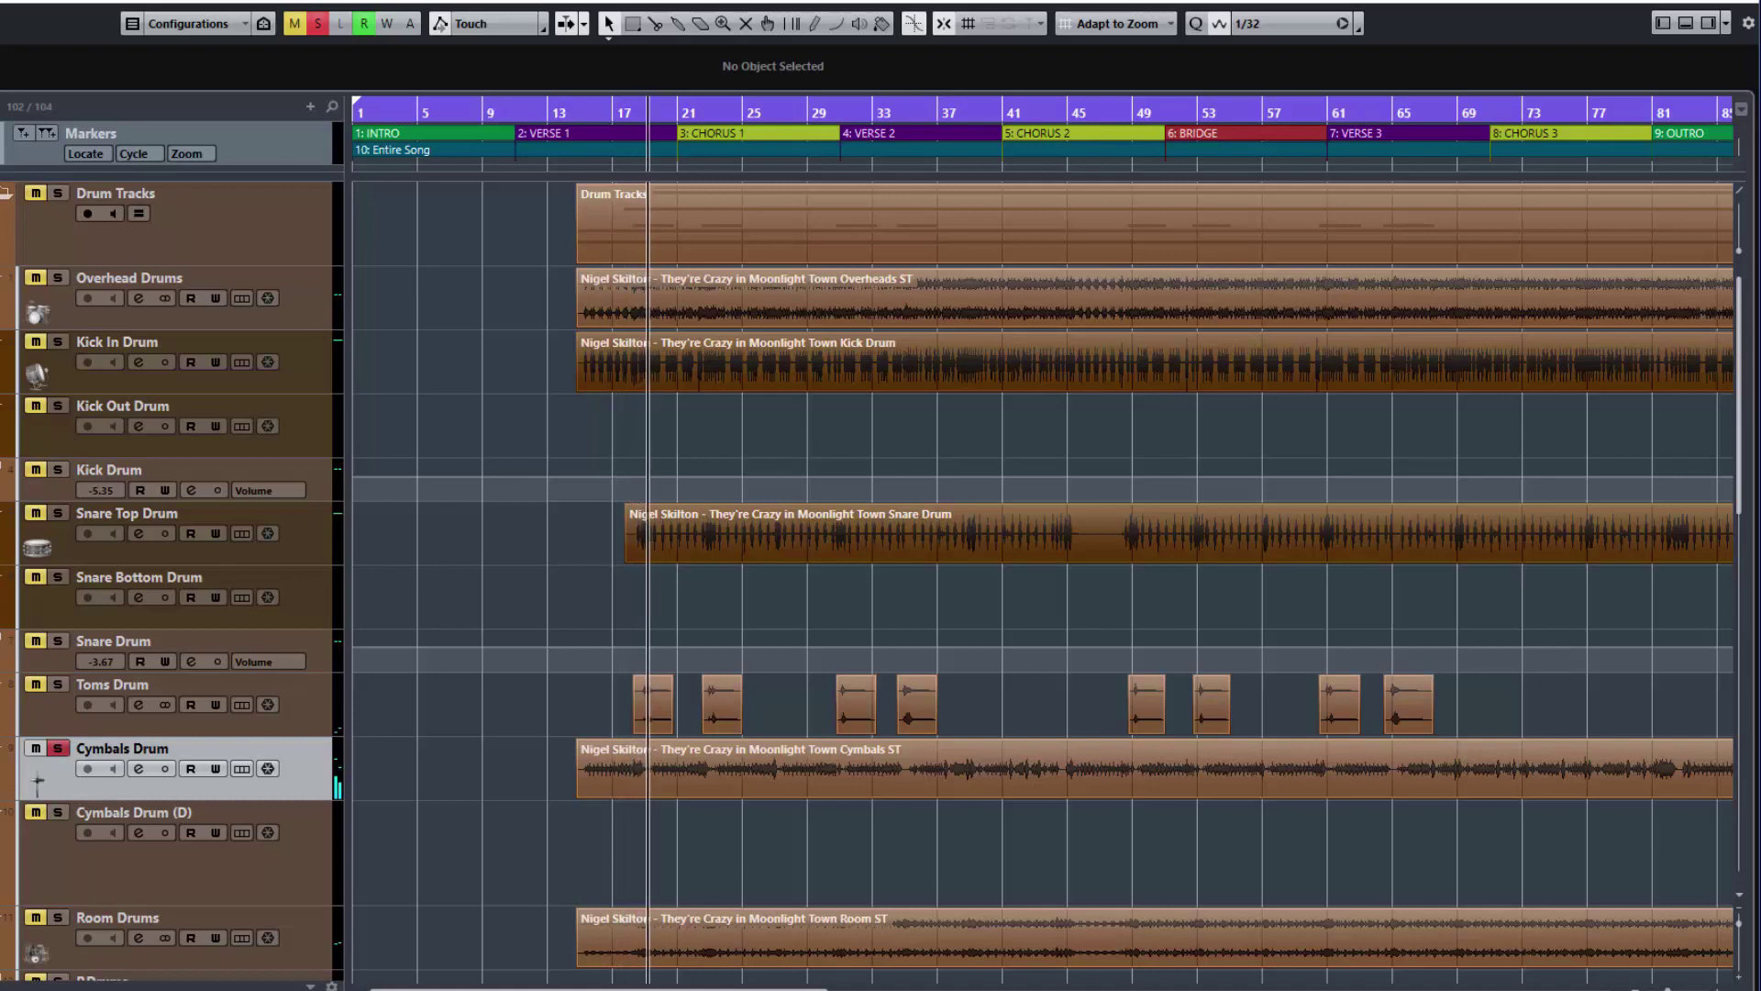
pyautogui.press('space')
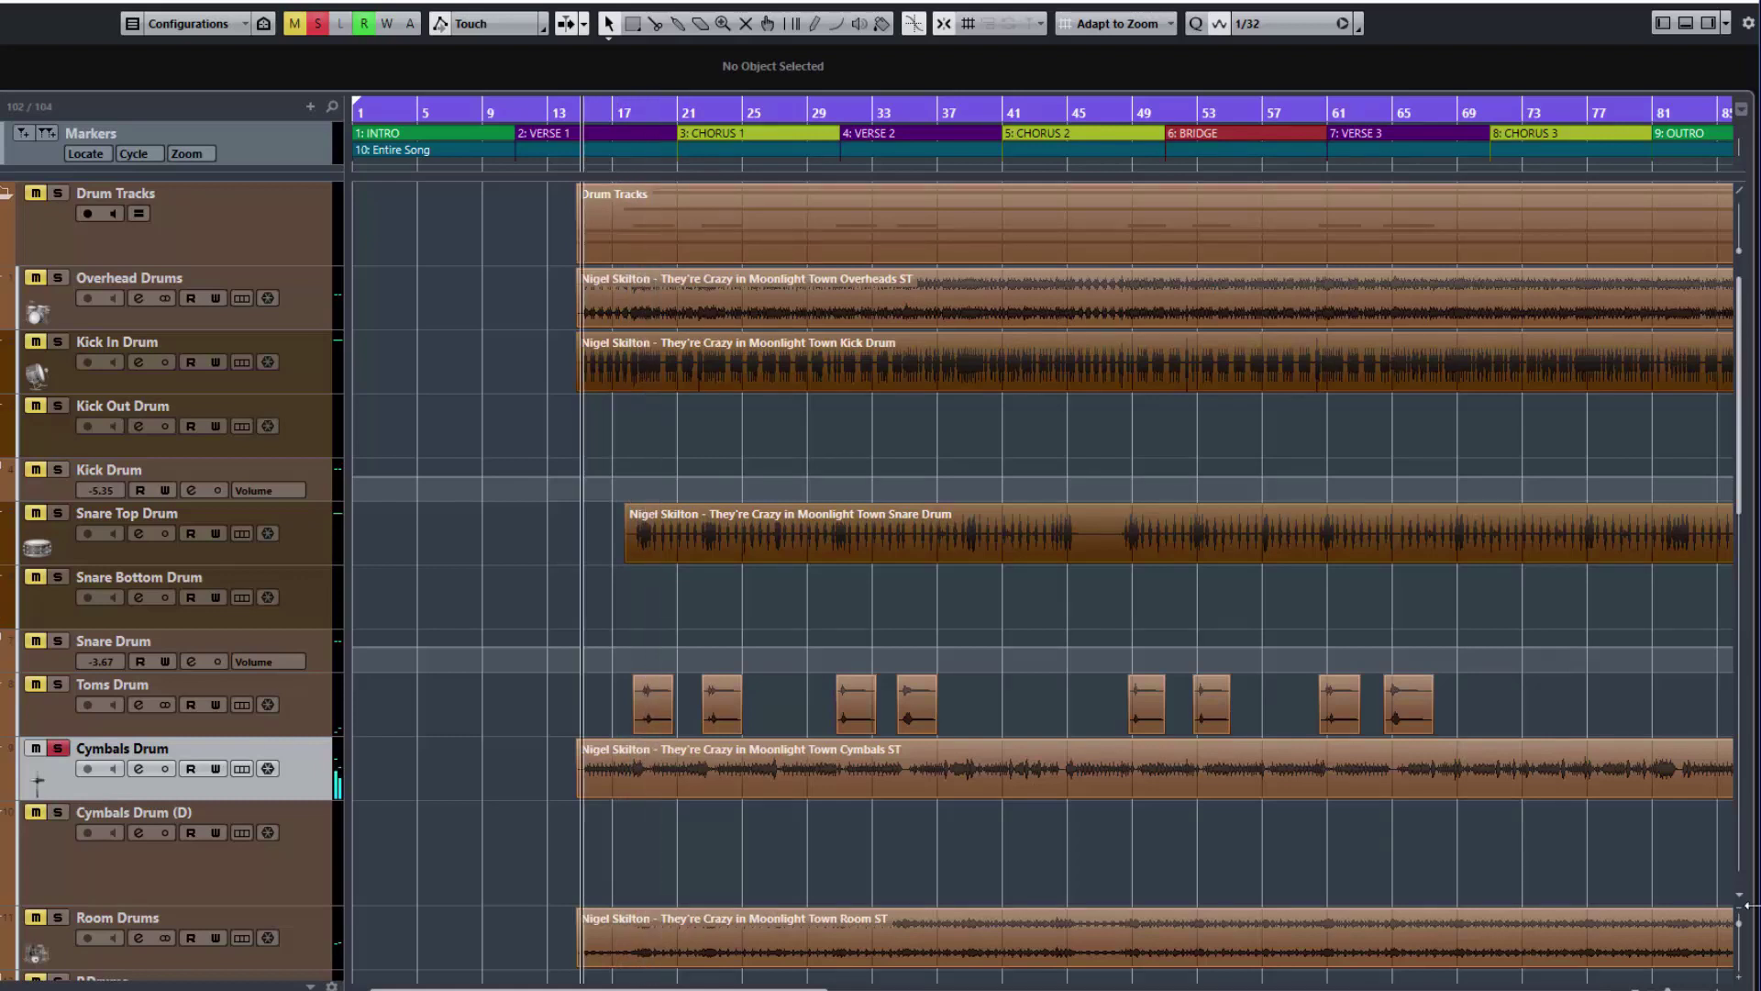
# Listen to the soloed Cymbals Drum track from the start of the outro at bar 81 and unsolo it
pyautogui.click(1653, 816)
pyautogui.press('KP_9')
pyautogui.press('space')
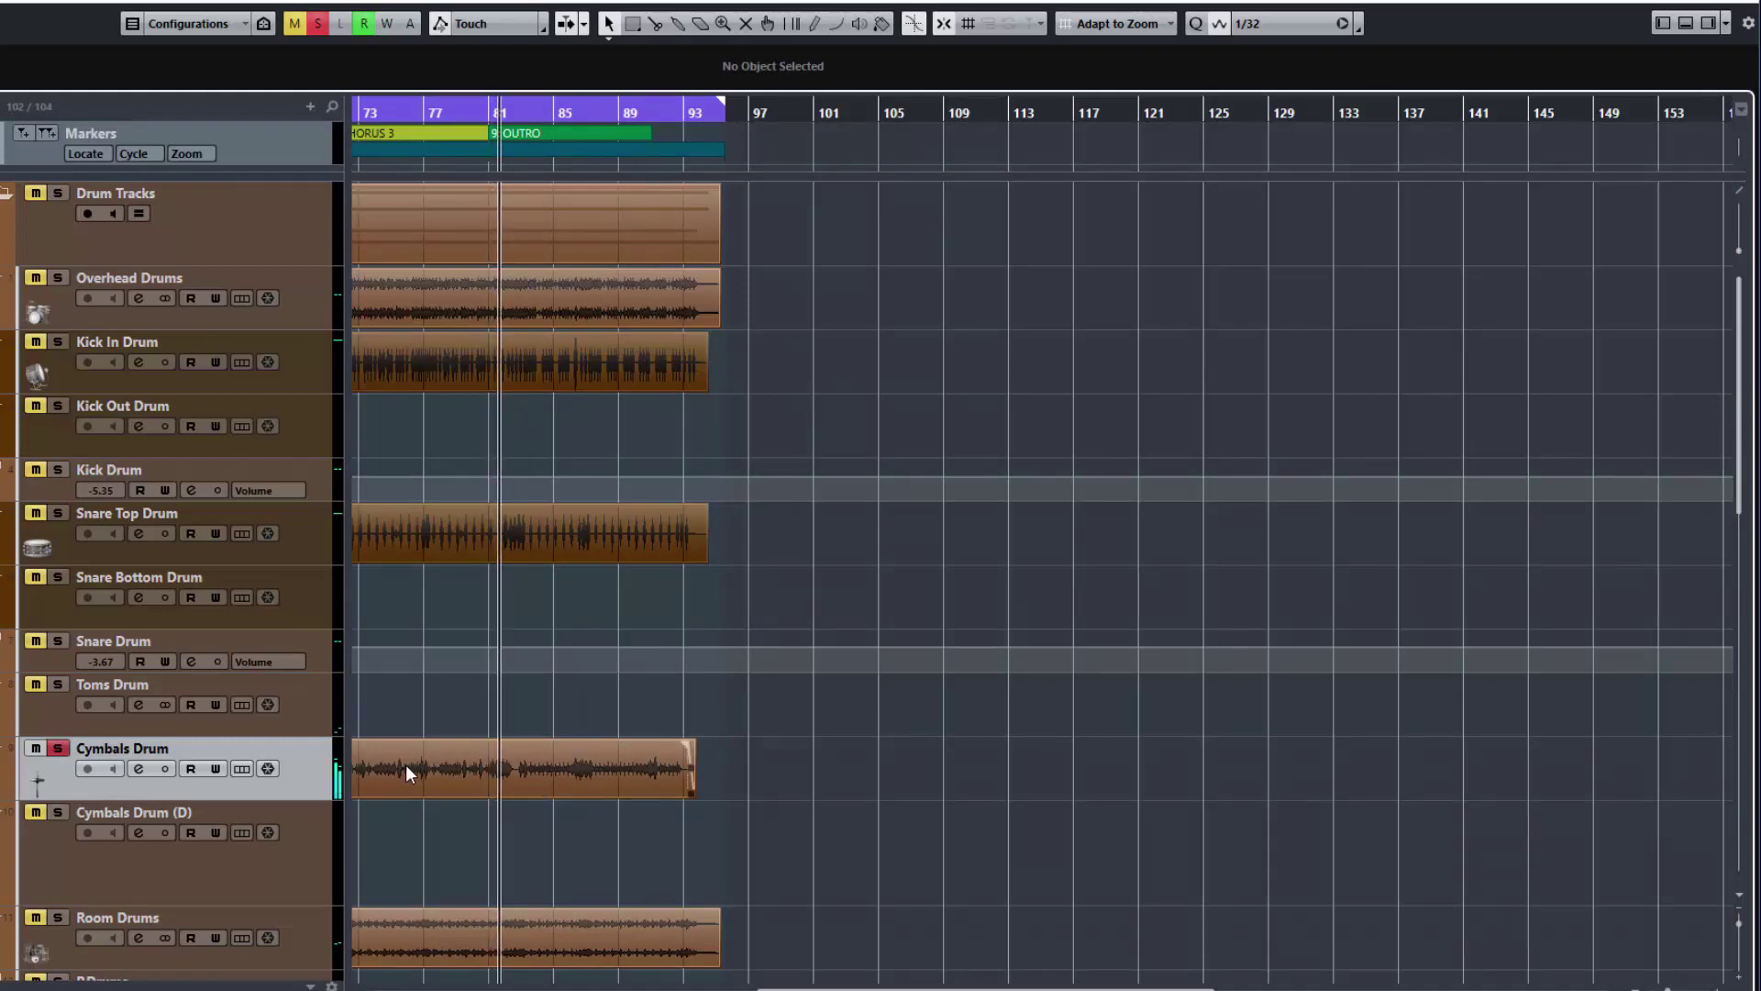
pyautogui.press('space')
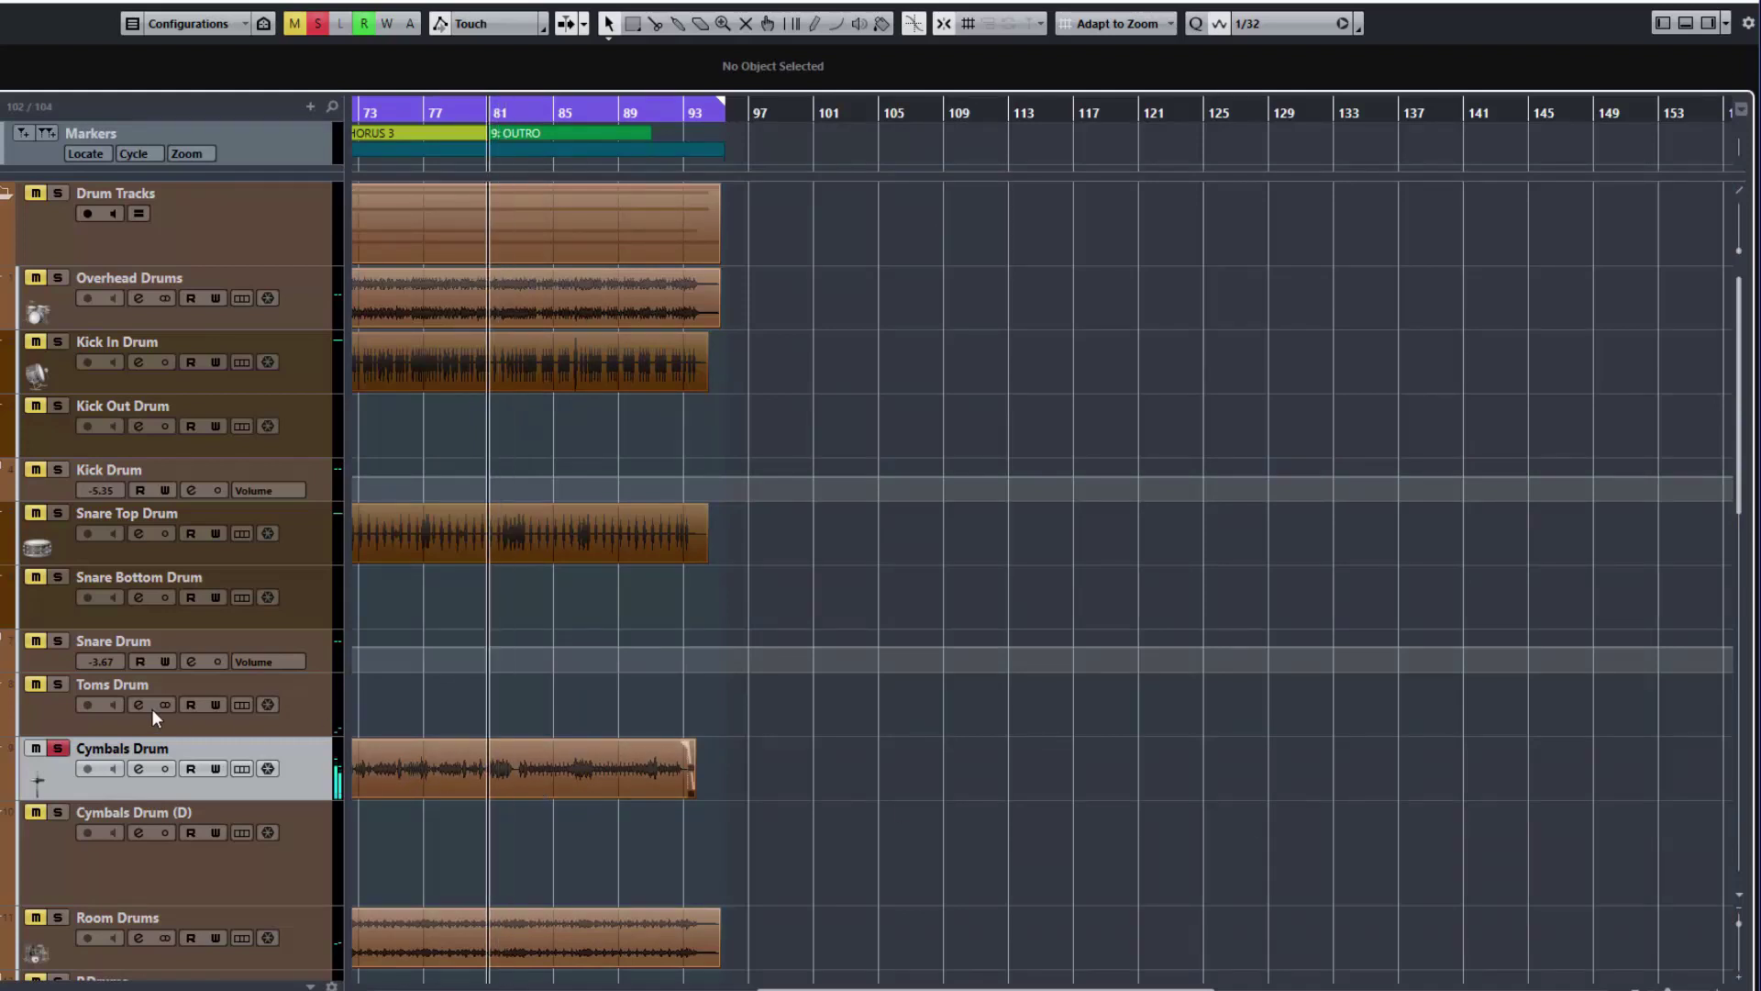
pyautogui.click(59, 747)
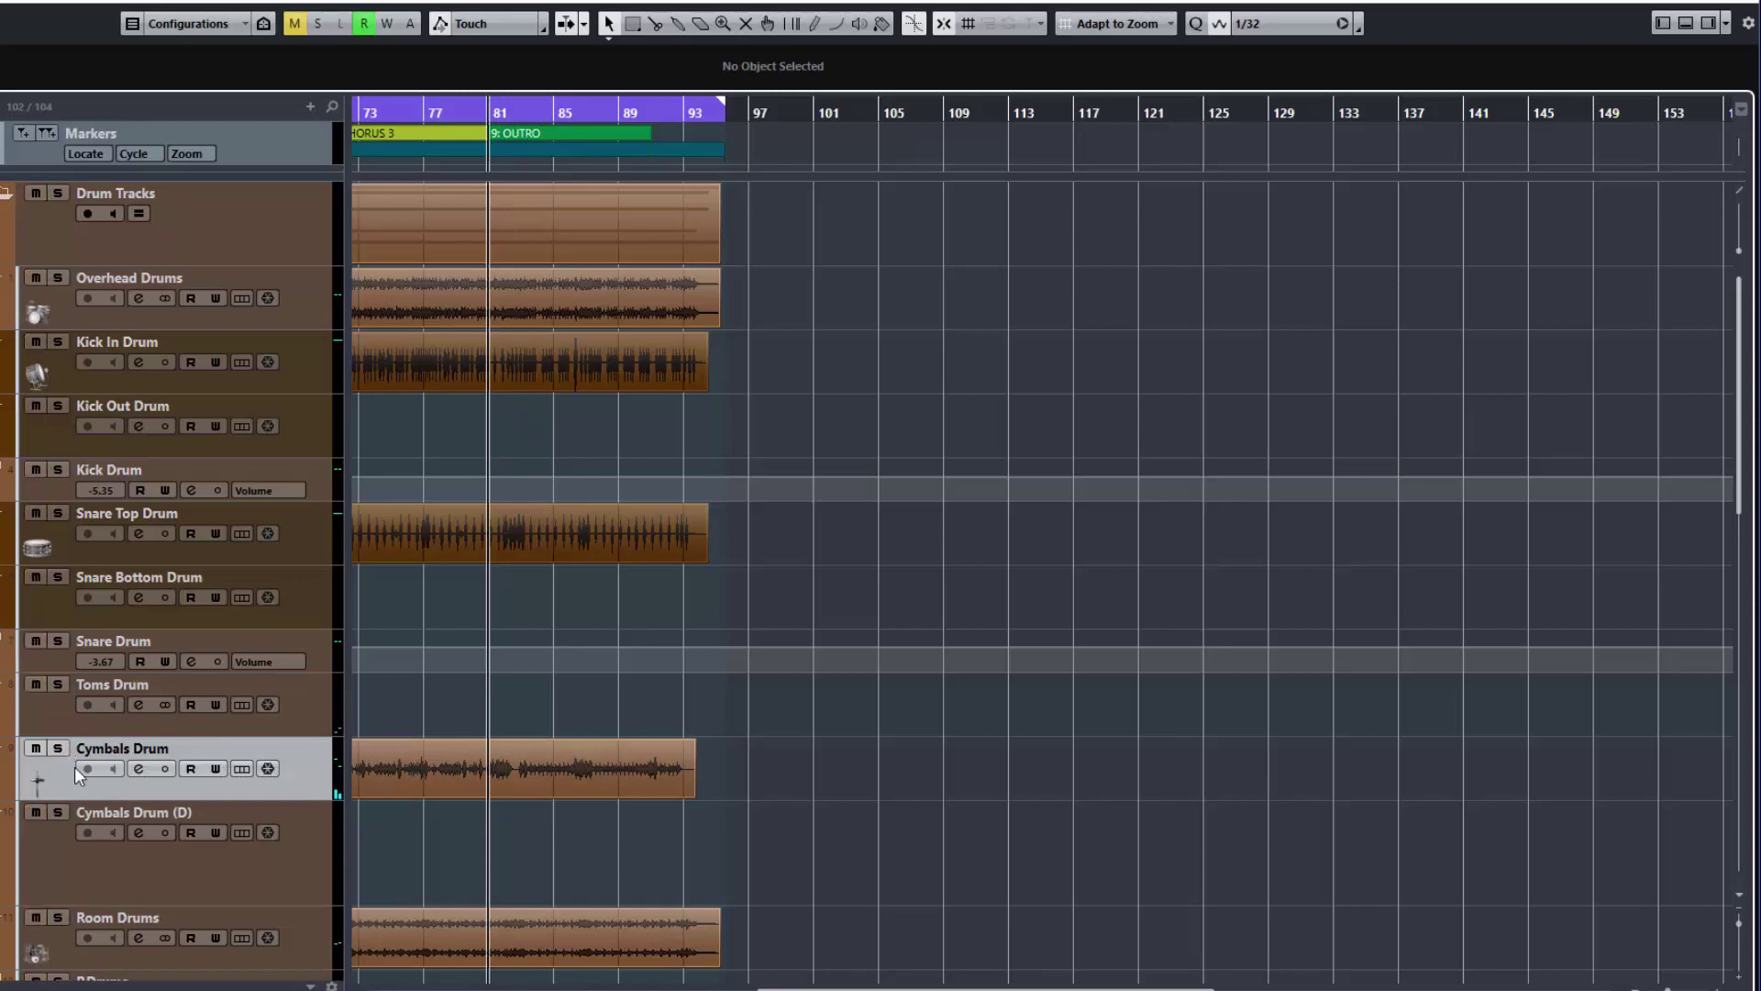
# Solo the empty Cymbals Drum (D) track and show the arrangement around bar 45
pyautogui.hotkey('shift', 'f')
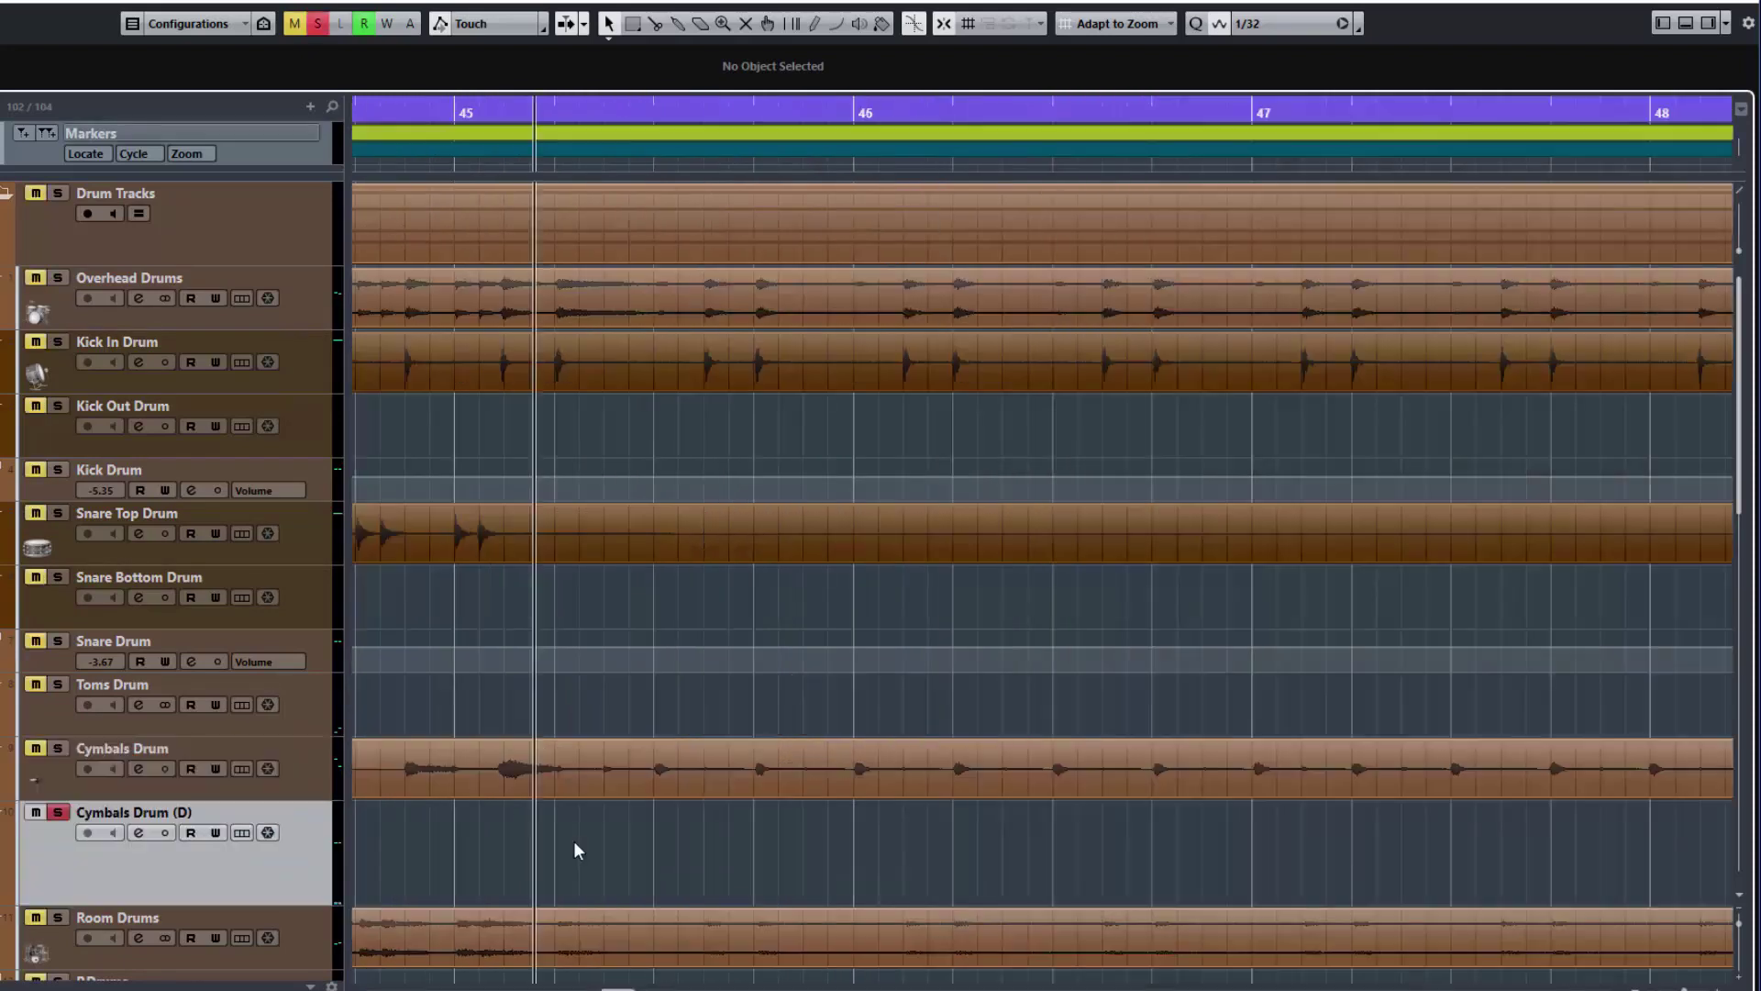
pyautogui.scroll(-3, 574, 842)
pyautogui.scroll(-3, 574, 841)
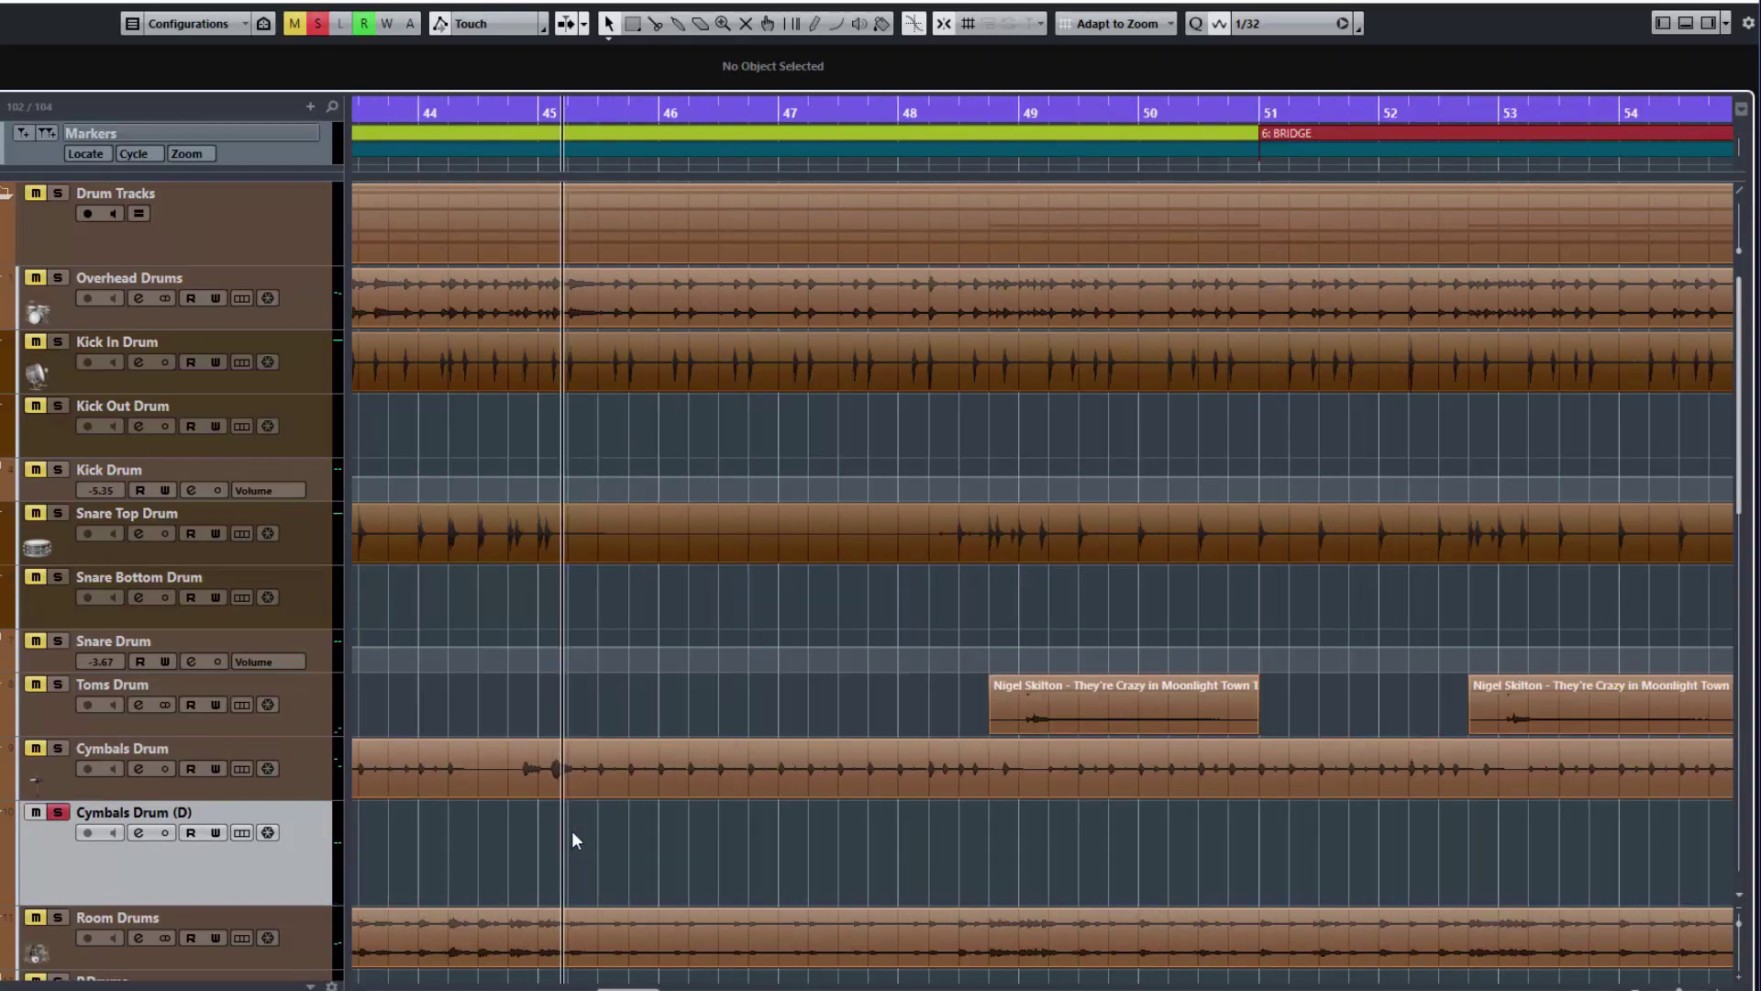
pyautogui.scroll(-2, 567, 682)
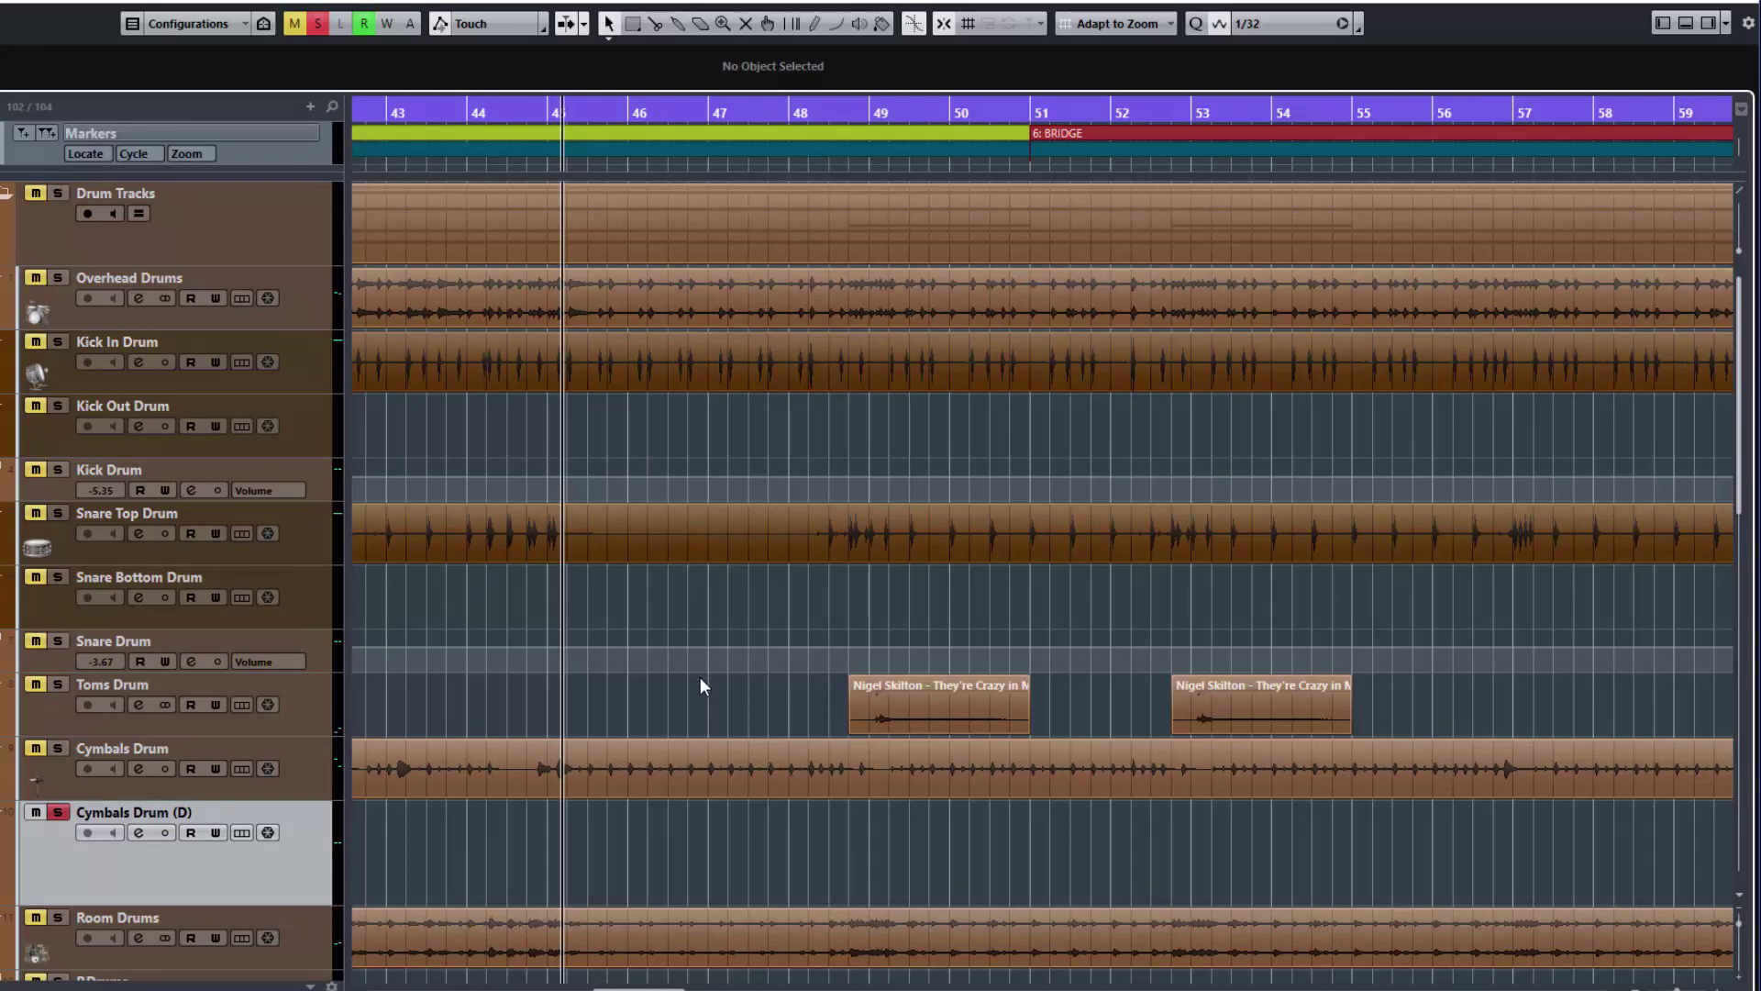
# Show the media browser and search all media for "cymbal"
pyautogui.click(1709, 23)
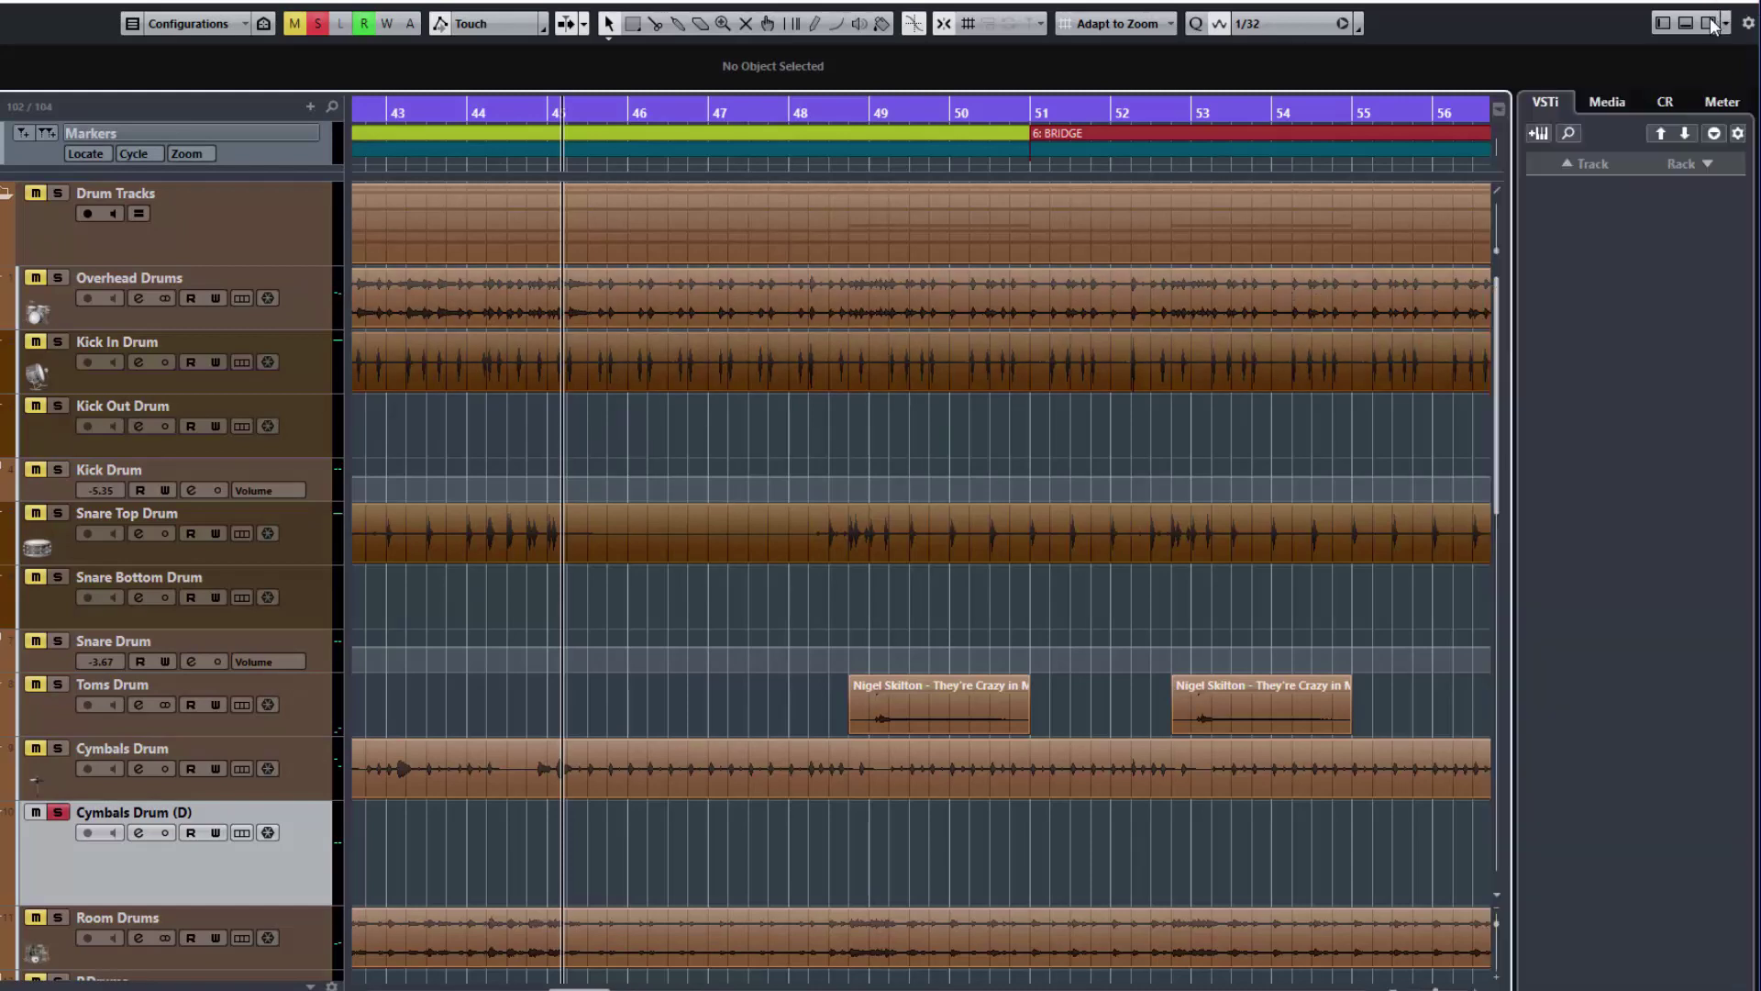
pyautogui.click(1619, 103)
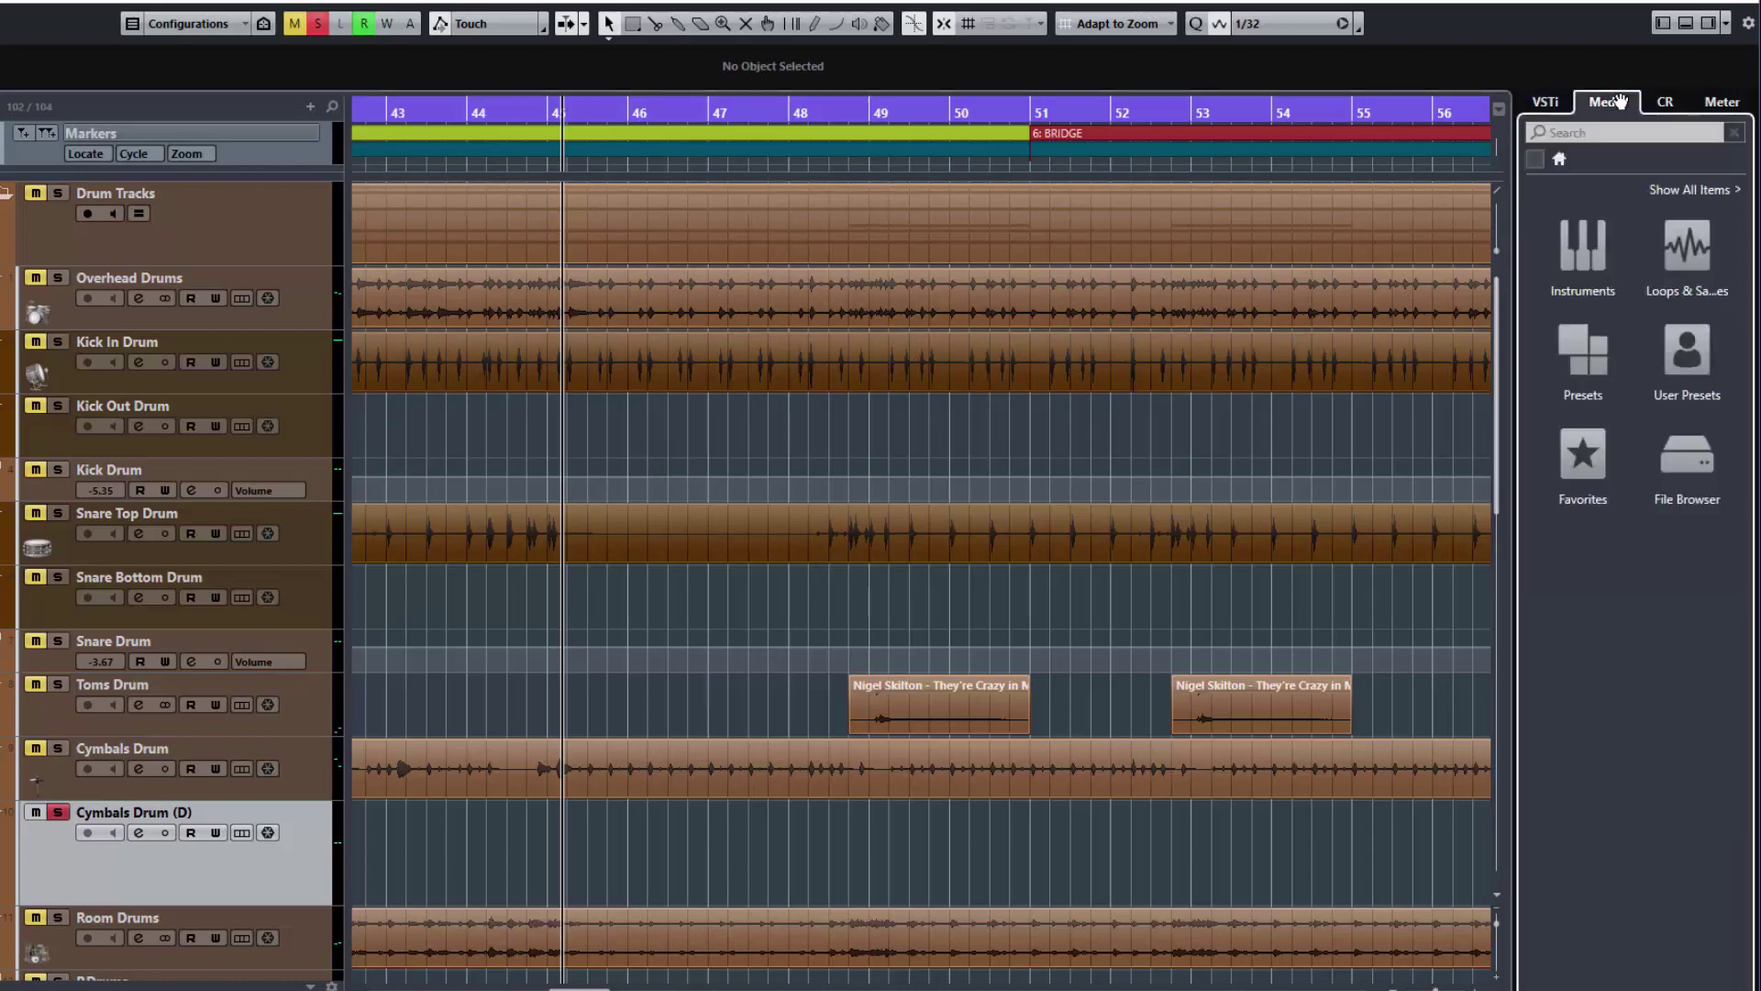
pyautogui.click(1604, 136)
pyautogui.write('cymbal')
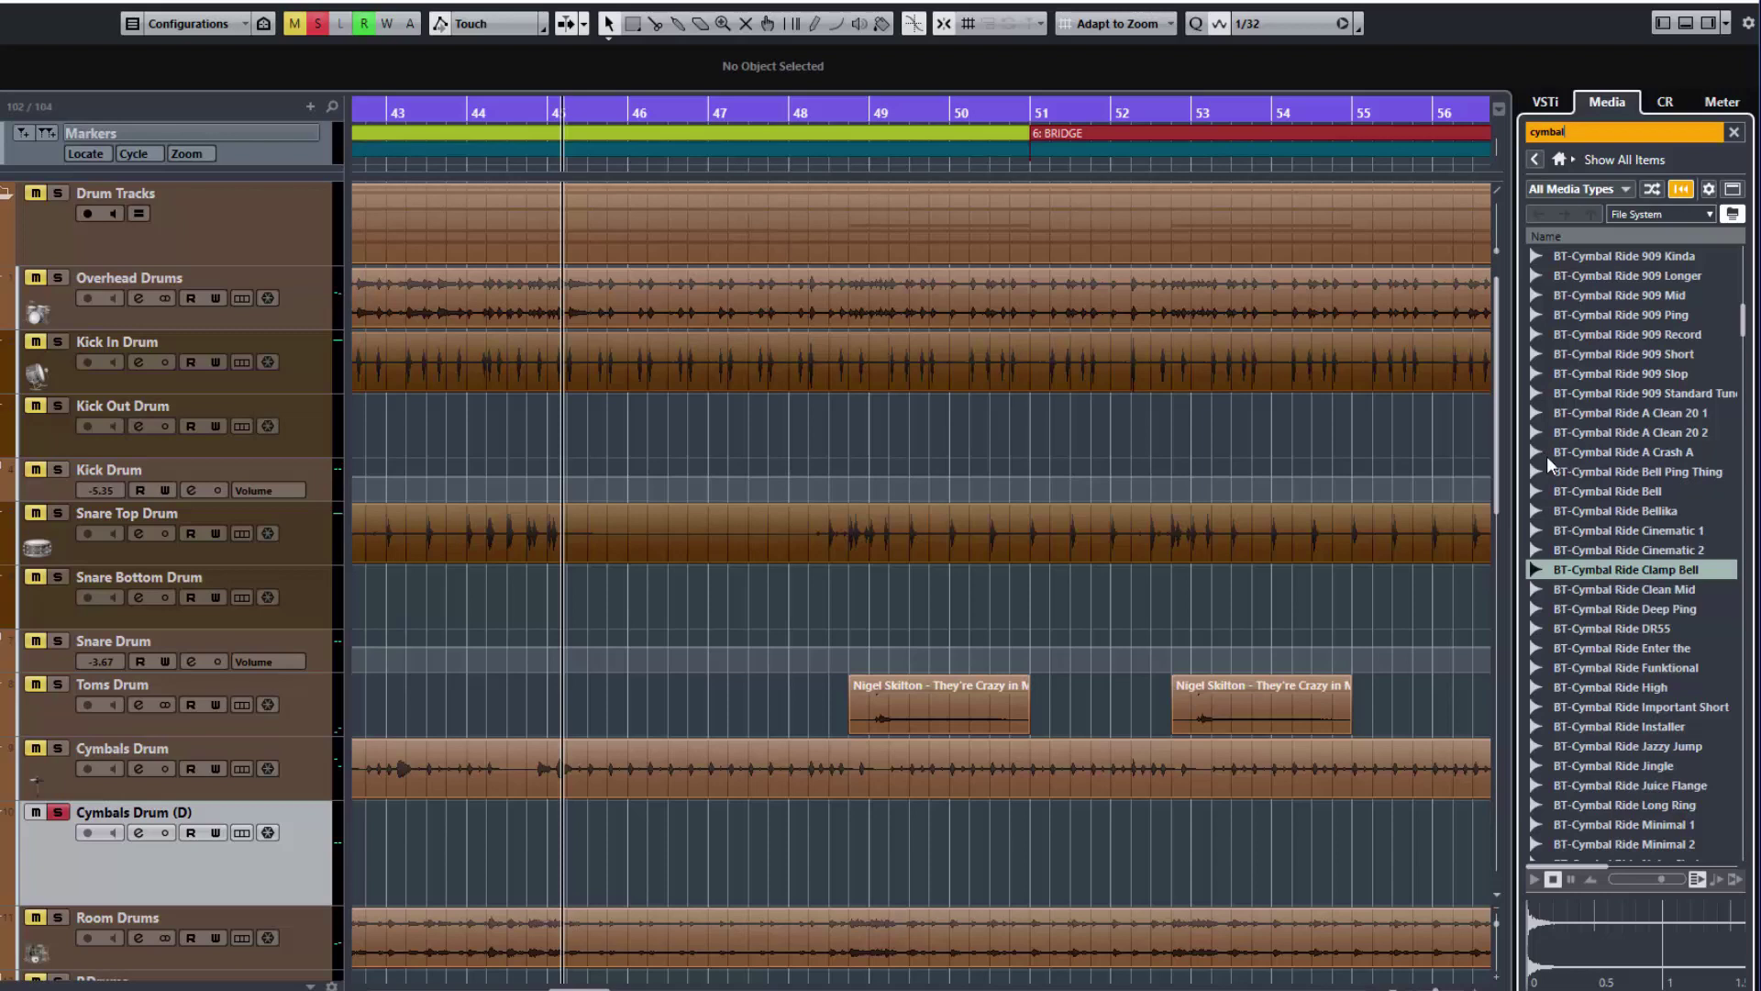
# Audition the ride cymbal samples Ride A Crash A, Ride A Clean 20 2, Ride A Clean 20 1, Ride High and Ride Installer
pyautogui.click(1598, 453)
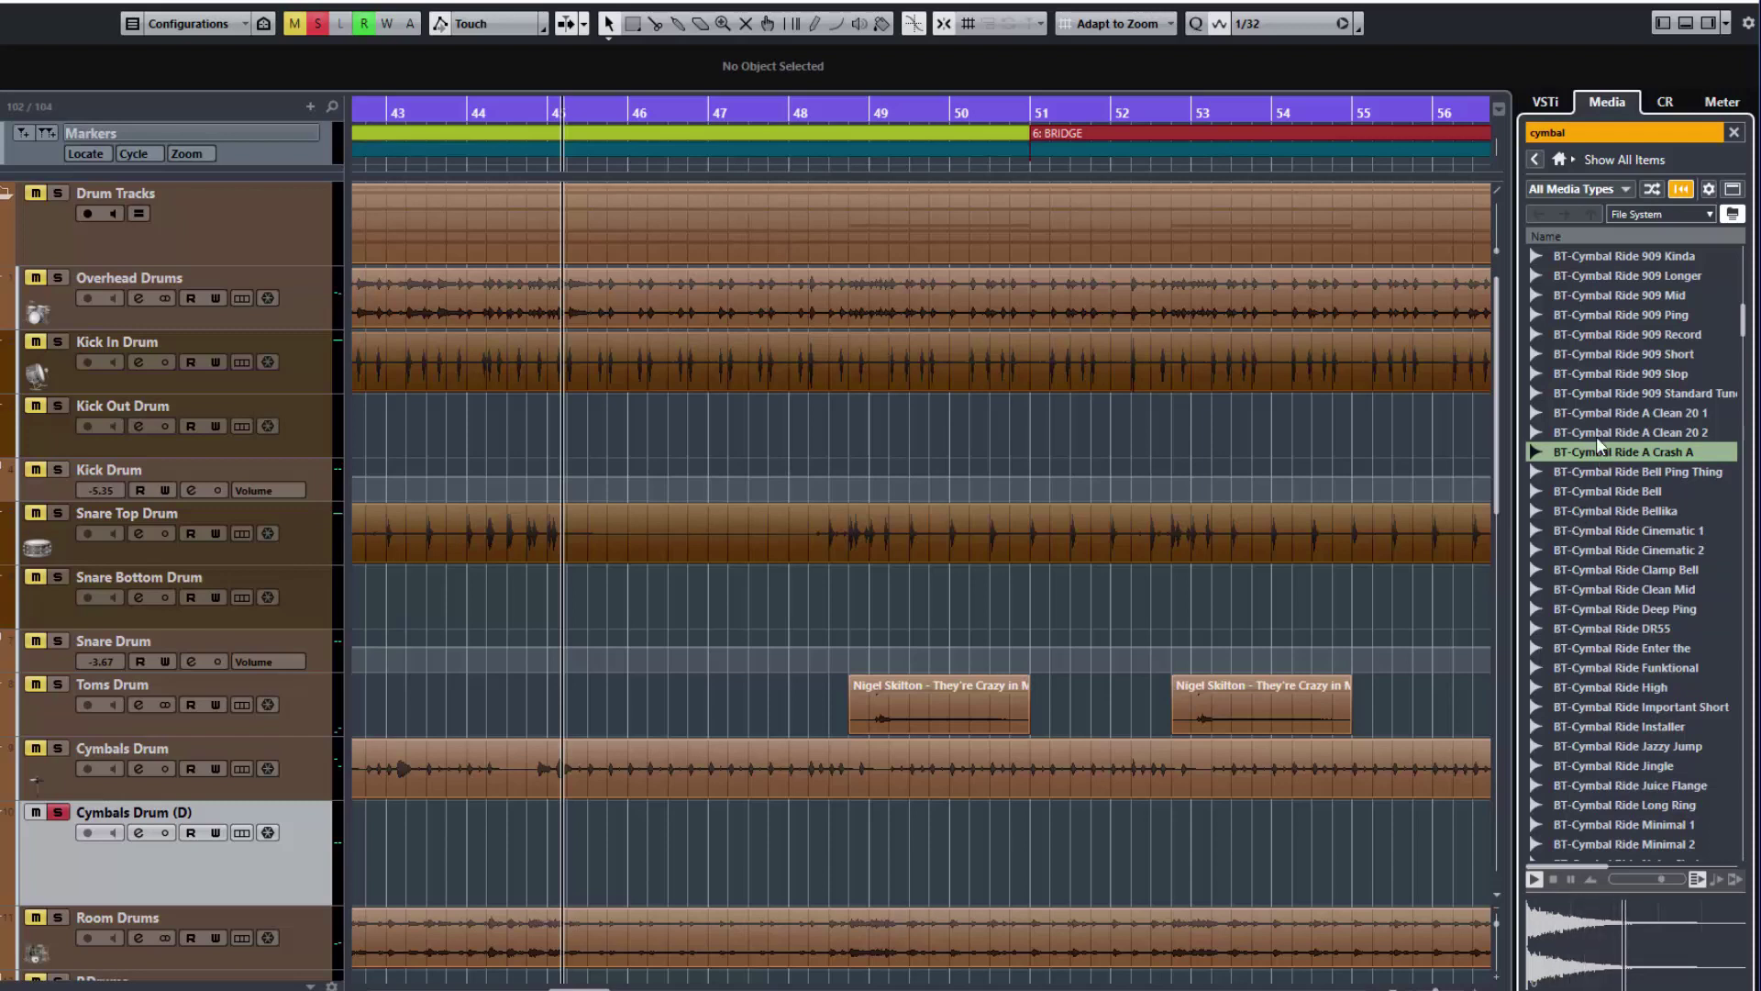
pyautogui.click(1596, 433)
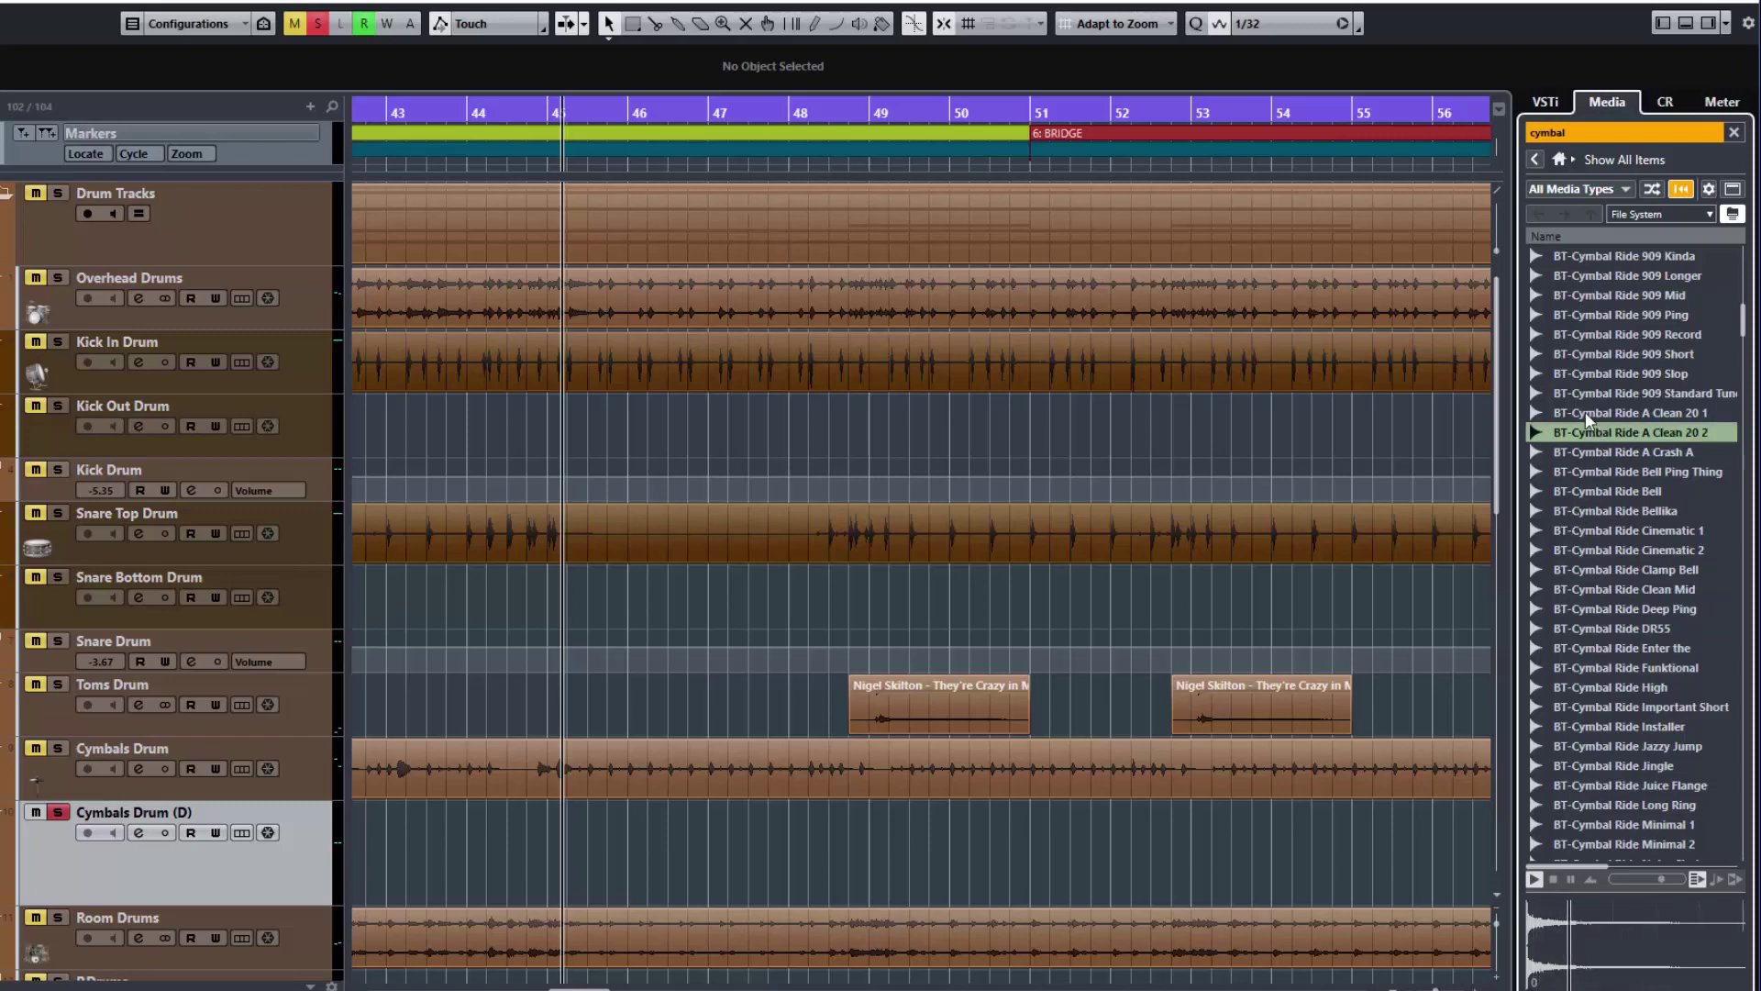
pyautogui.click(1585, 411)
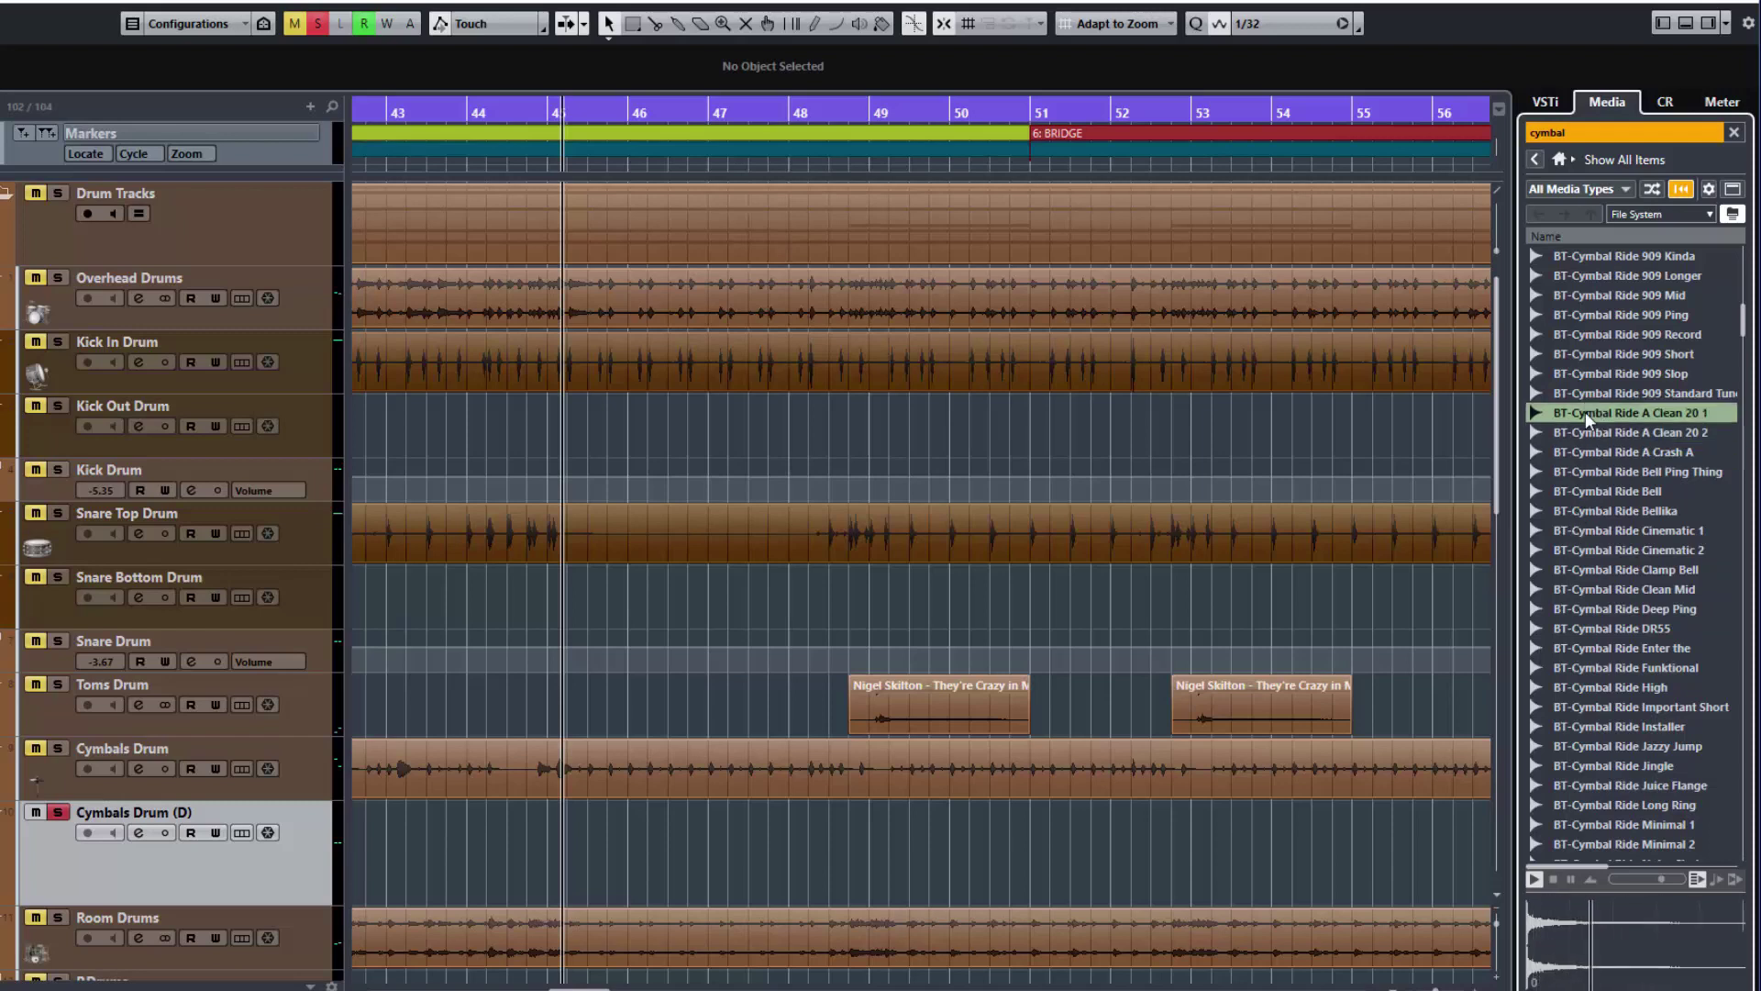
pyautogui.click(1578, 690)
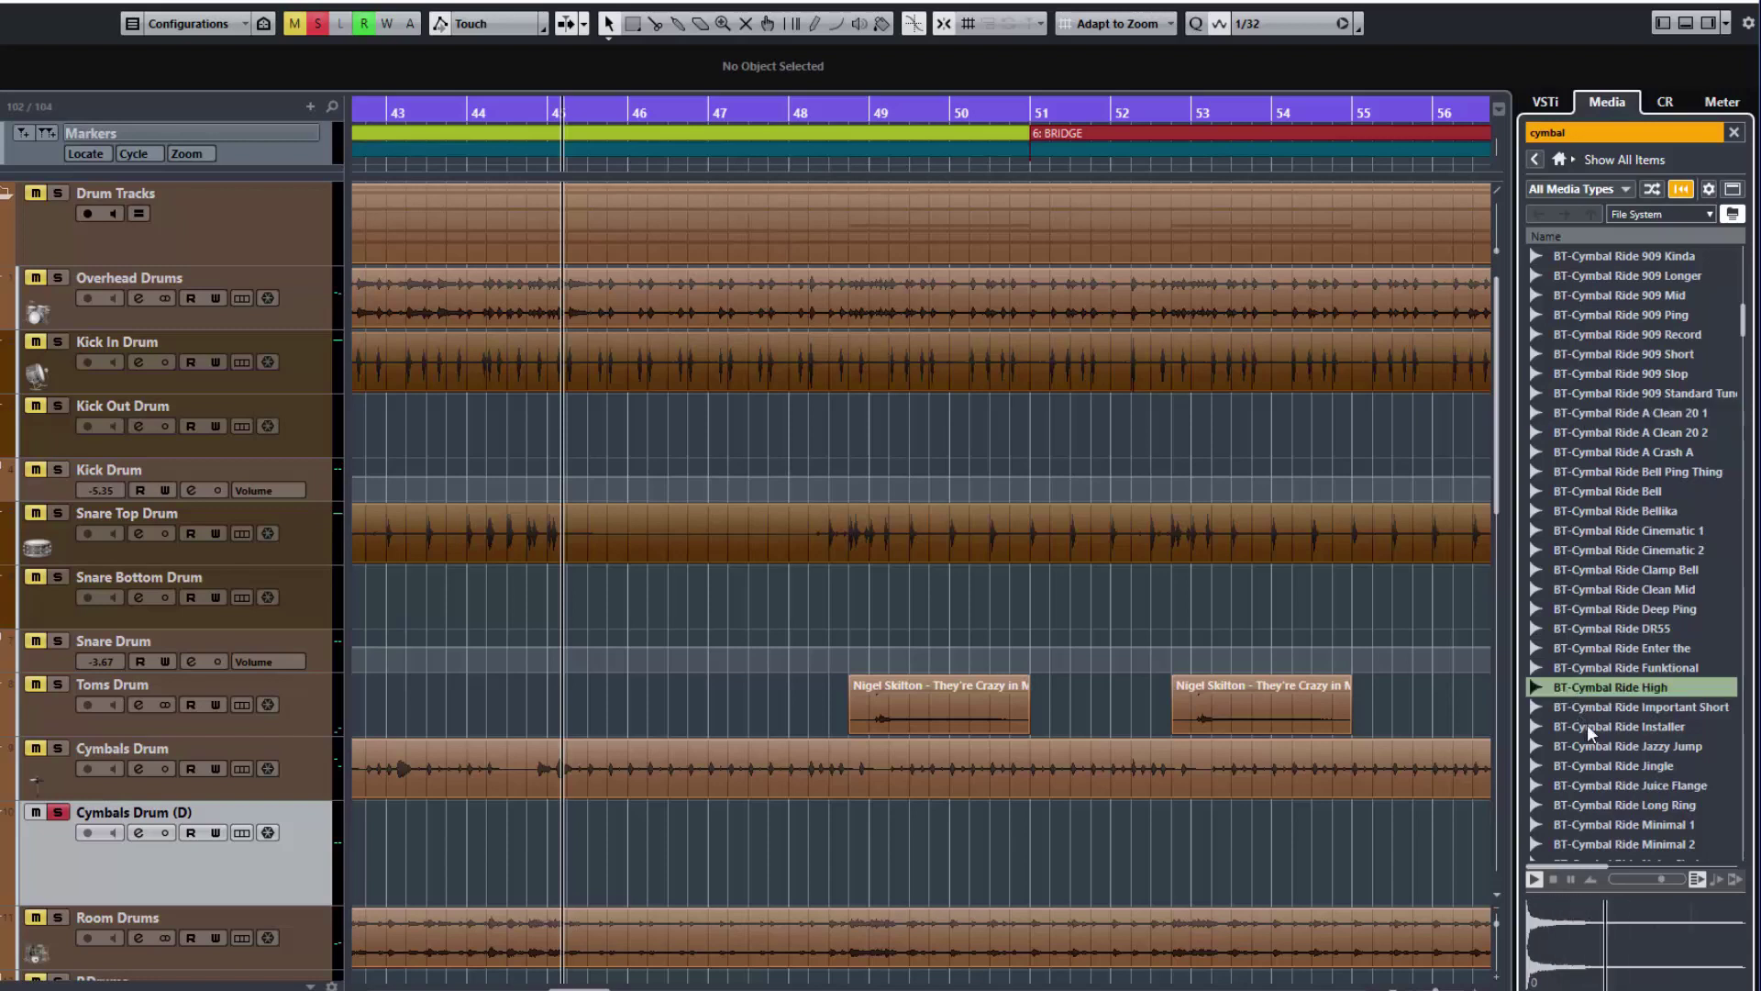
pyautogui.click(1589, 725)
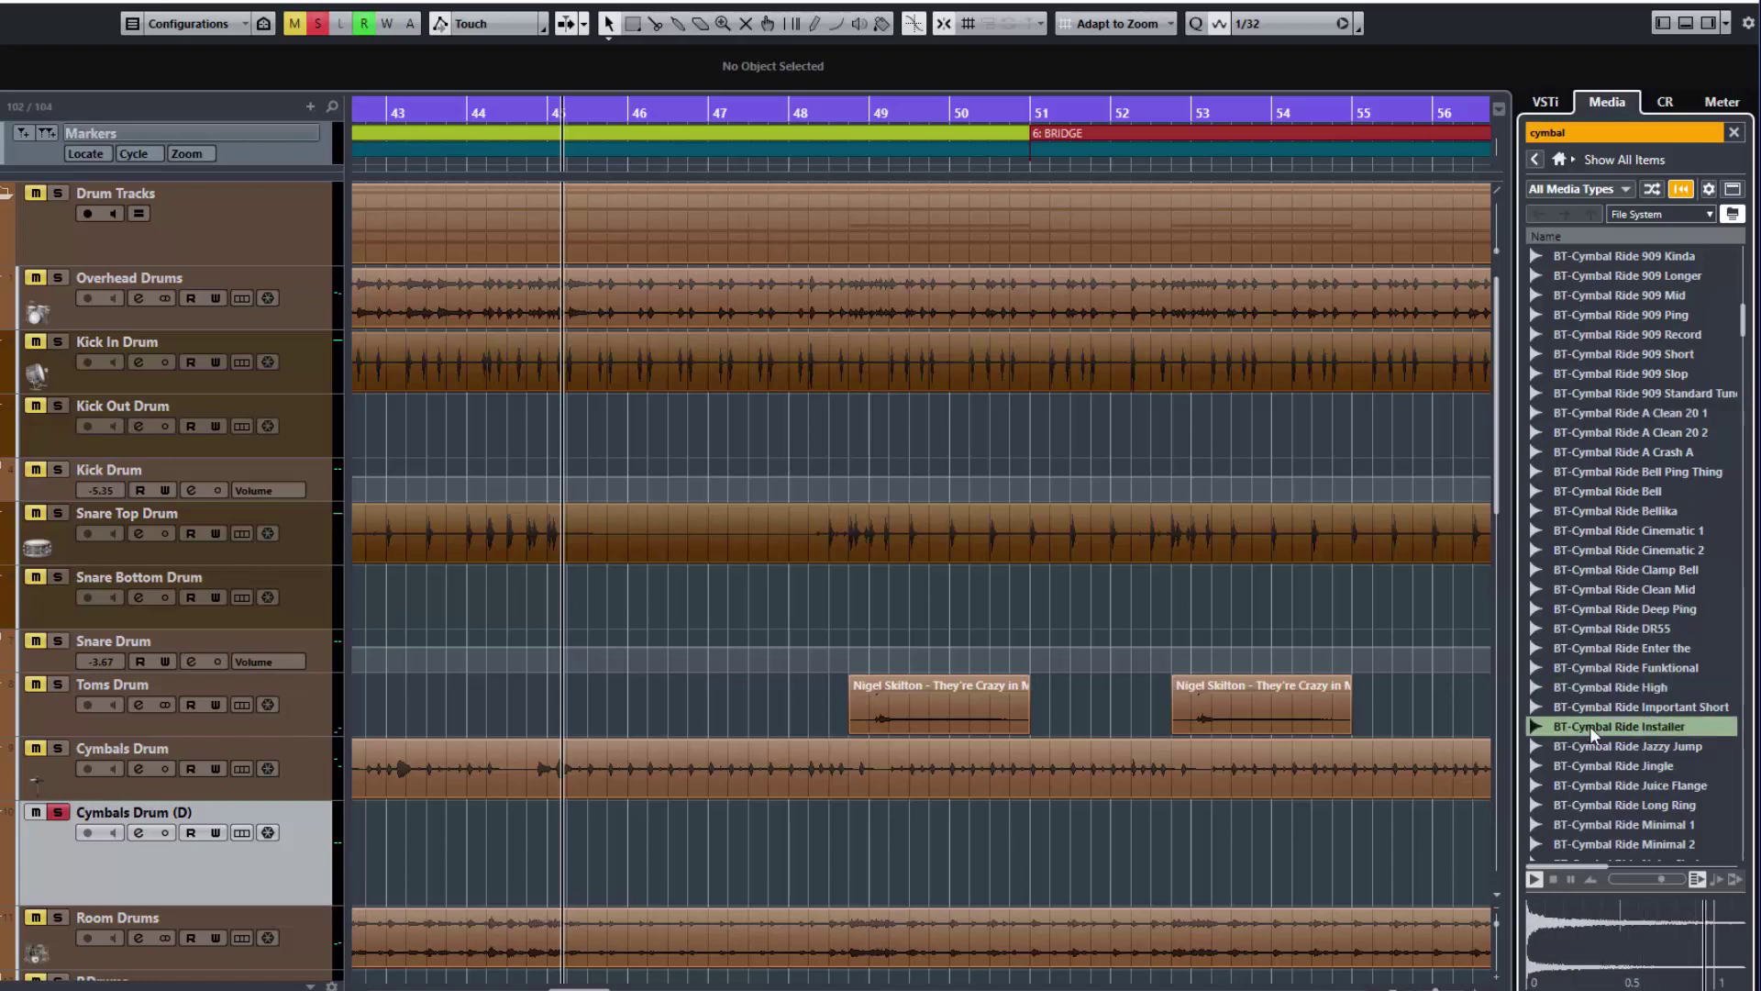
# Audition the crash samples Crash A, Crash B and Crash01 further down the results
pyautogui.scroll(-10, 1588, 734)
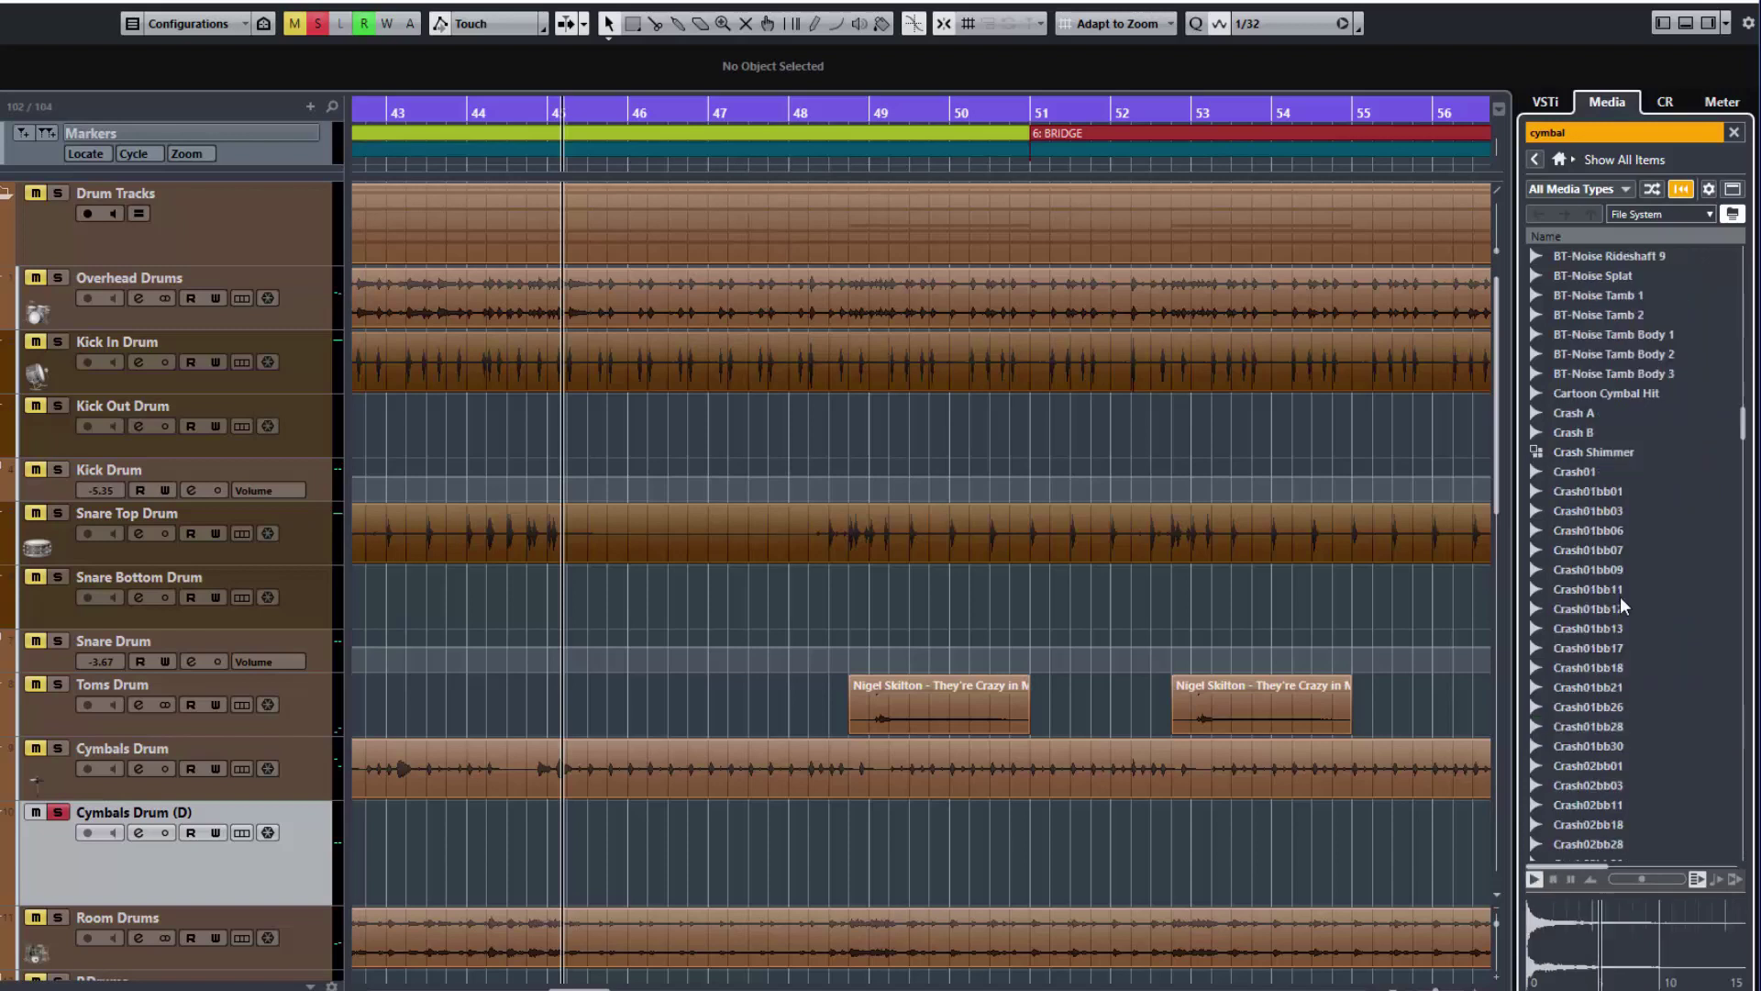
pyautogui.click(1570, 415)
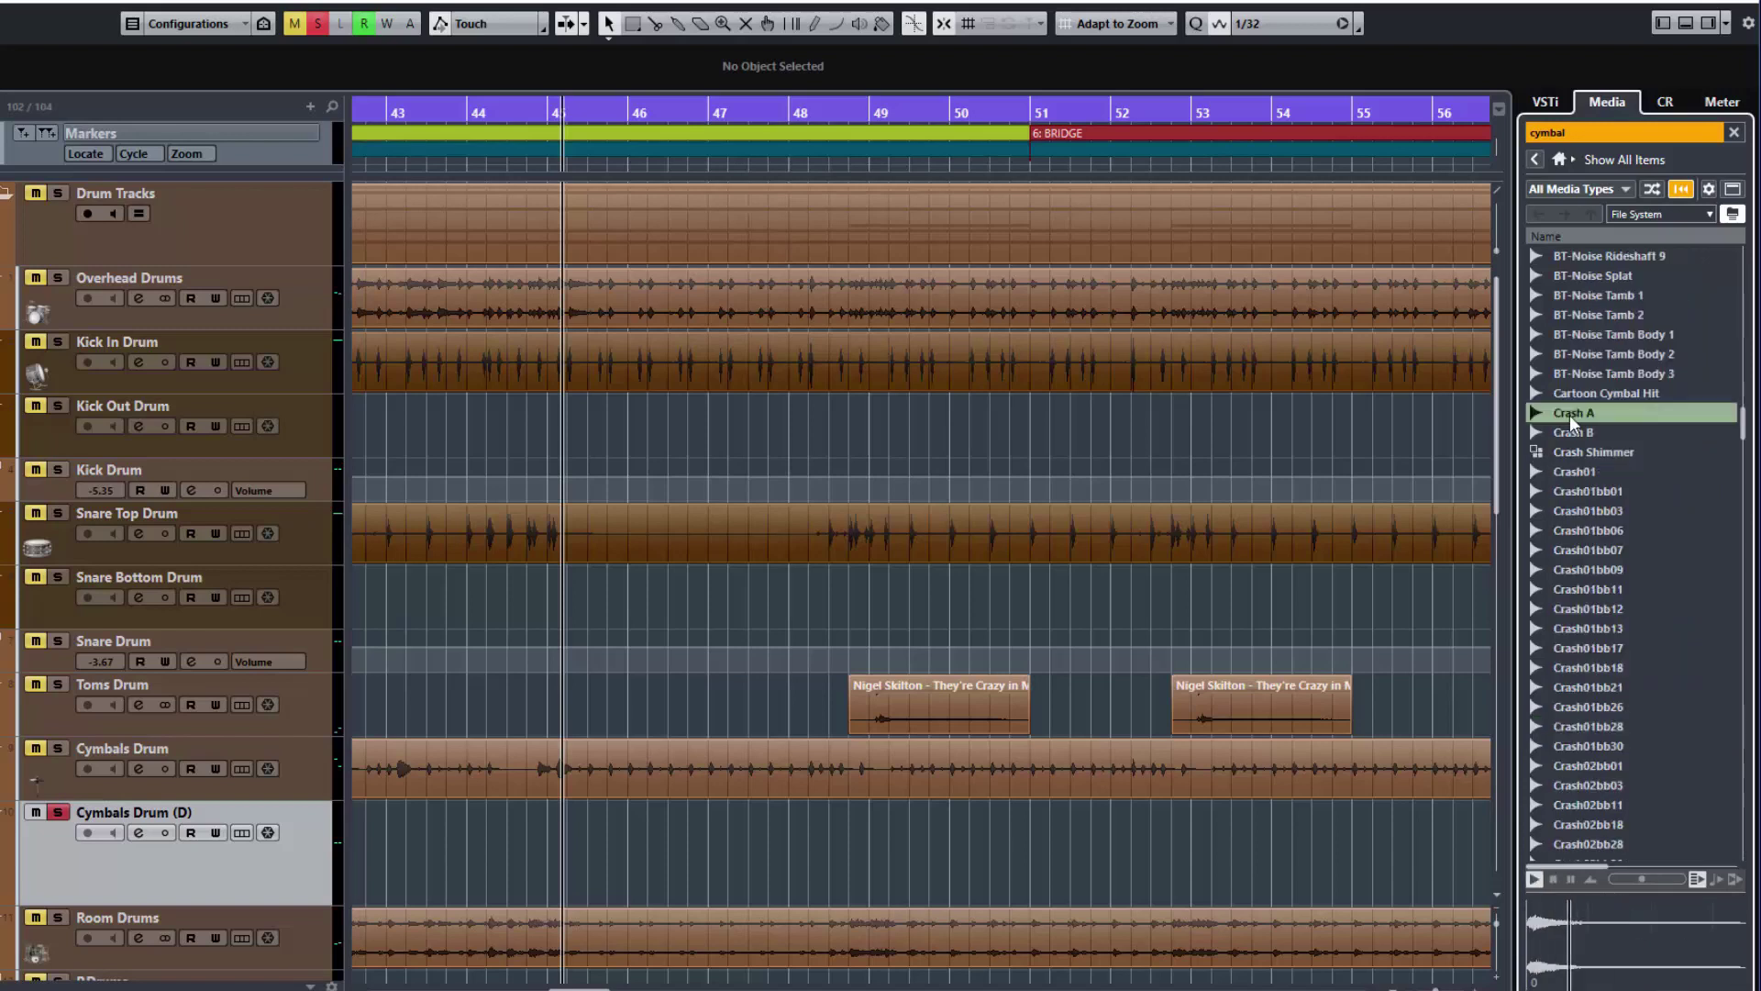
pyautogui.click(1573, 435)
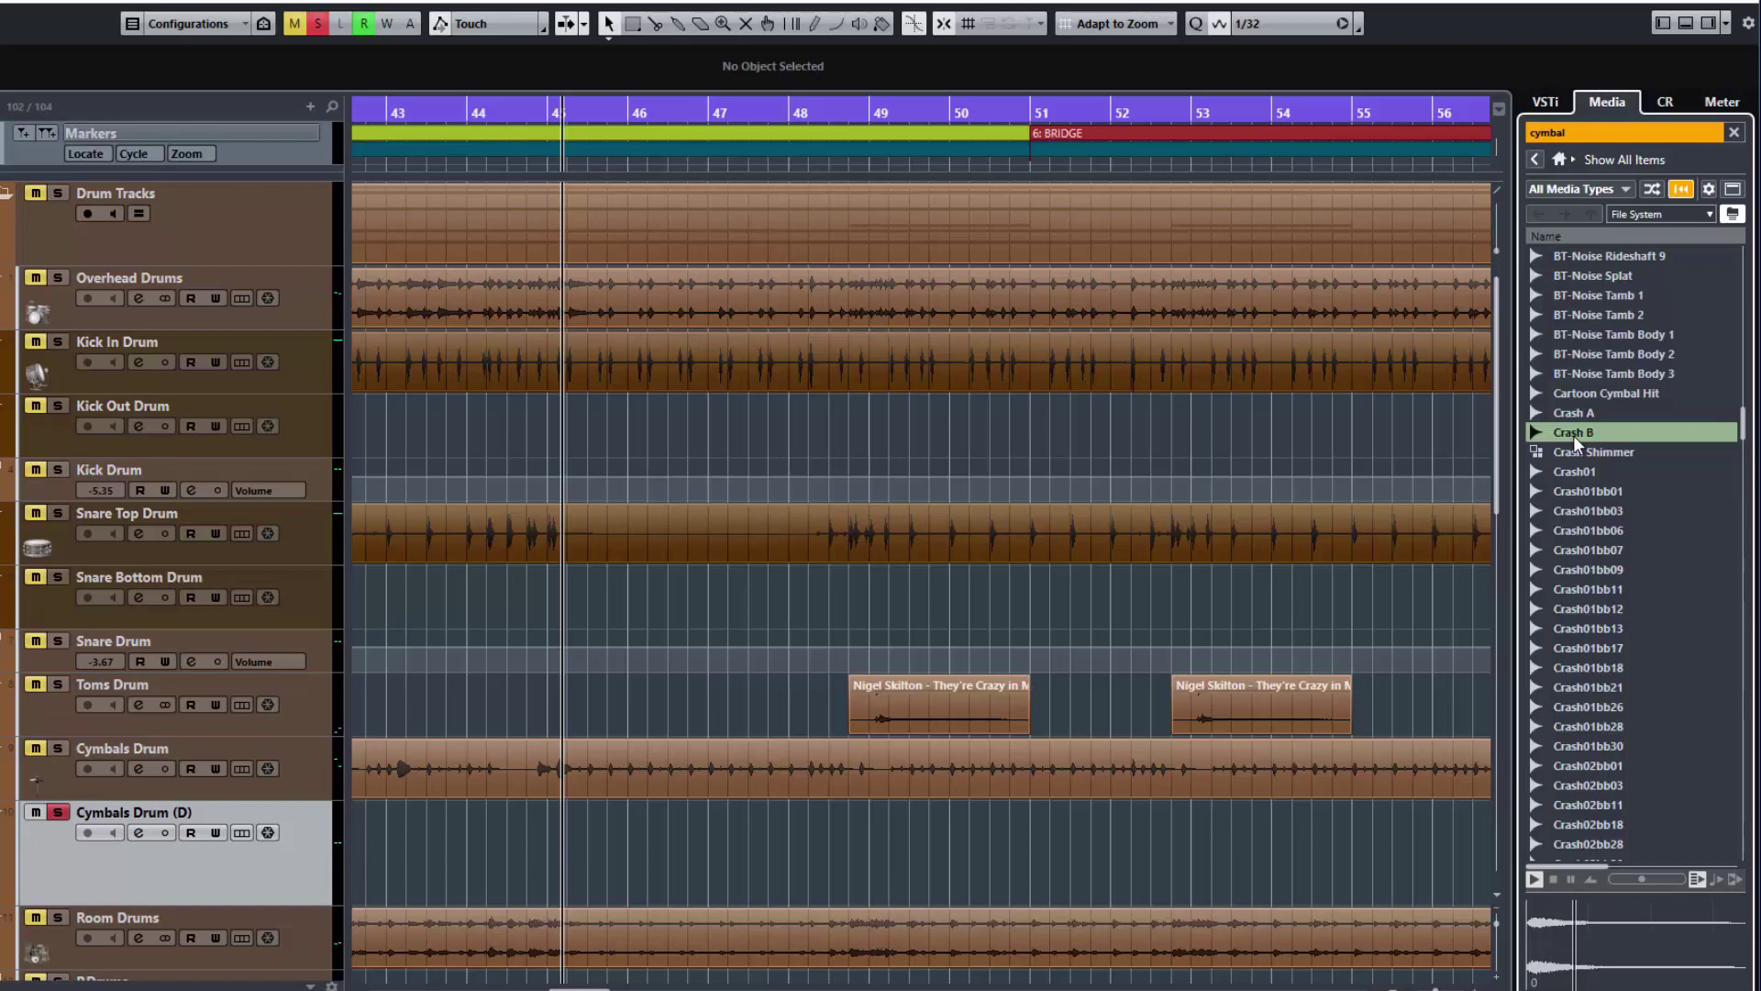
pyautogui.click(1562, 469)
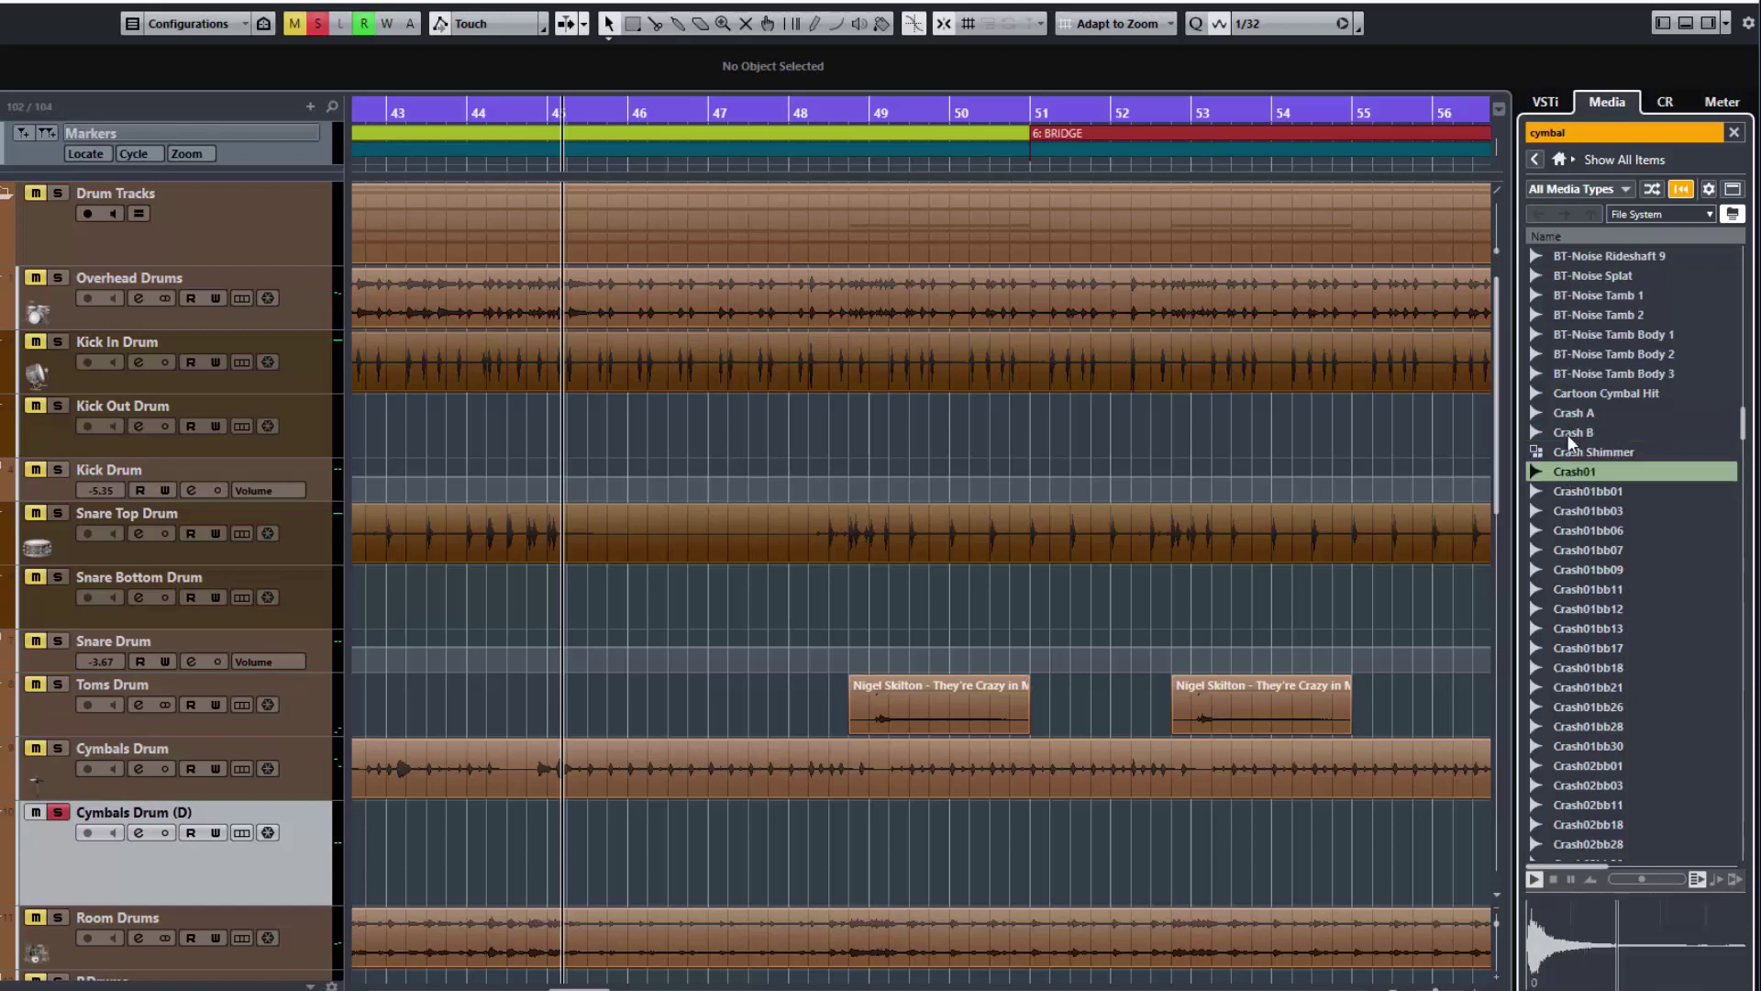
# Place the Crash B sample on the Cymbals Drum (D) track at bar 44 and hide the media browser
pyautogui.click(1566, 433)
pyautogui.moveTo(1566, 432); pyautogui.dragTo(482, 867)
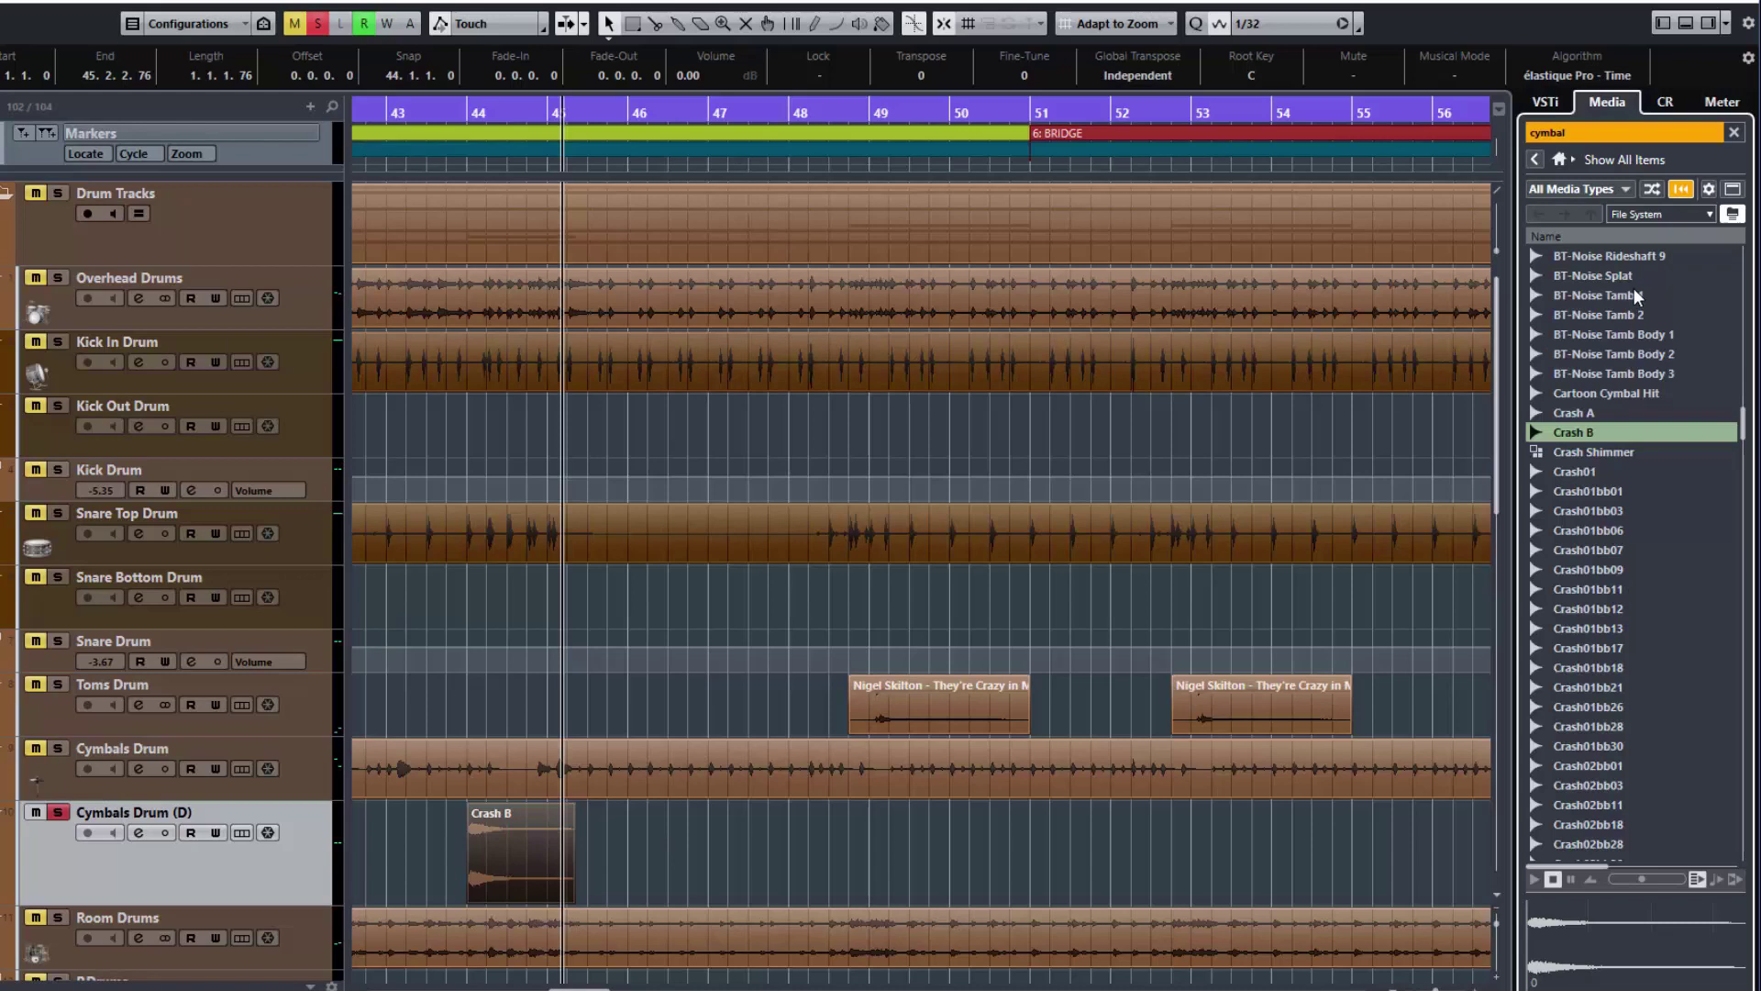
pyautogui.click(1713, 24)
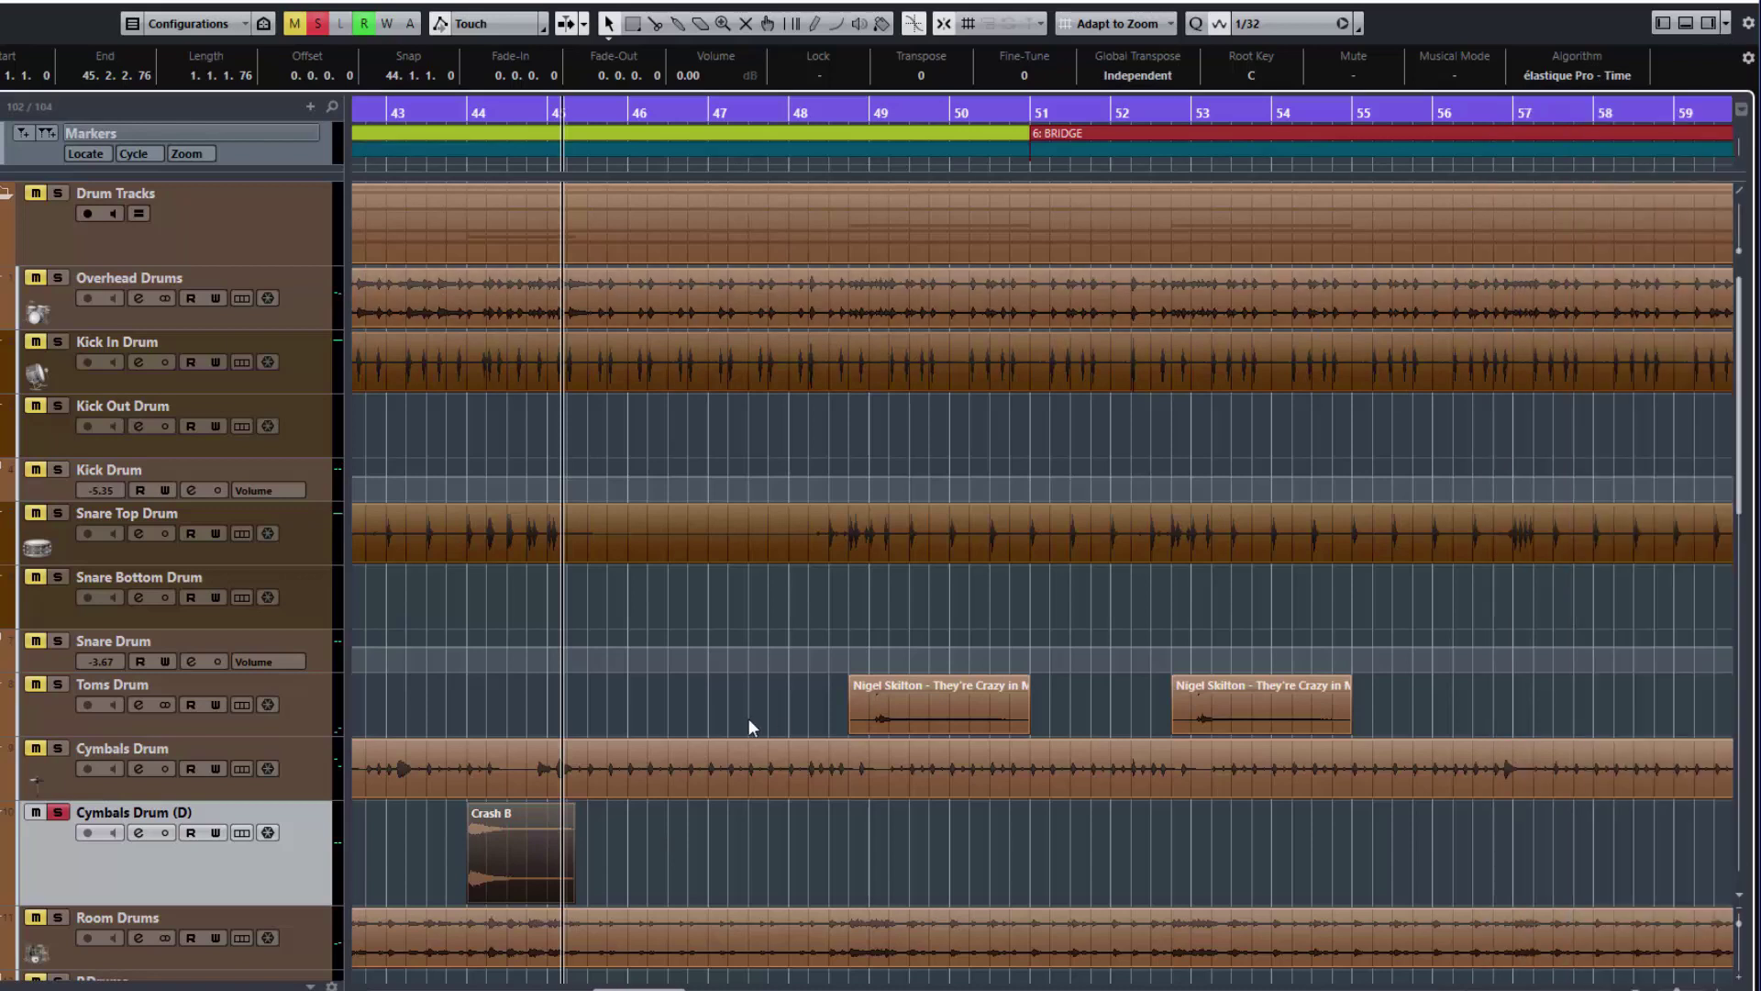
# Play the Cymbals Drum (D) track from just before bar 44 to hear the Crash B event
pyautogui.click(453, 861)
pyautogui.press('space')
pyautogui.press('space')
# Give the Crash B event a fade-in of 0.0.0.27 and a fade-out of 0.0.2.22
pyautogui.scroll(2, 530, 846)
pyautogui.scroll(1, 530, 846)
pyautogui.hscroll(-3, 530, 846)
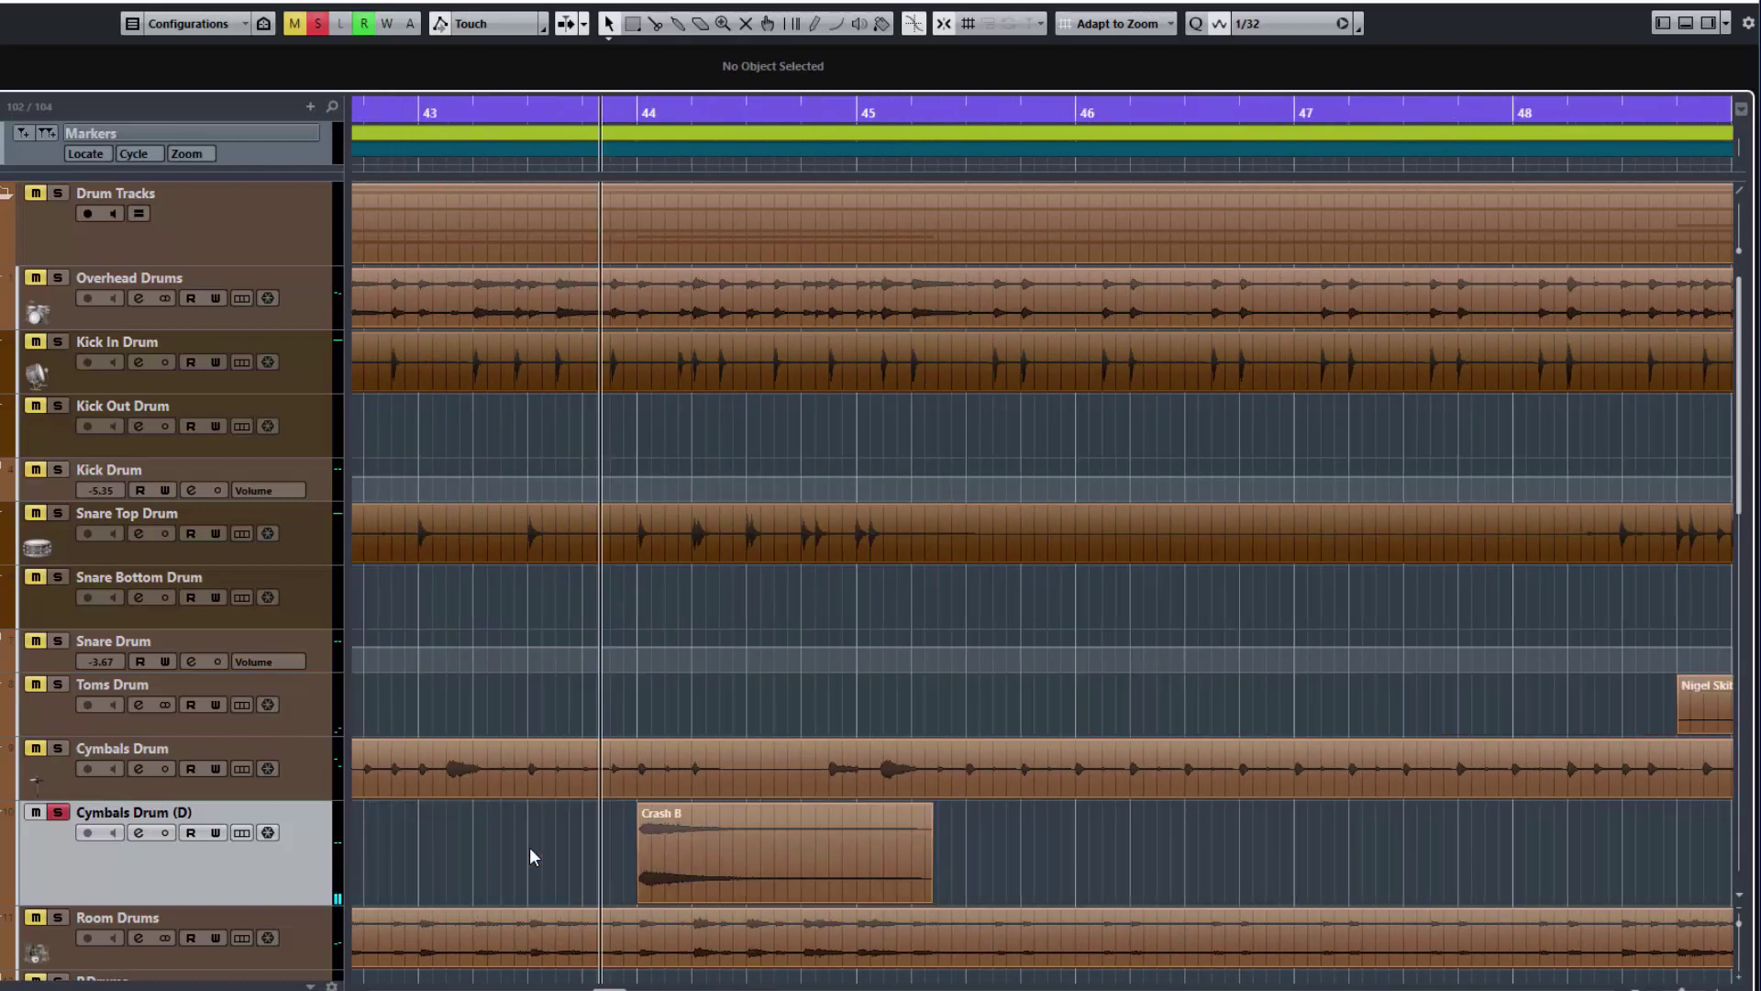
pyautogui.click(638, 900)
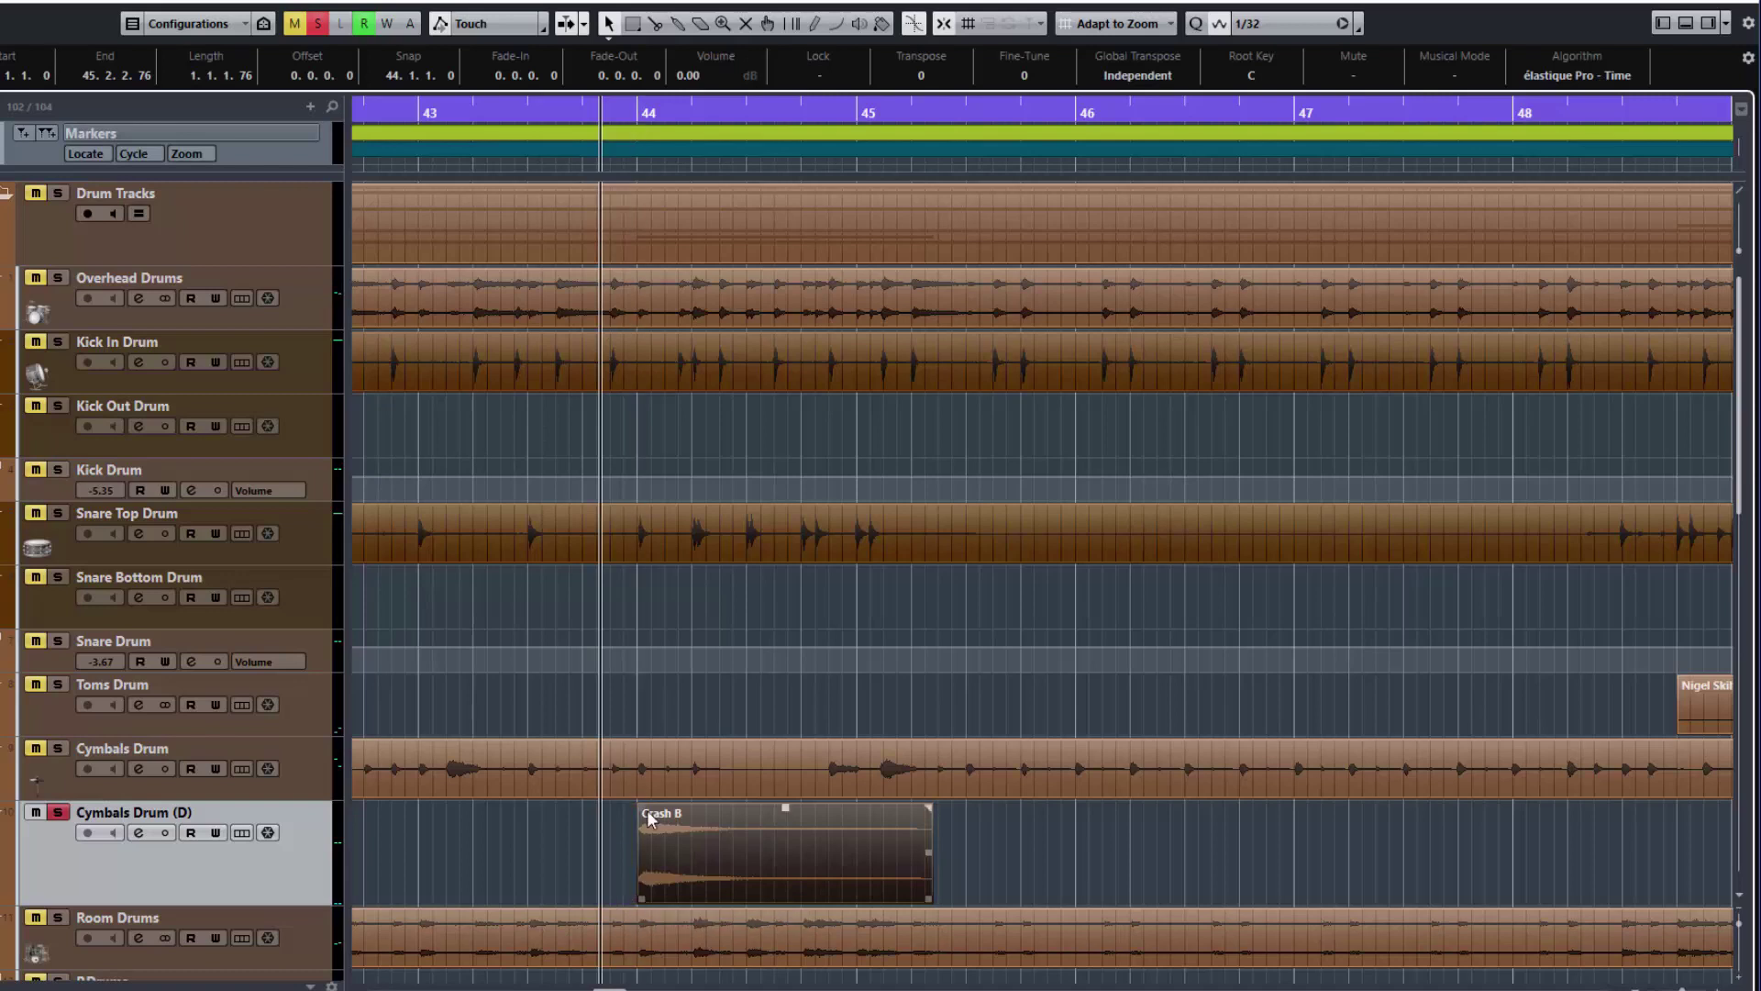
pyautogui.moveTo(640, 807); pyautogui.dragTo(644, 805)
pyautogui.moveTo(927, 807); pyautogui.dragTo(902, 807)
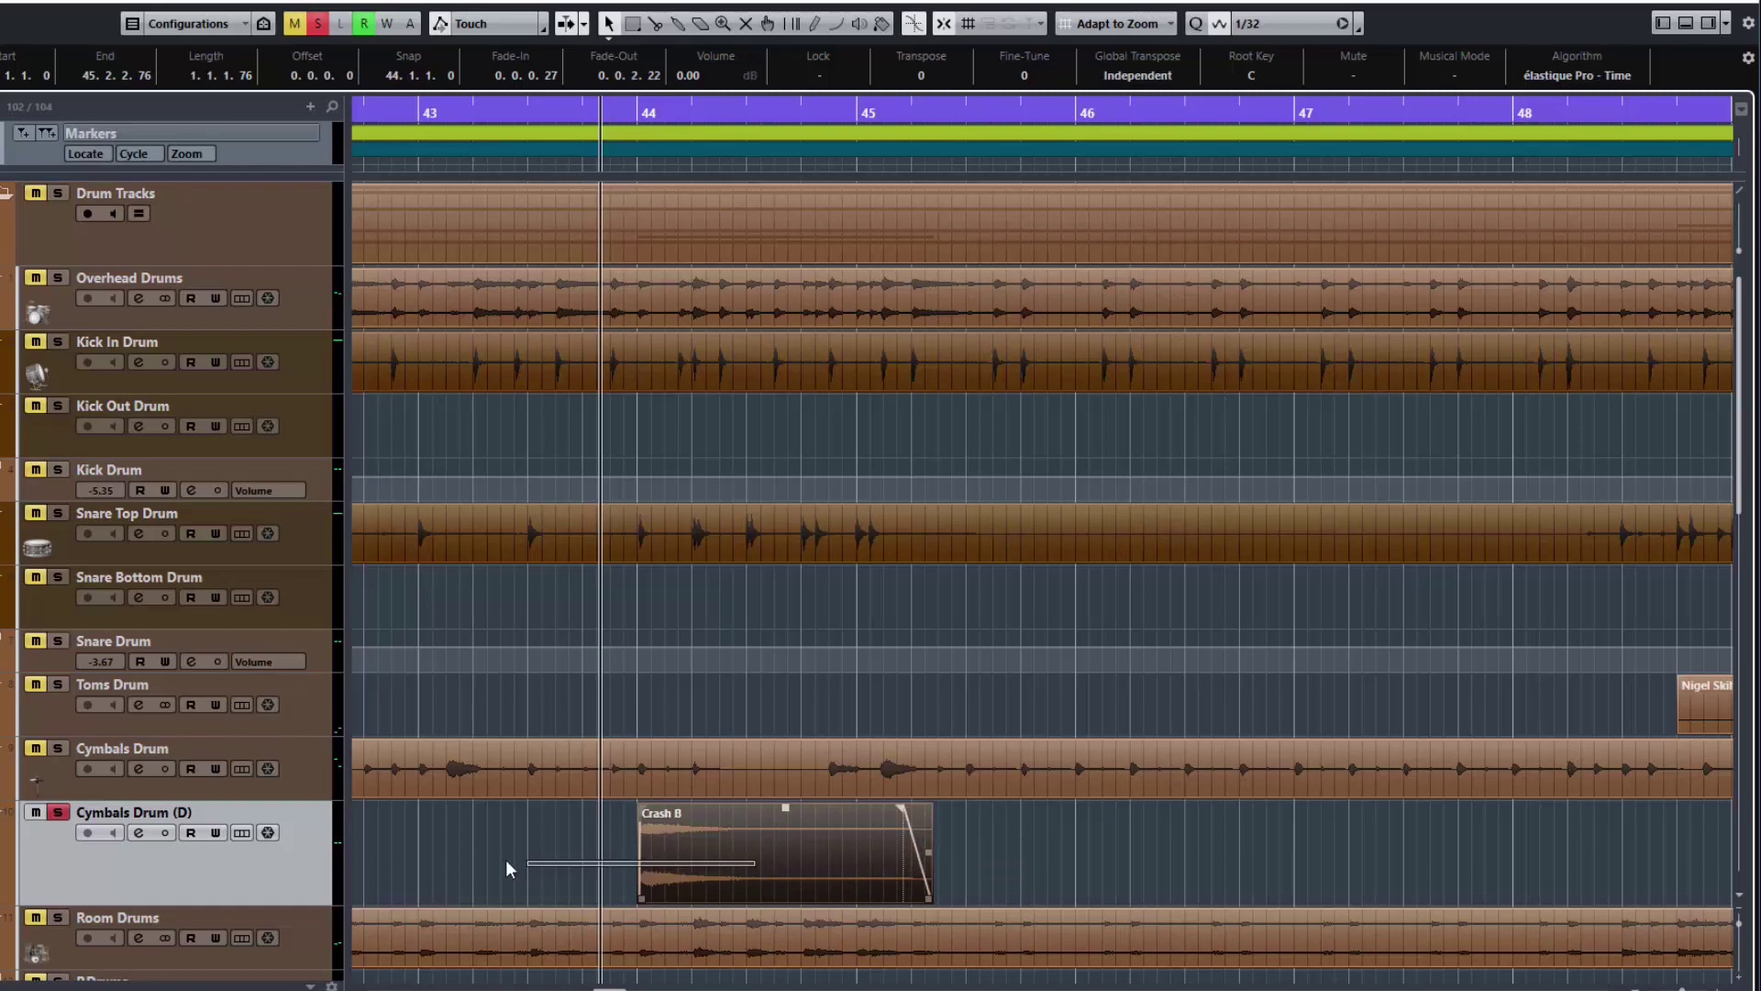
pyautogui.press('g')
pyautogui.press('g')
pyautogui.press('g')
pyautogui.press('g')
pyautogui.moveTo(651, 873); pyautogui.dragTo(365, 850)
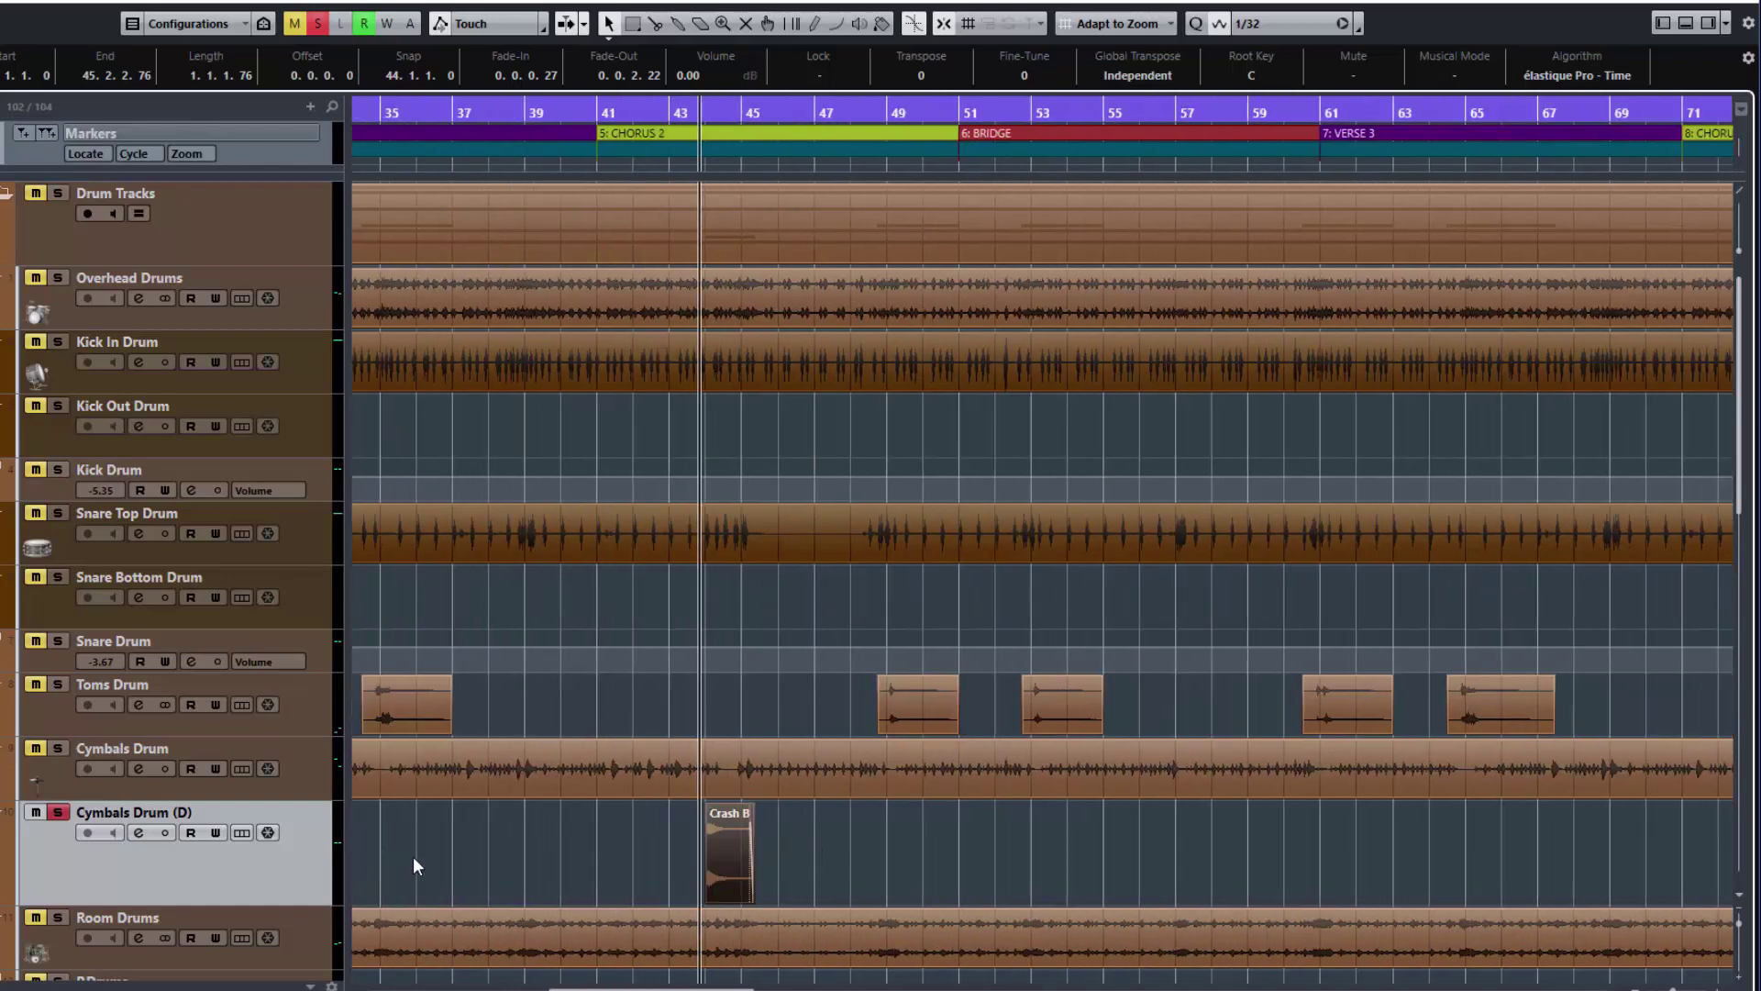
# Move the Crash B event on the Cymbals Drum (D) track back to bar 15, near the start of the recorded drums
pyautogui.moveTo(720, 871); pyautogui.dragTo(370, 877)
pyautogui.hscroll(-5, 736, 807)
pyautogui.hscroll(-5, 739, 811)
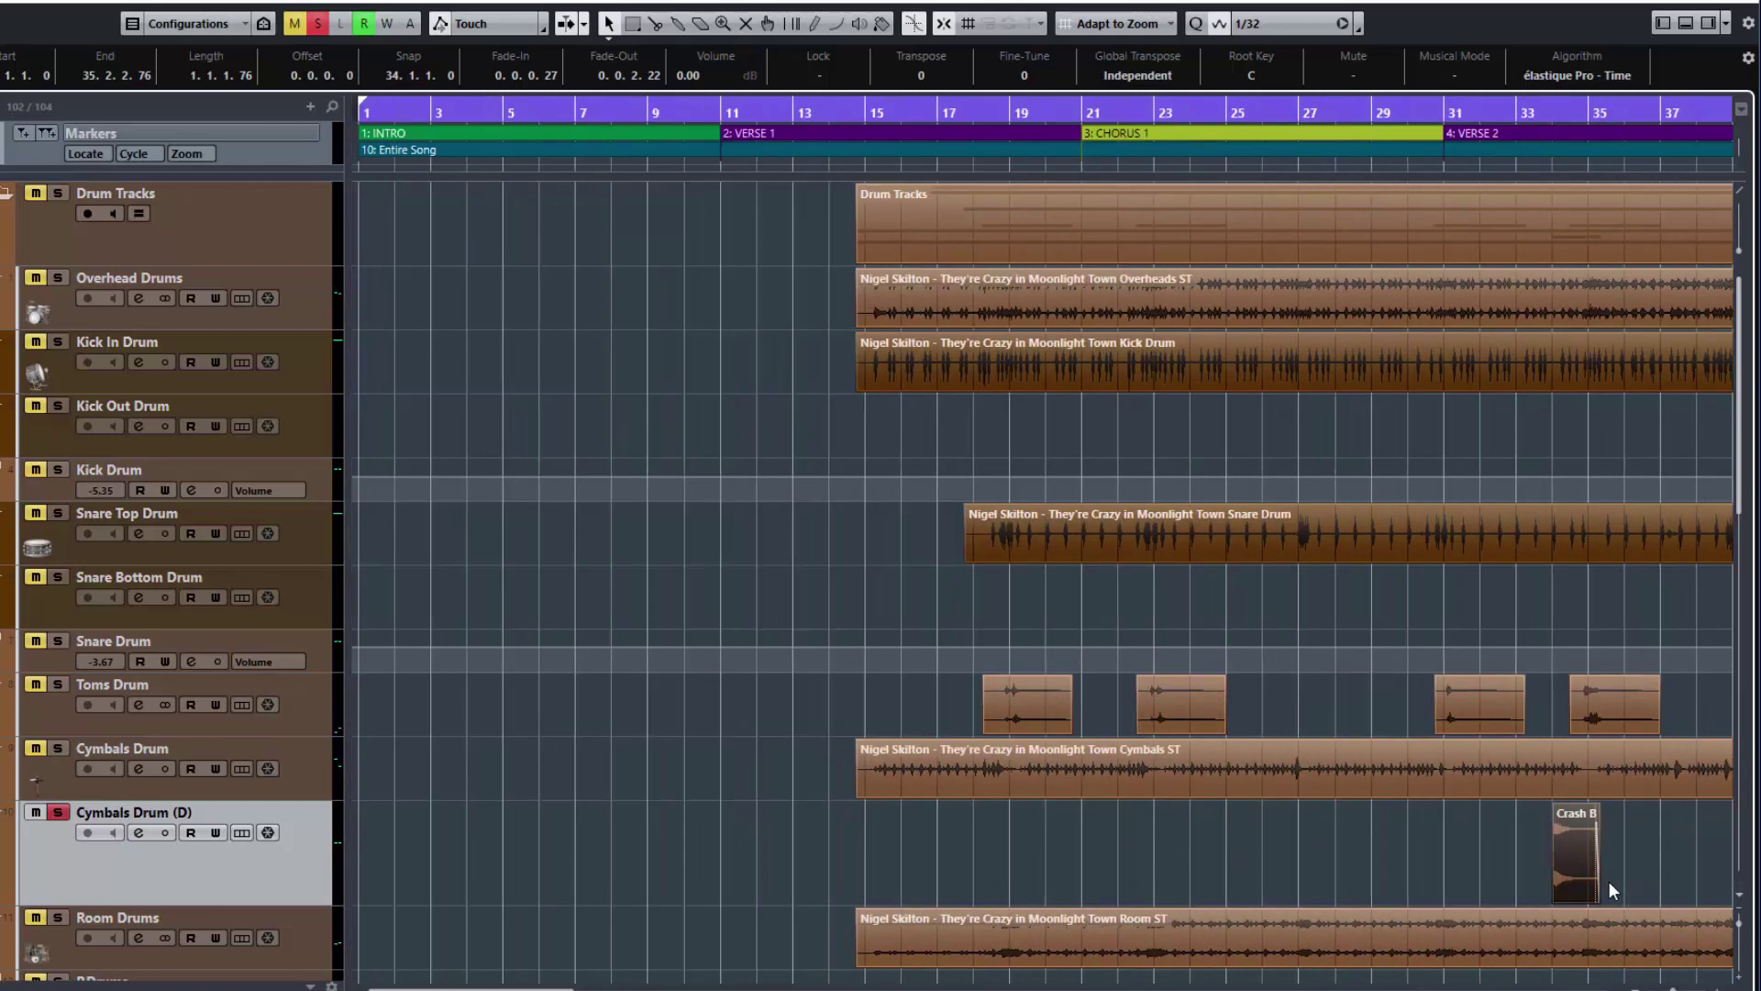
pyautogui.moveTo(1586, 888); pyautogui.dragTo(906, 880)
pyautogui.scroll(8, 960, 846)
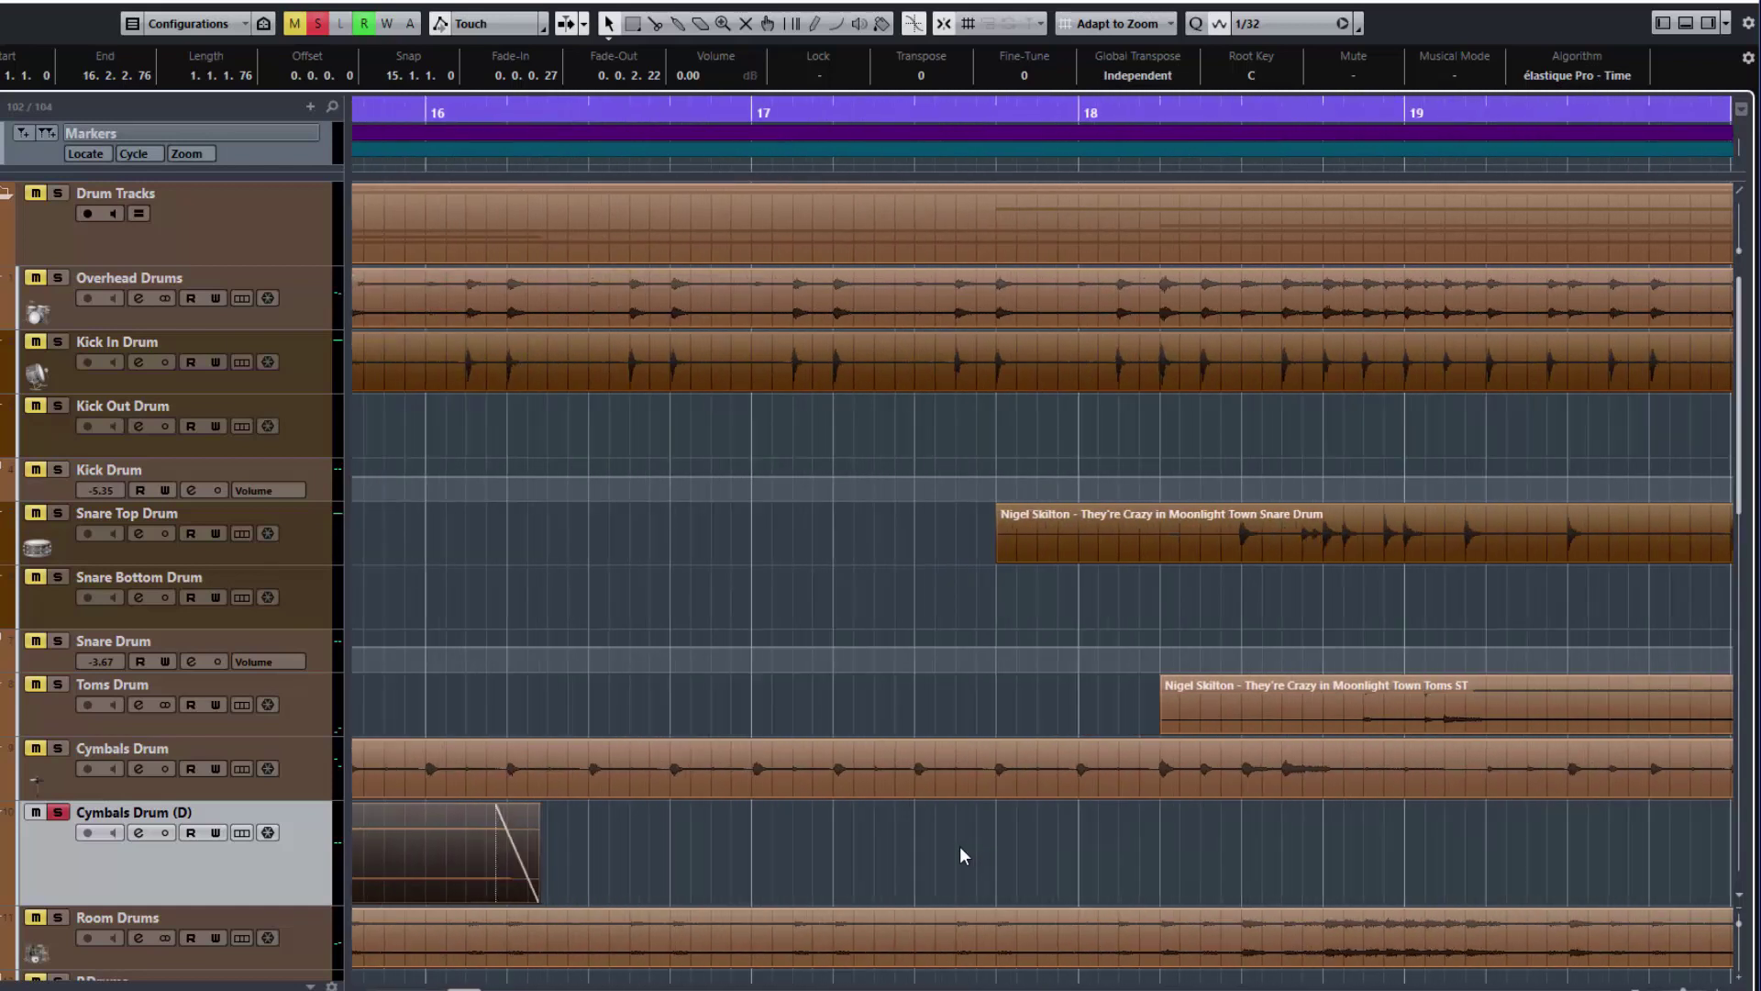
pyautogui.moveTo(899, 876)
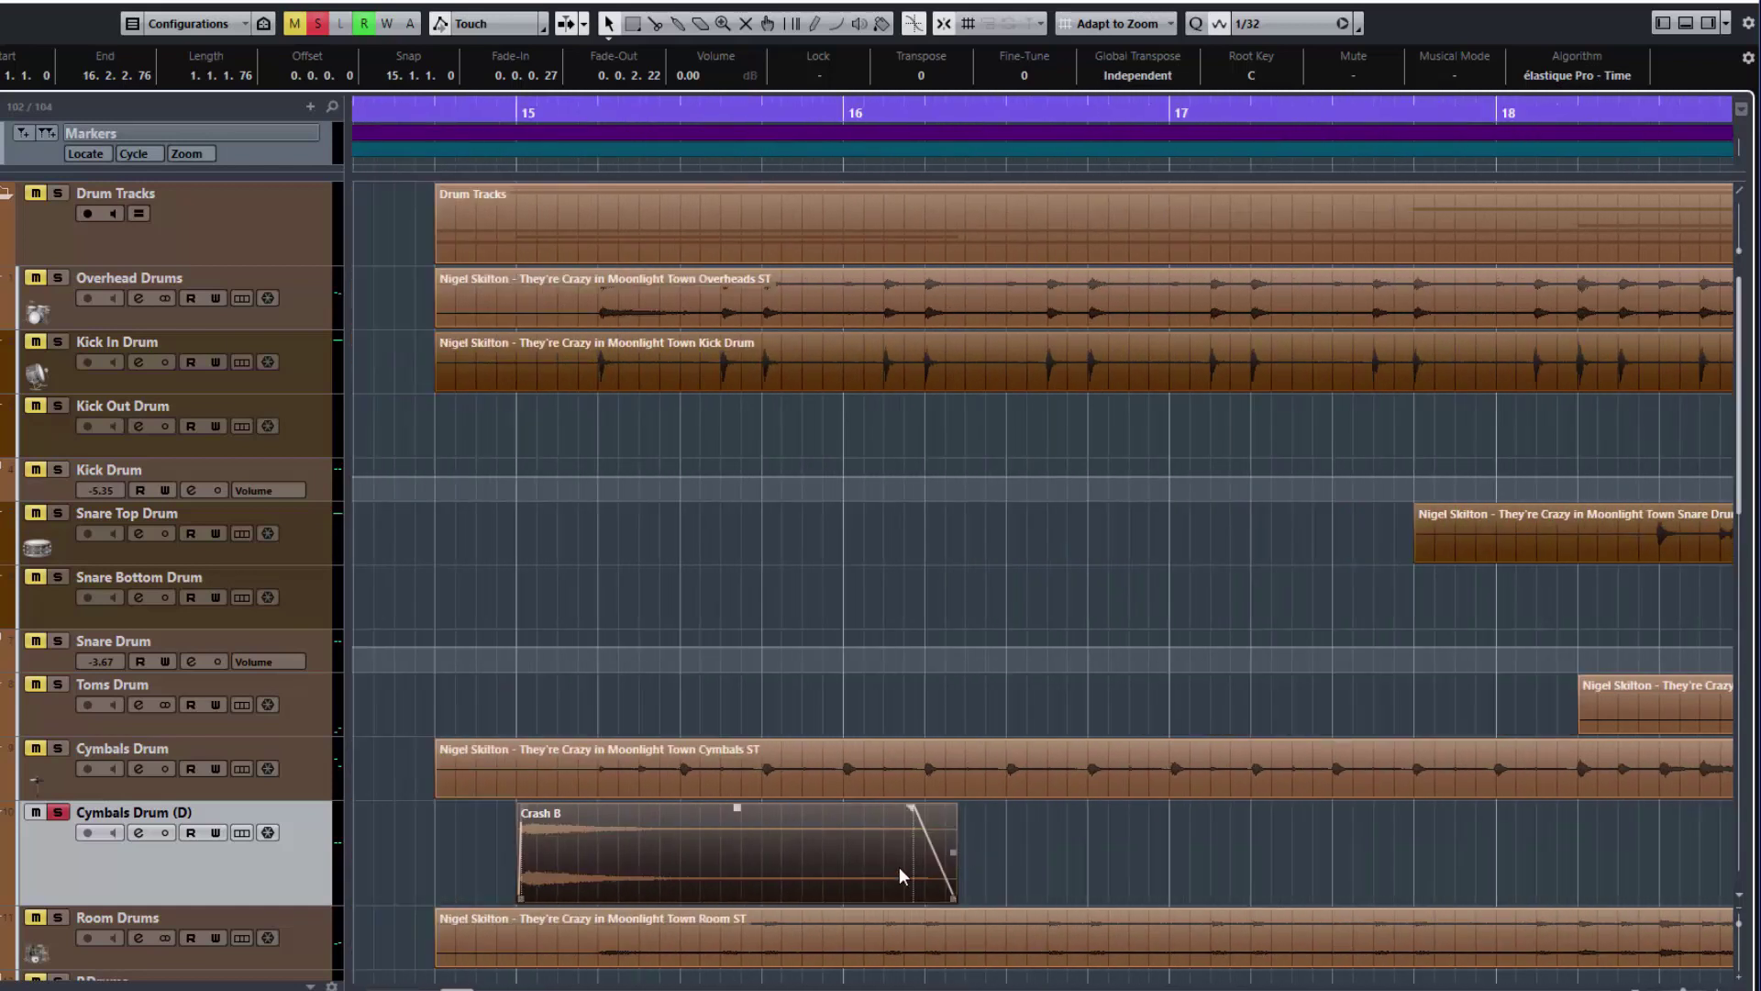
# Reverse the Crash B event at bar 15 with the Reverse process
pyautogui.rightClick(683, 853)
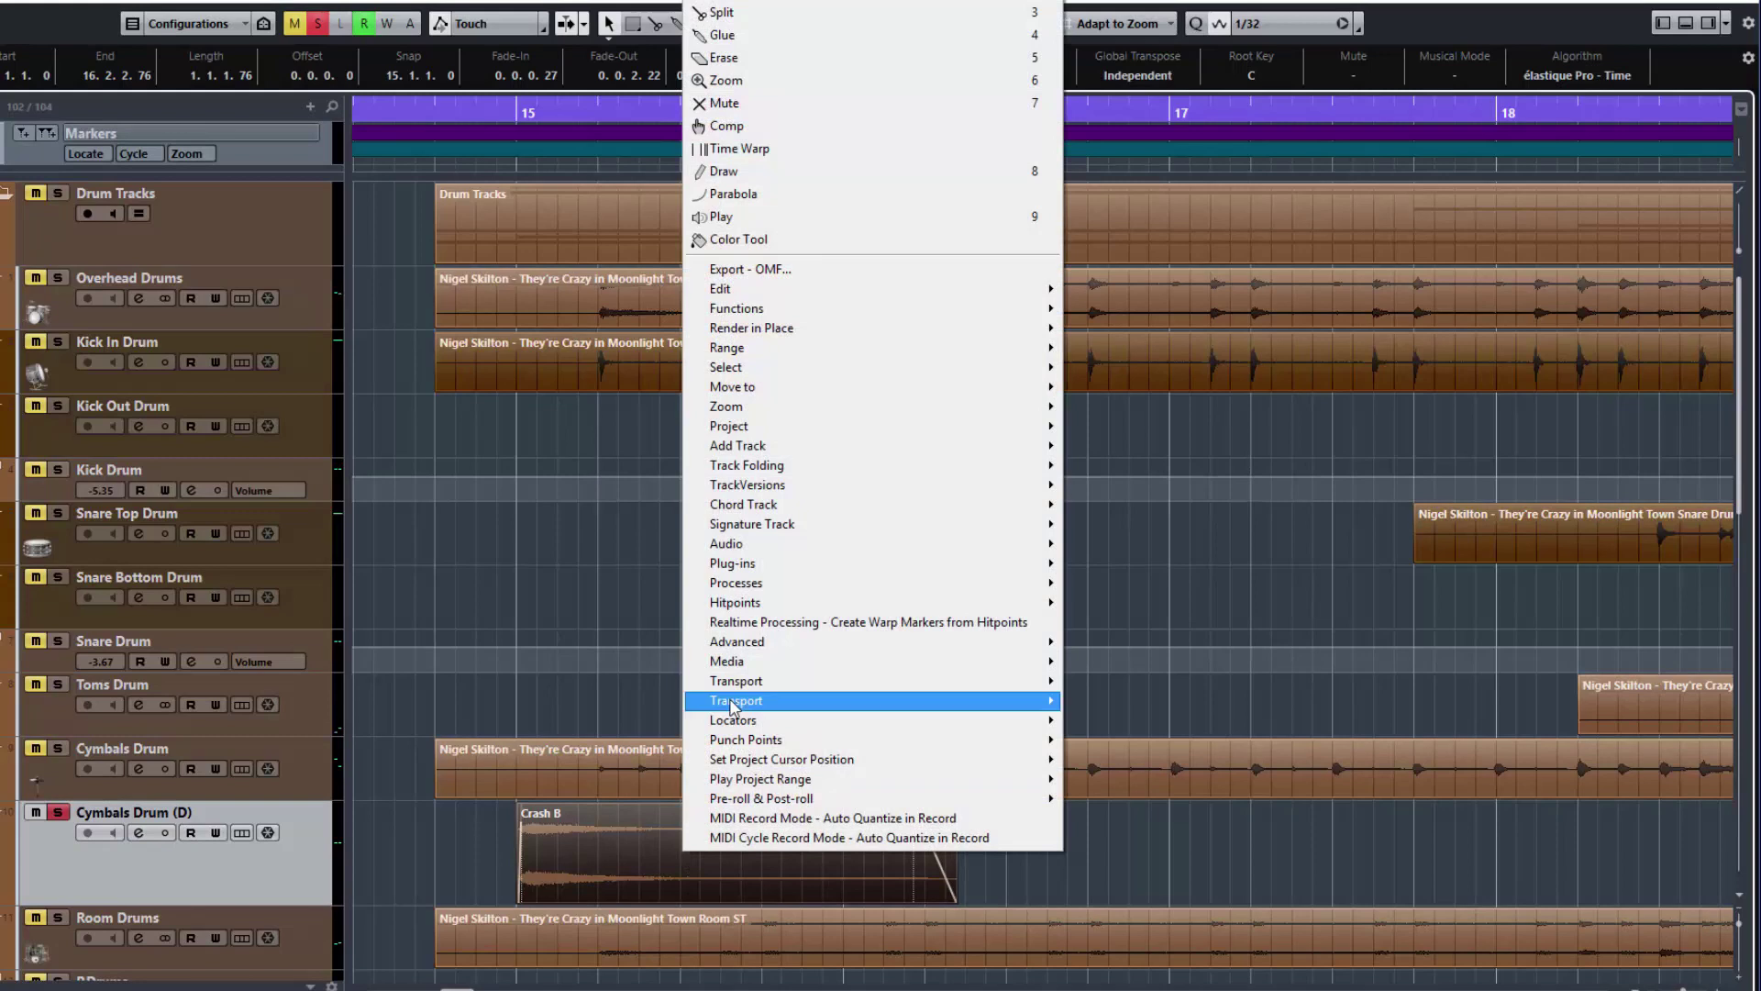
pyautogui.moveTo(778, 588)
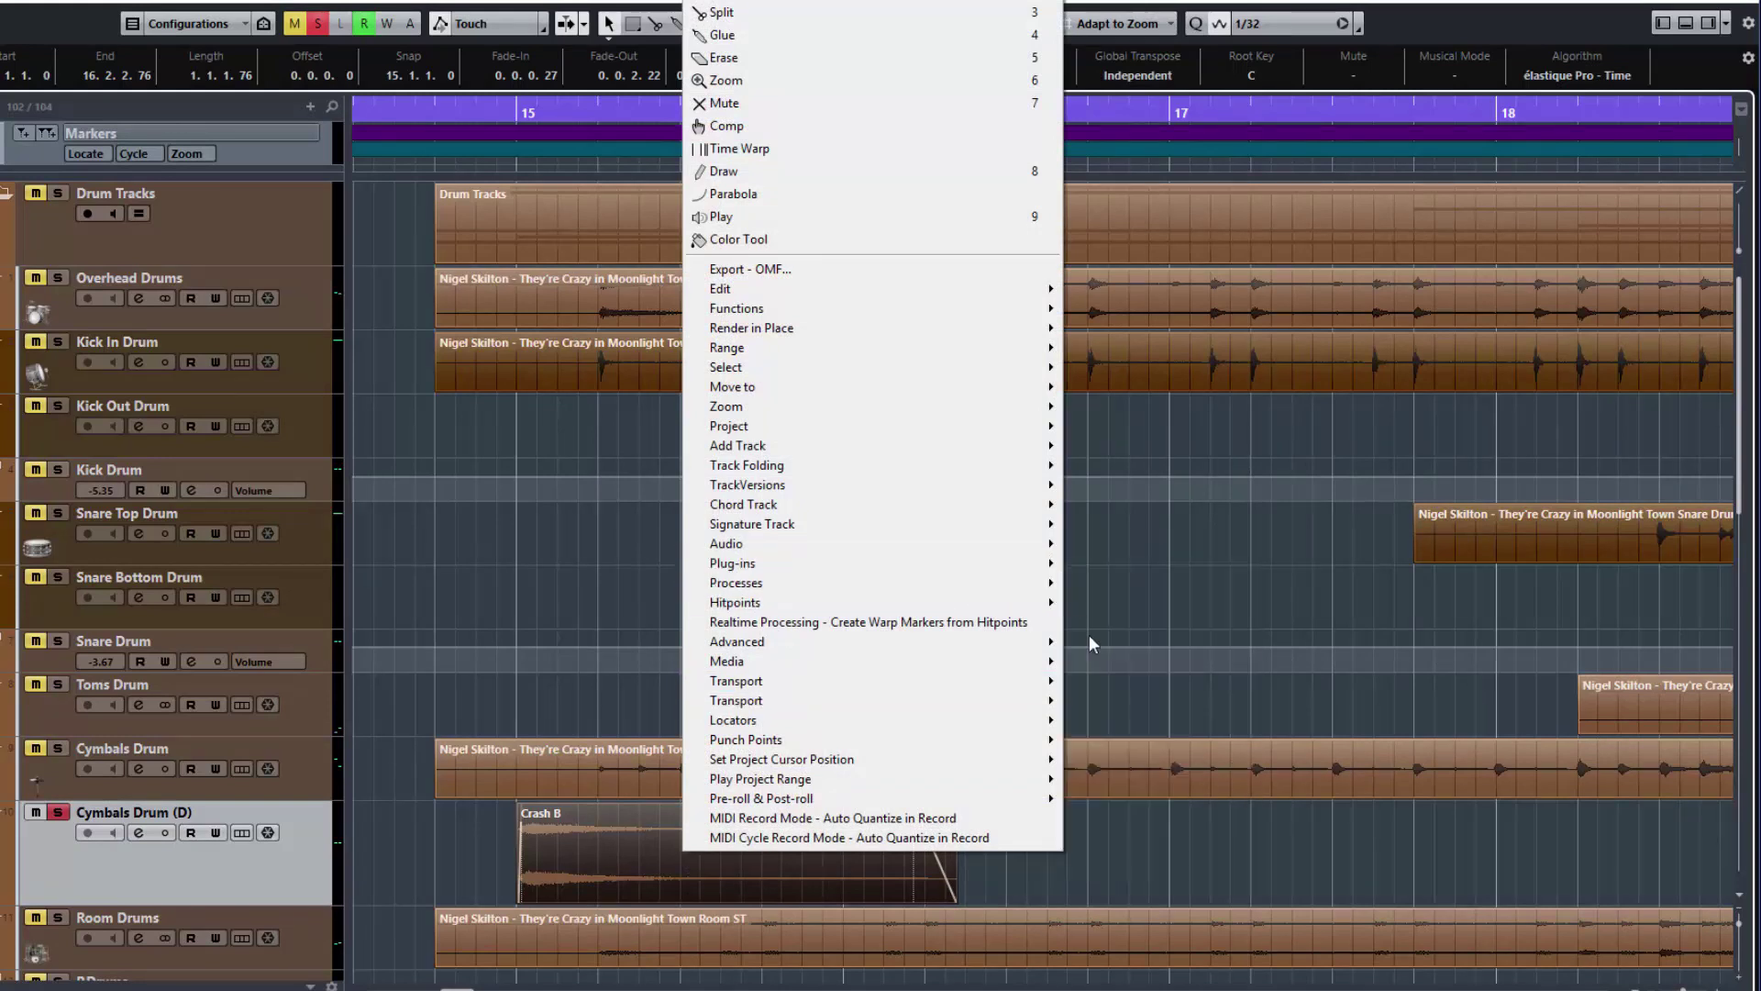
pyautogui.moveTo(1042, 585)
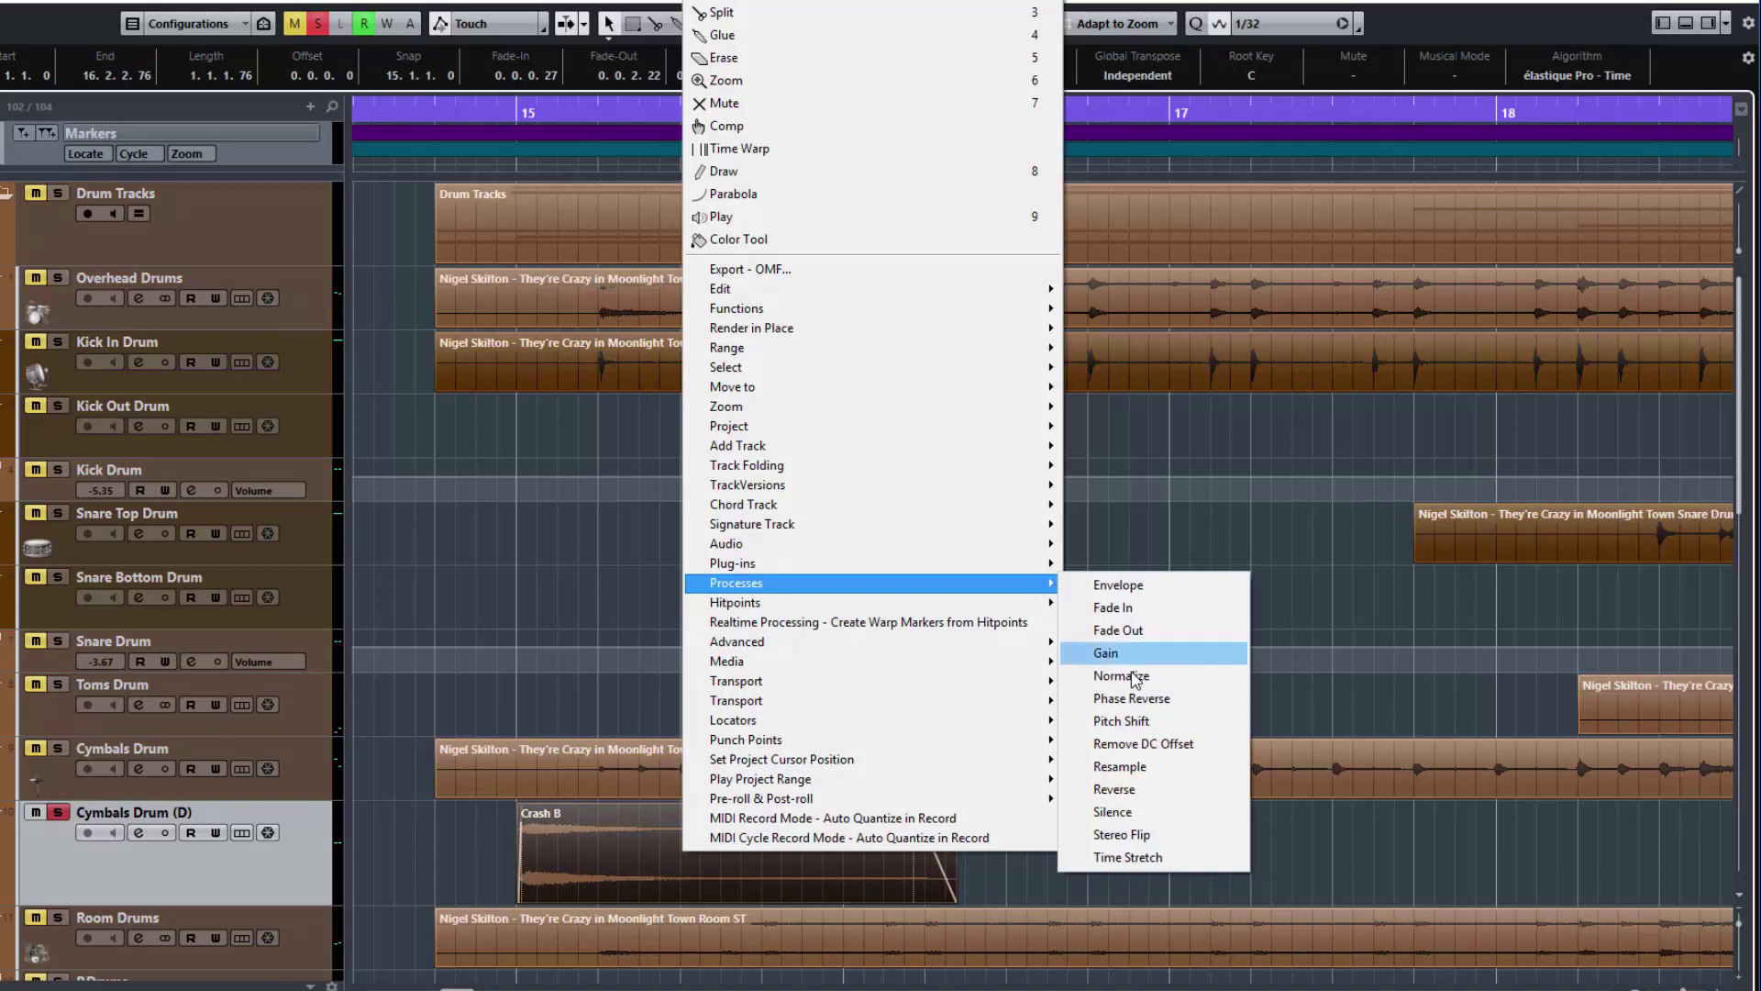
pyautogui.click(1120, 789)
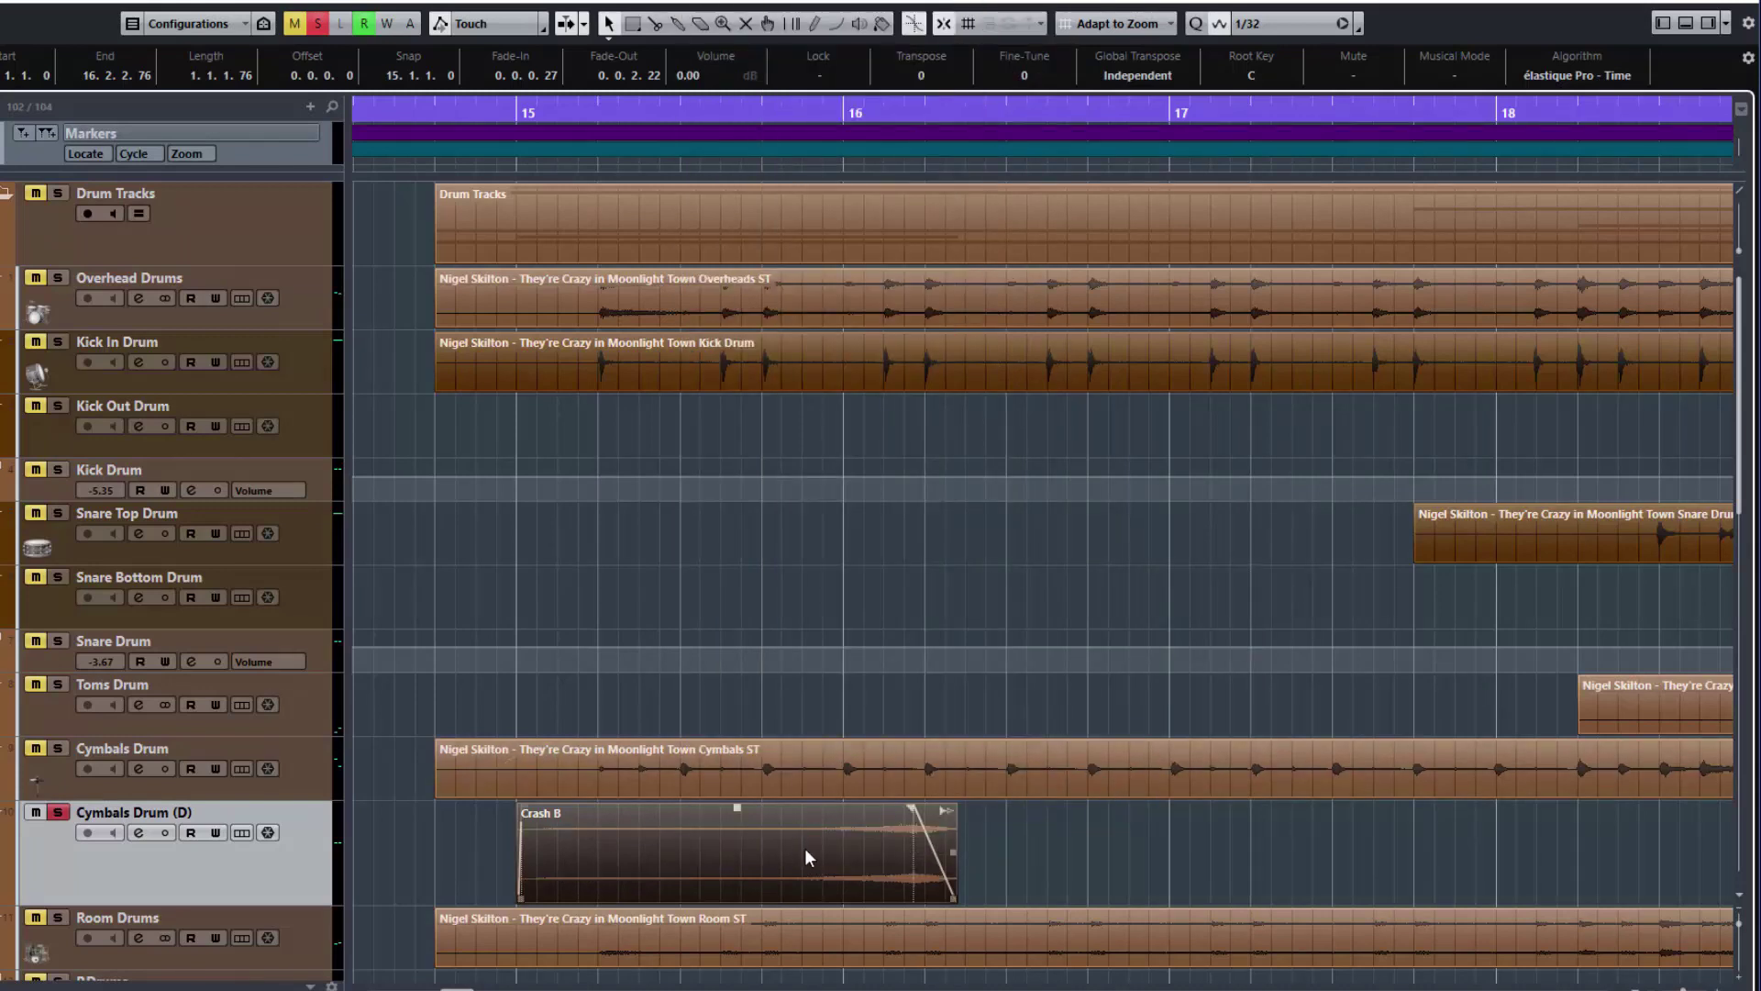
# Move the reversed Crash B event to start at 13.4.3.0 and play it from just before bar 14
pyautogui.moveTo(833, 857); pyautogui.dragTo(479, 855)
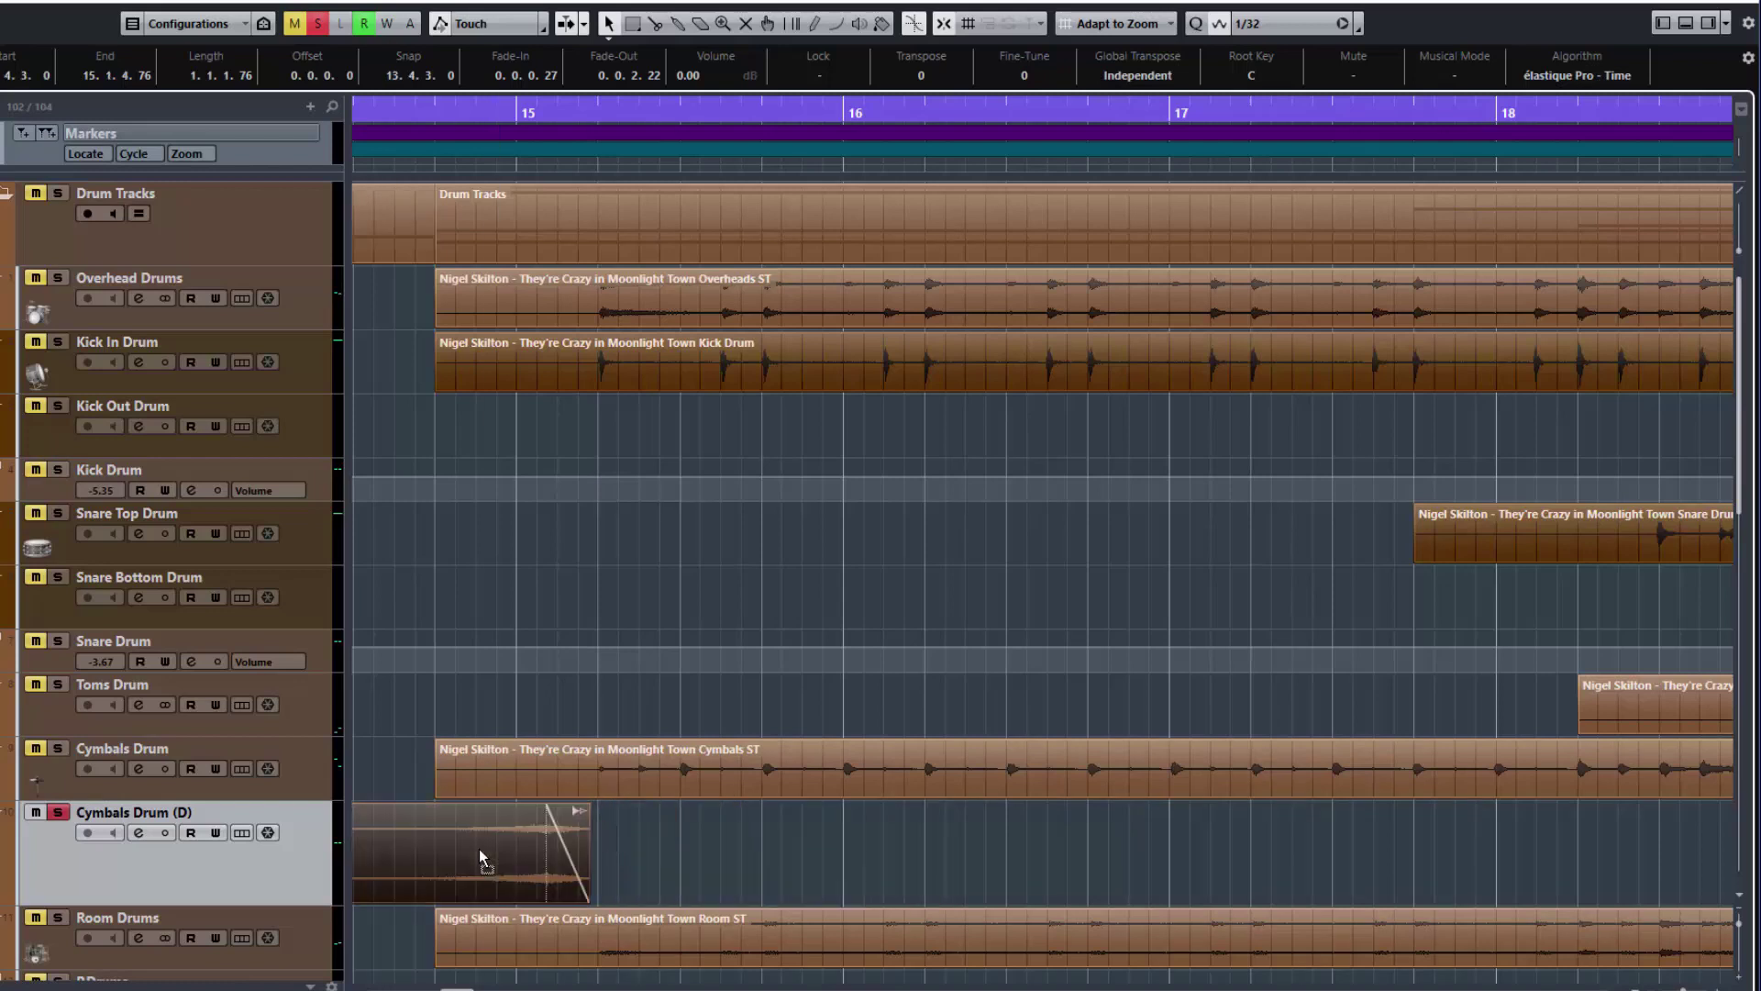
pyautogui.hscroll(-4, 682, 877)
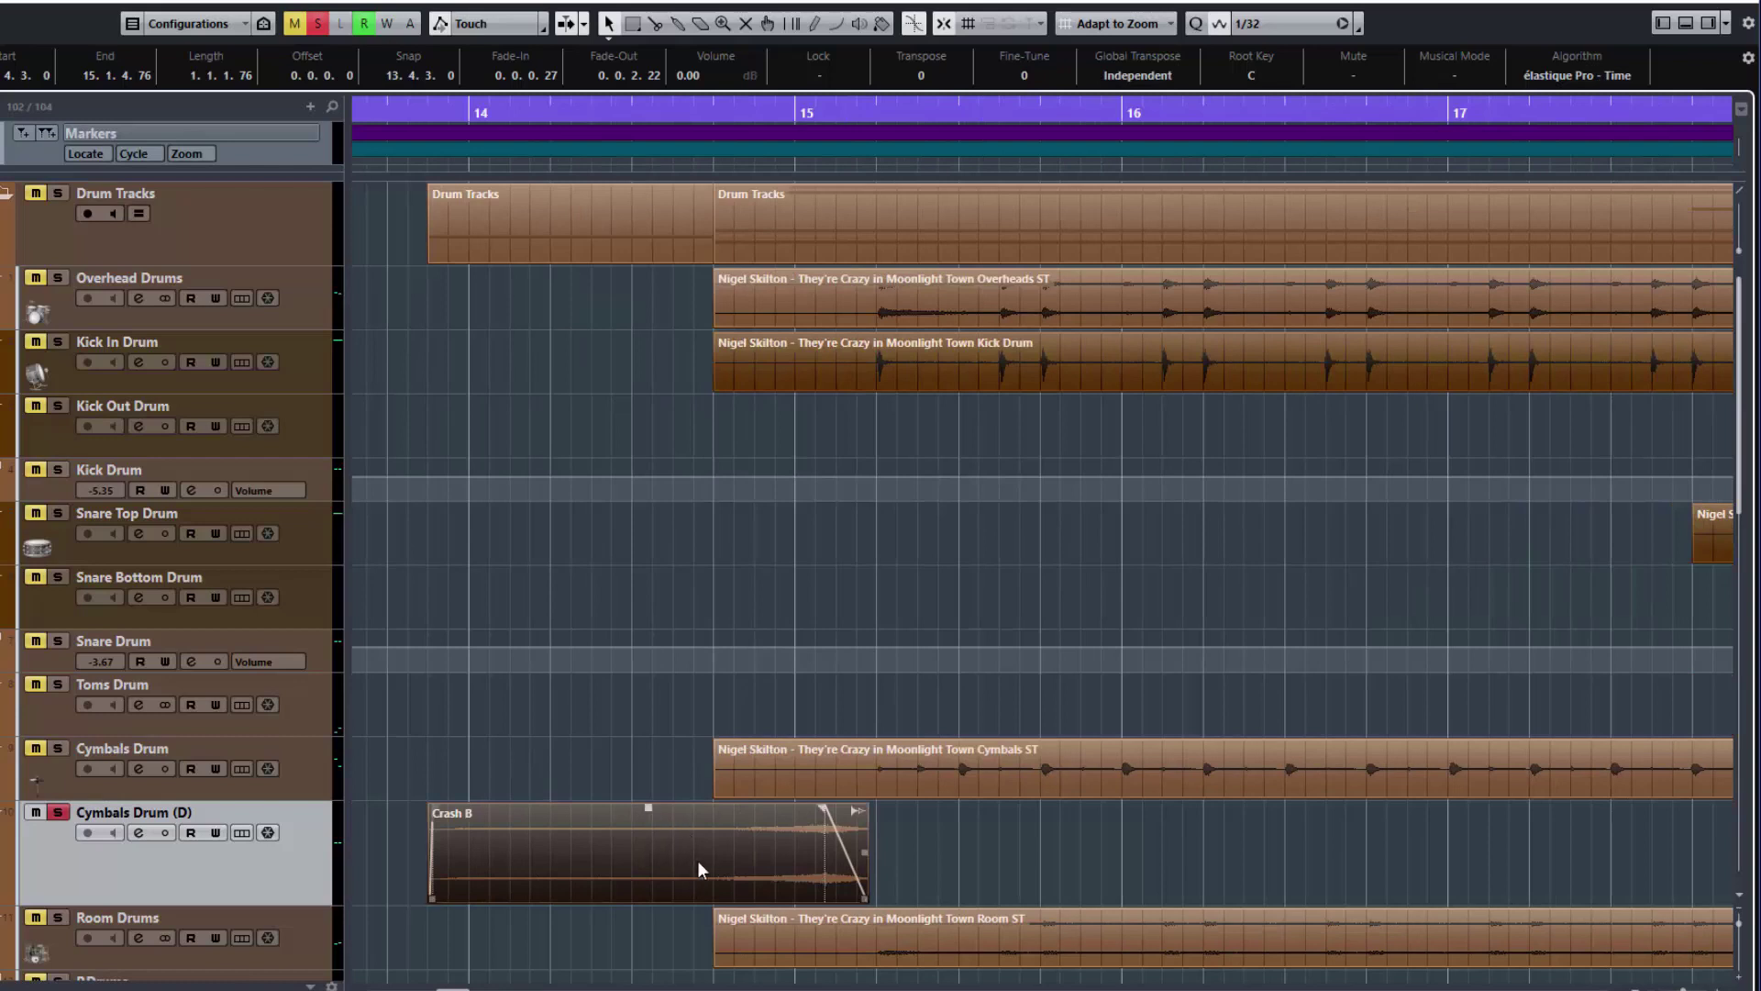
pyautogui.click(425, 756)
pyautogui.press('space')
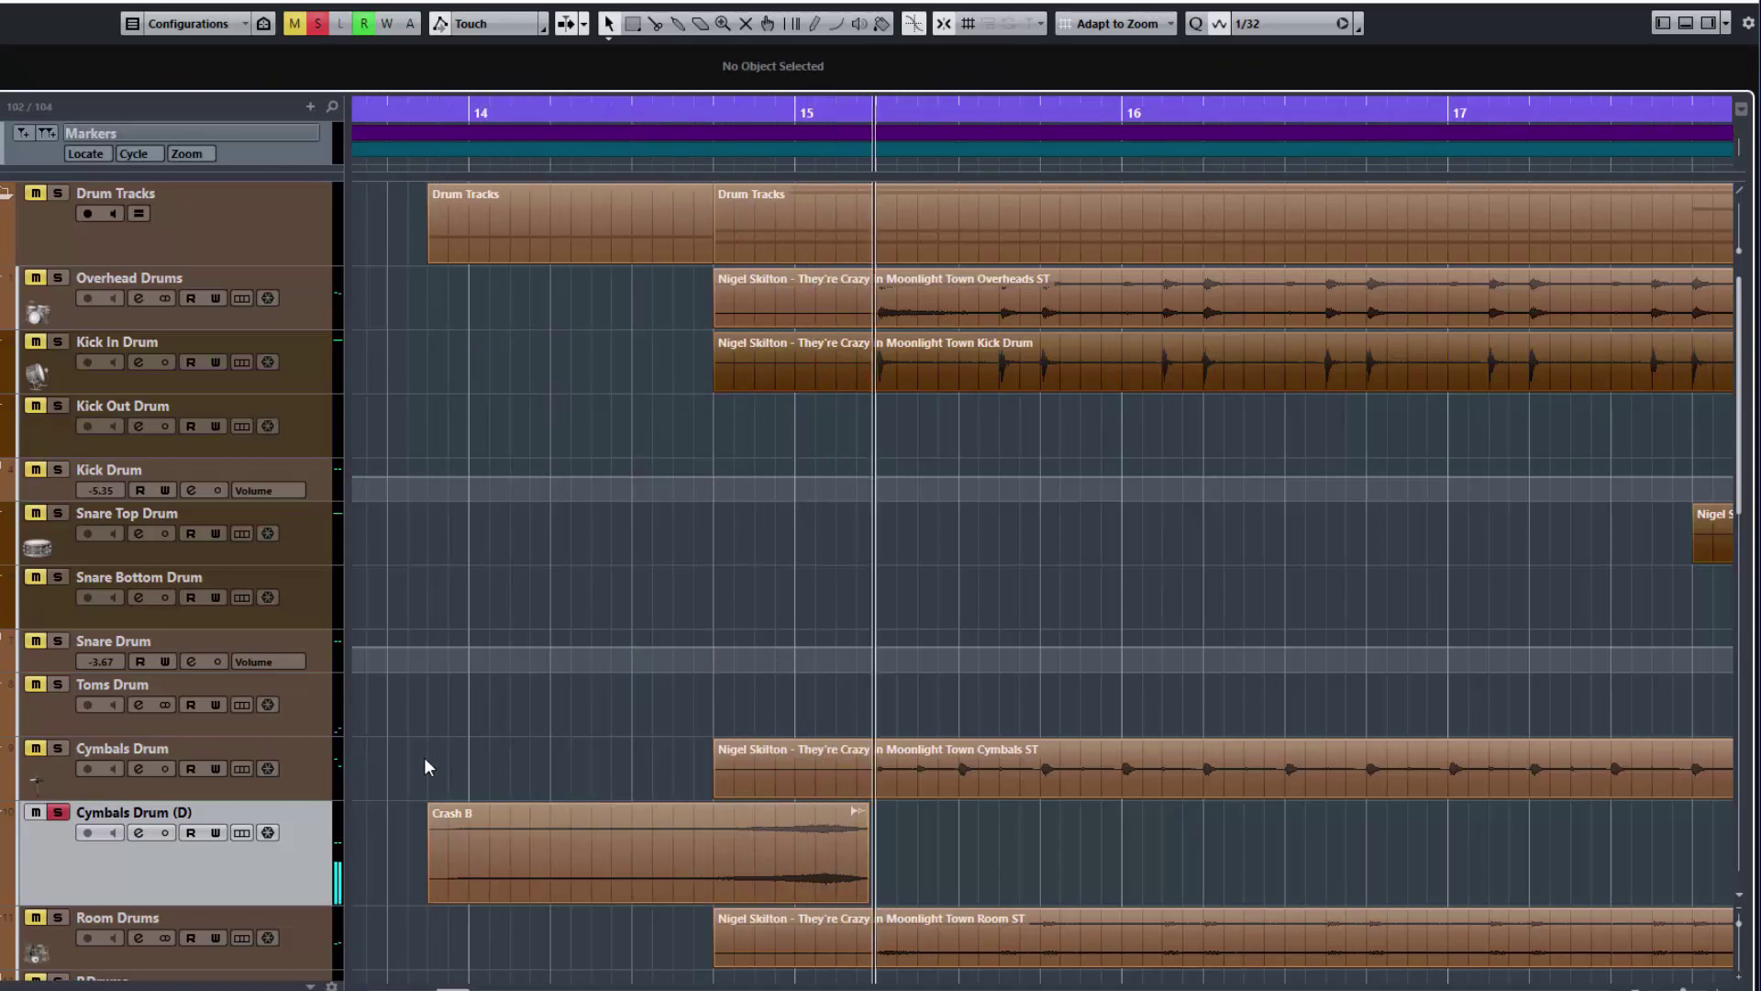
pyautogui.press('space')
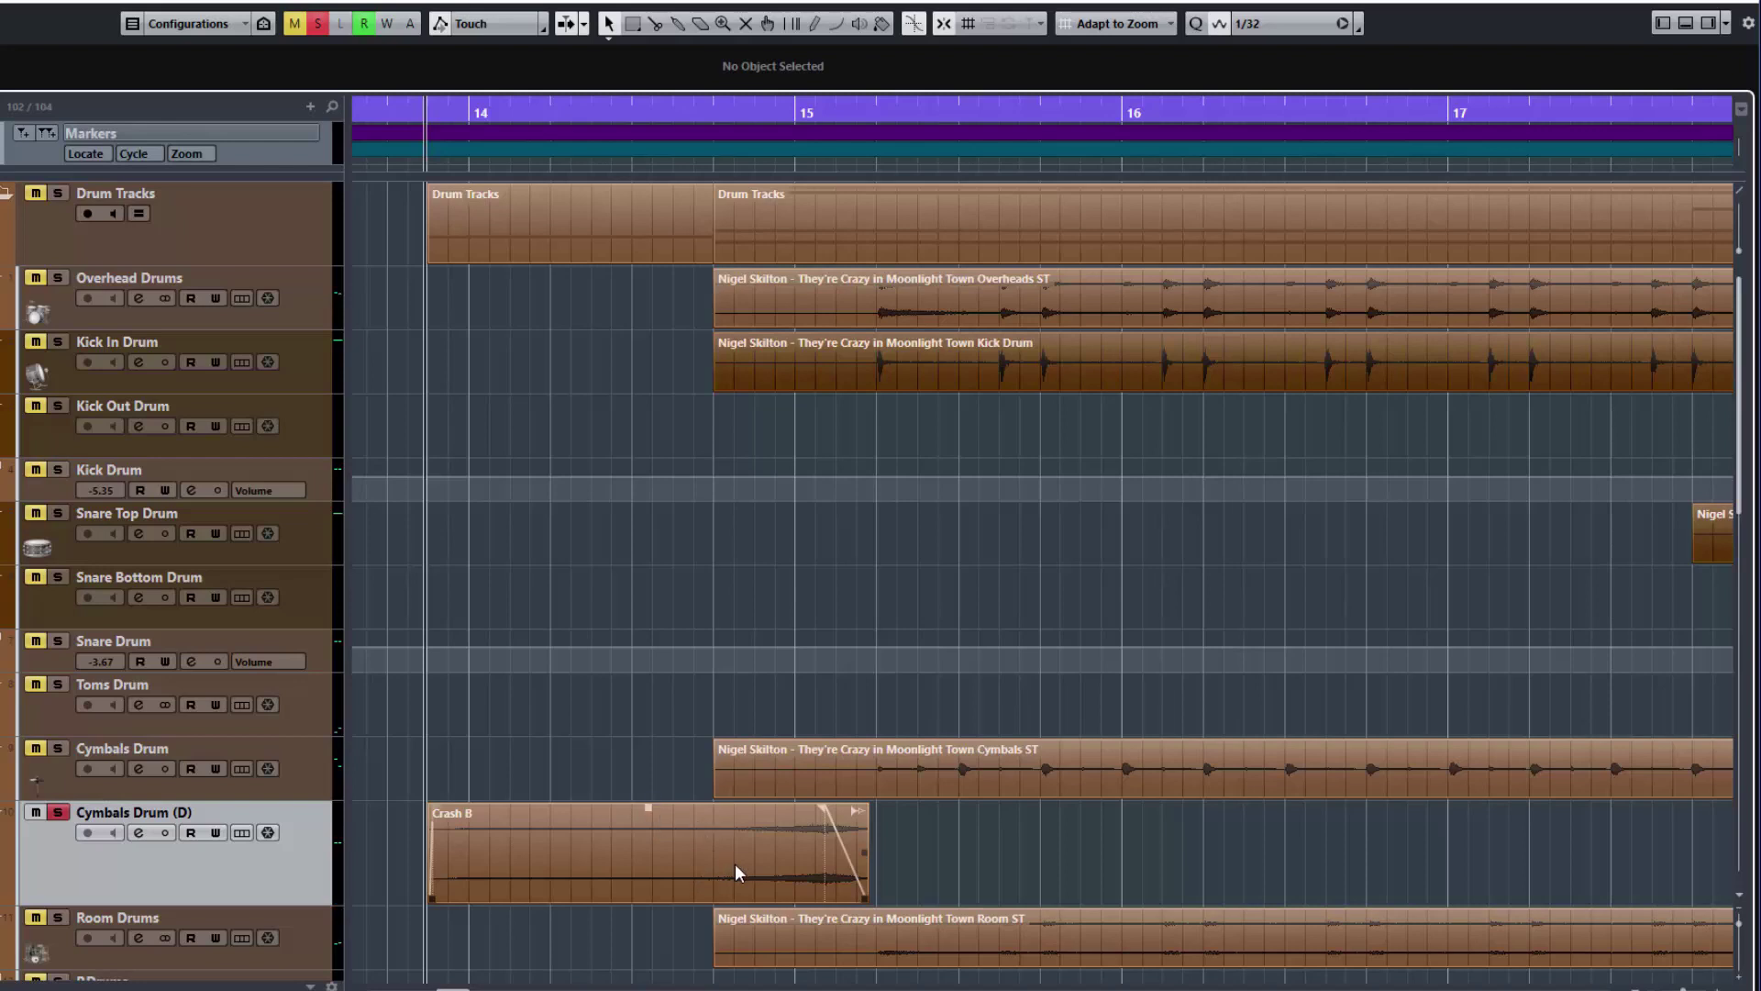
# Undo the move and the reversal of Crash B, and copy the event on the same track to 16.2.4.0
pyautogui.hotkey('ctrl', 'z')
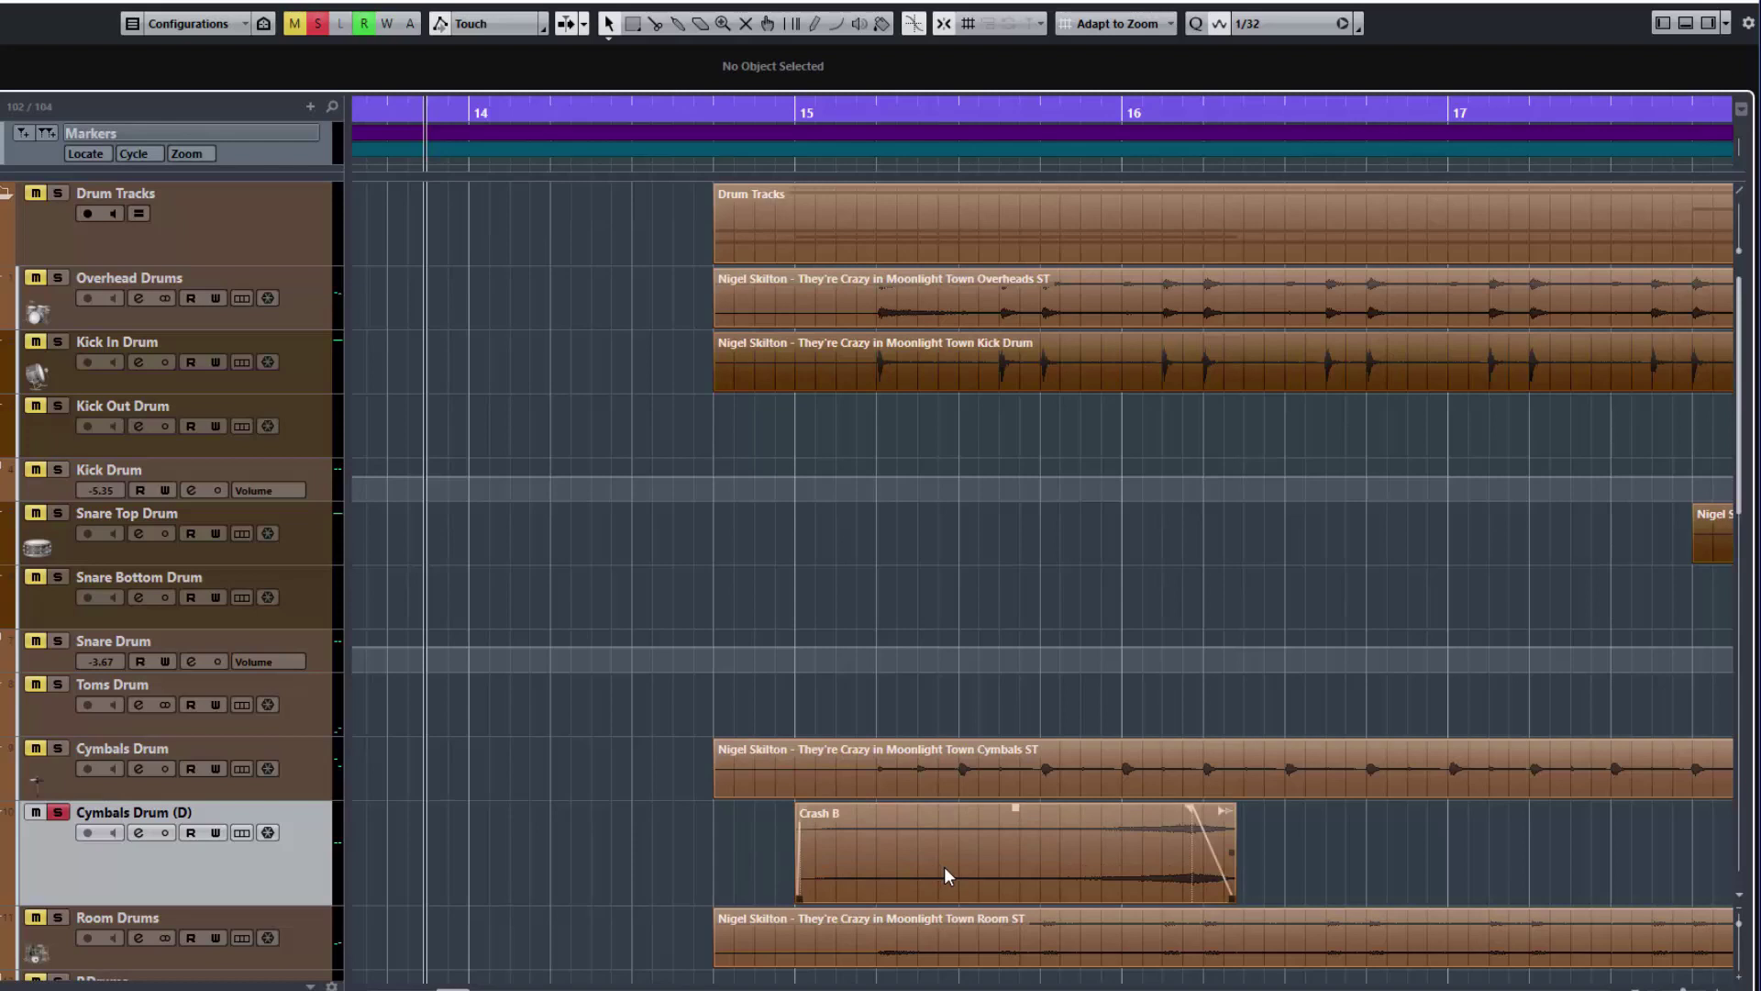
pyautogui.moveTo(906, 846); pyautogui.dragTo(1378, 871)
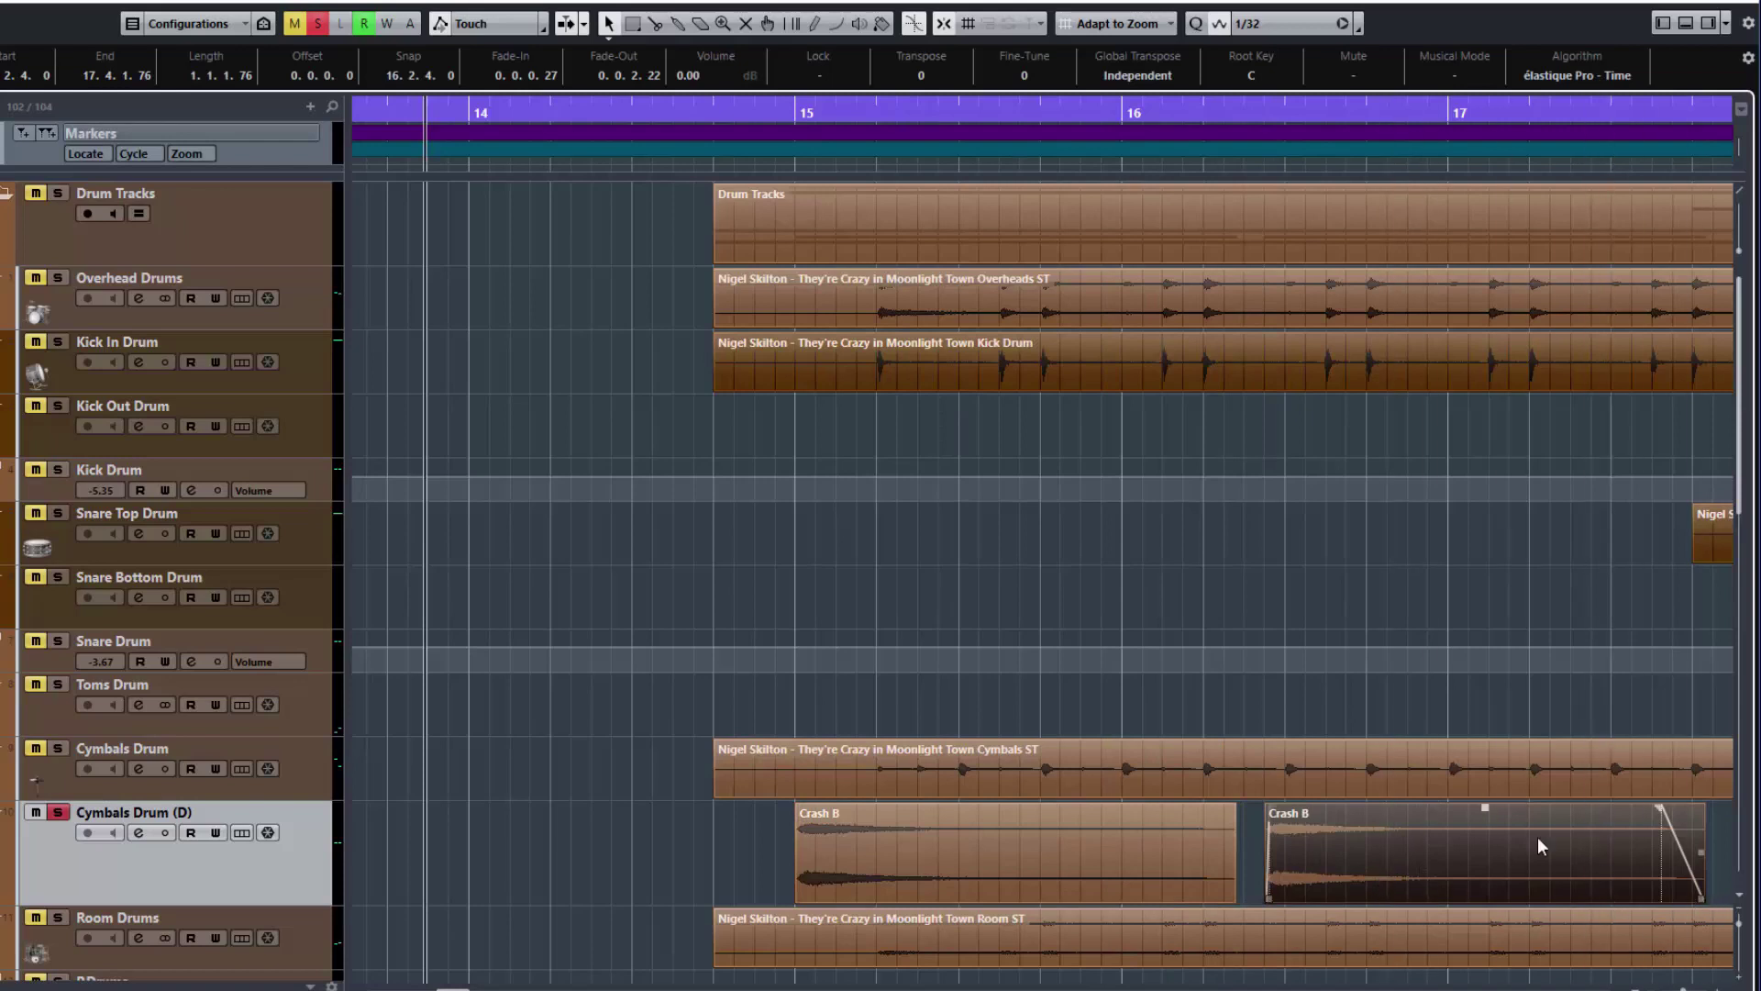
# Bounce the Crash B event at bar 15 to its own audio file and replace the event with the bounced version
pyautogui.rightClick(1027, 841)
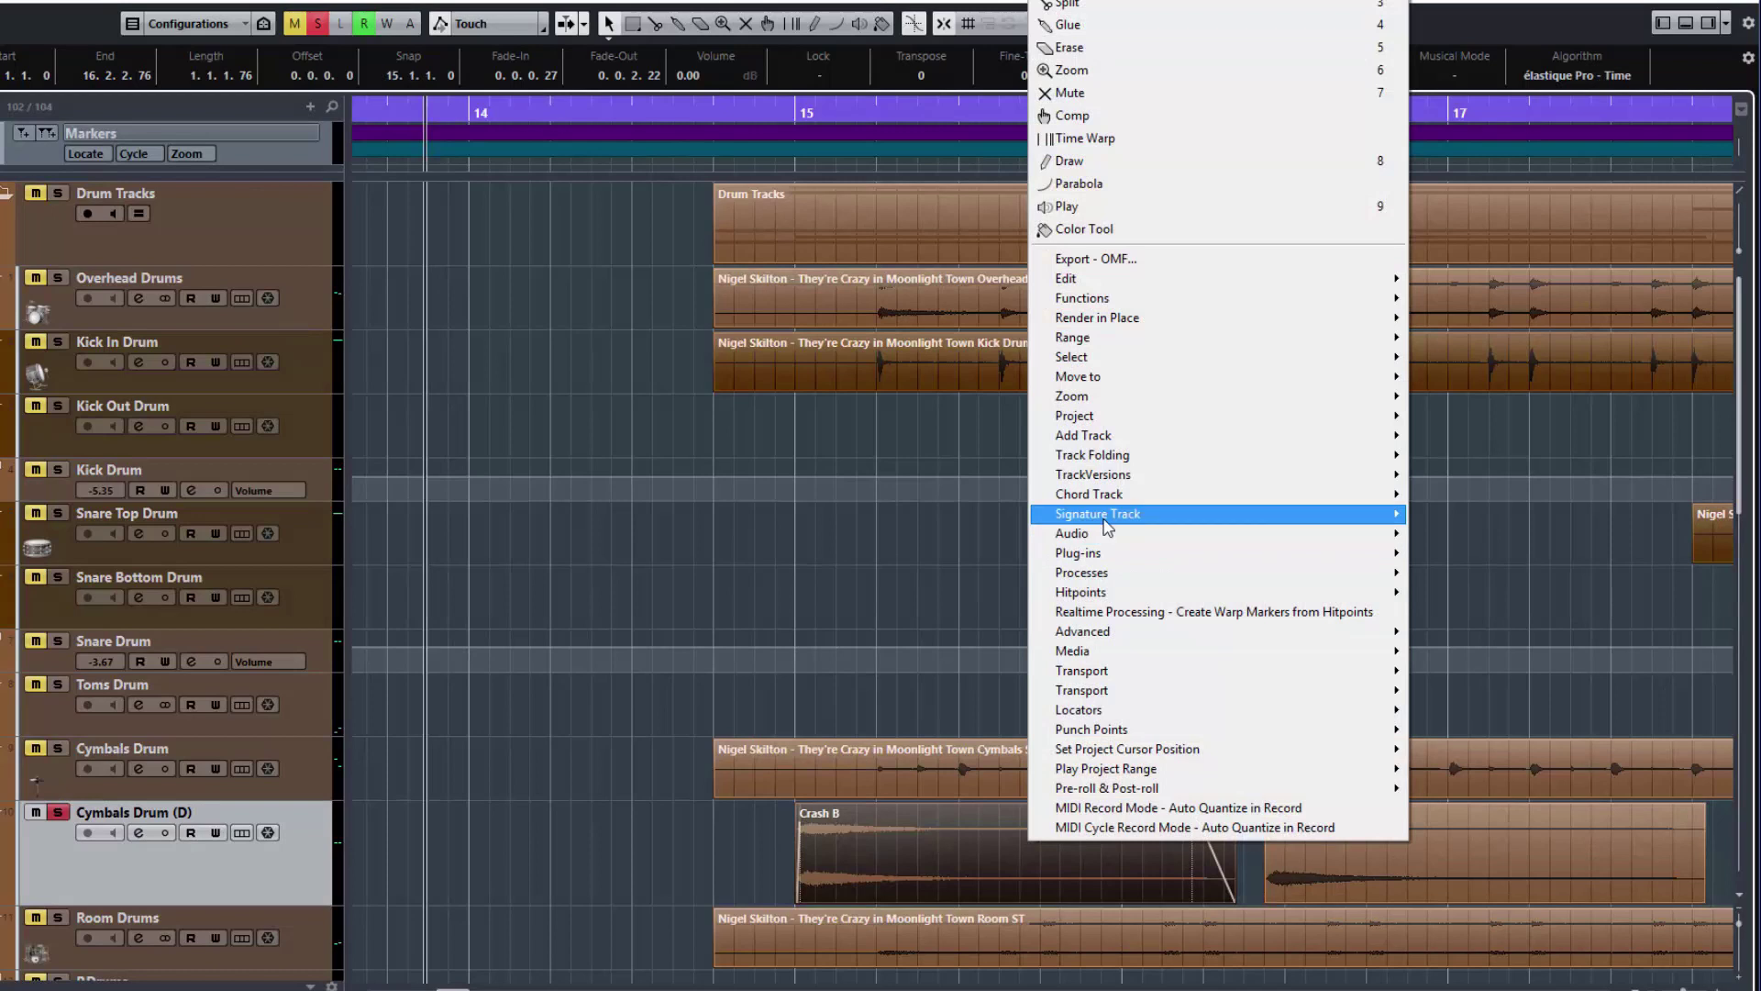
pyautogui.moveTo(1107, 527)
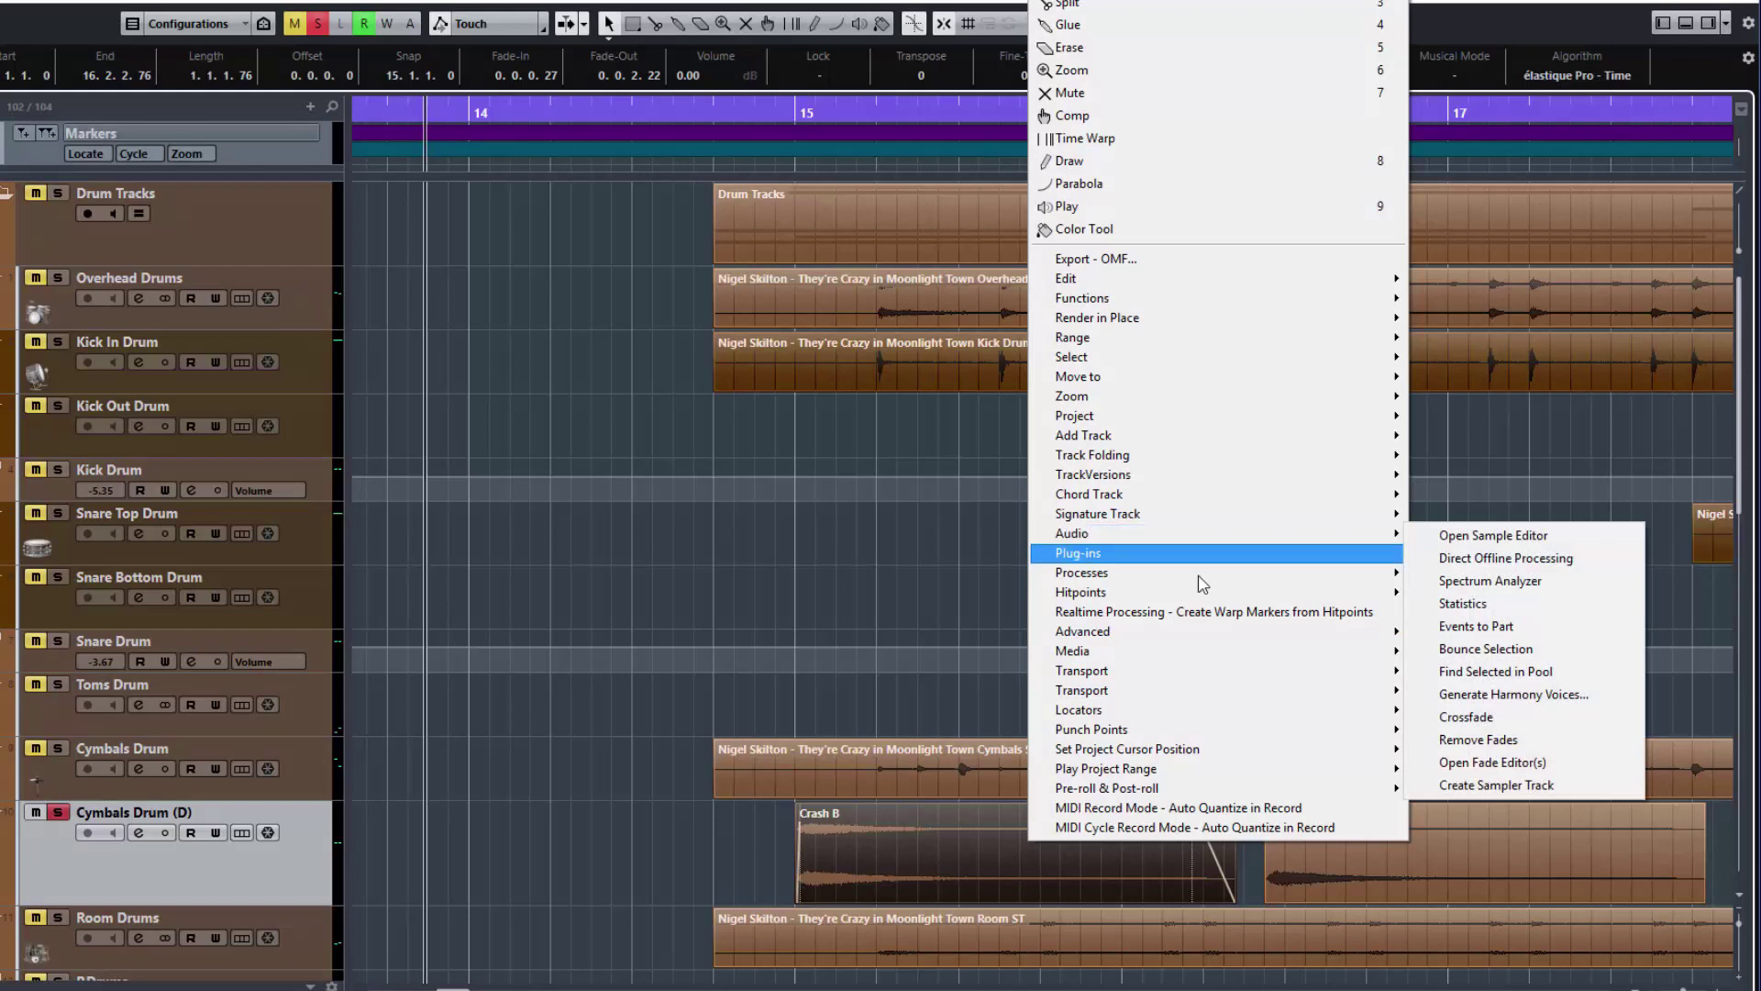
pyautogui.click(1450, 650)
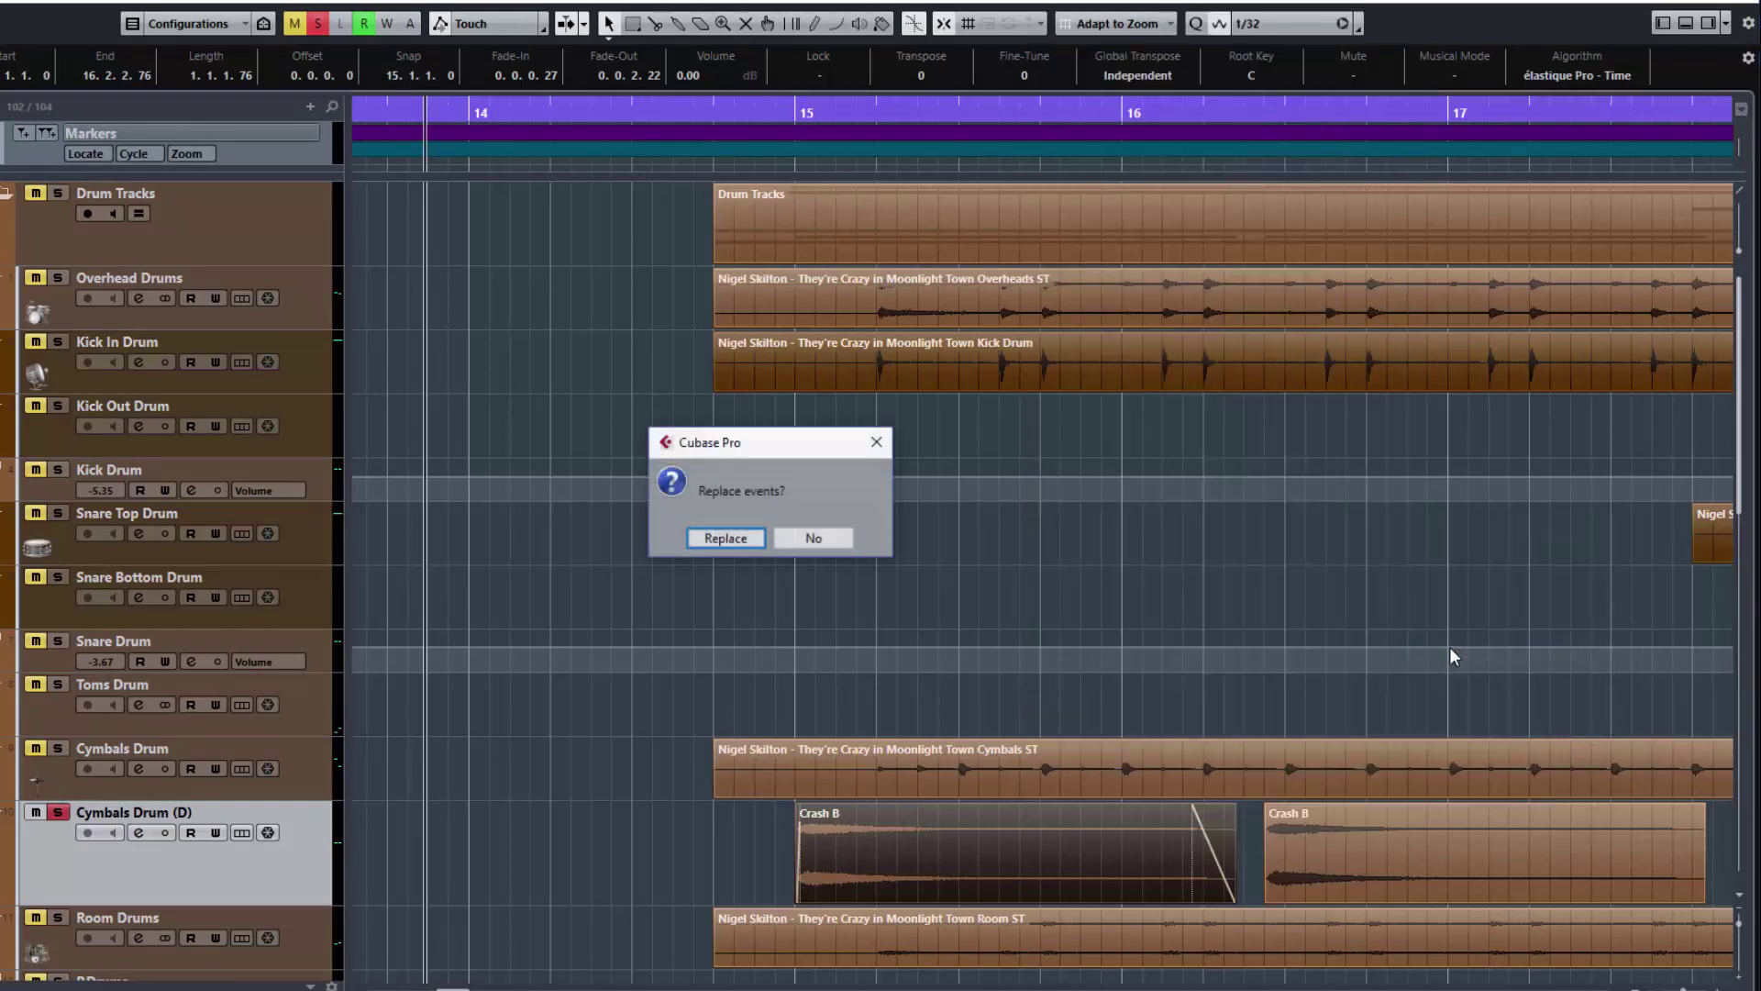
pyautogui.click(740, 543)
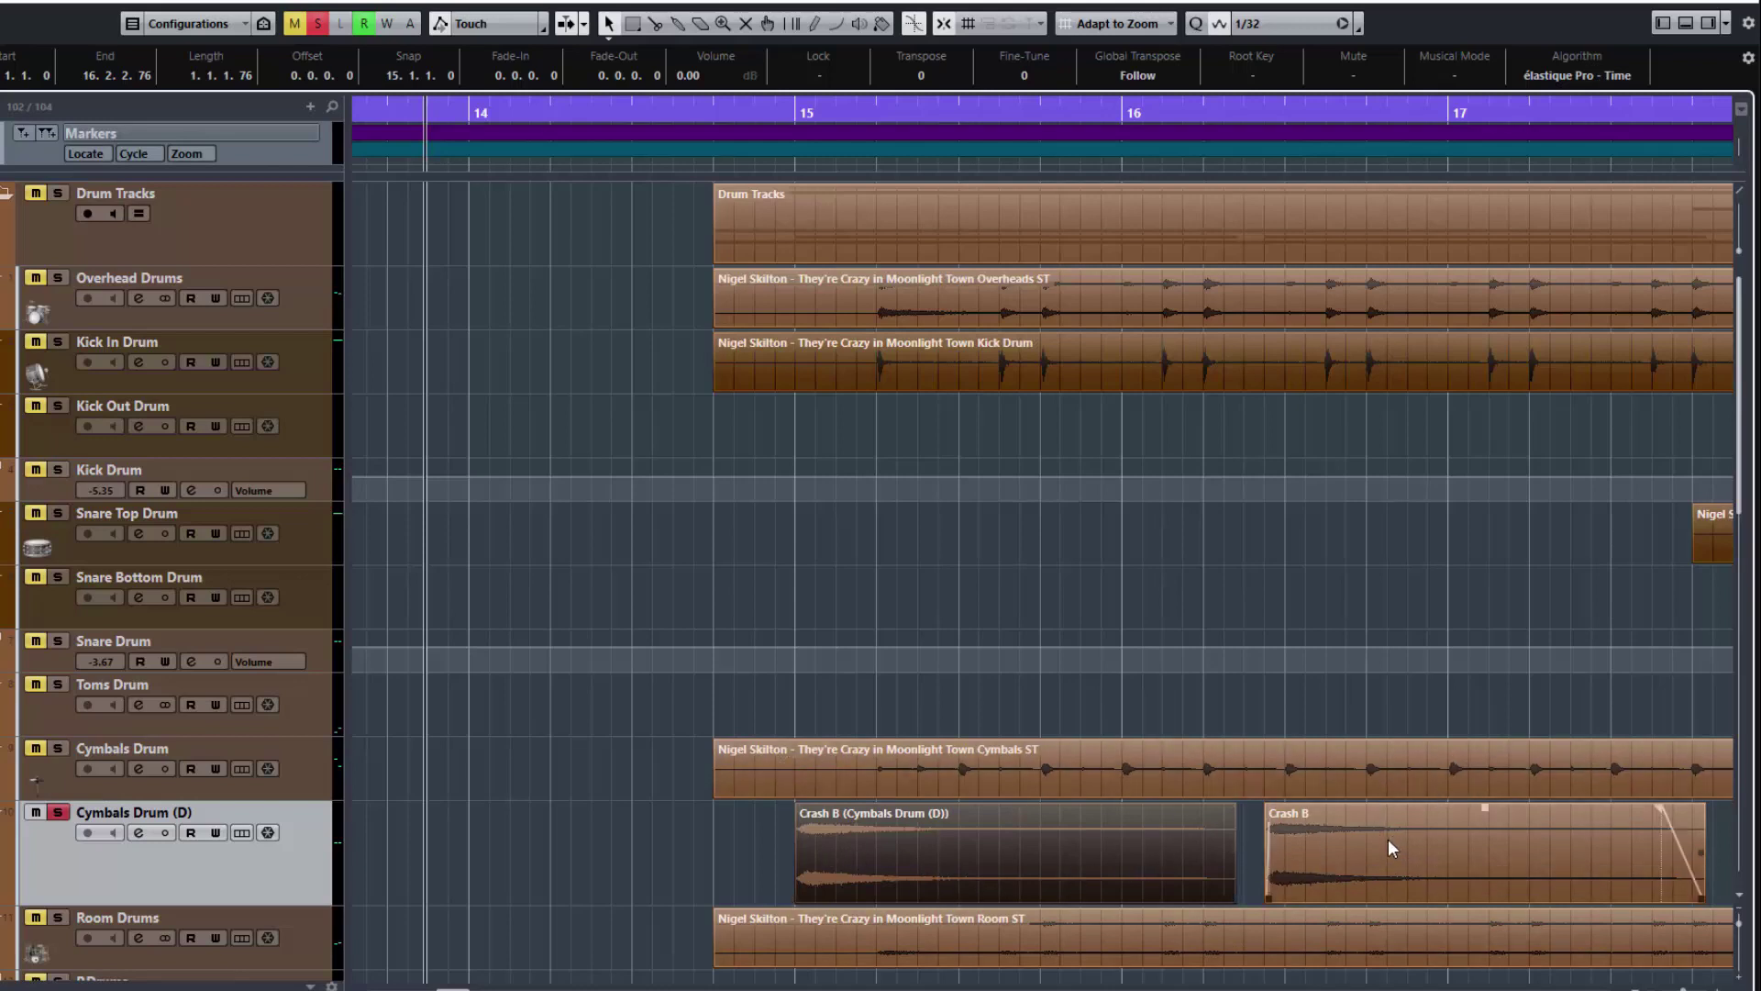
# Reverse the bounced Crash B (Cymbals Drum (D)) event and move it to start at 13.4.4.0
pyautogui.rightClick(1066, 853)
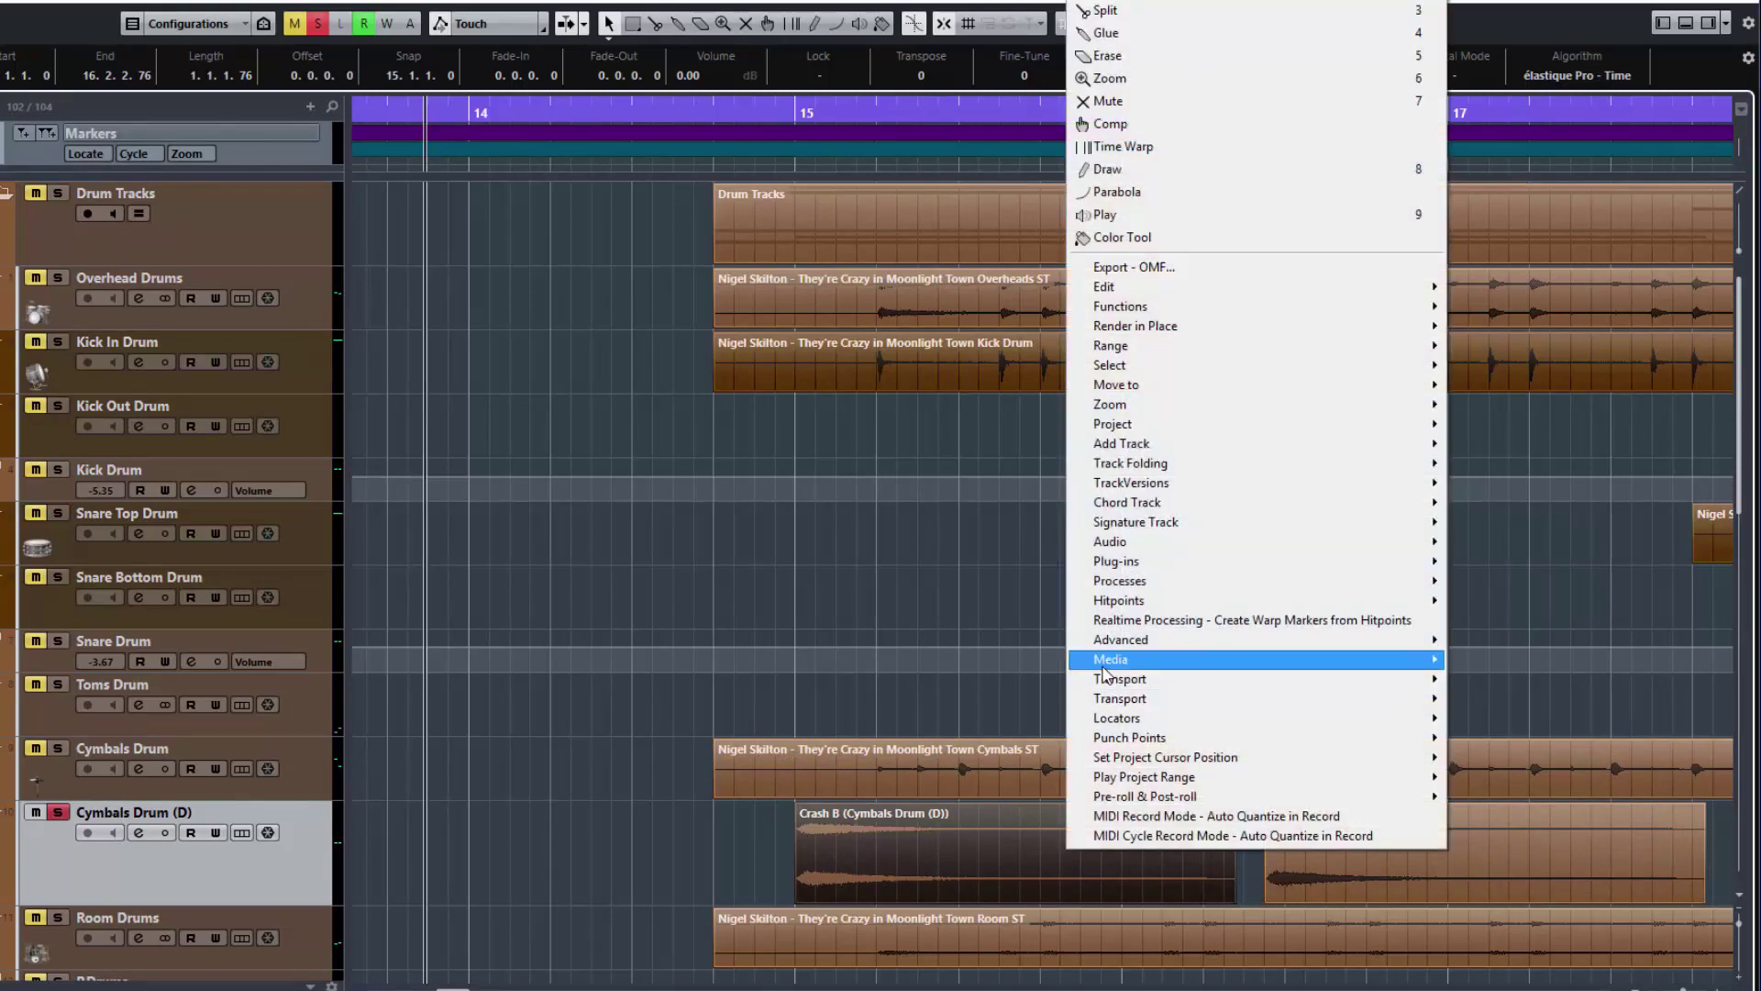
pyautogui.moveTo(1129, 545)
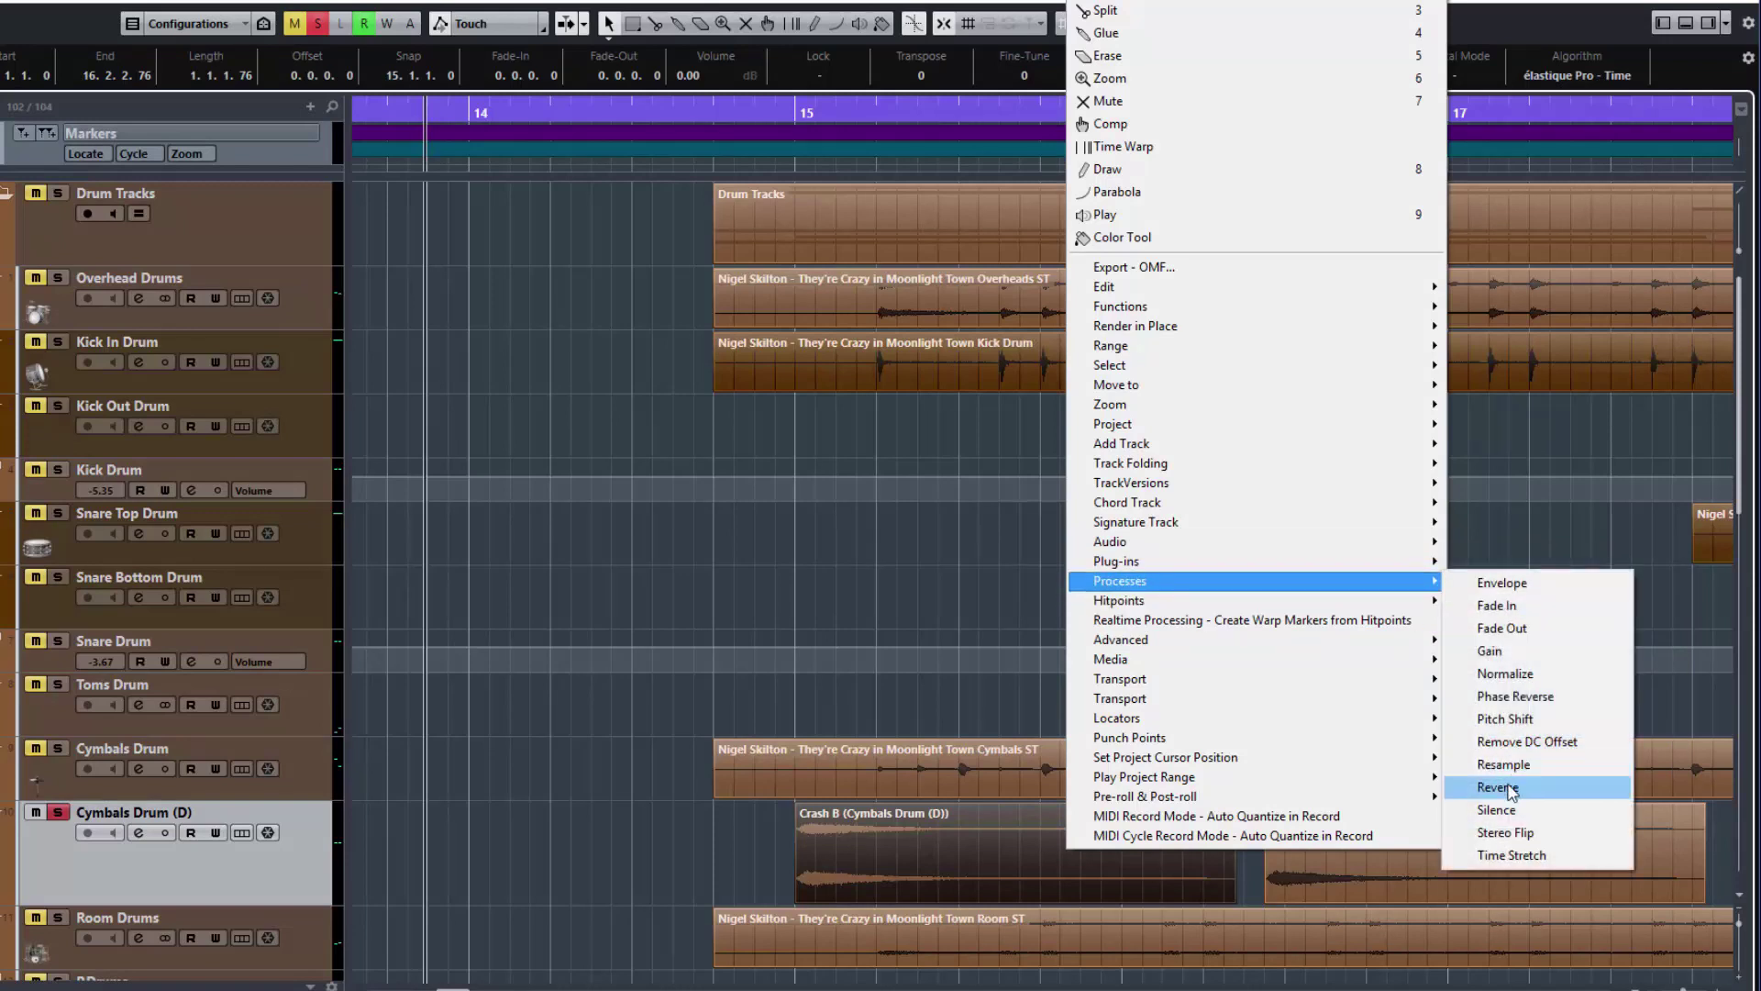
pyautogui.click(1505, 786)
pyautogui.moveTo(1154, 883); pyautogui.dragTo(813, 879)
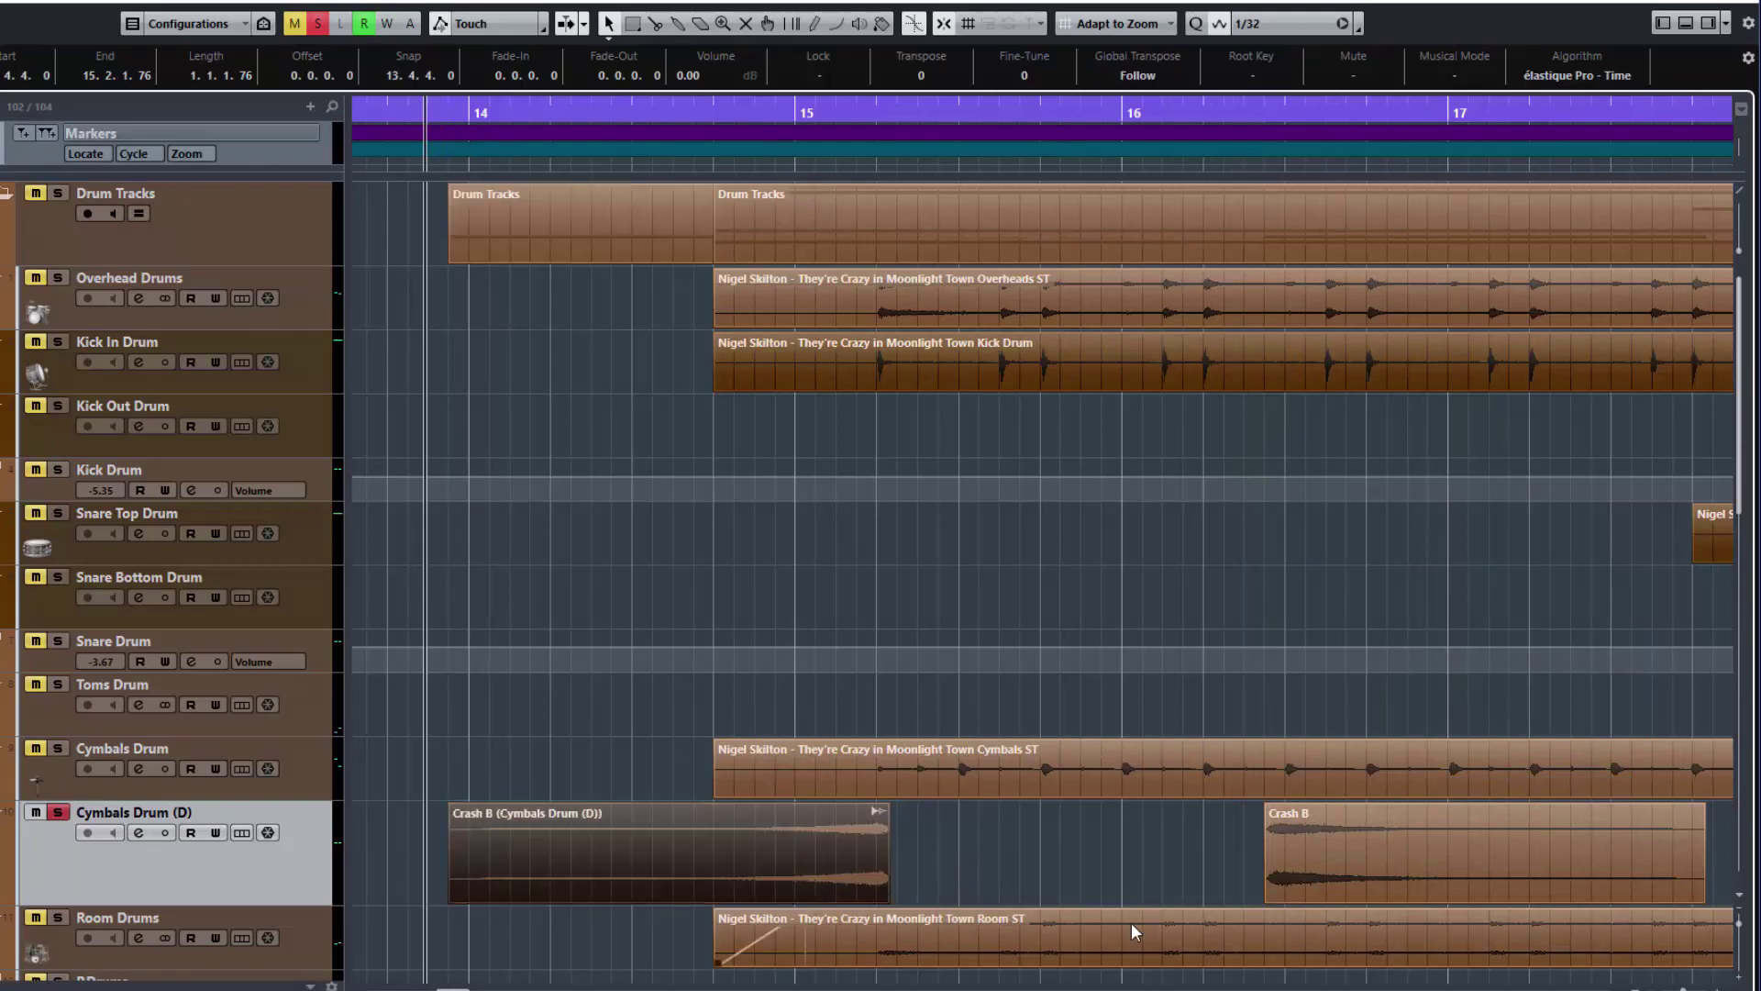
# Move the unreversed Crash B event away to 17.1.4.0 and play the reversed crash on its own
pyautogui.moveTo(1313, 867); pyautogui.dragTo(1554, 861)
pyautogui.press('space')
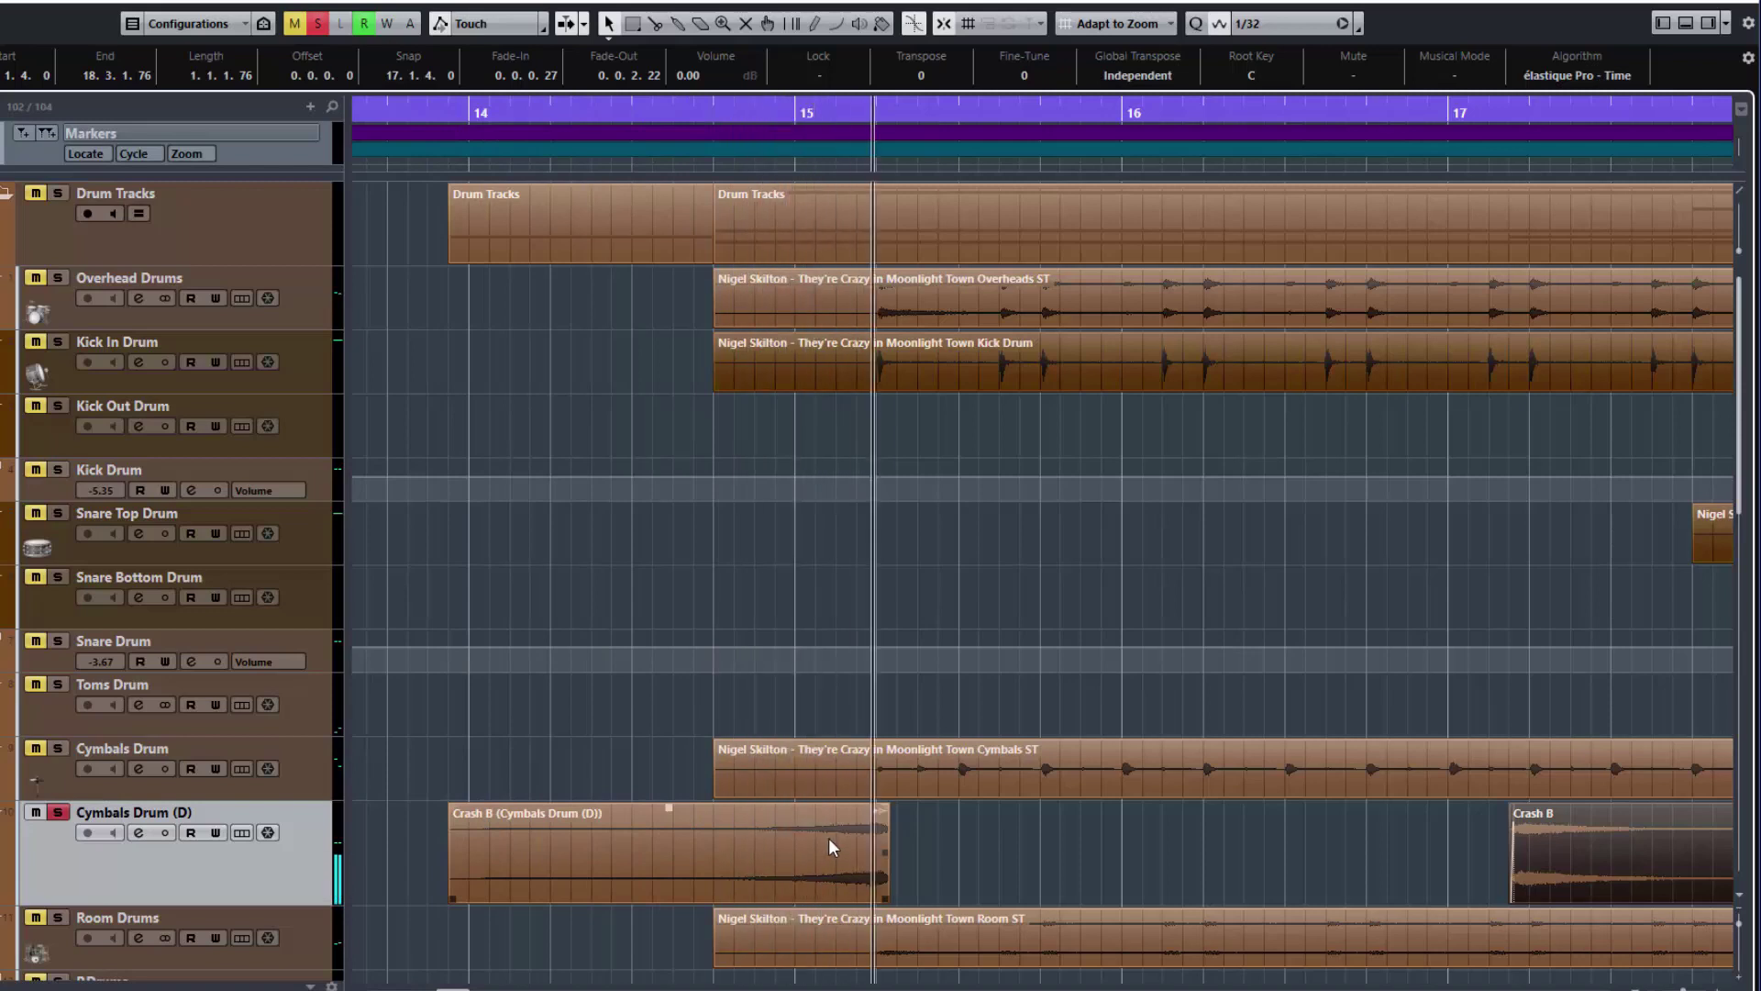
pyautogui.press('space')
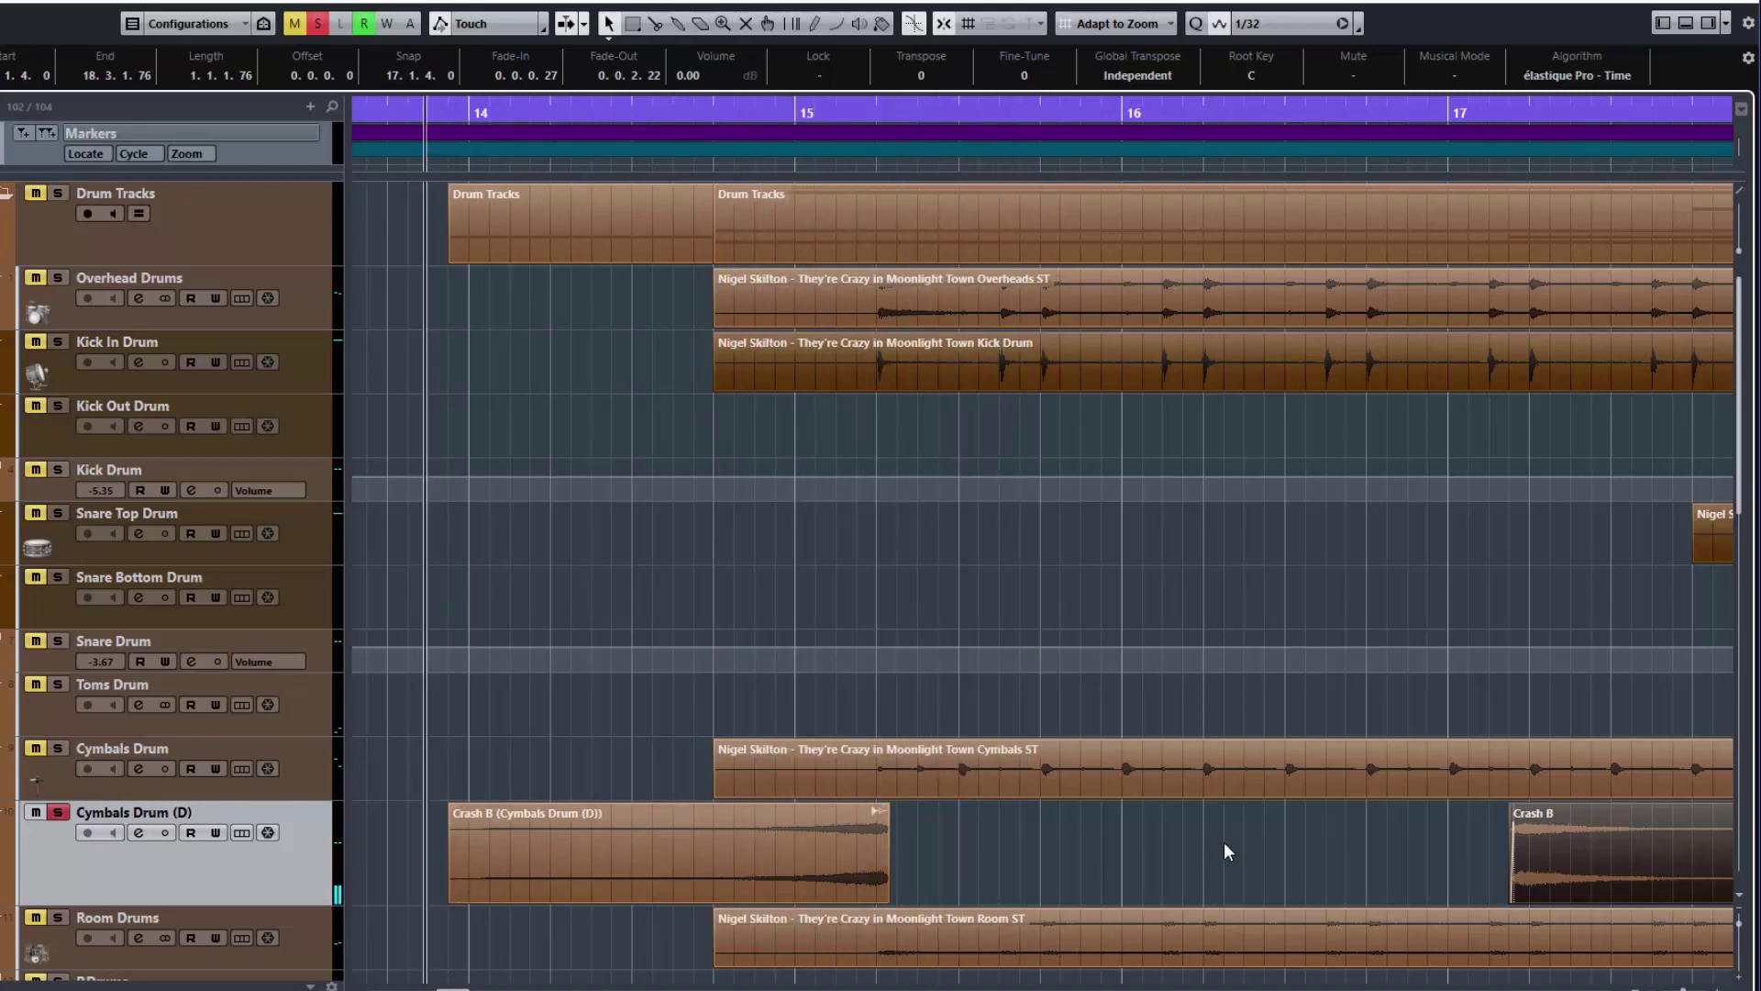
# Move the unreversed Crash B event to 15.2.1.0 at the end of the reversed crash and crossfade the two events
pyautogui.moveTo(1587, 848); pyautogui.dragTo(965, 866)
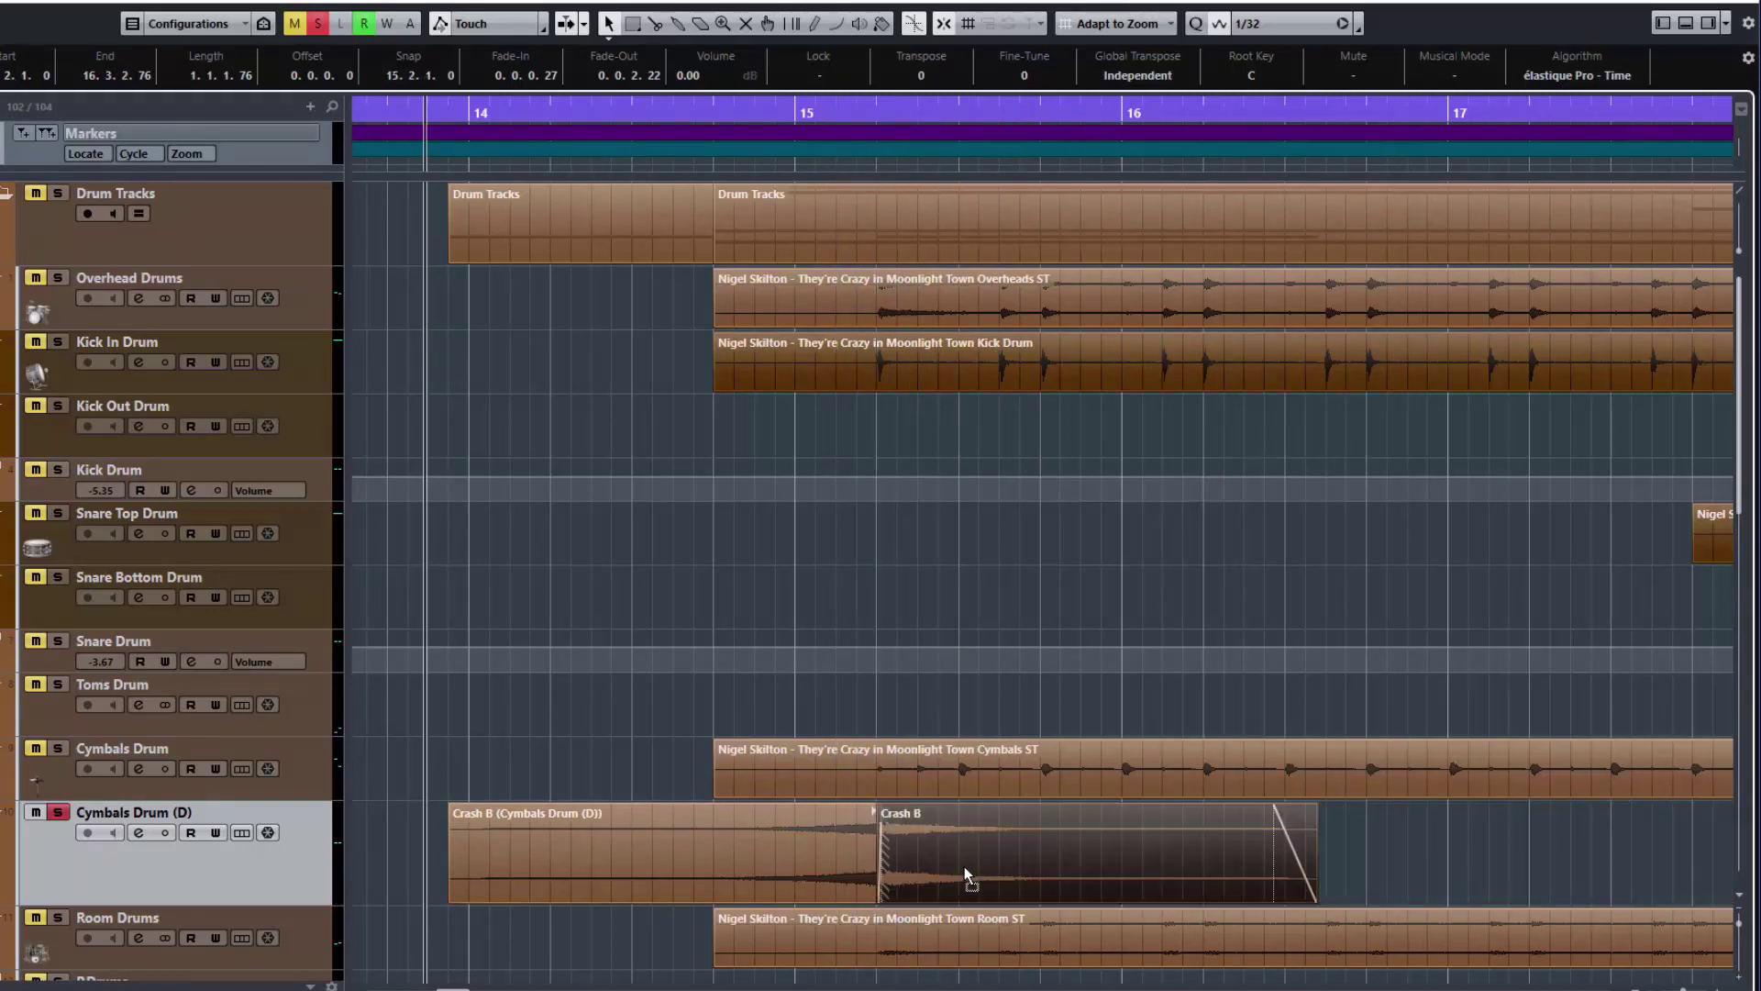
pyautogui.click(912, 861)
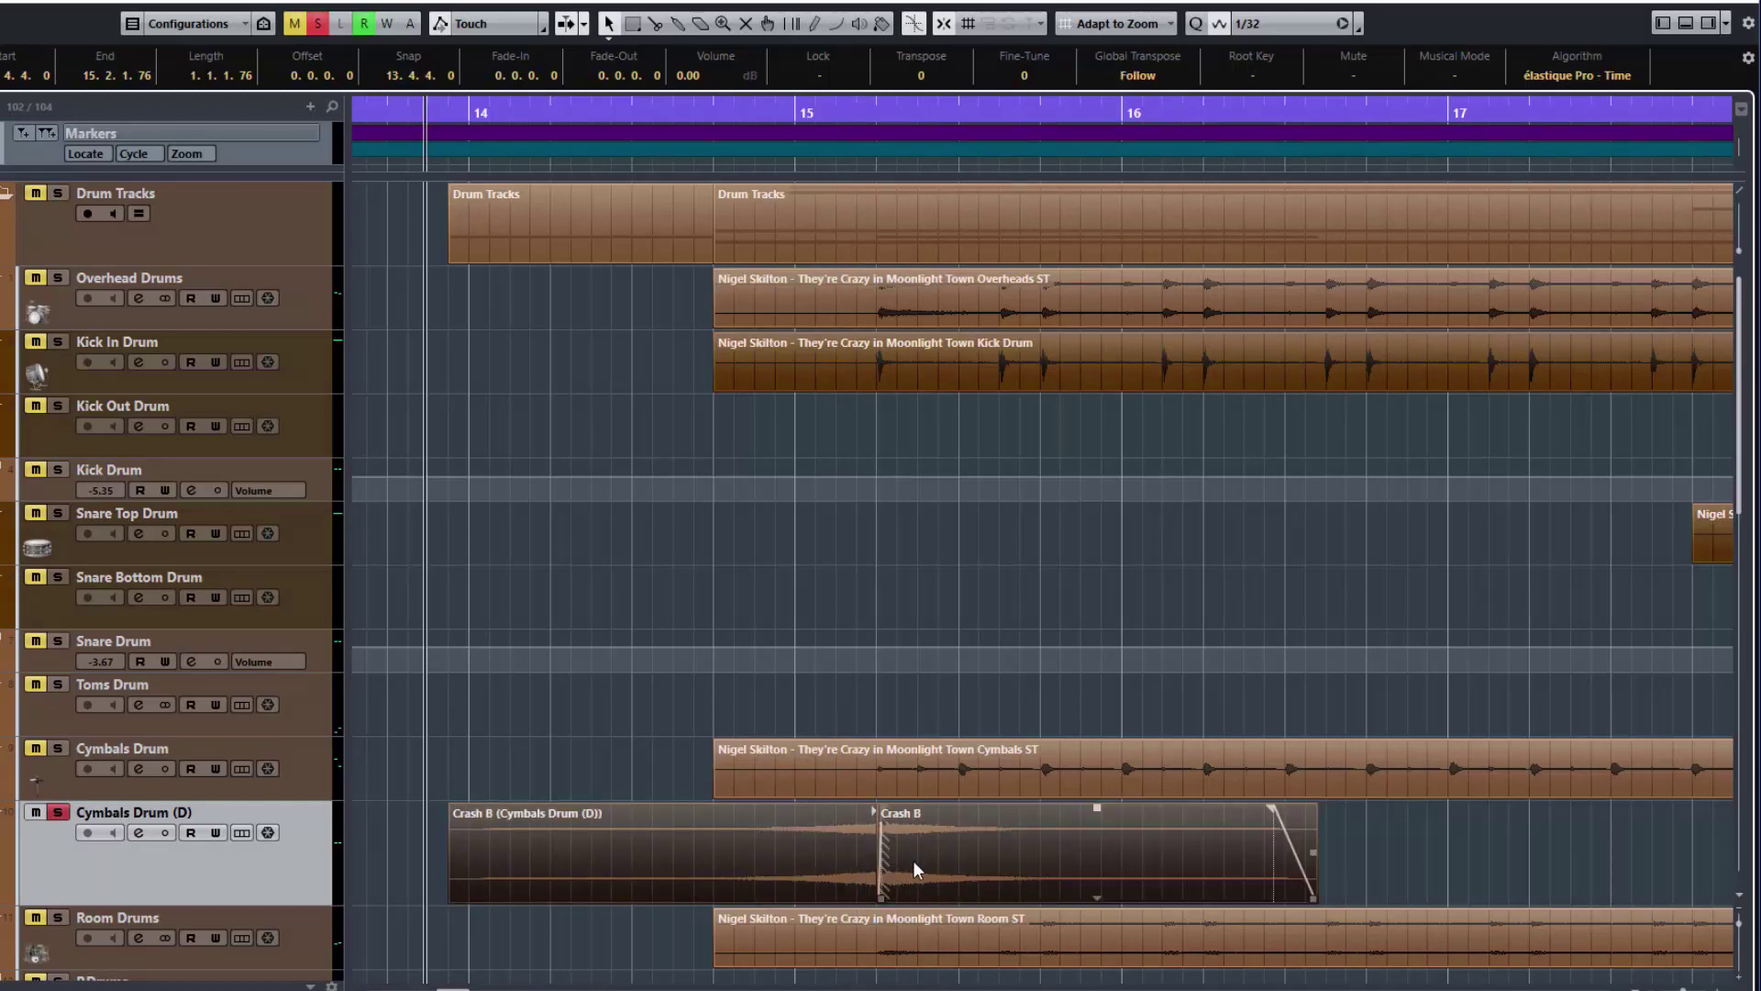
pyautogui.click(780, 823)
# Play the crossfaded crash pair and move both events together so the reversed crash starts at 14.1.4.0
pyautogui.press('space')
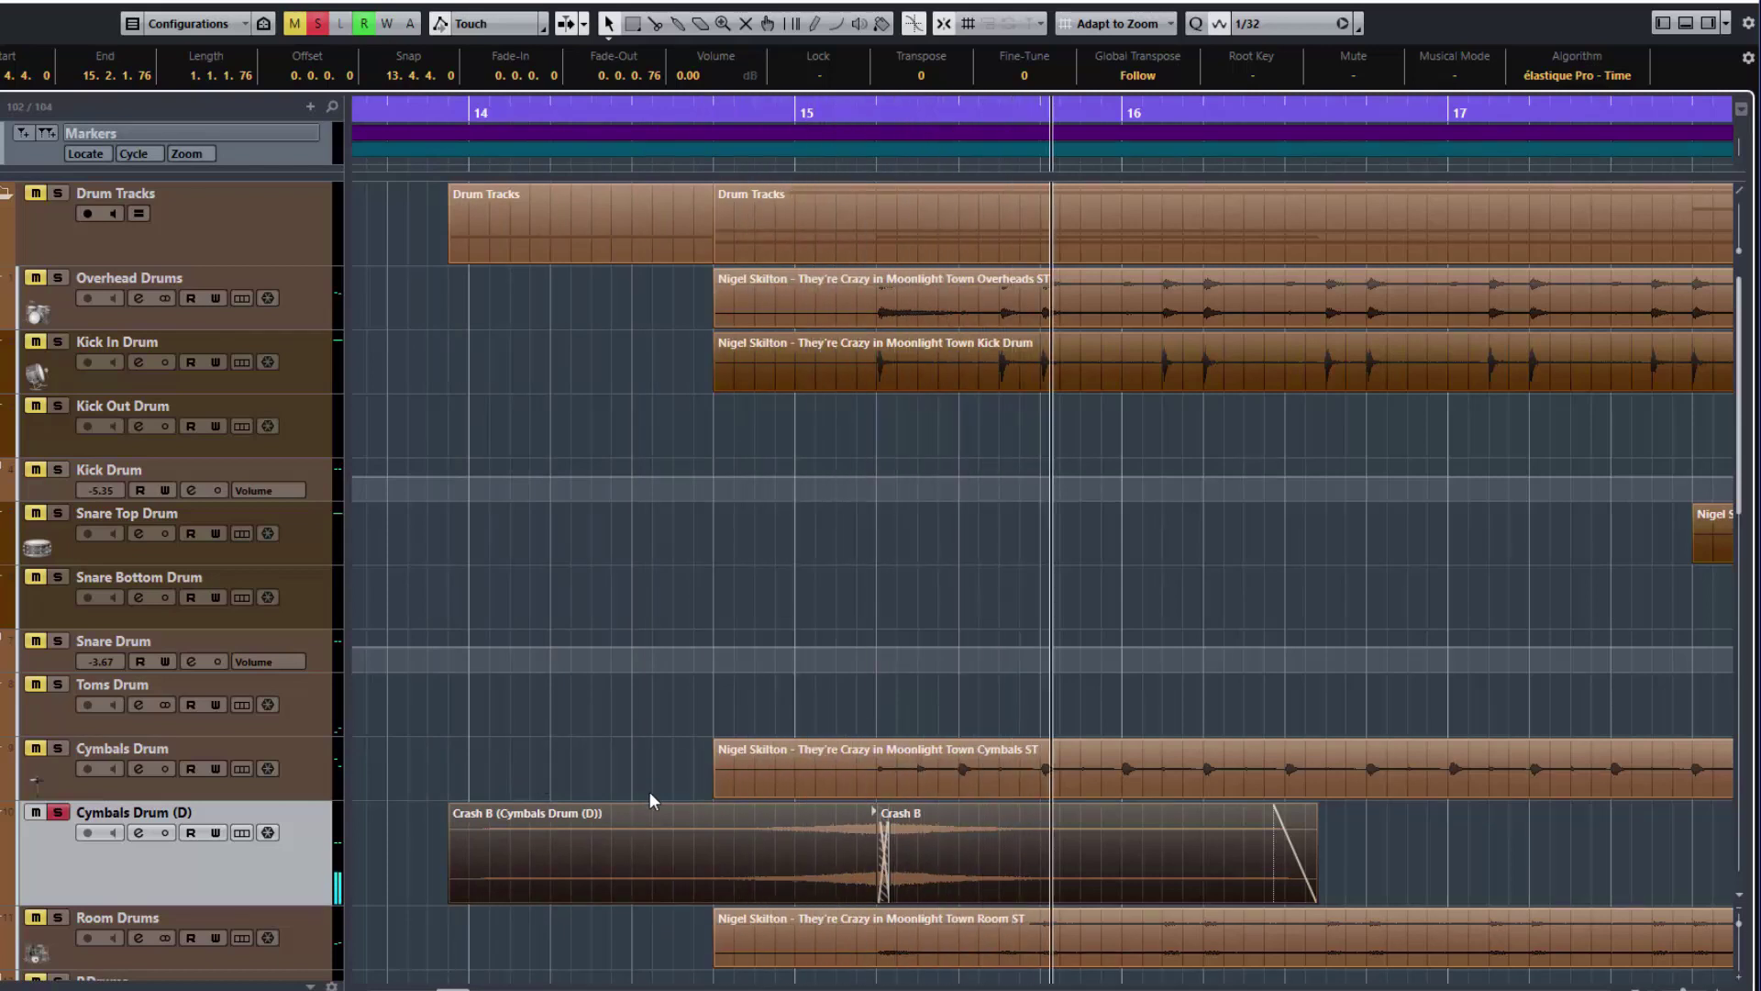
pyautogui.press('space')
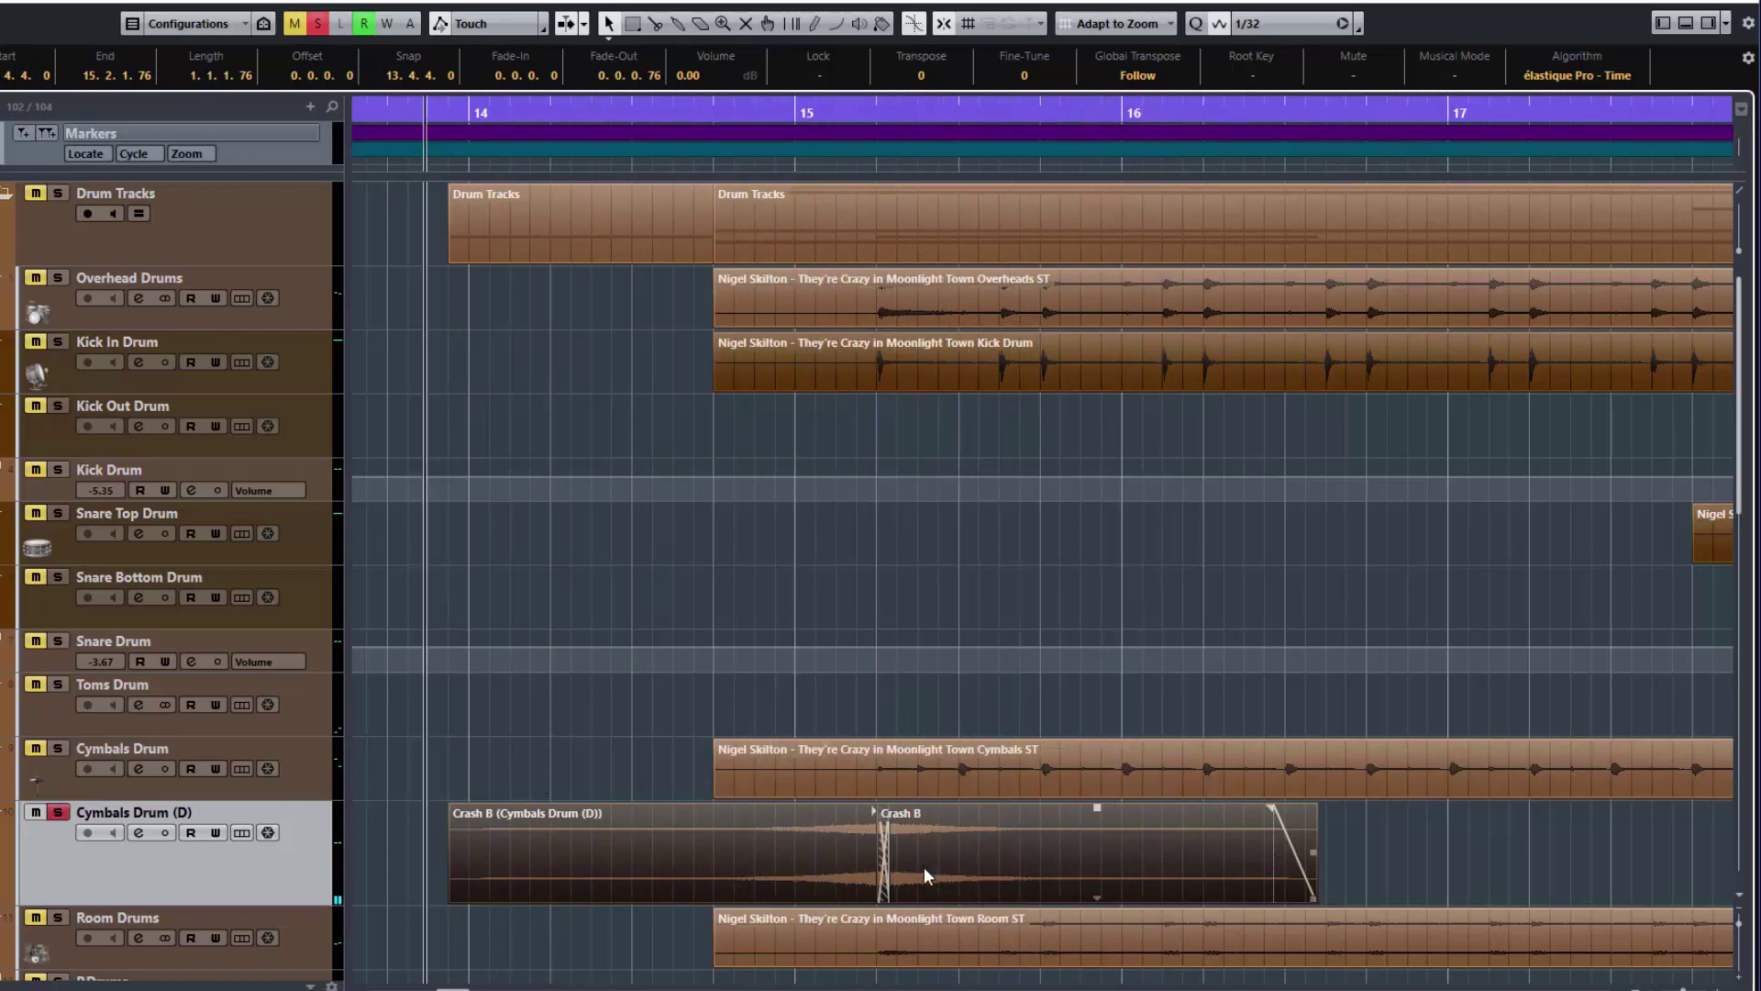
pyautogui.moveTo(918, 870); pyautogui.dragTo(993, 888)
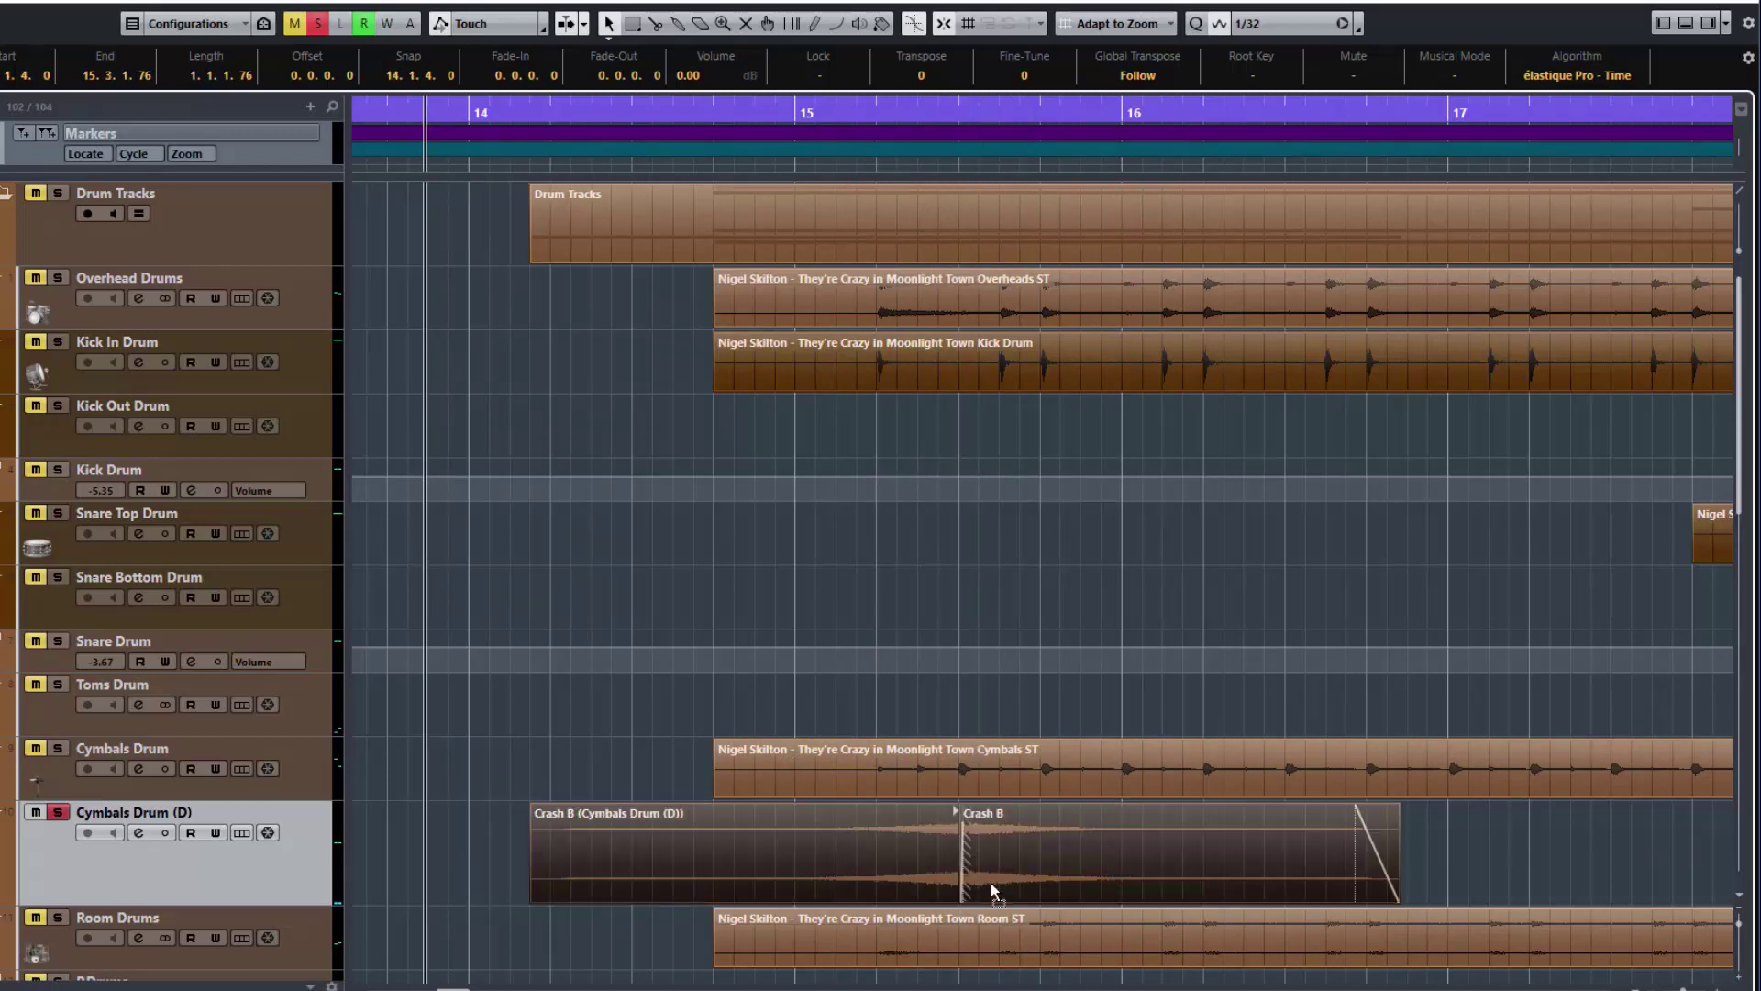
# Separate Crash B from the reversed crash and trim its start by 0.0.0.70 and the reversed crash's end to 15.3.1.20
pyautogui.click(1058, 852)
pyautogui.moveTo(1159, 851); pyautogui.dragTo(1174, 849)
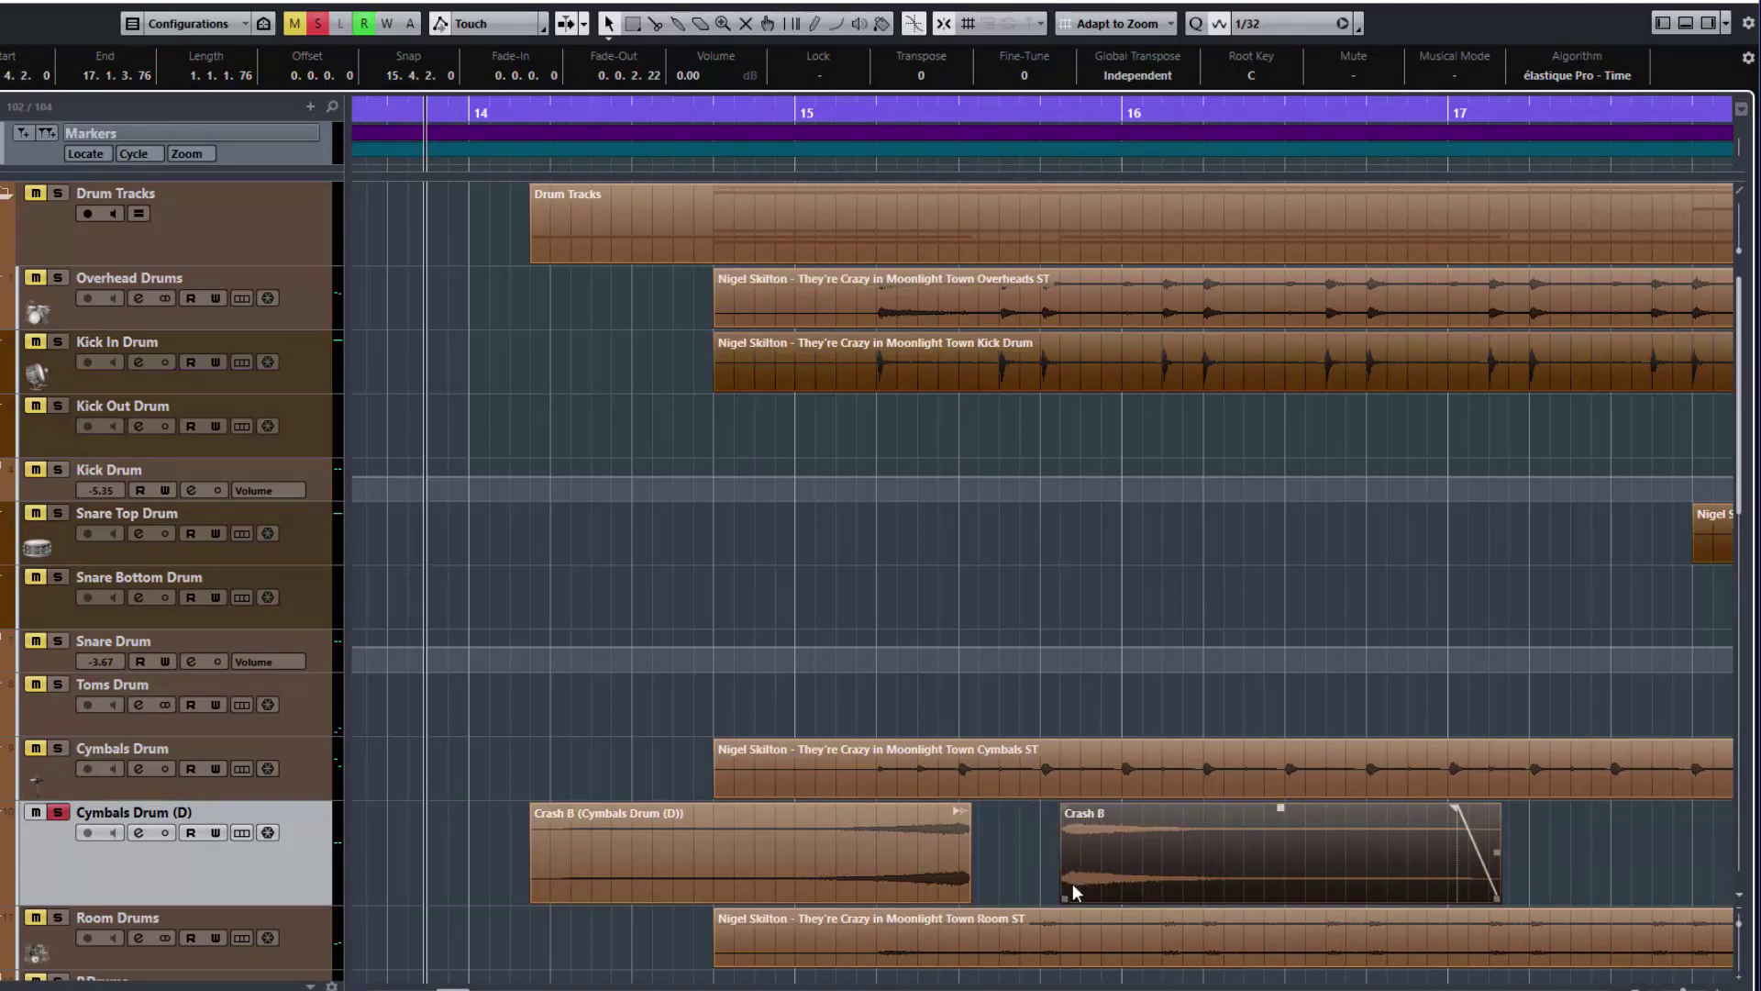
pyautogui.moveTo(1063, 899); pyautogui.dragTo(1074, 897)
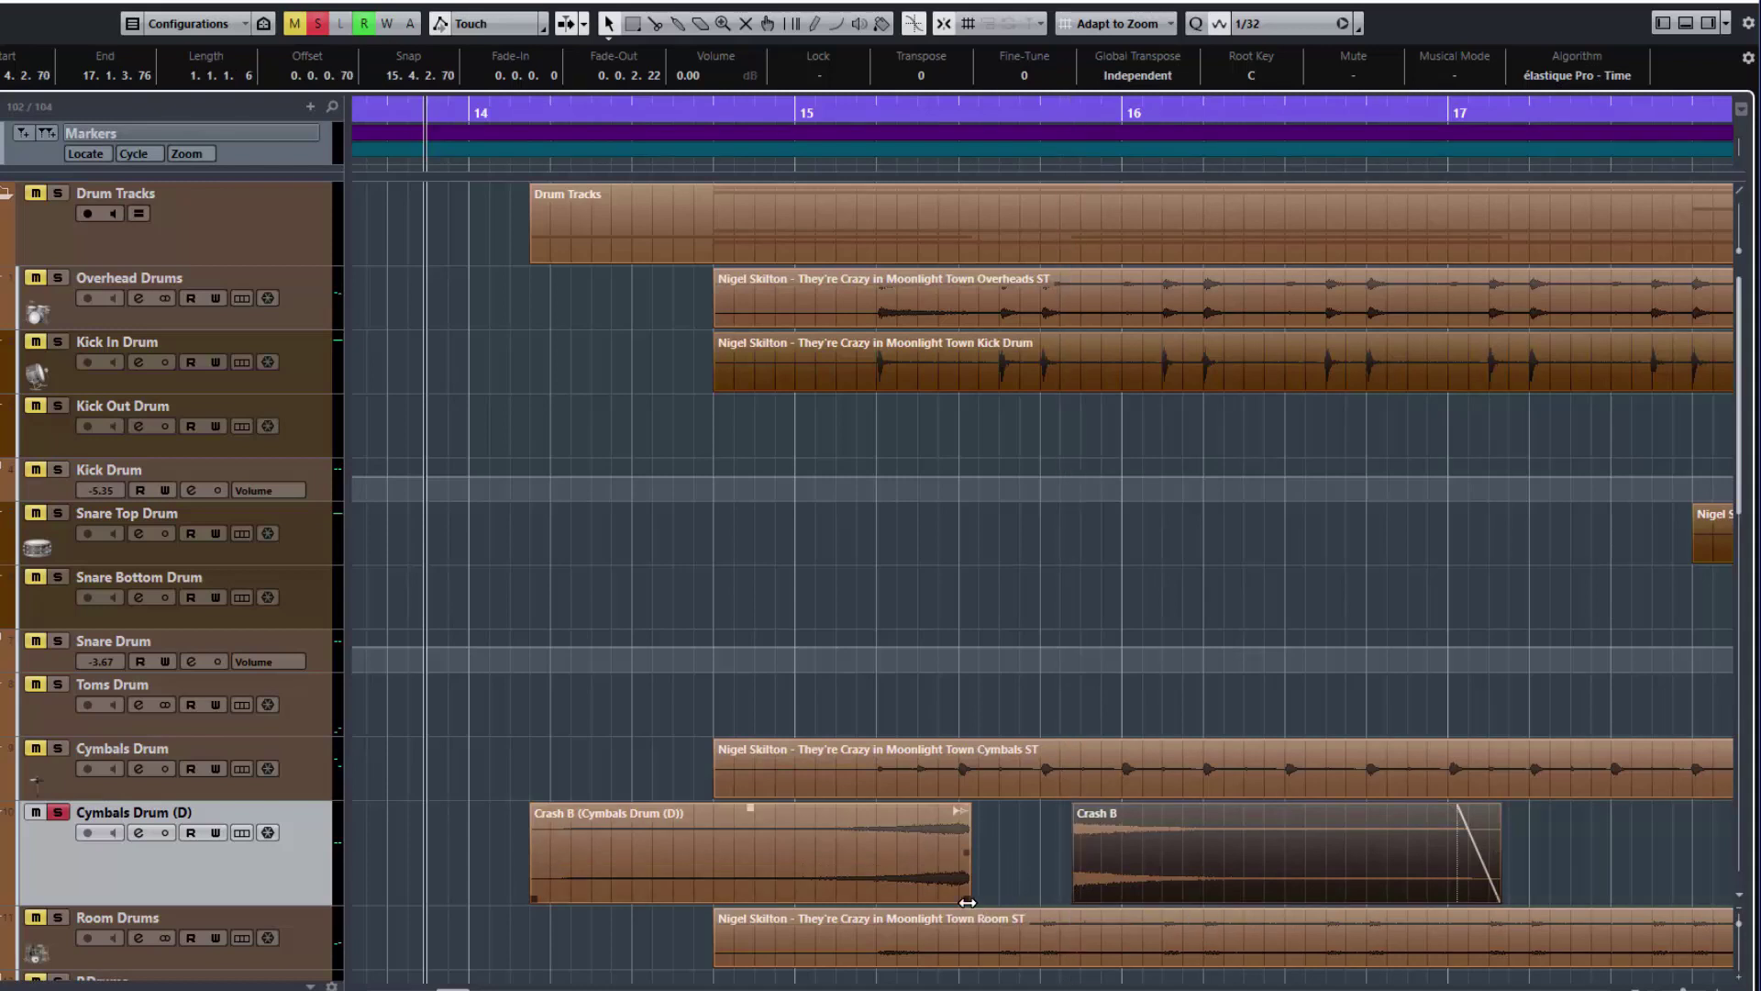
pyautogui.moveTo(968, 902); pyautogui.dragTo(961, 902)
# Move the trimmed Crash B event to 15.3.1.0 against the end of the reversed crash and play the pair
pyautogui.click(1087, 882)
pyautogui.moveTo(1093, 873); pyautogui.dragTo(984, 866)
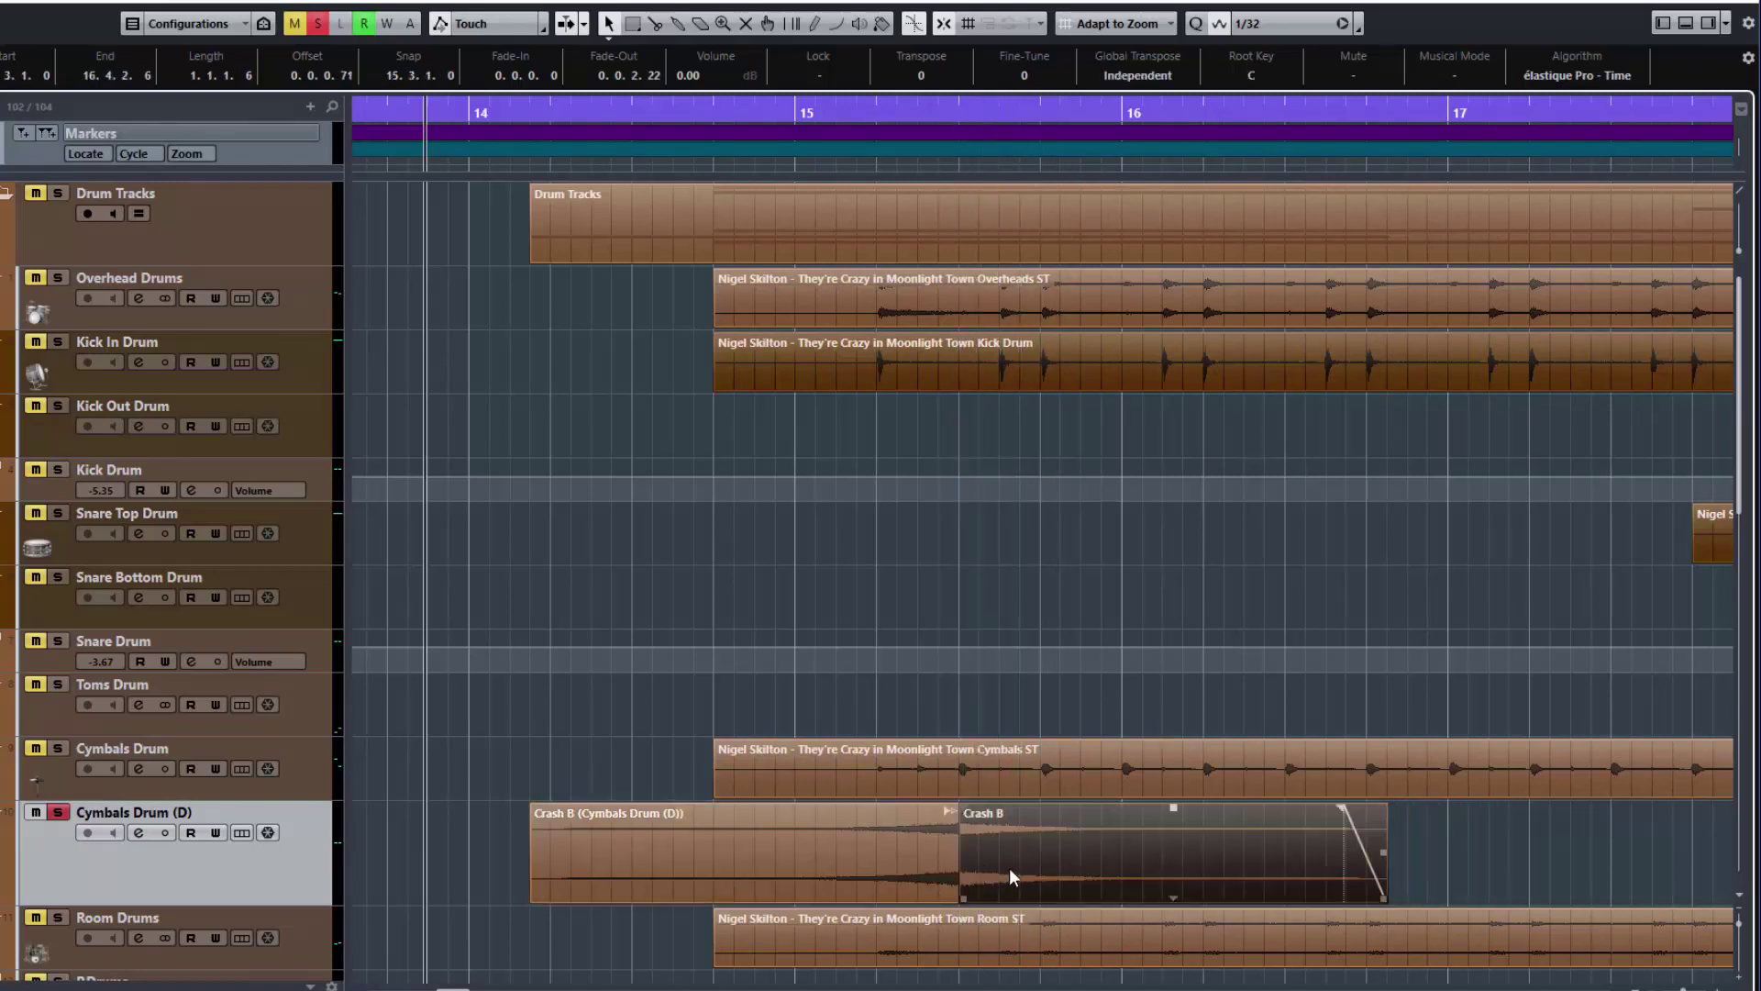
pyautogui.press('space')
pyautogui.click(852, 841)
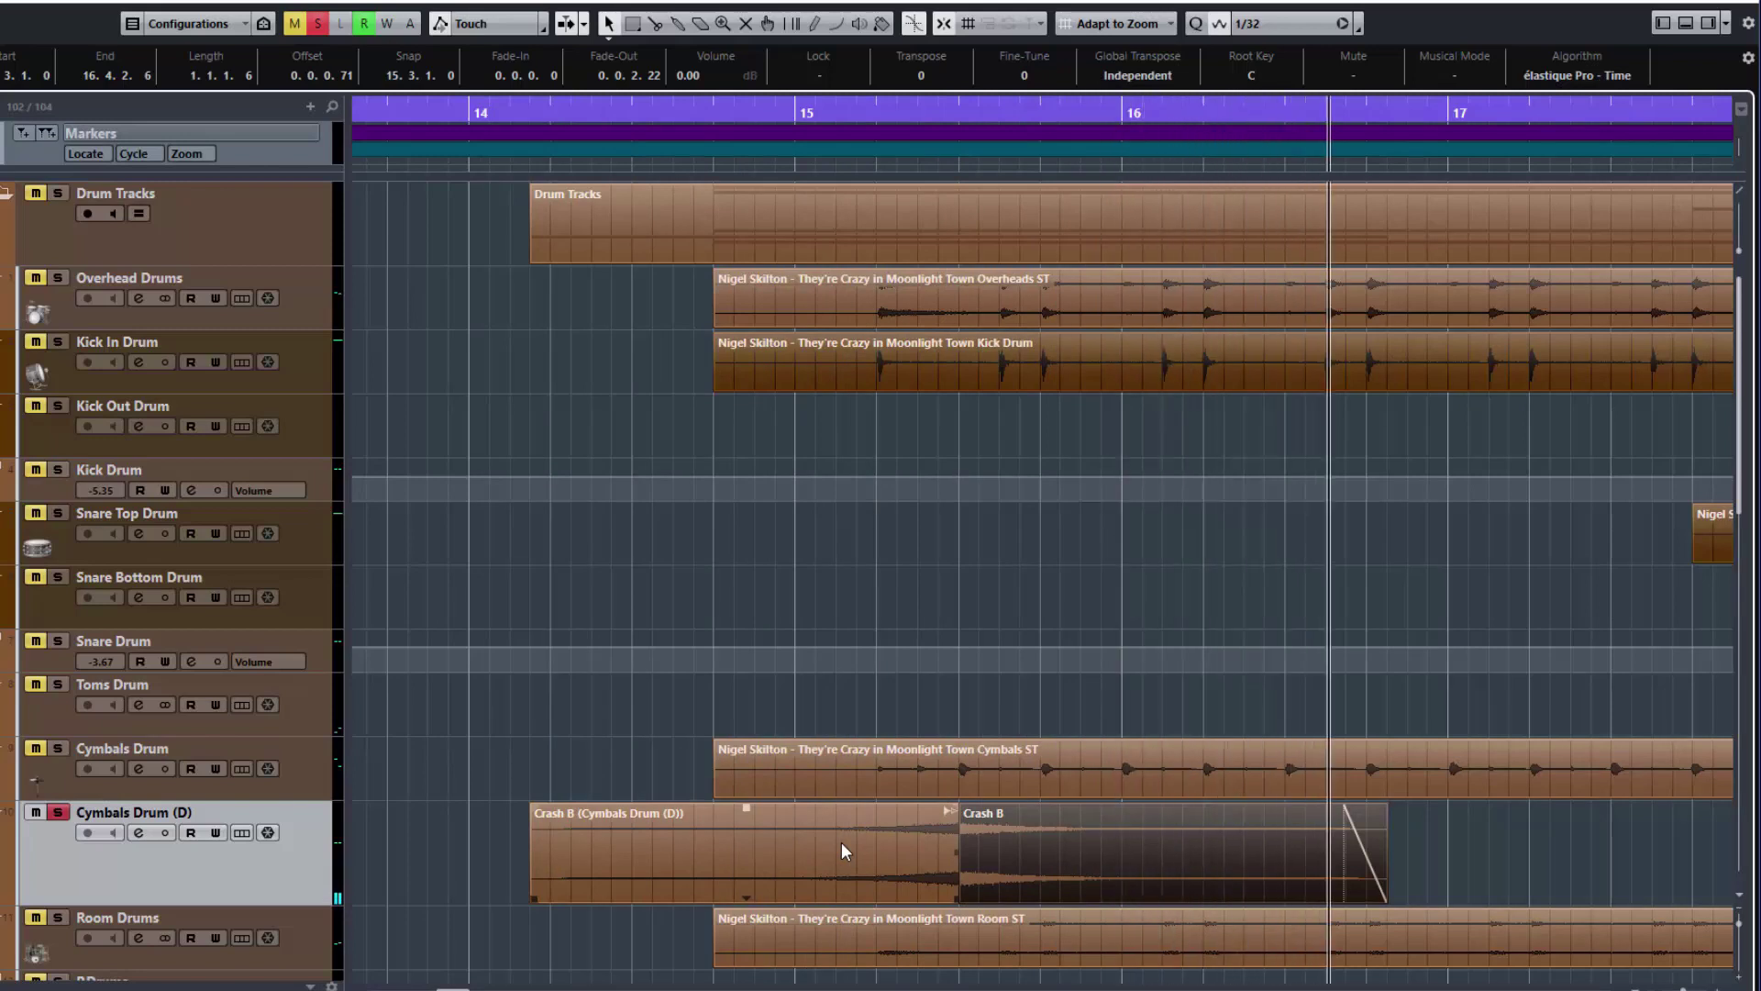
pyautogui.press('space')
# Select both crash events and move them together so the reversed crash starts at 13.4.4.0
pyautogui.click(1067, 861)
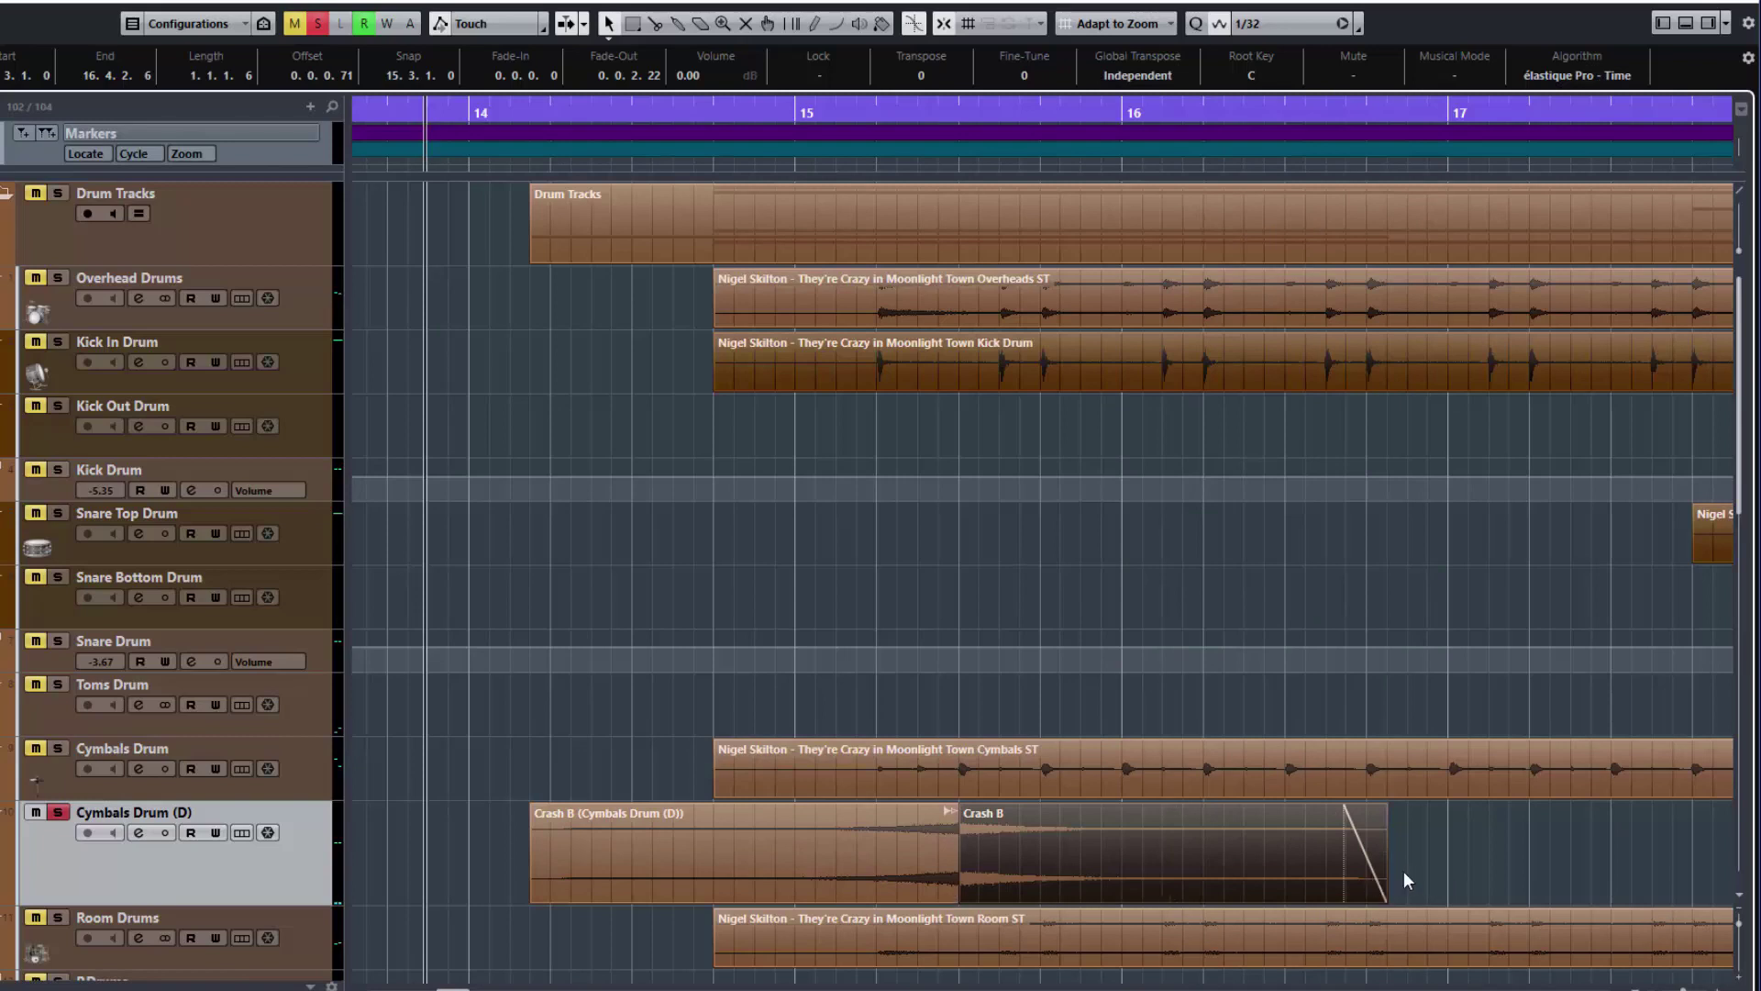
pyautogui.moveTo(992, 879)
pyautogui.moveTo(911, 866)
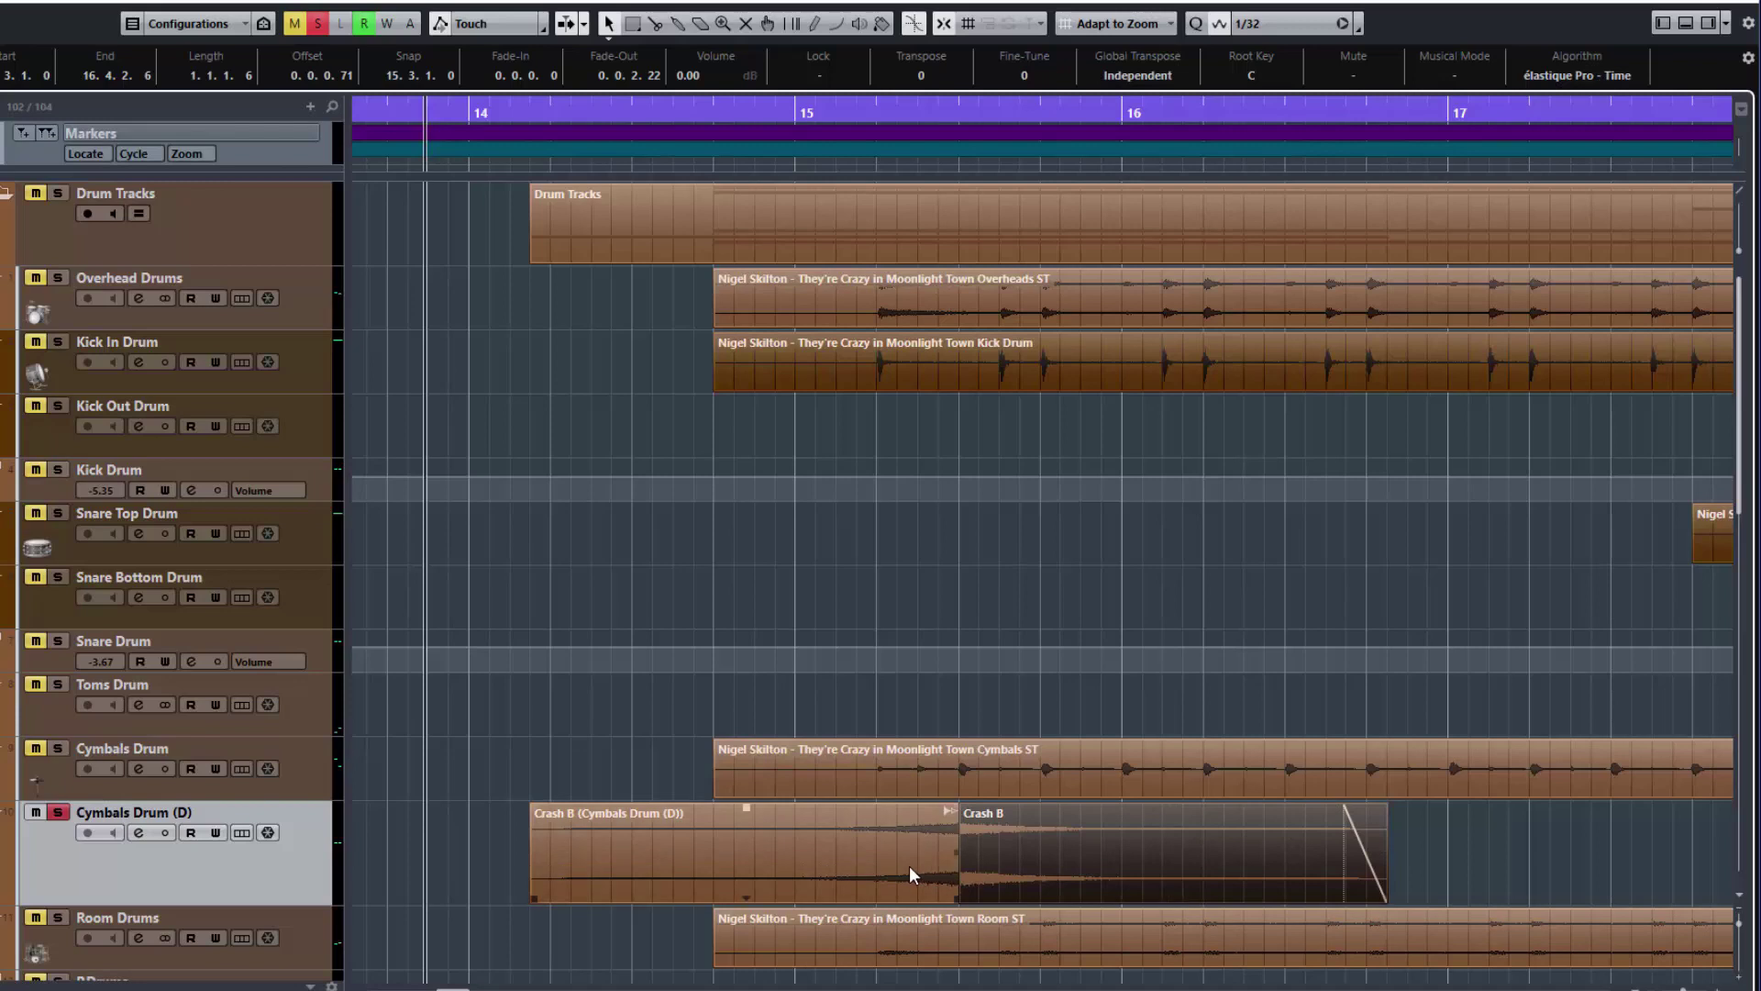
pyautogui.click(1429, 868)
pyautogui.click(712, 857)
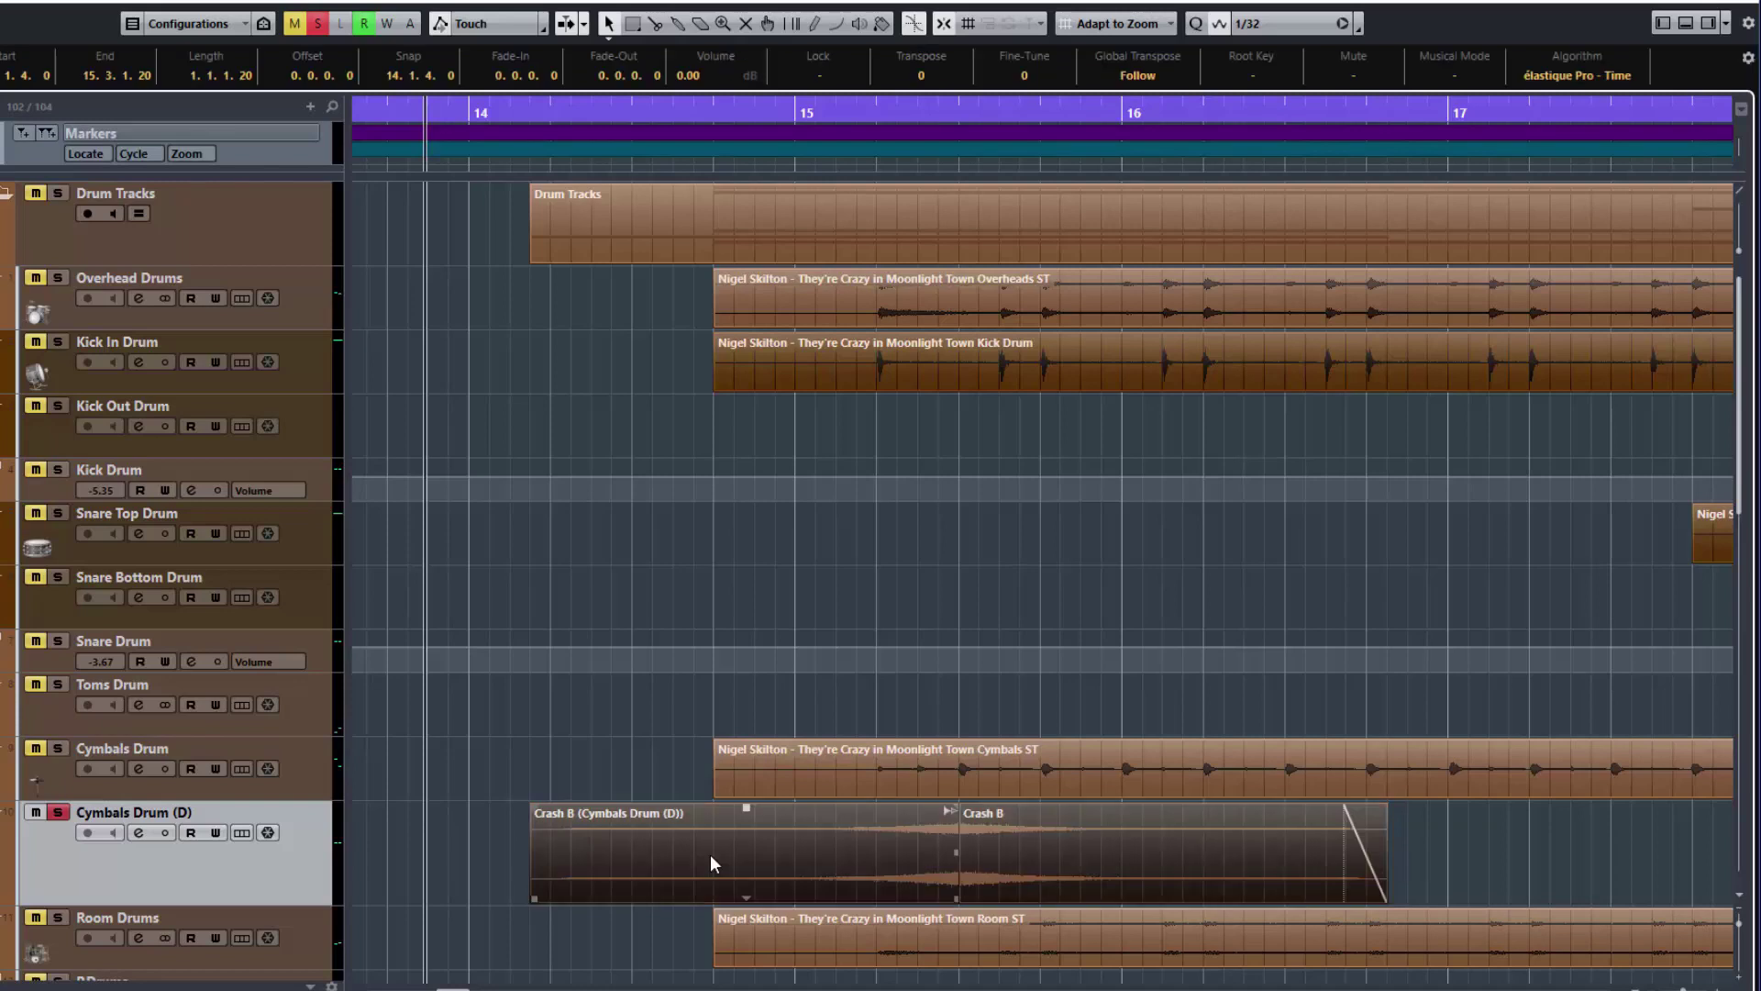
pyautogui.moveTo(783, 853); pyautogui.dragTo(703, 850)
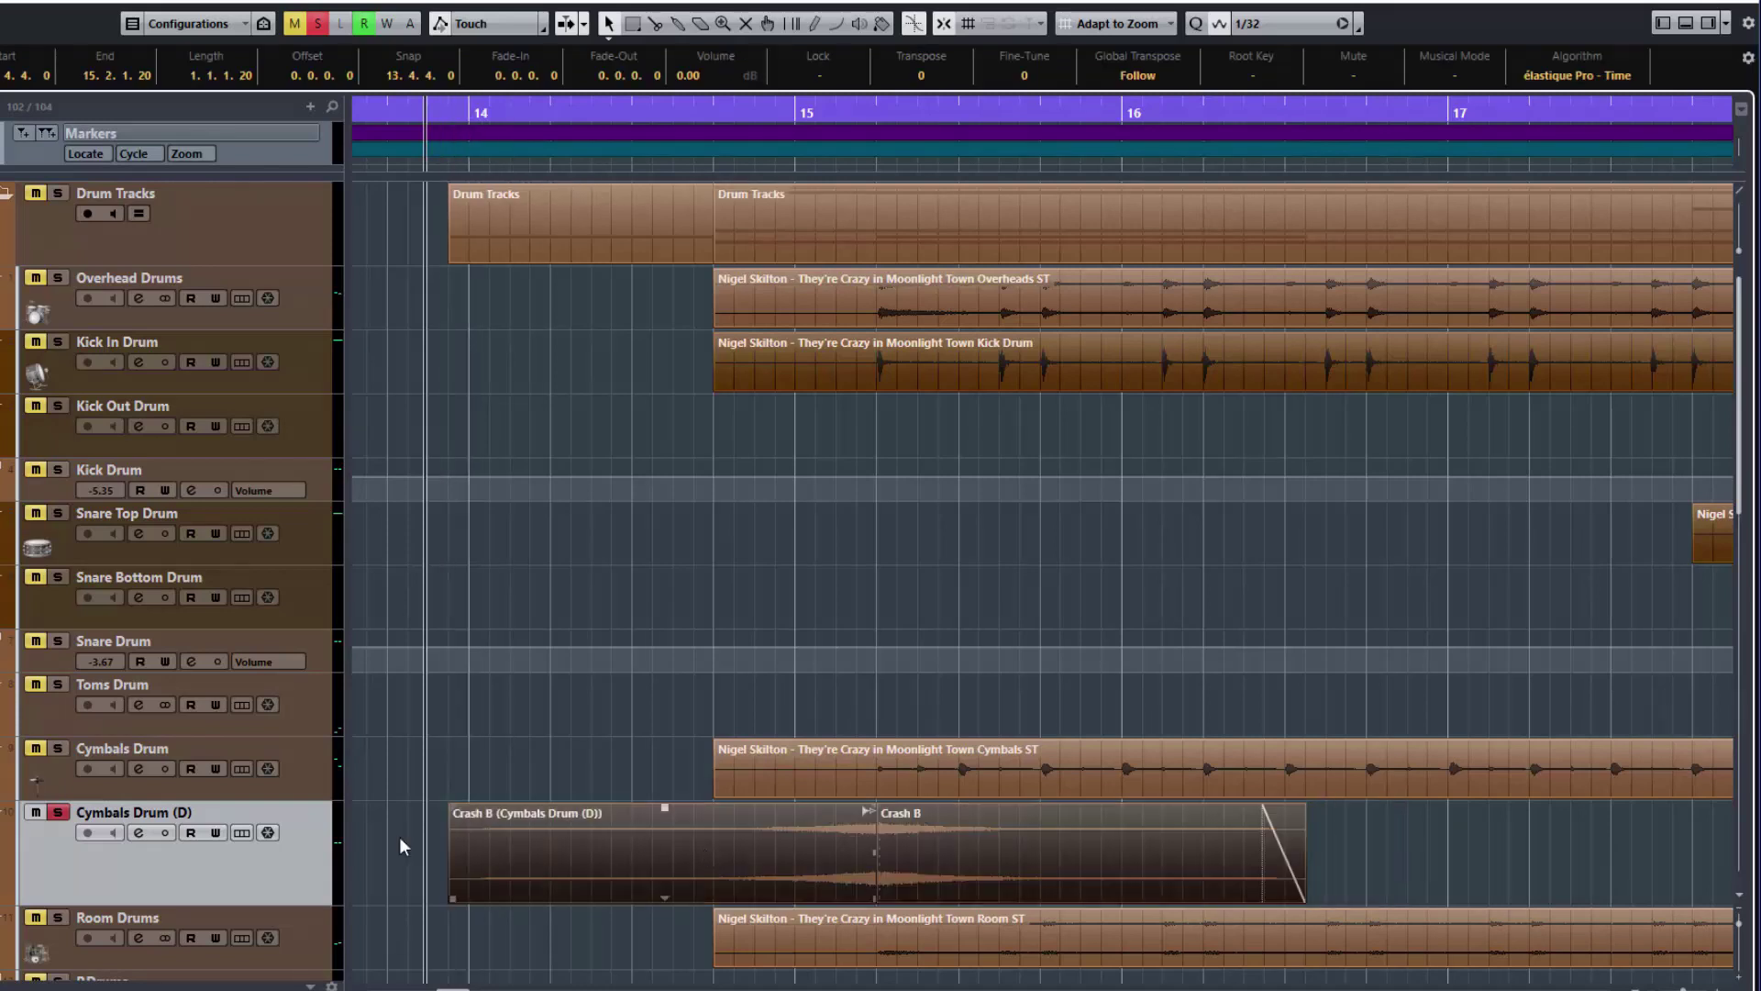
# Turn off solo on the Cymbals Drum (D) track and play the crash pair together with the other drums
pyautogui.click(51, 812)
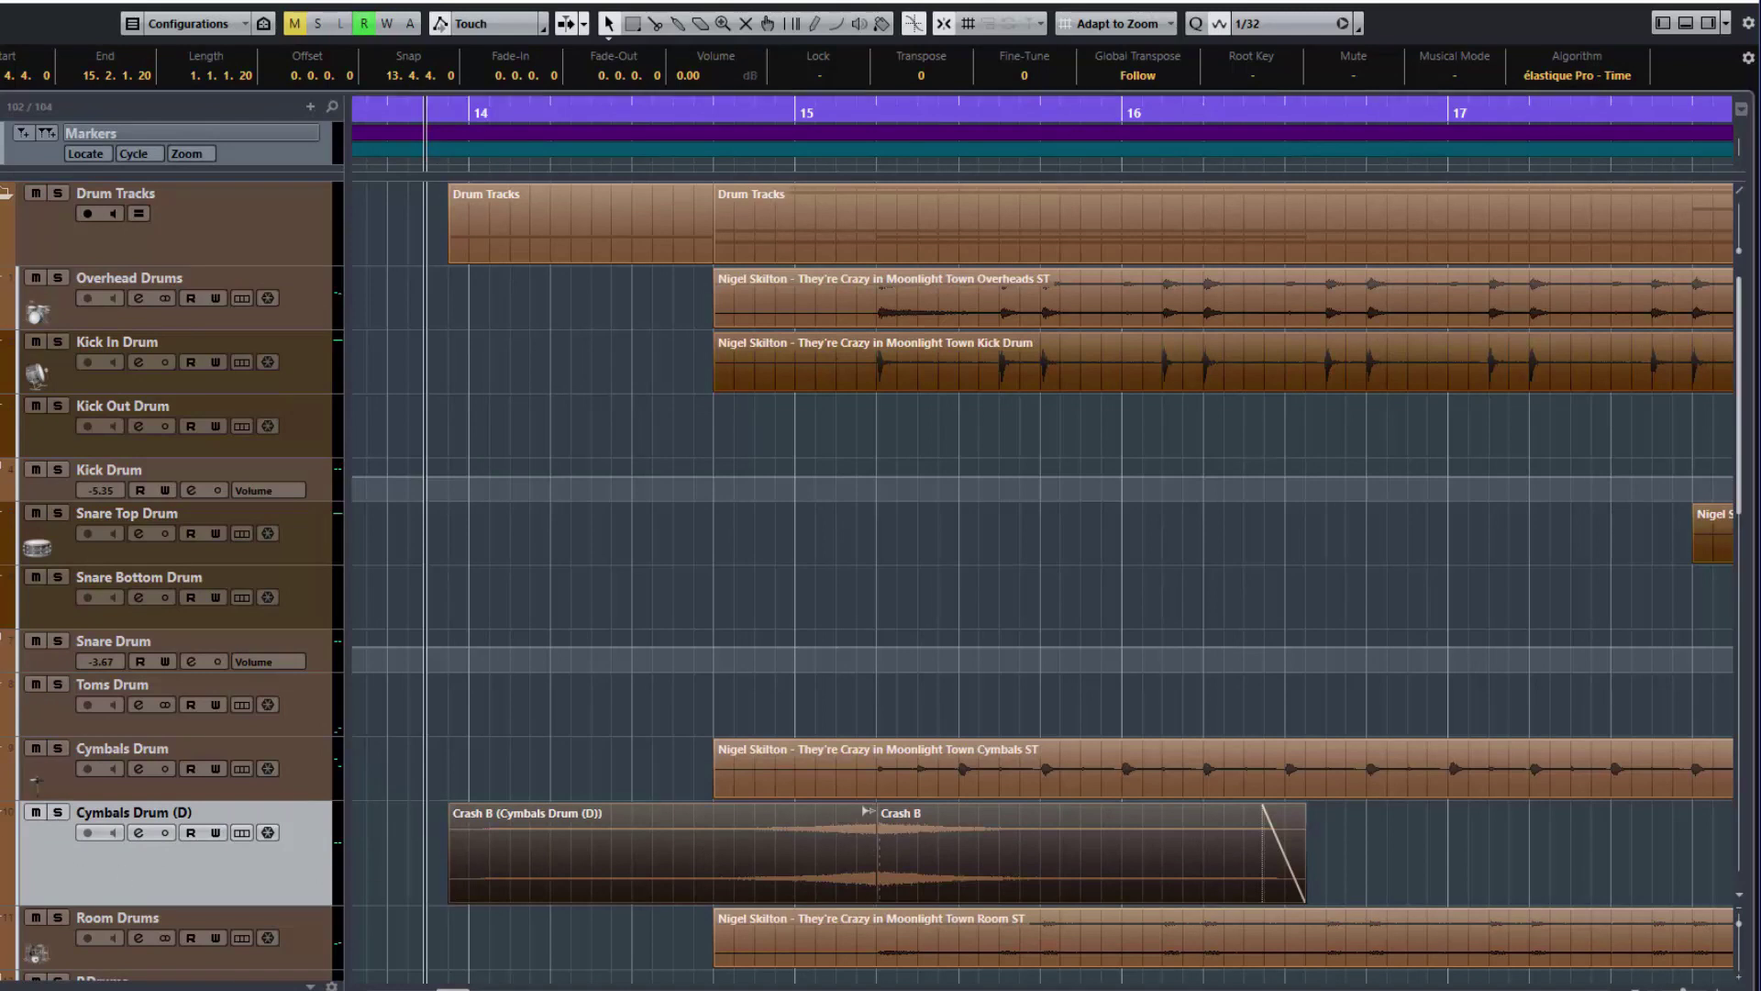
pyautogui.press('space')
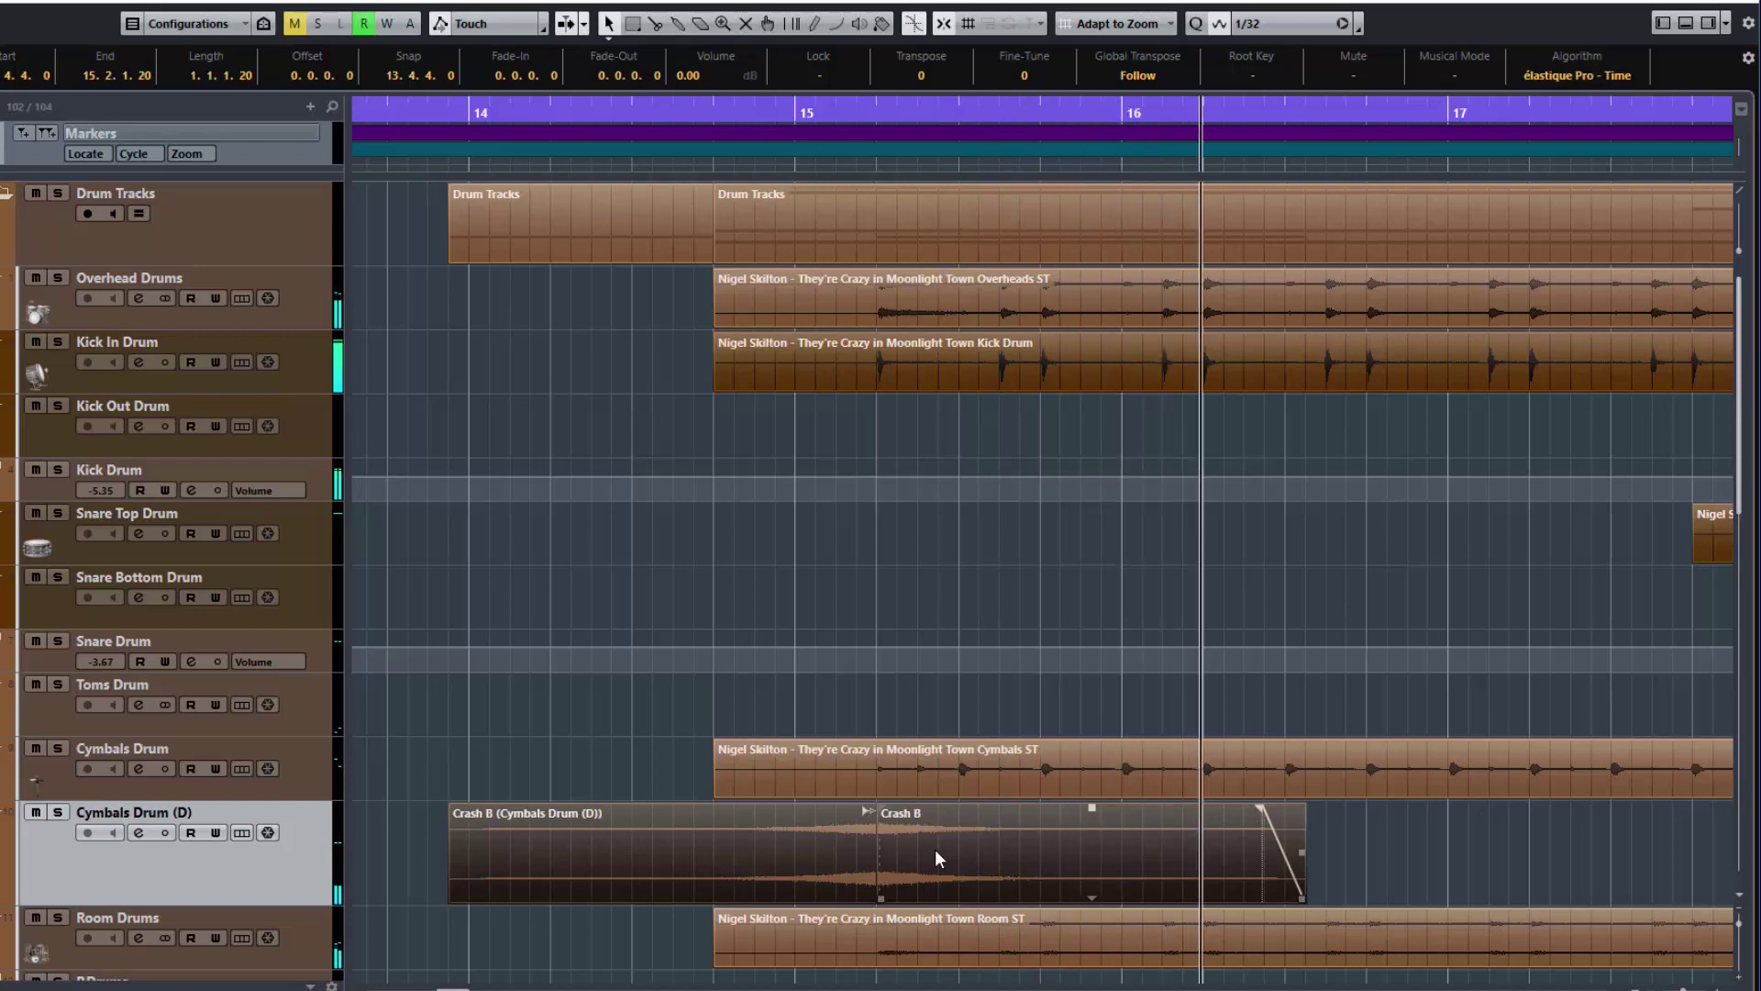
pyautogui.press('space')
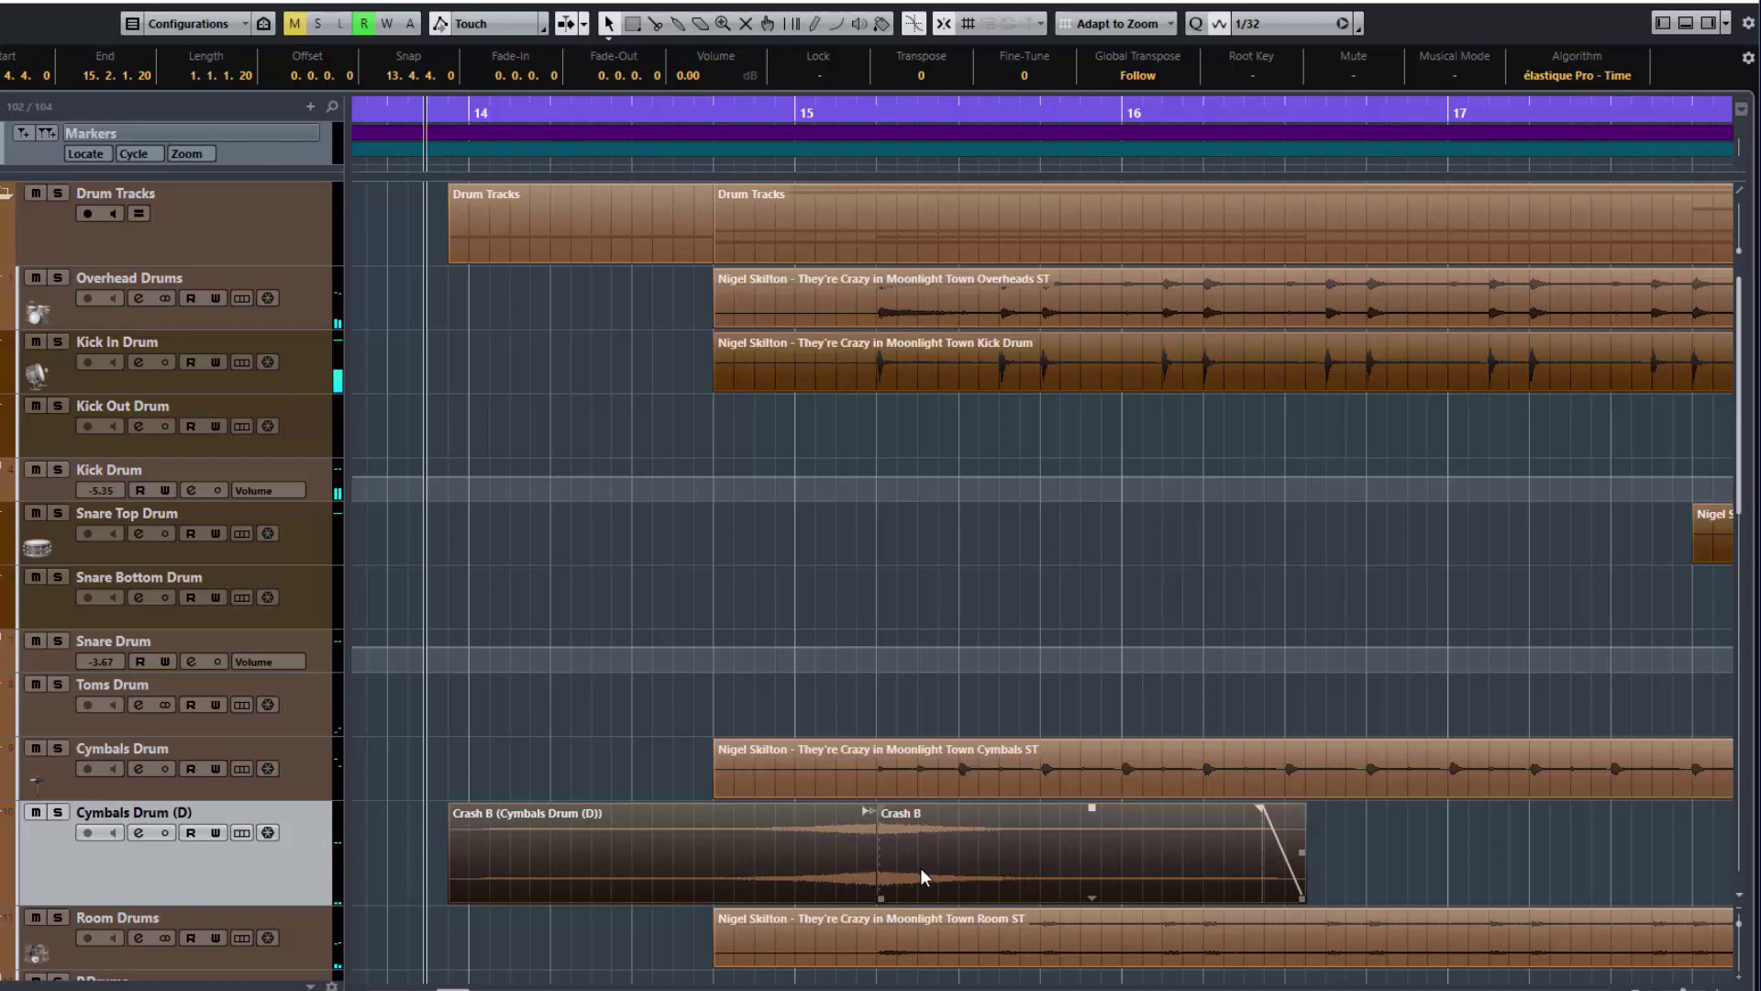
# Restore Crash B's attack by setting its start offset to 0.0.0.5, place it at 15.2.1.0 and play the crash pair
pyautogui.moveTo(919, 866); pyautogui.dragTo(1031, 861)
pyautogui.moveTo(943, 897); pyautogui.dragTo(927, 884)
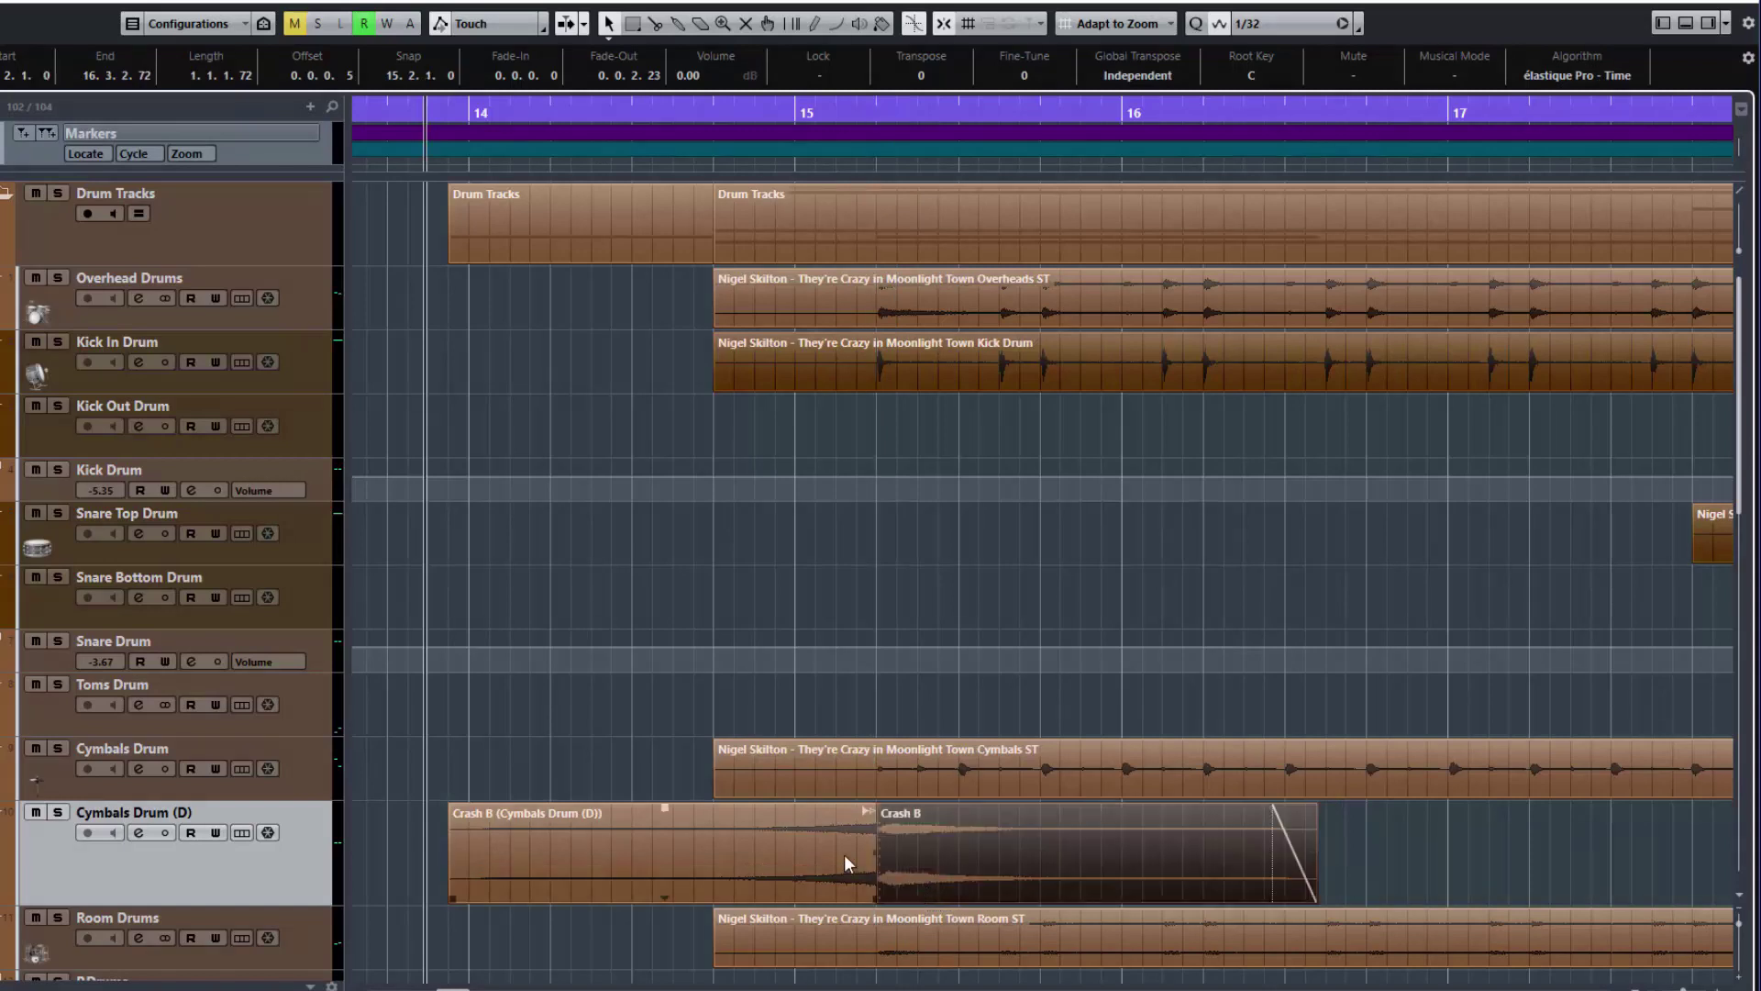
pyautogui.press('space')
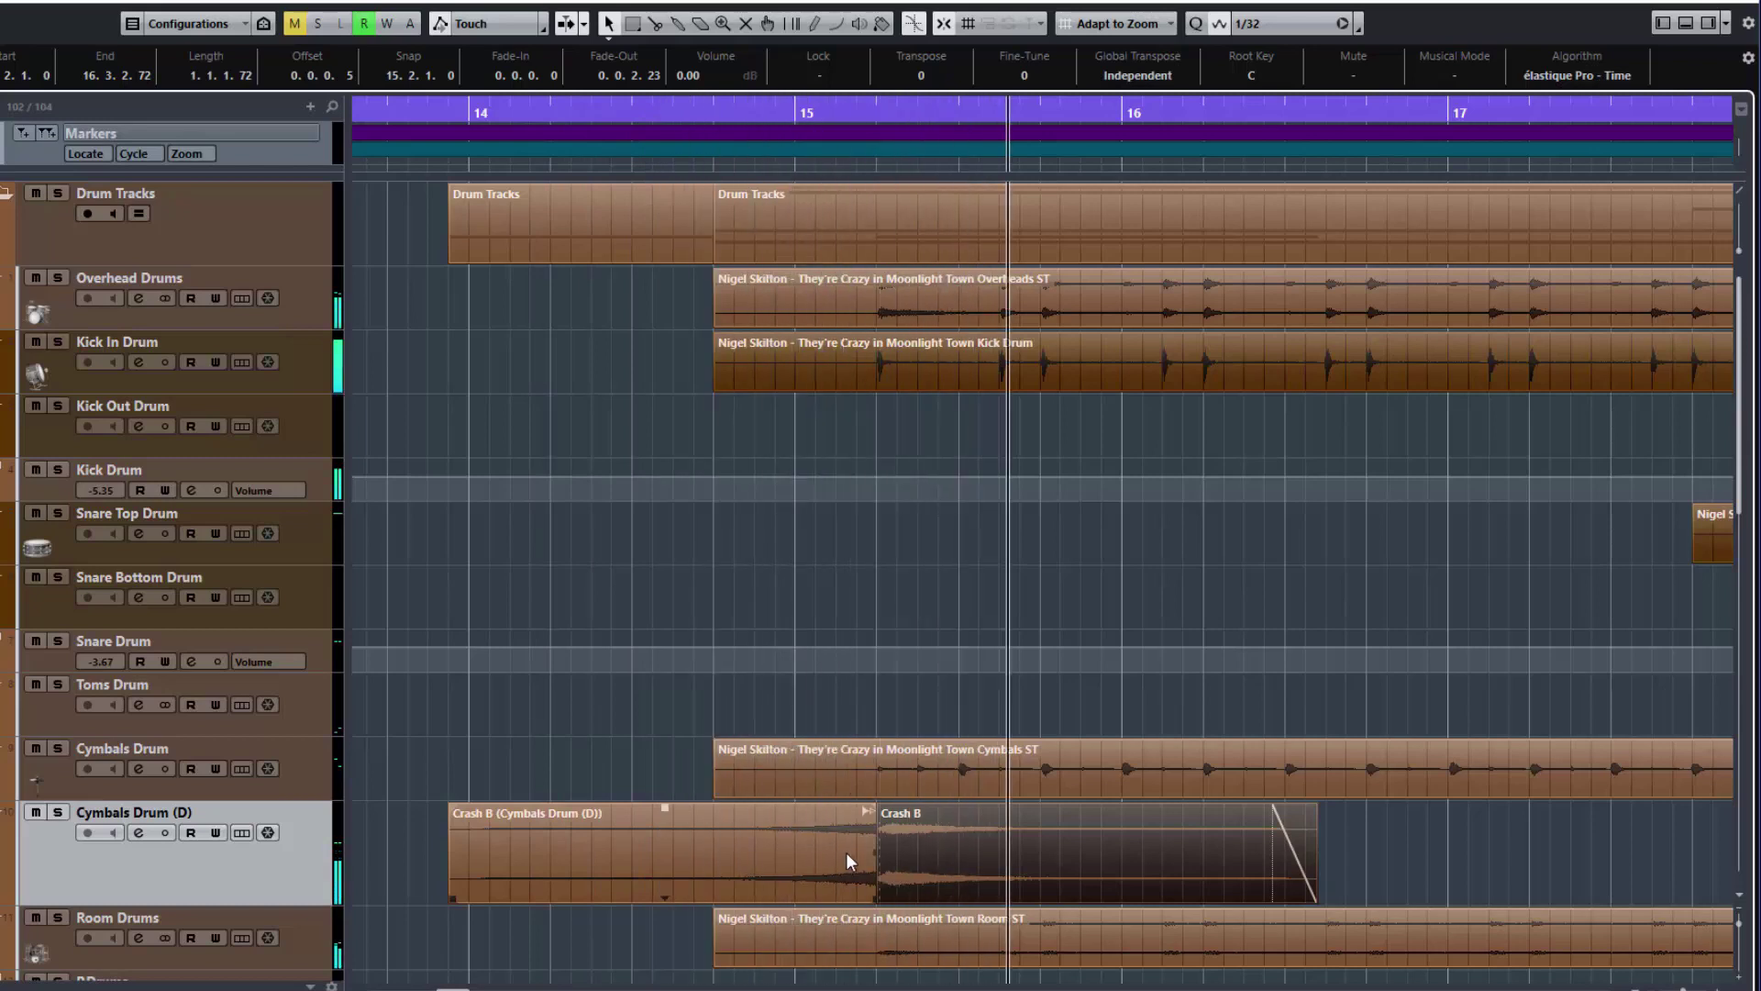
pyautogui.press('space')
# Trim Crash B's start to an offset of 0.0.0.26, keep it against the reversed crash at 15.2.1.0 and play the pair
pyautogui.click(866, 867)
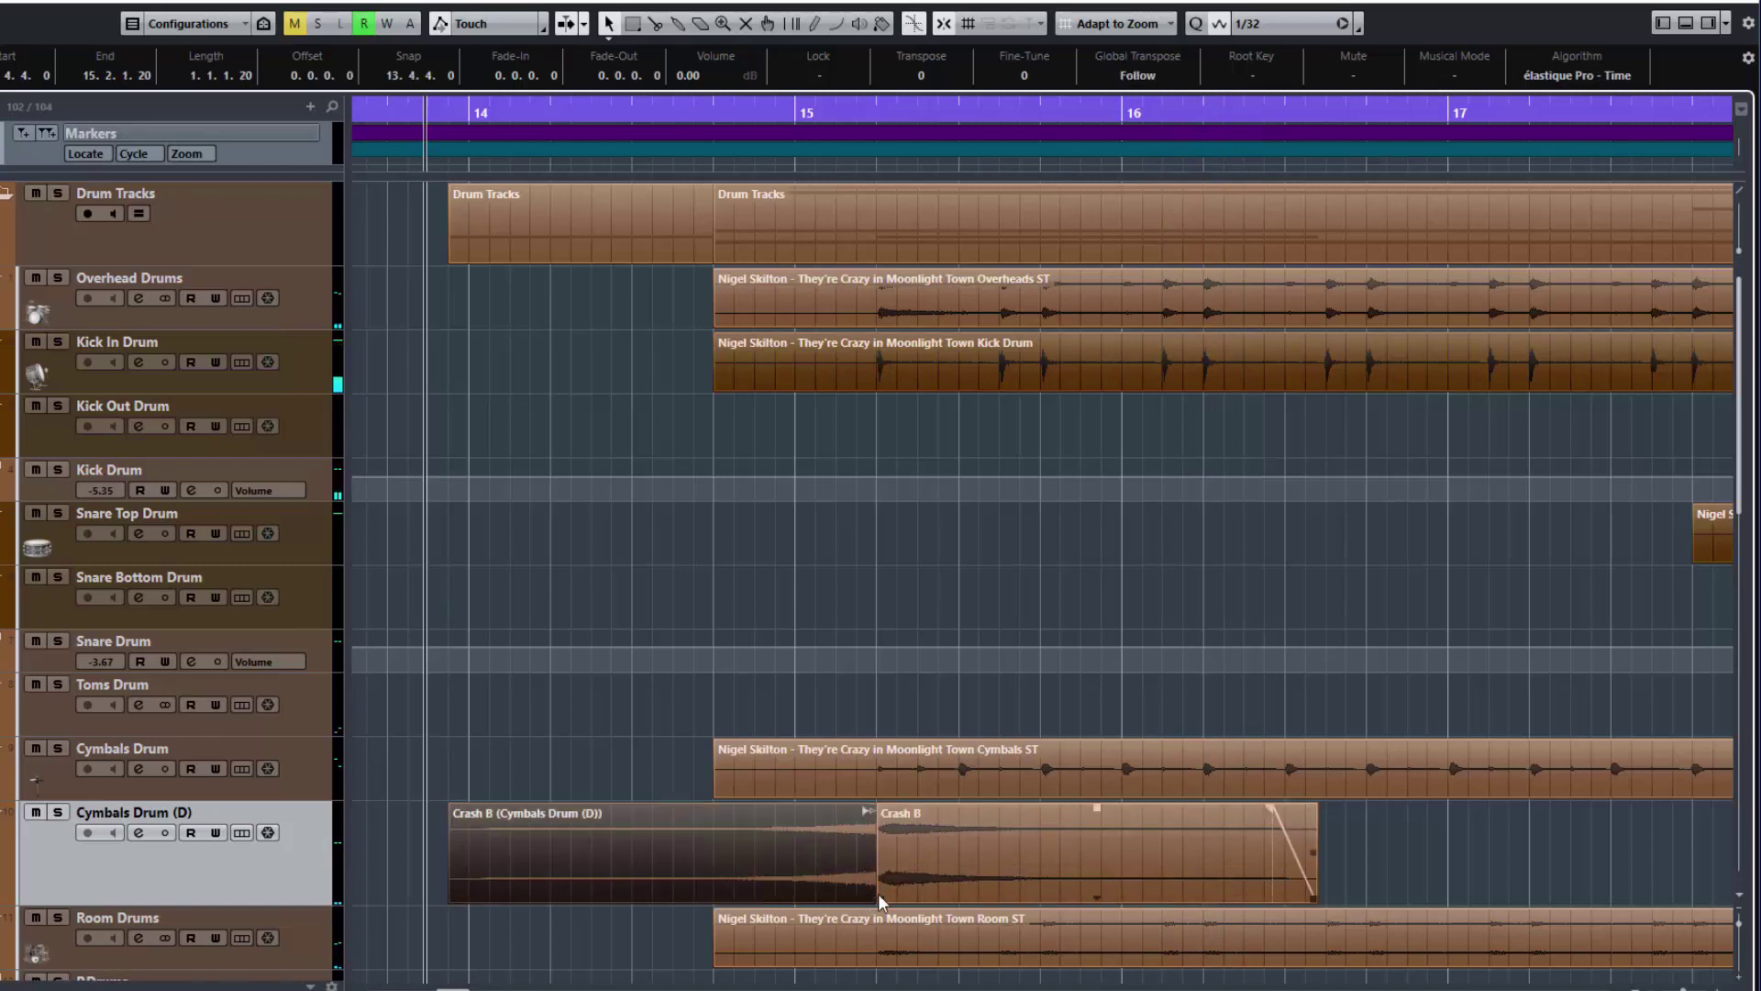
pyautogui.moveTo(878, 896); pyautogui.dragTo(904, 890)
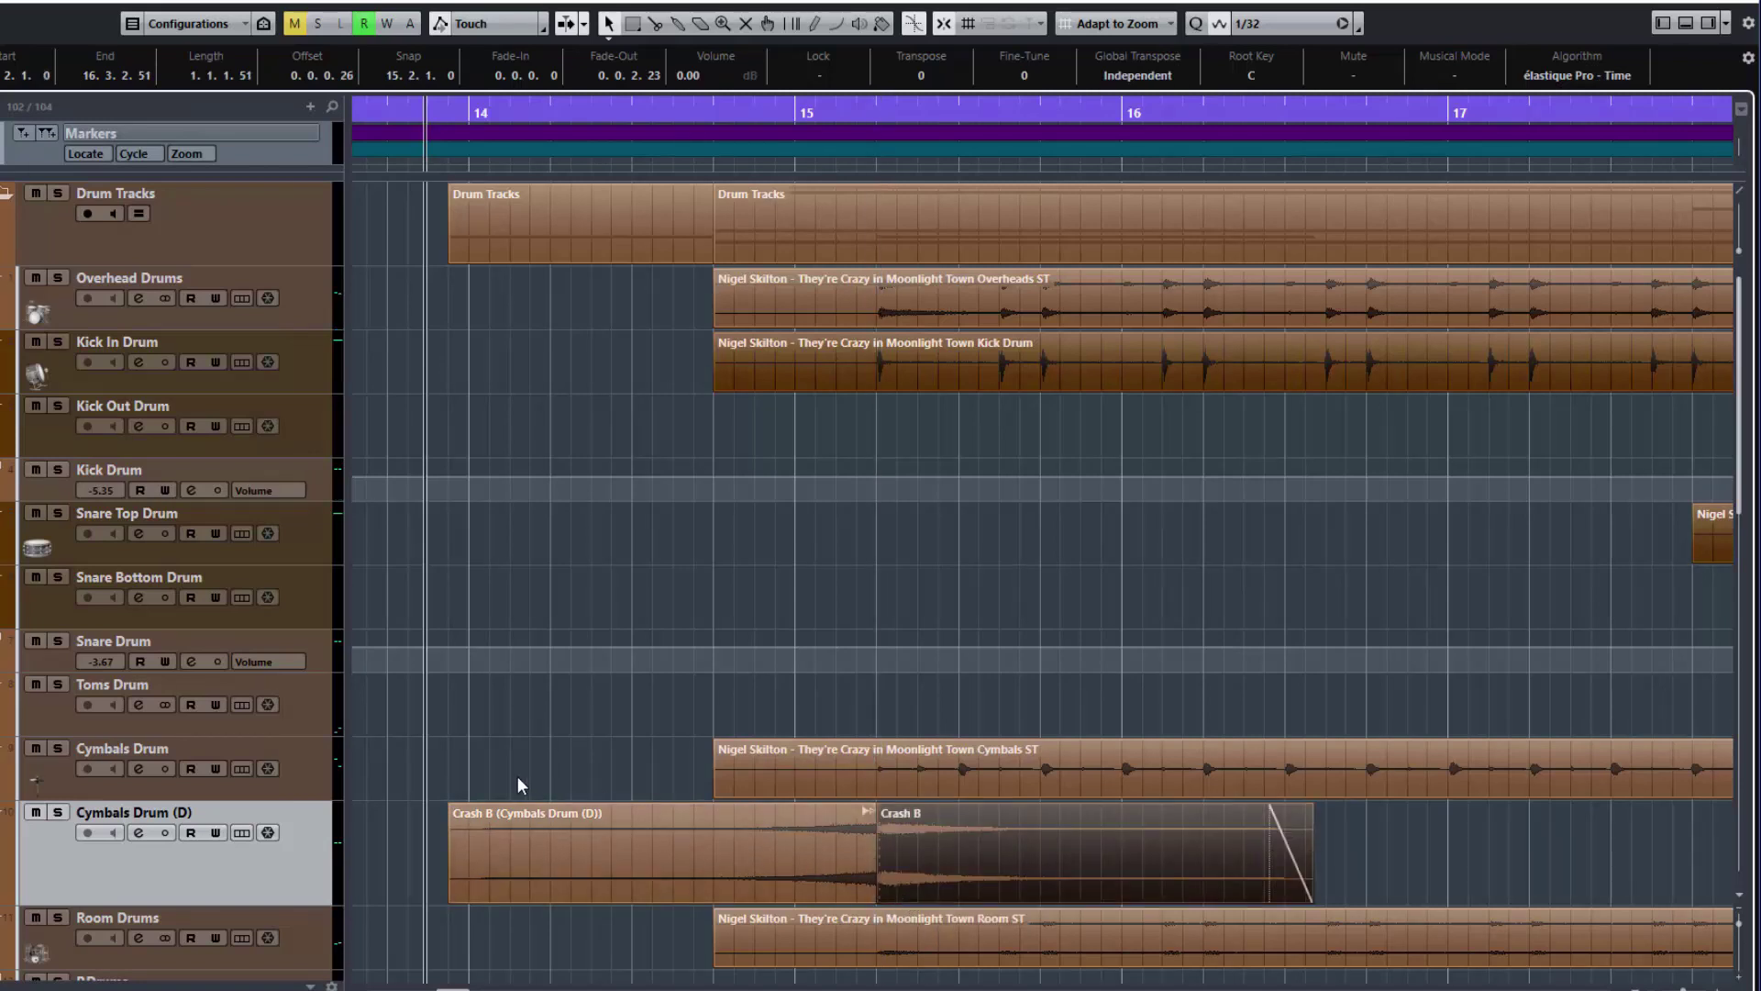
pyautogui.press('space')
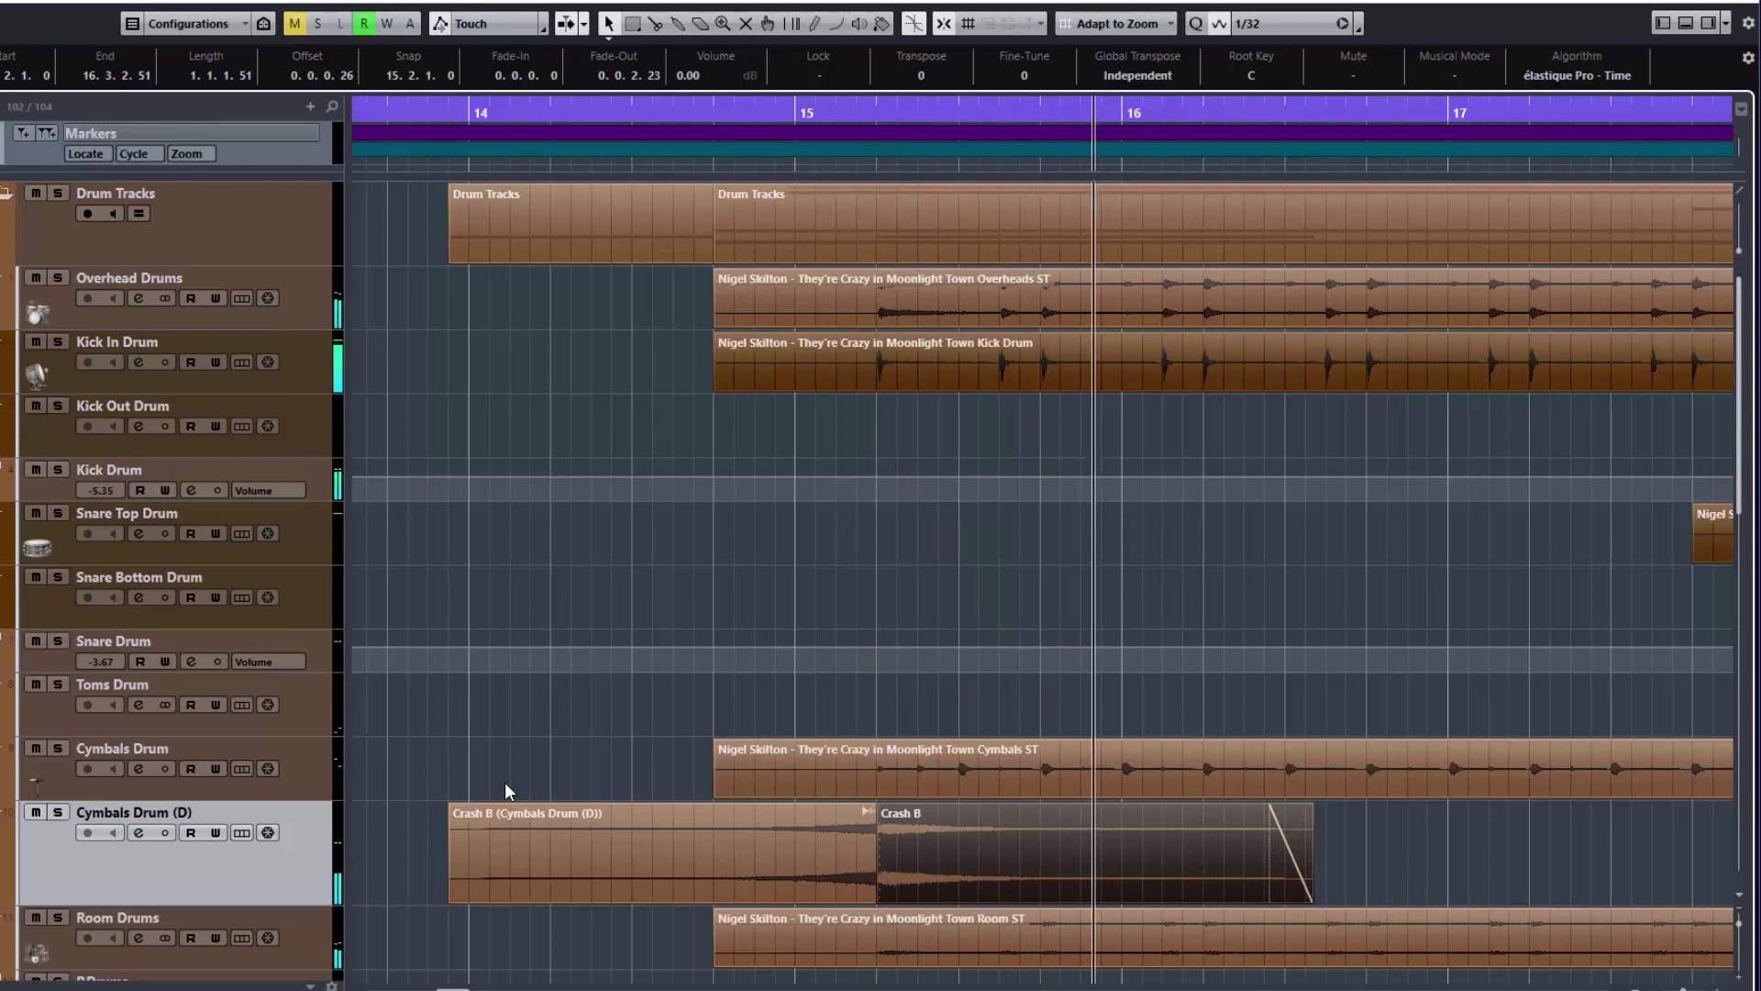
pyautogui.press('space')
# Select both crash events and bounce the selection into a single audio event that replaces them
pyautogui.click(1345, 857)
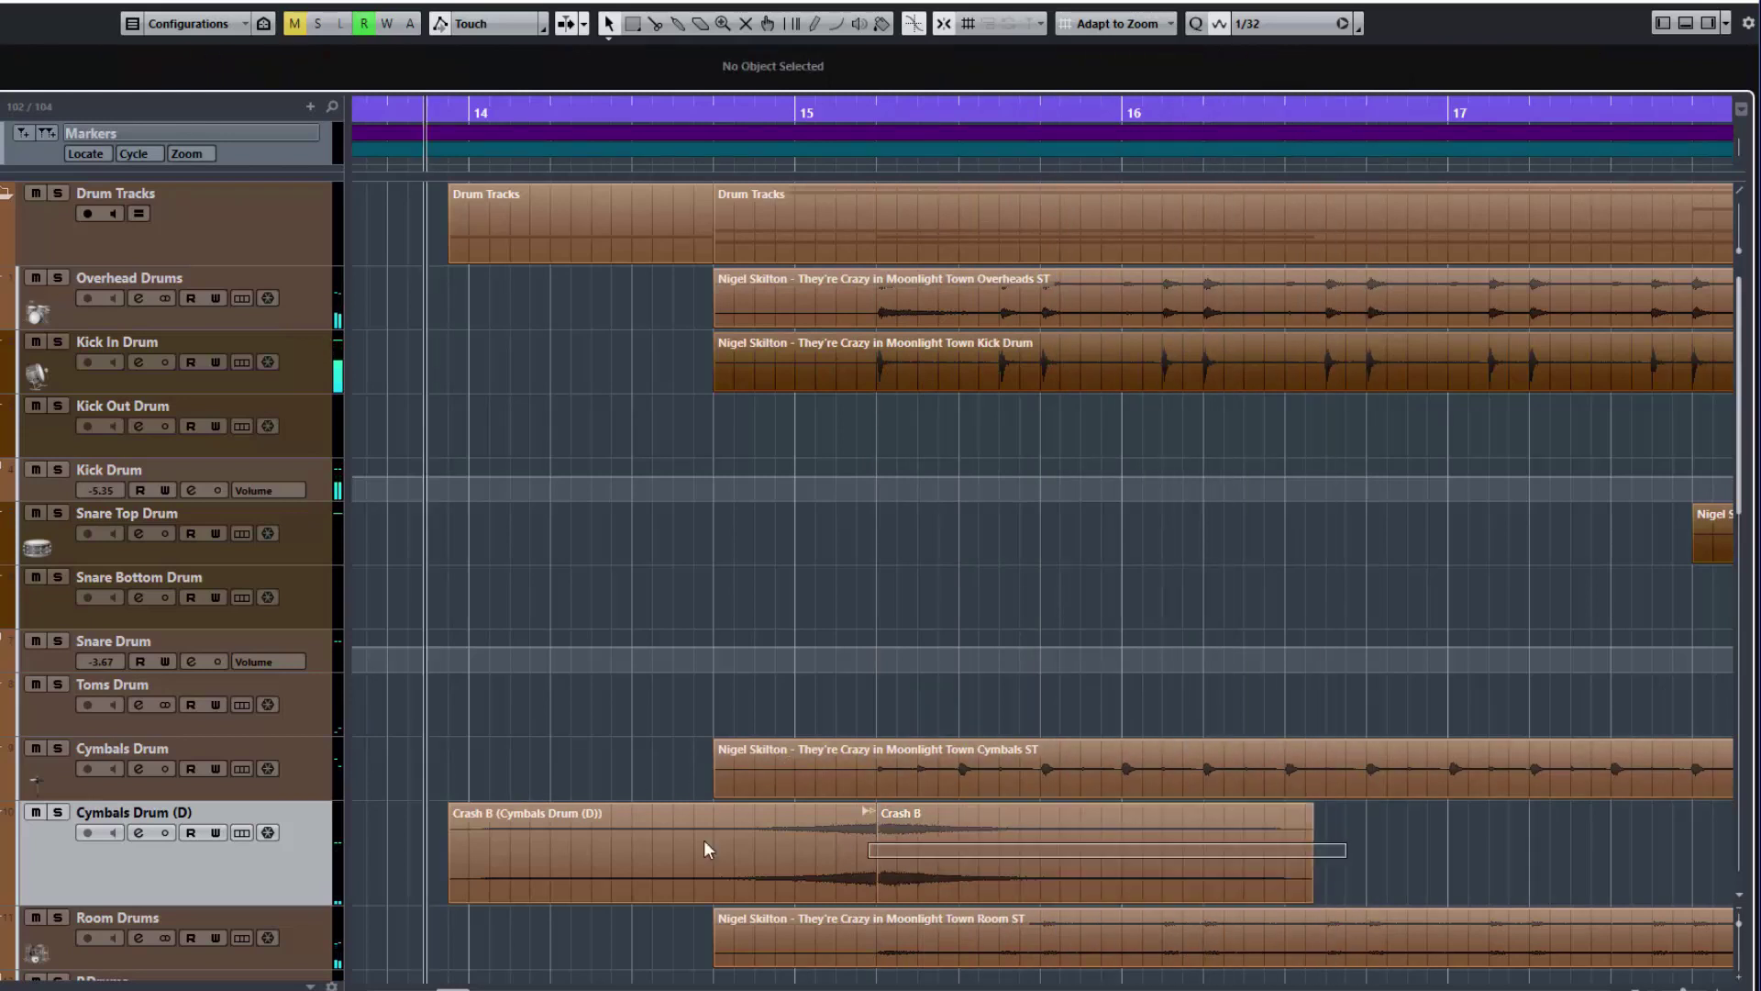
pyautogui.click(556, 840)
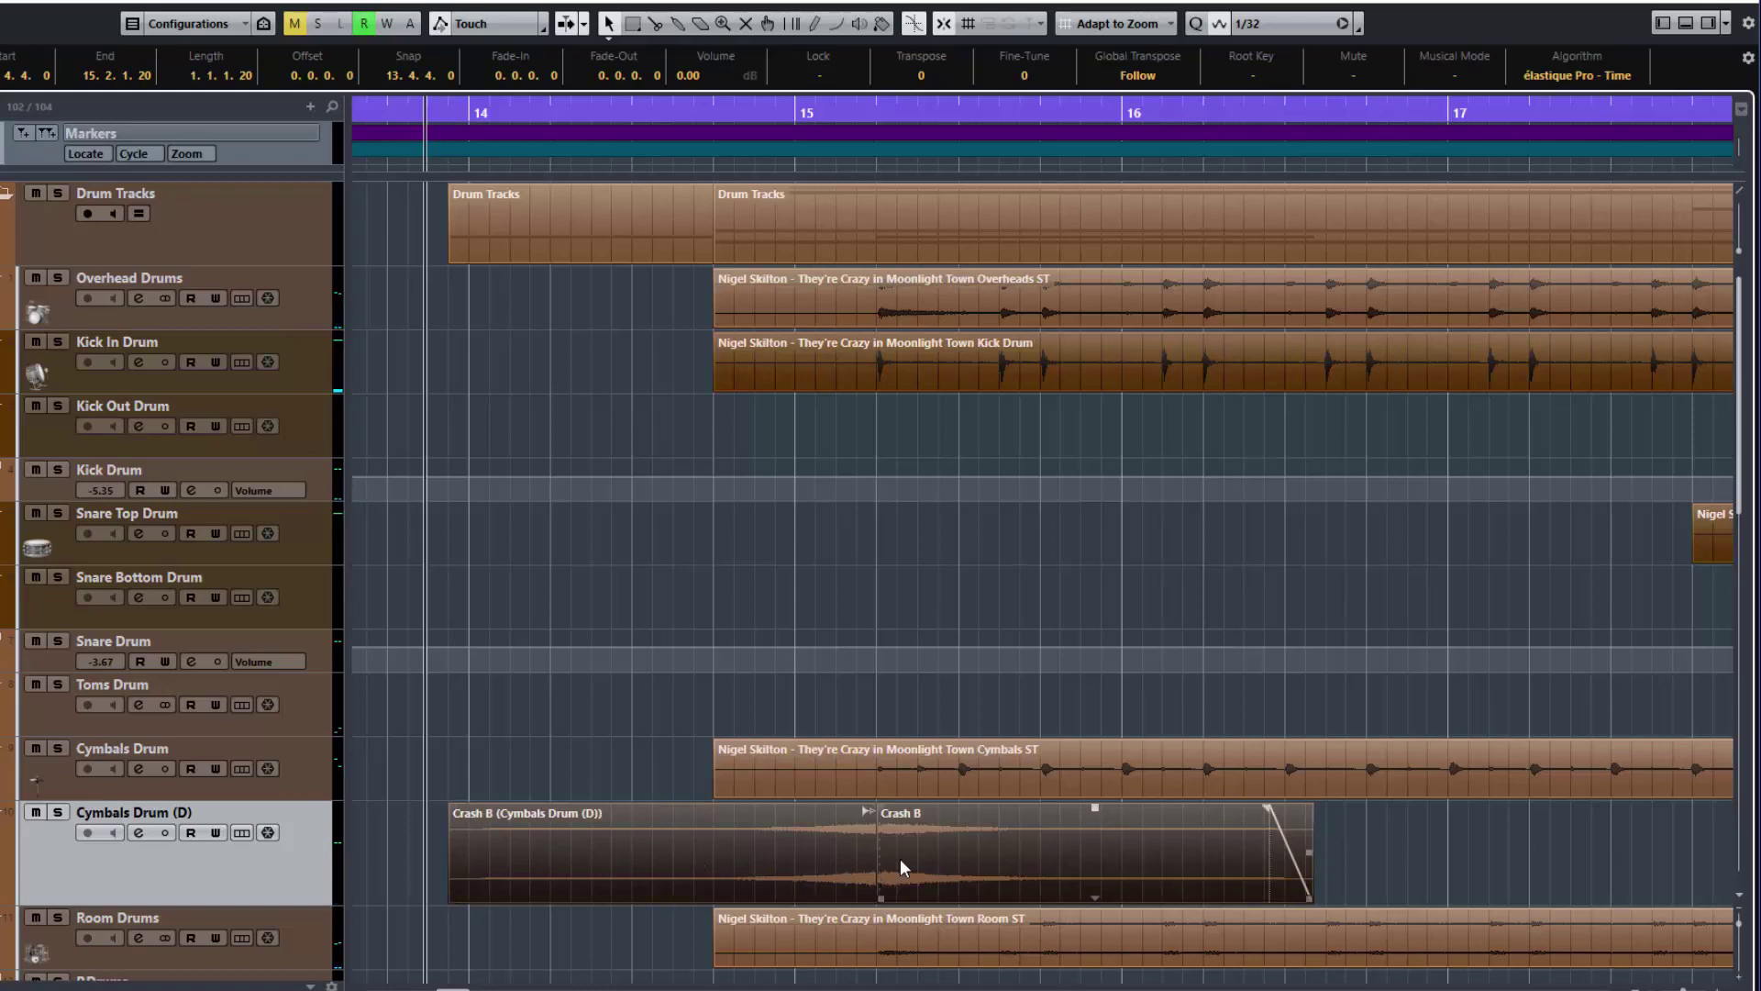
pyautogui.rightClick(825, 874)
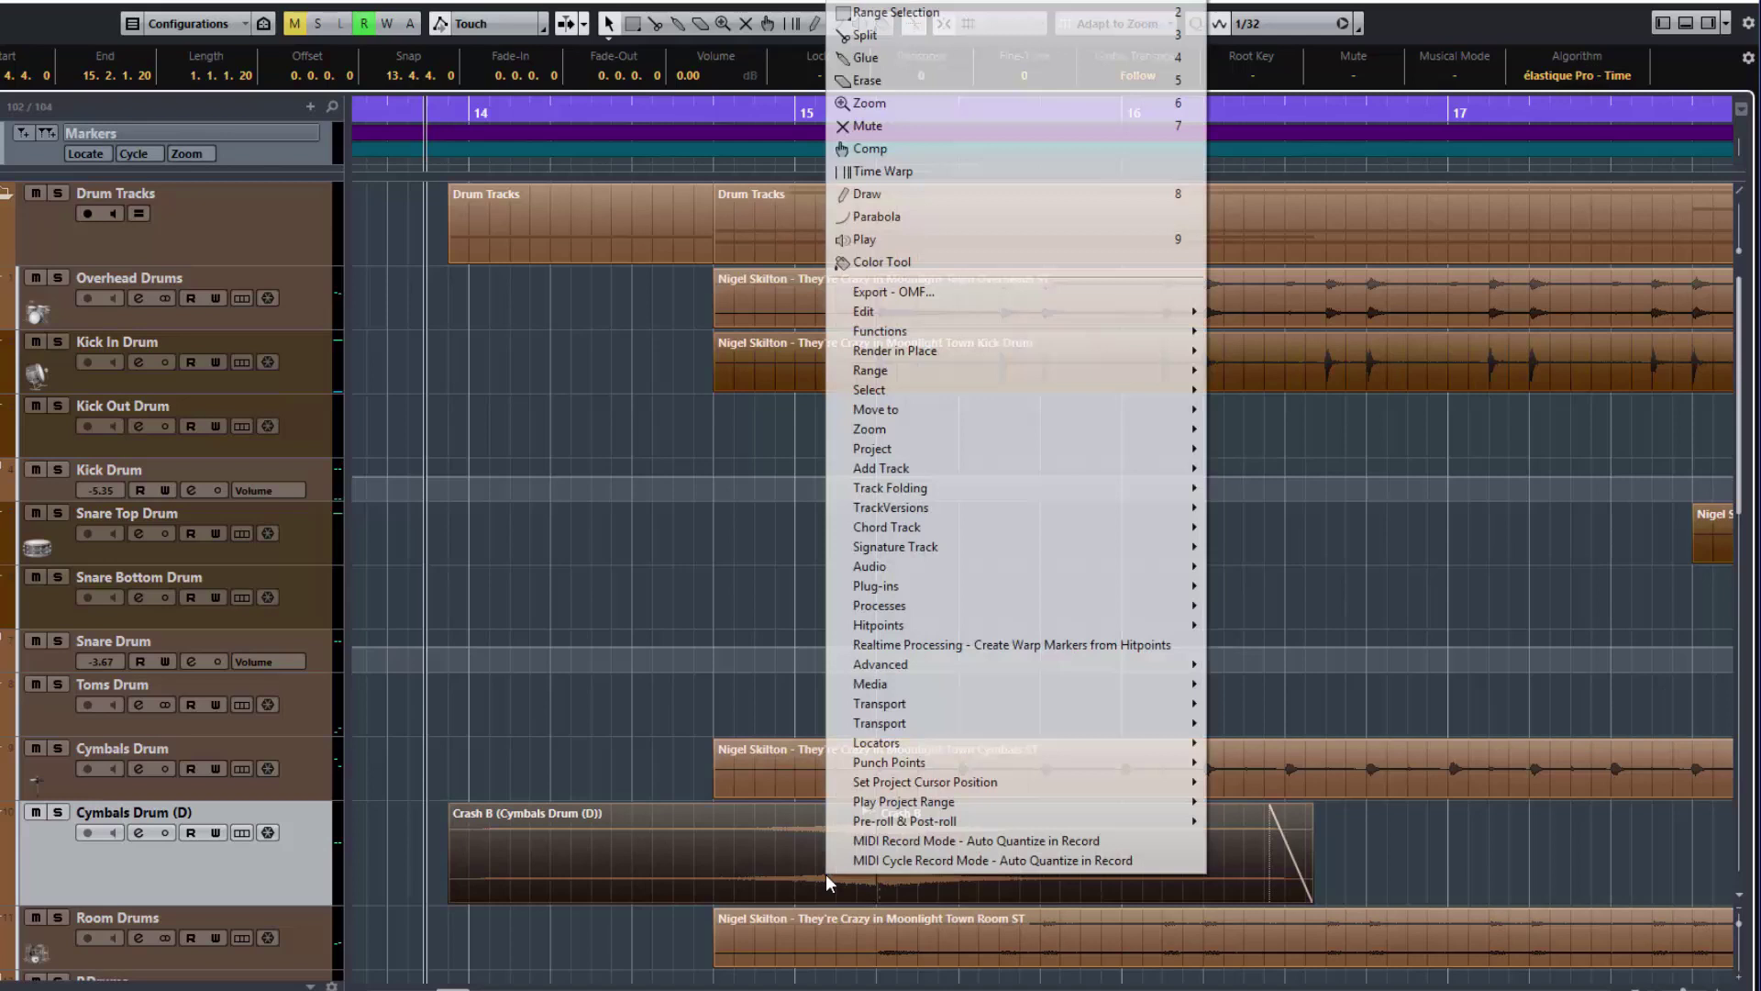
pyautogui.moveTo(921, 611)
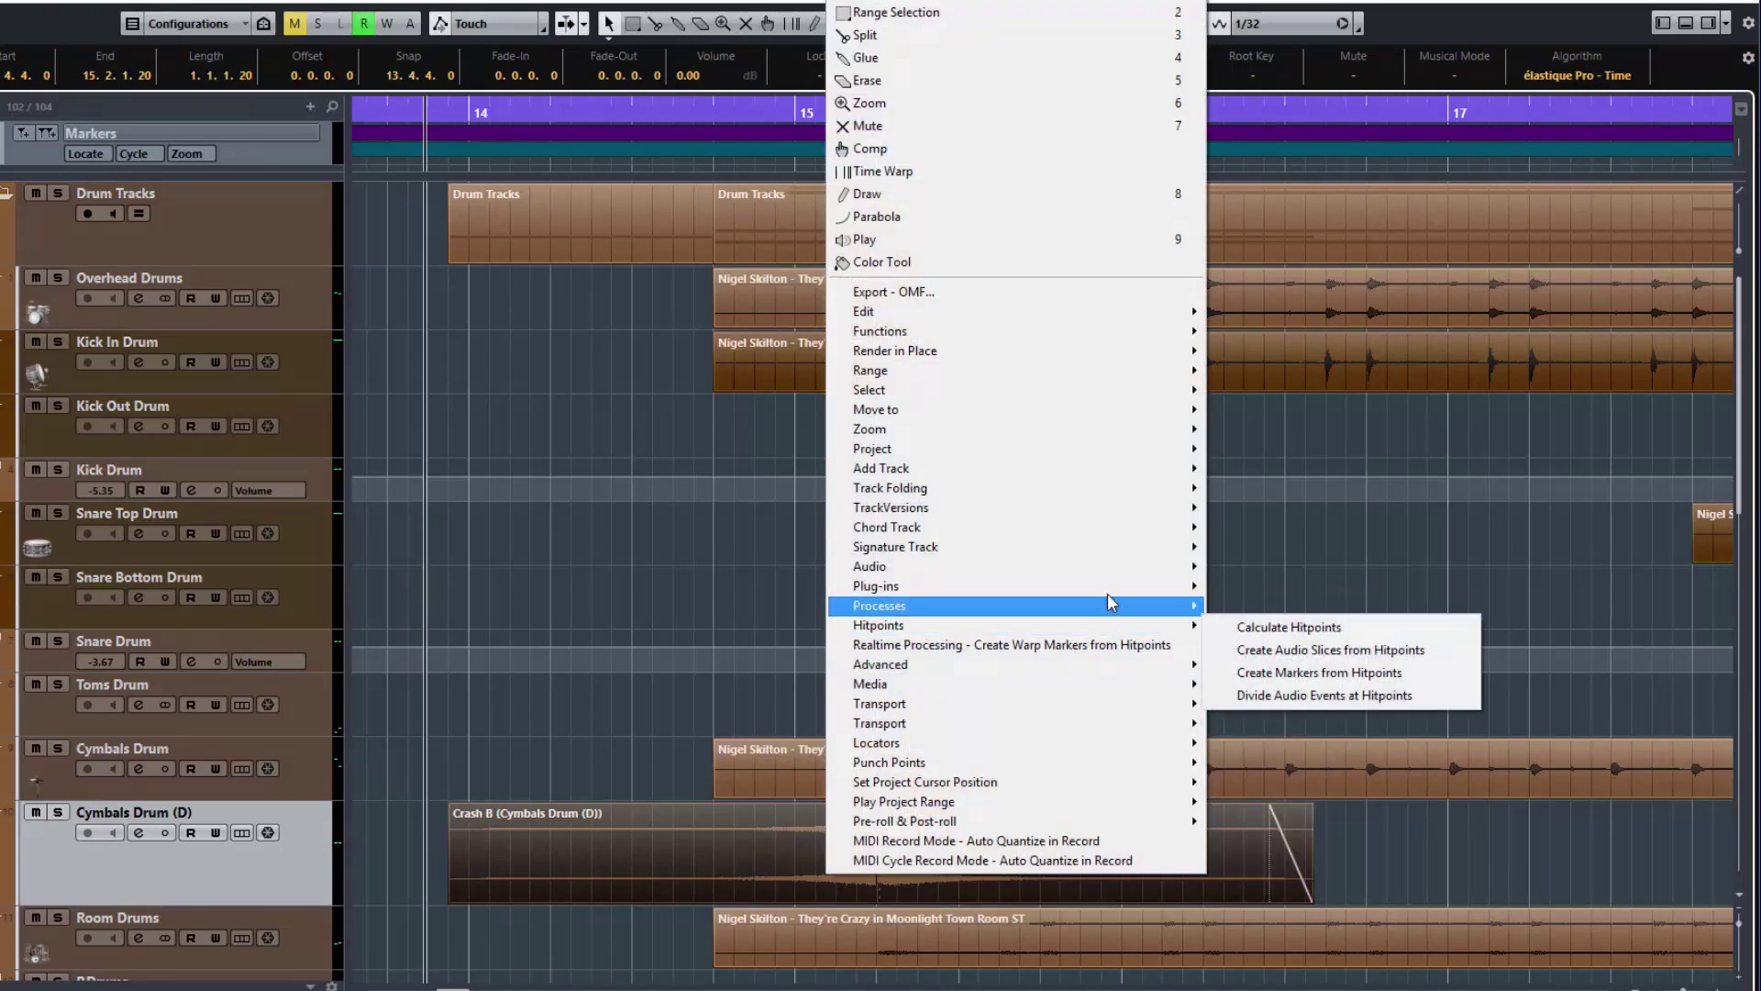
pyautogui.moveTo(1111, 578)
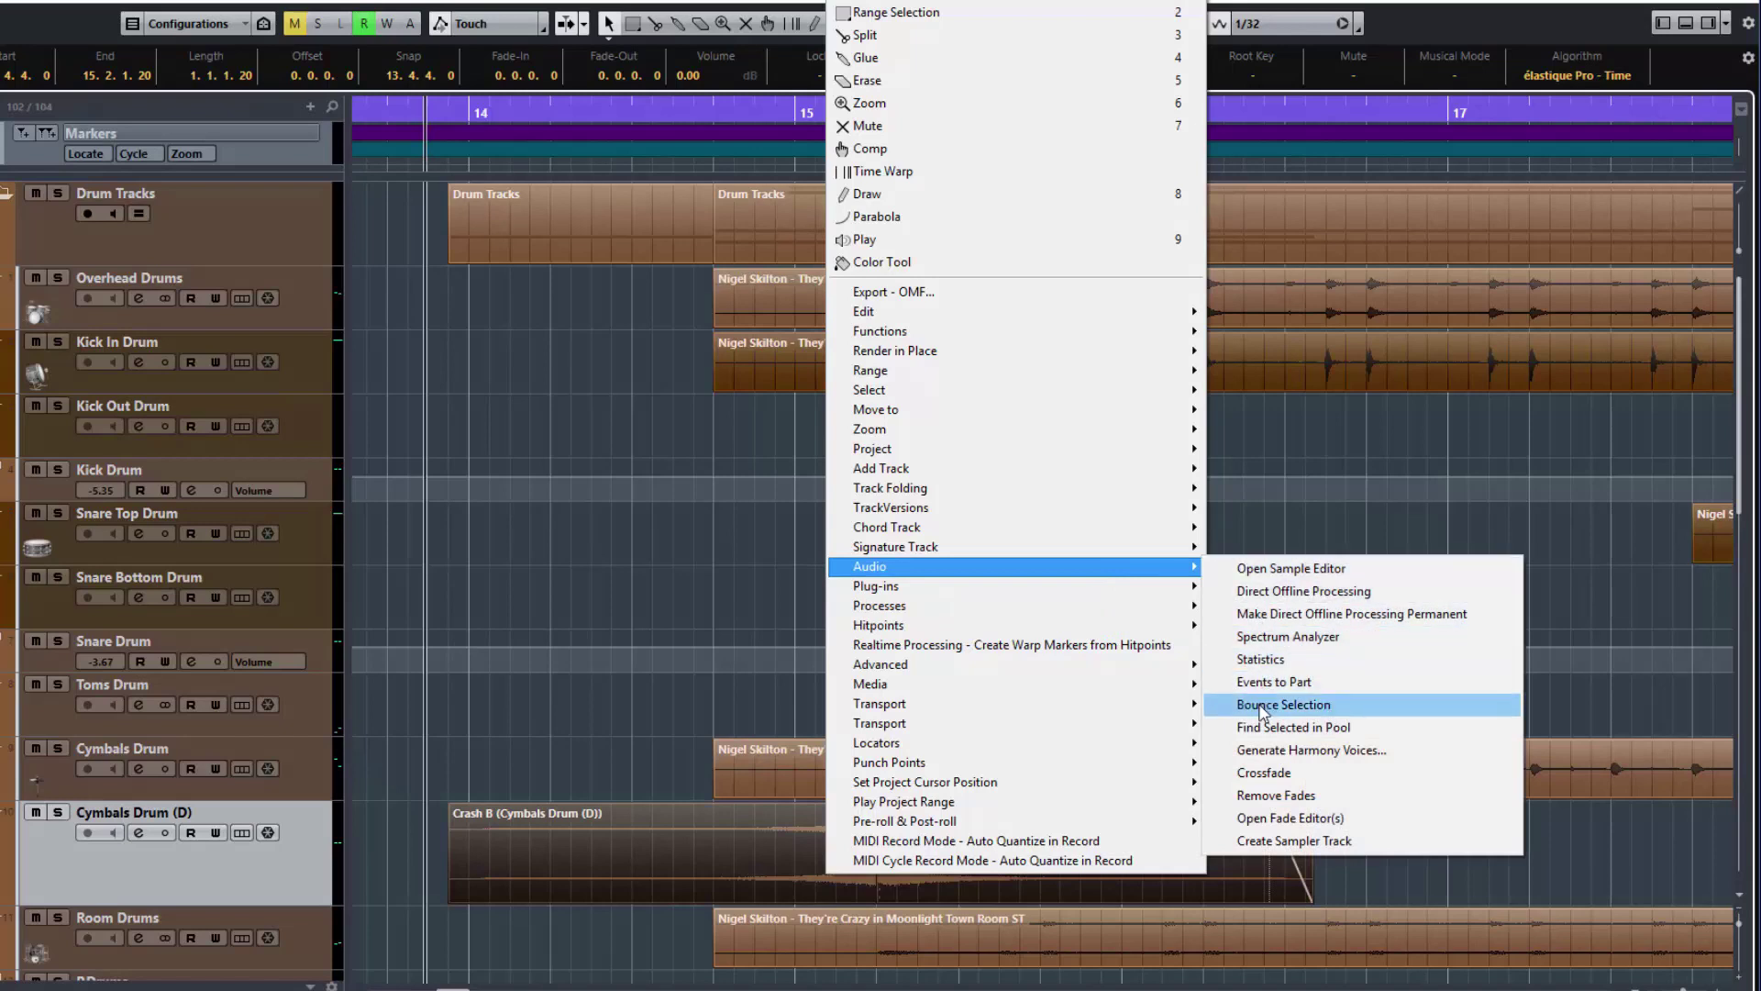
pyautogui.click(1258, 703)
pyautogui.click(729, 539)
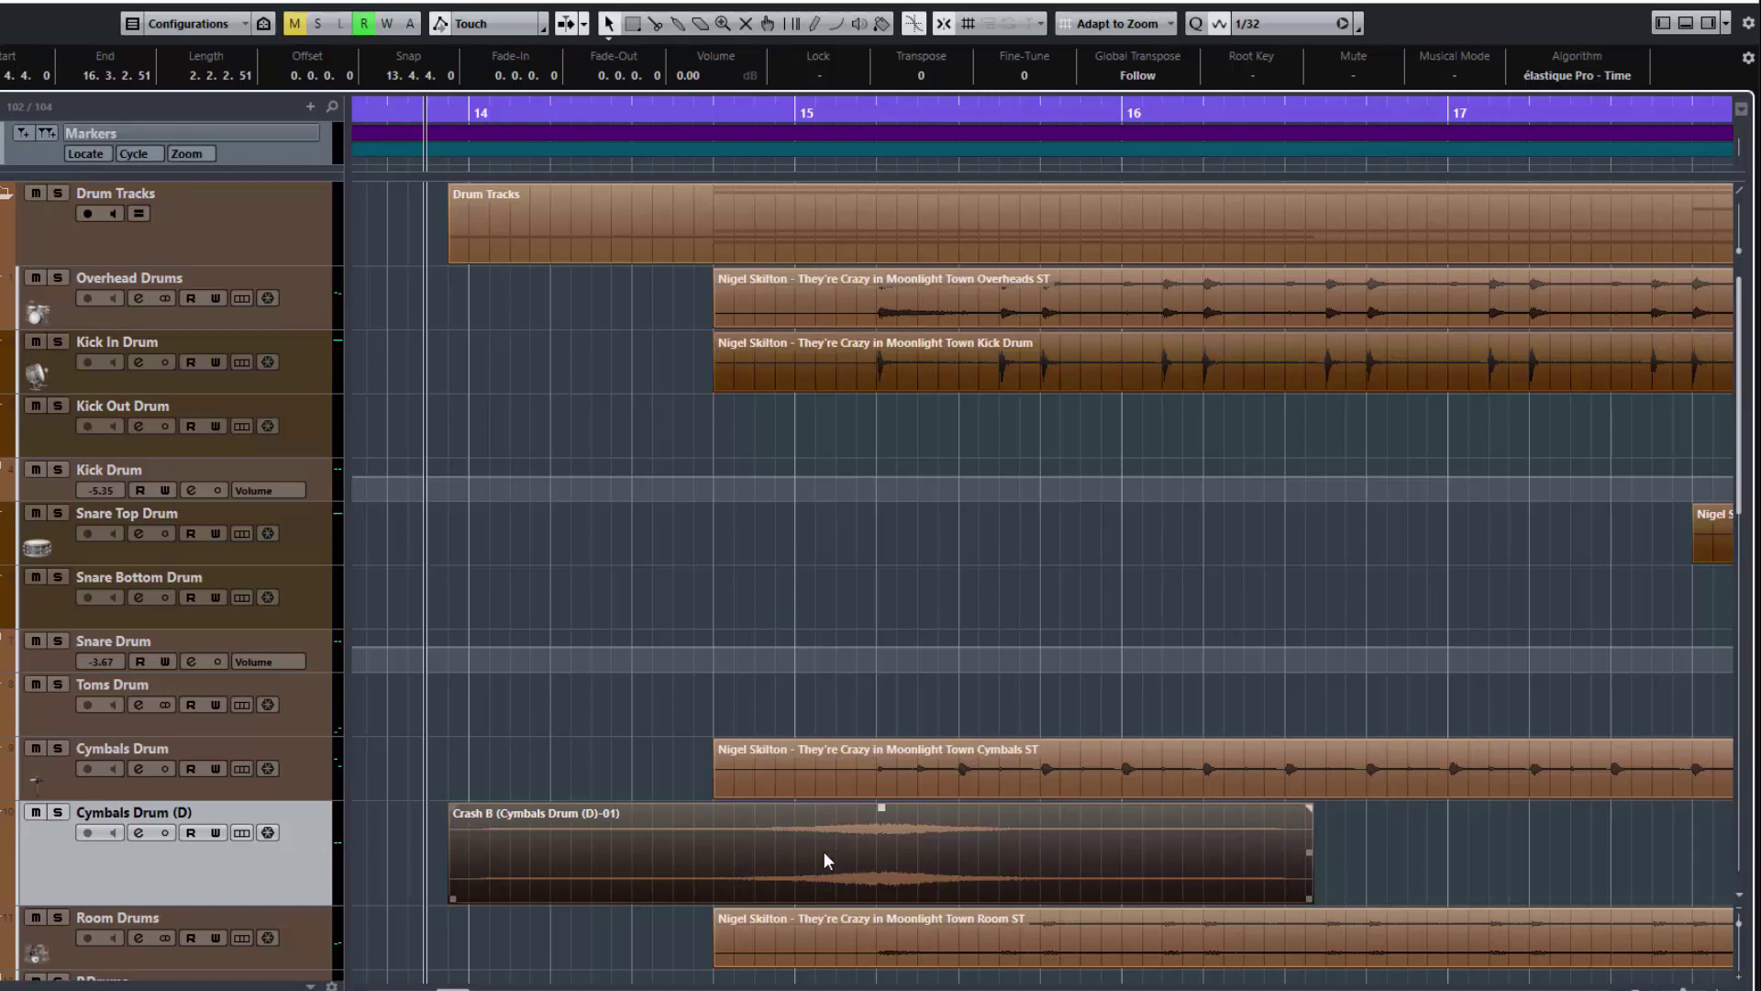
# Undo the bounce and crash edits back to the single unreversed Crash B at 16.1.2.0, with Cymbals Drum (D) soloed
pyautogui.hotkey('ctrl', 'z')
pyautogui.press('s')
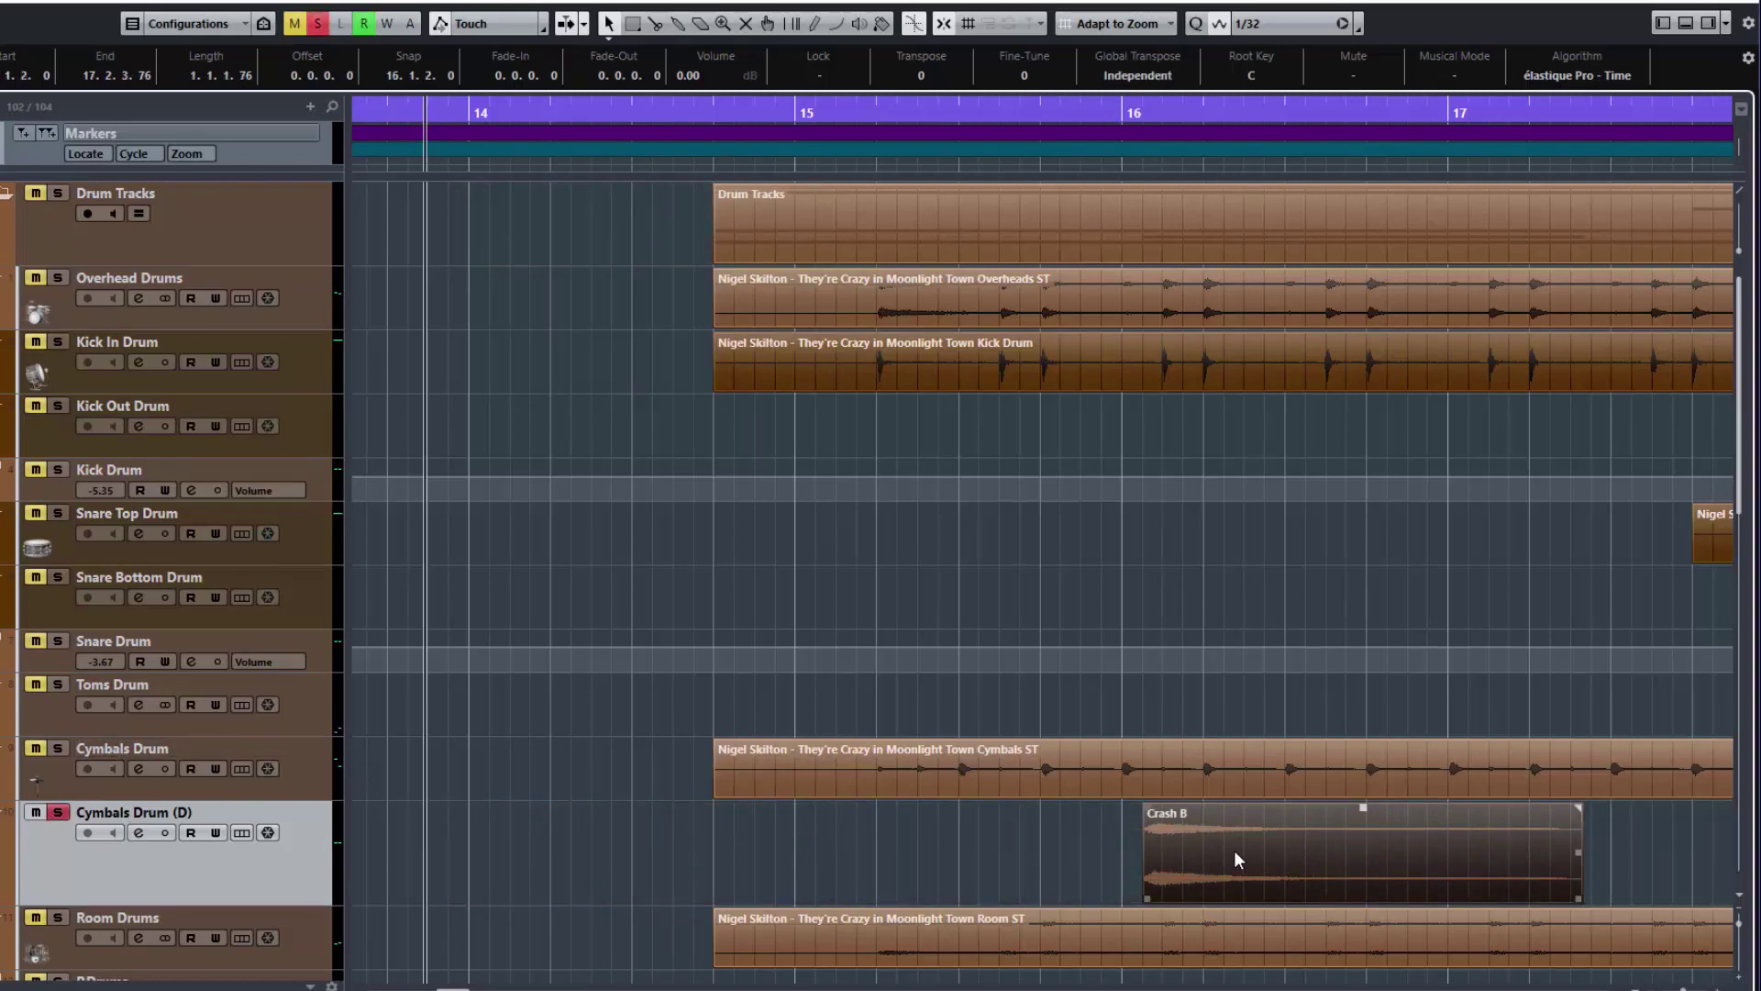
# Search the media browser for "swell", audition the 110 Dance Cymbal Swell samples and refine the search to "cymbal swe"
pyautogui.click(1708, 22)
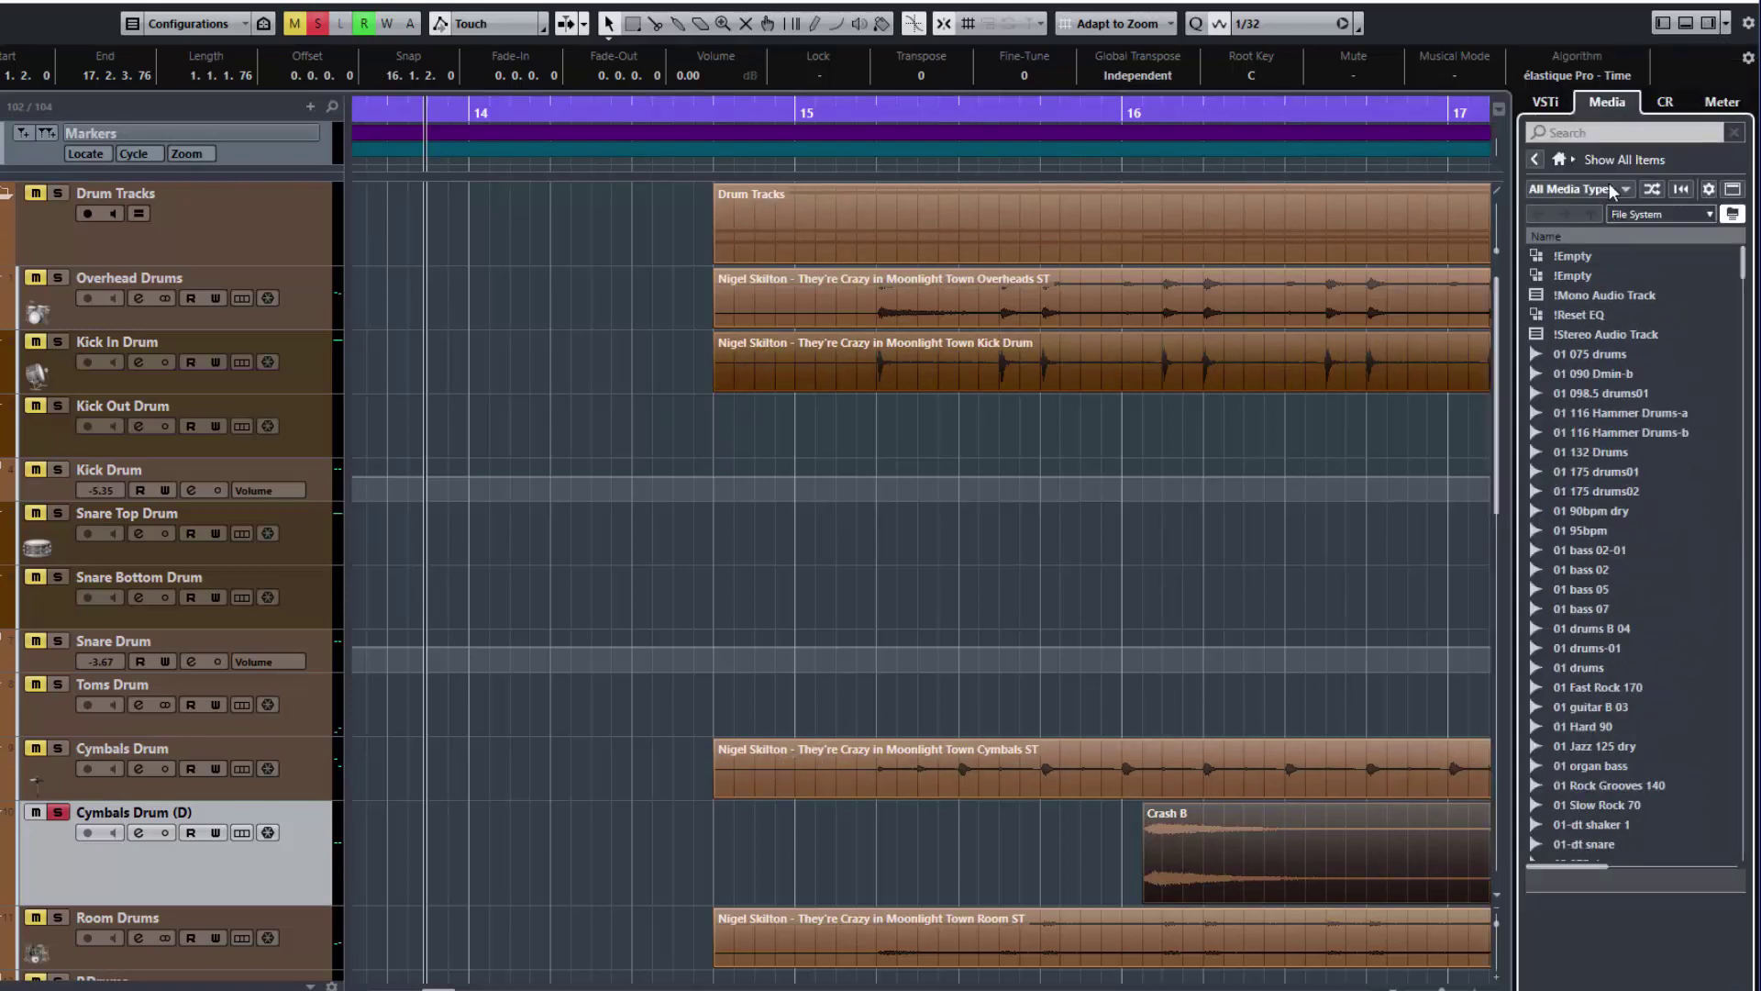
pyautogui.click(1618, 137)
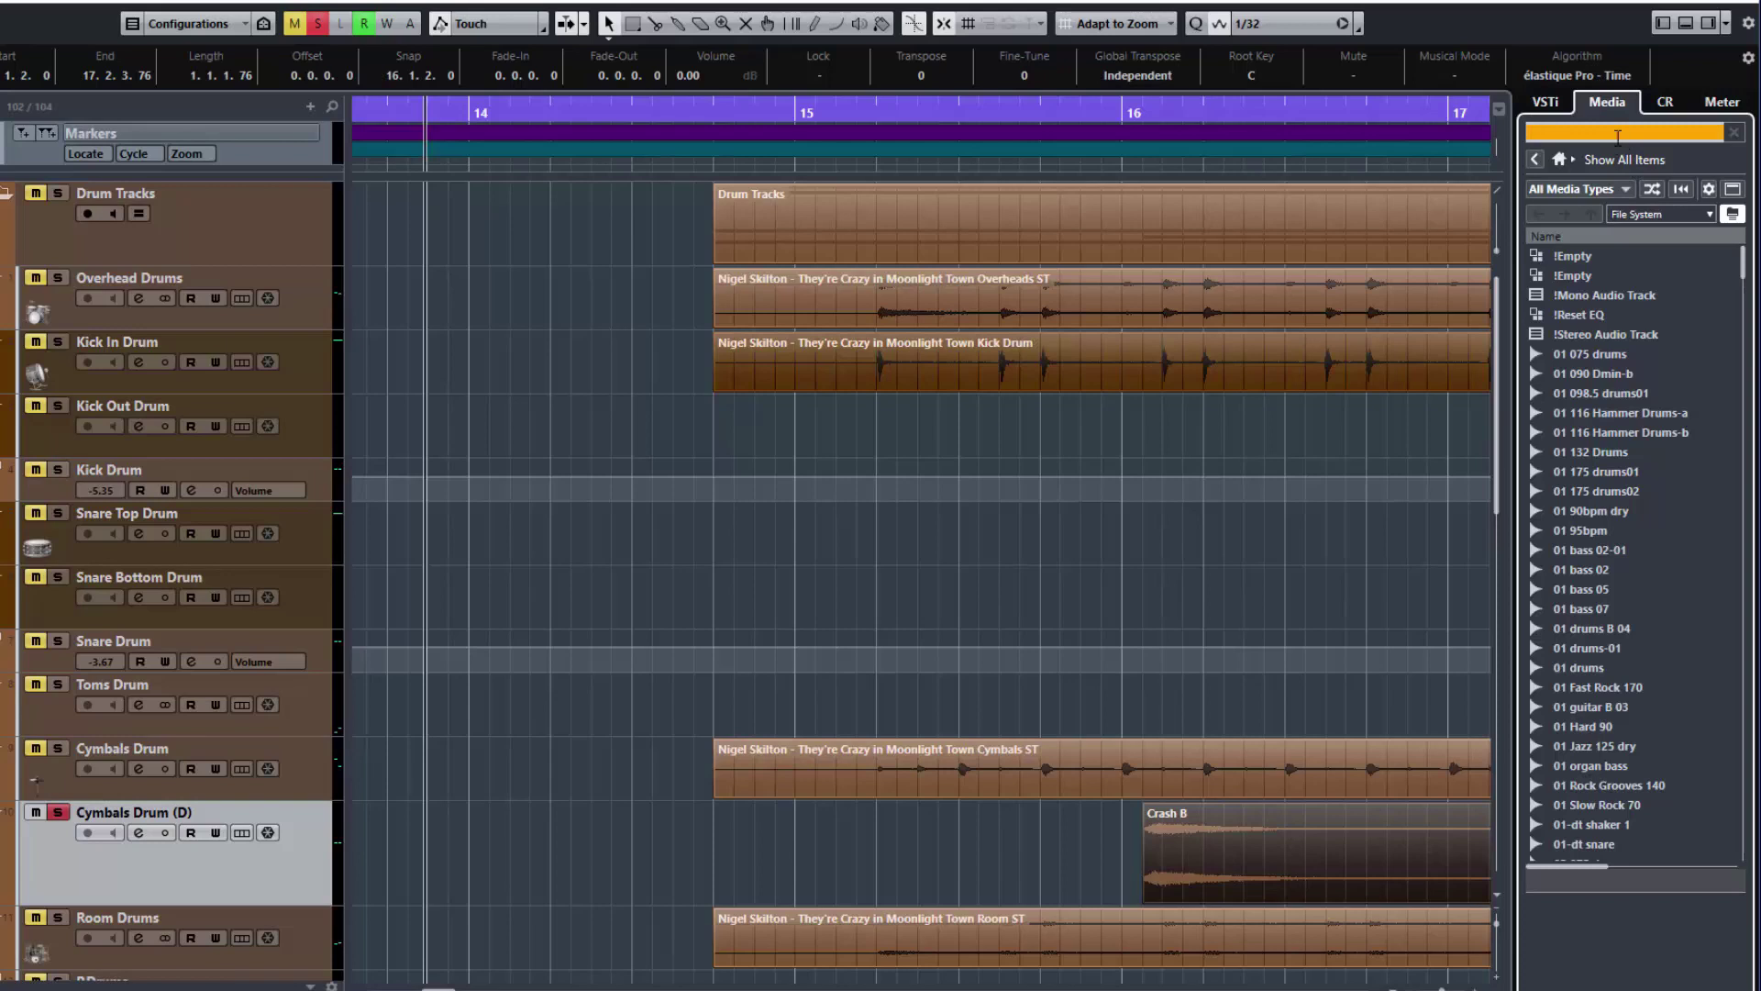
pyautogui.write('swell')
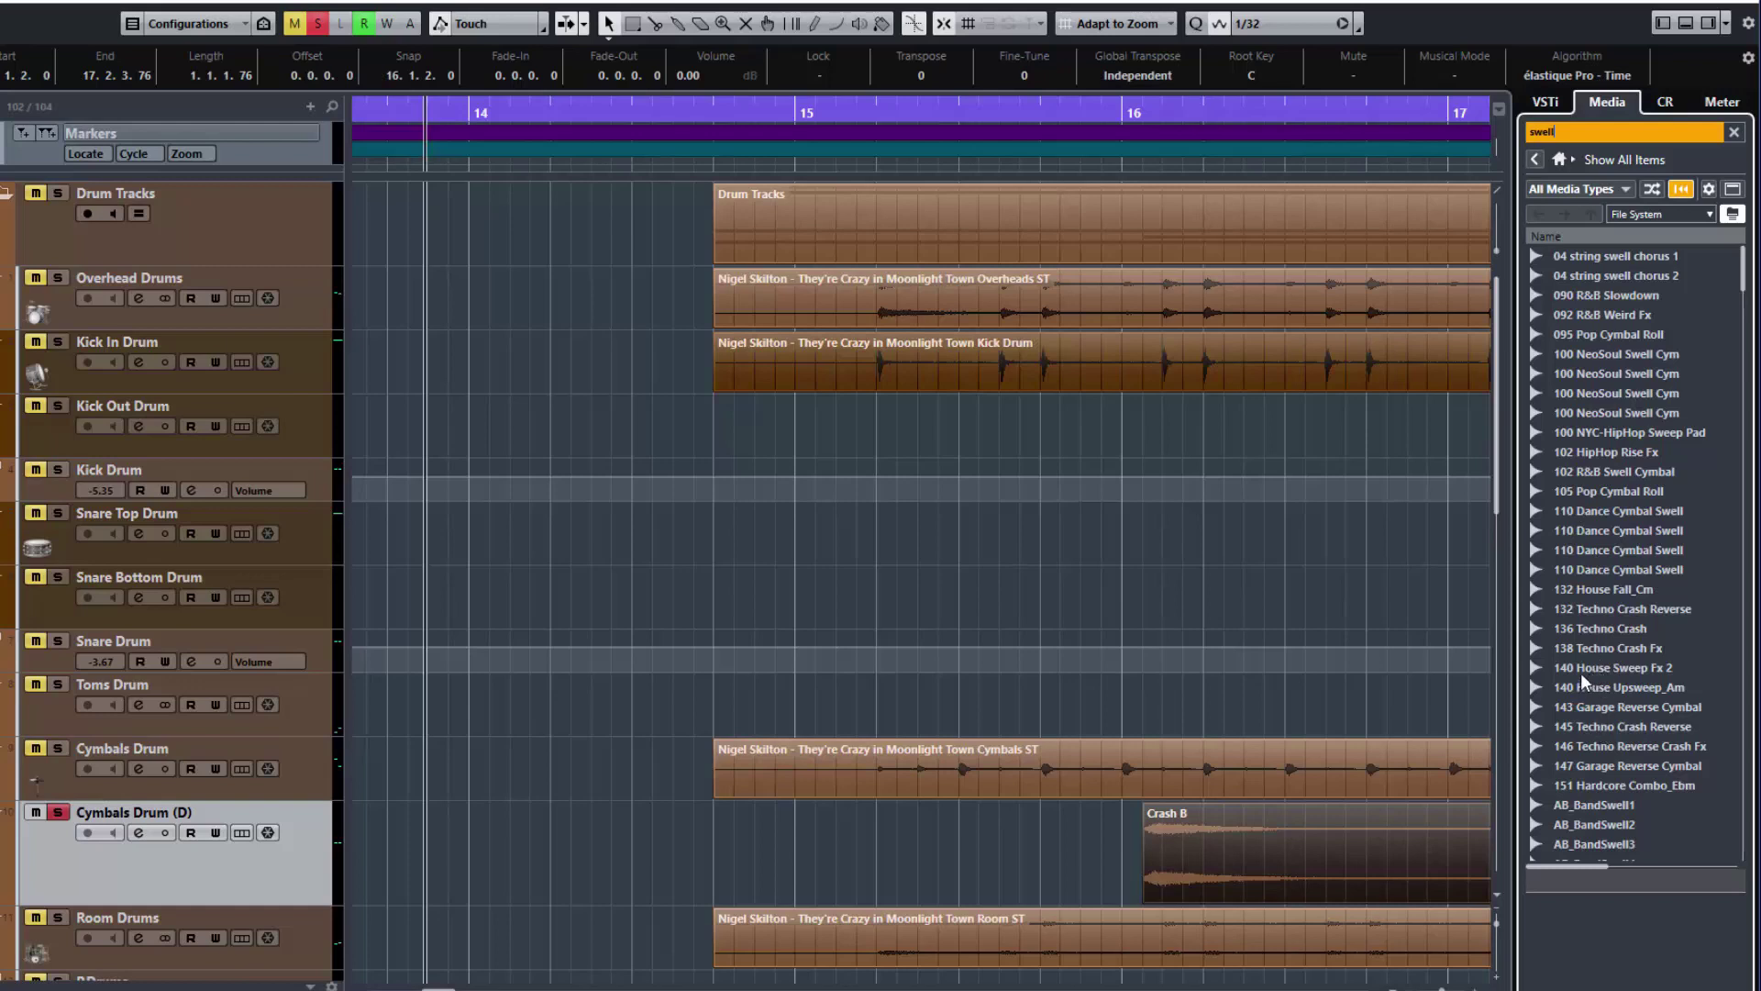
pyautogui.click(1587, 512)
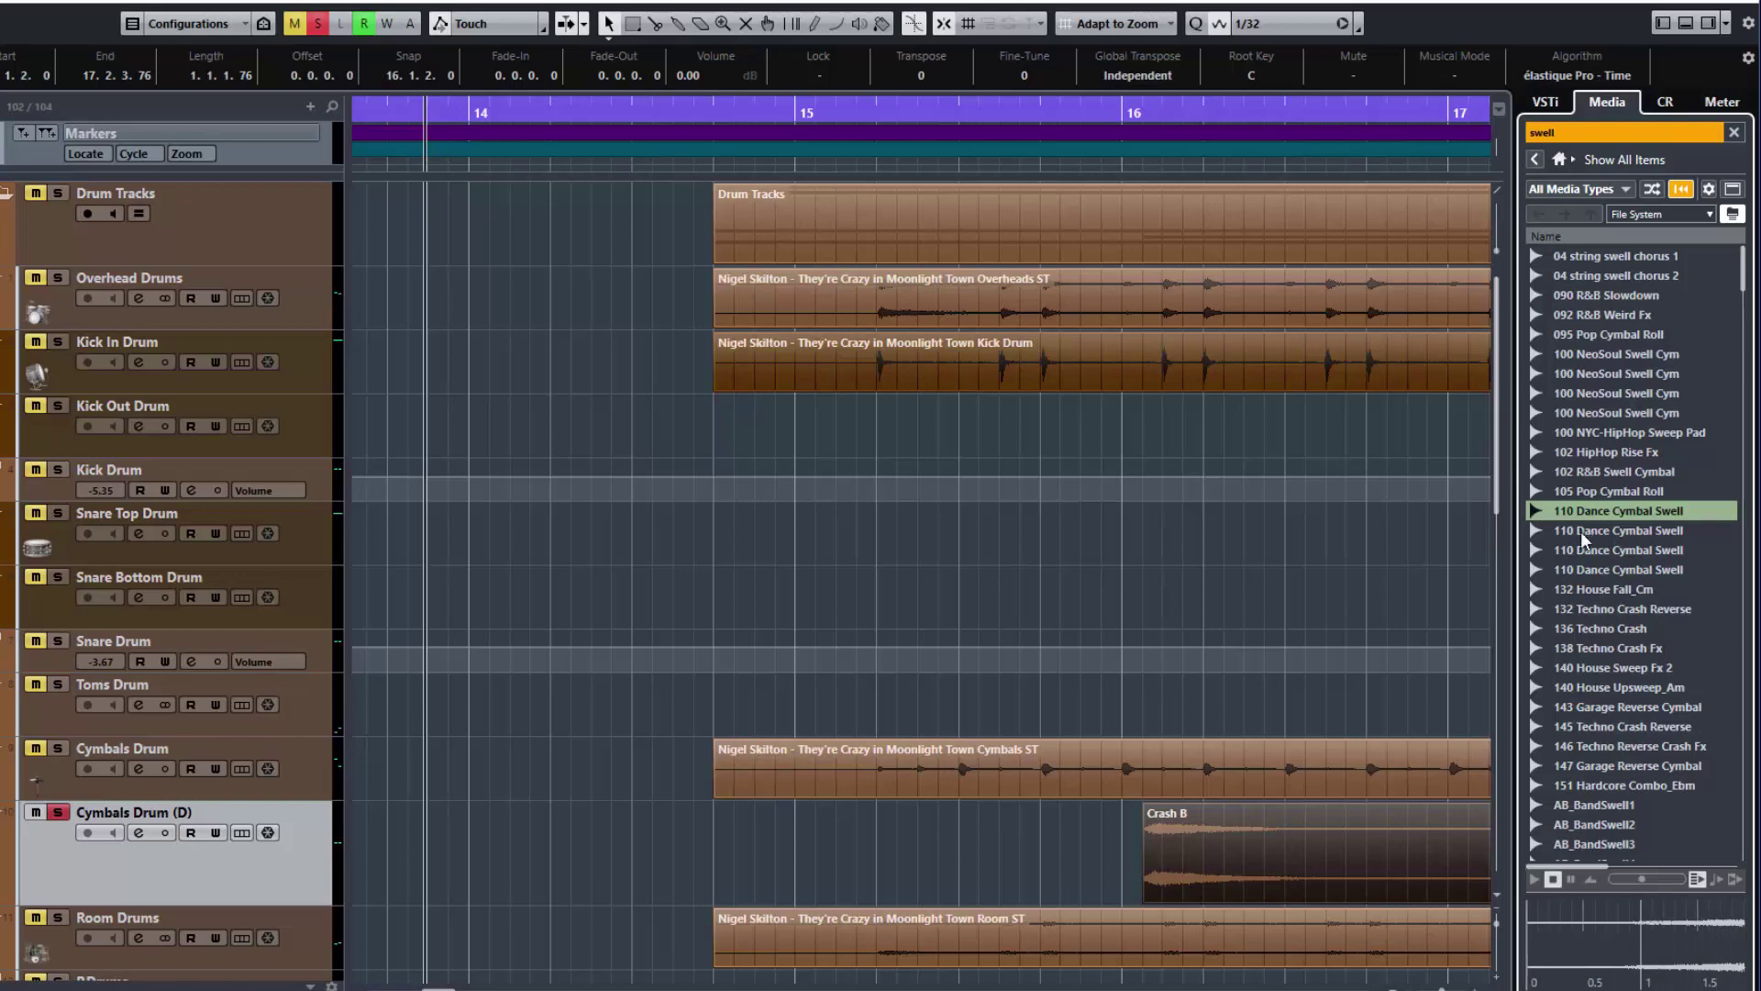
pyautogui.click(1582, 531)
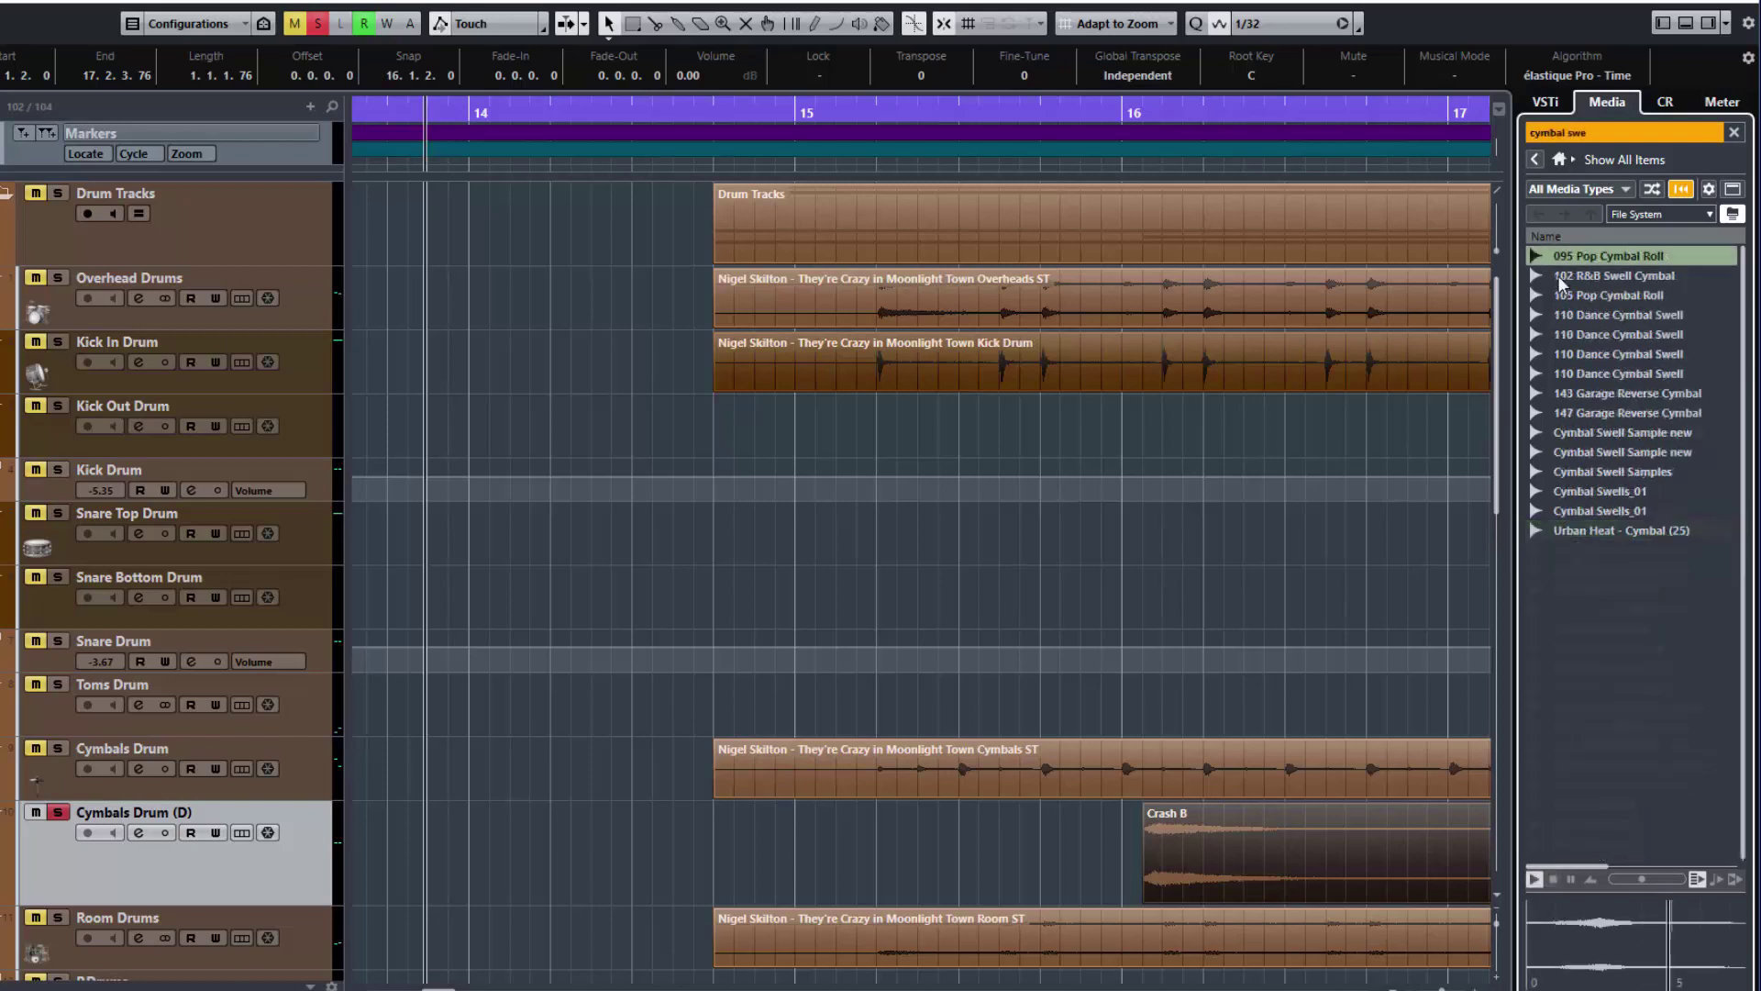
# Audition 095 Pop Cymbal Roll and 102 R&B Swell Cymbal, and import the R&B swell onto Cymbals Drum (D) at 14.3.3.0
pyautogui.click(1560, 276)
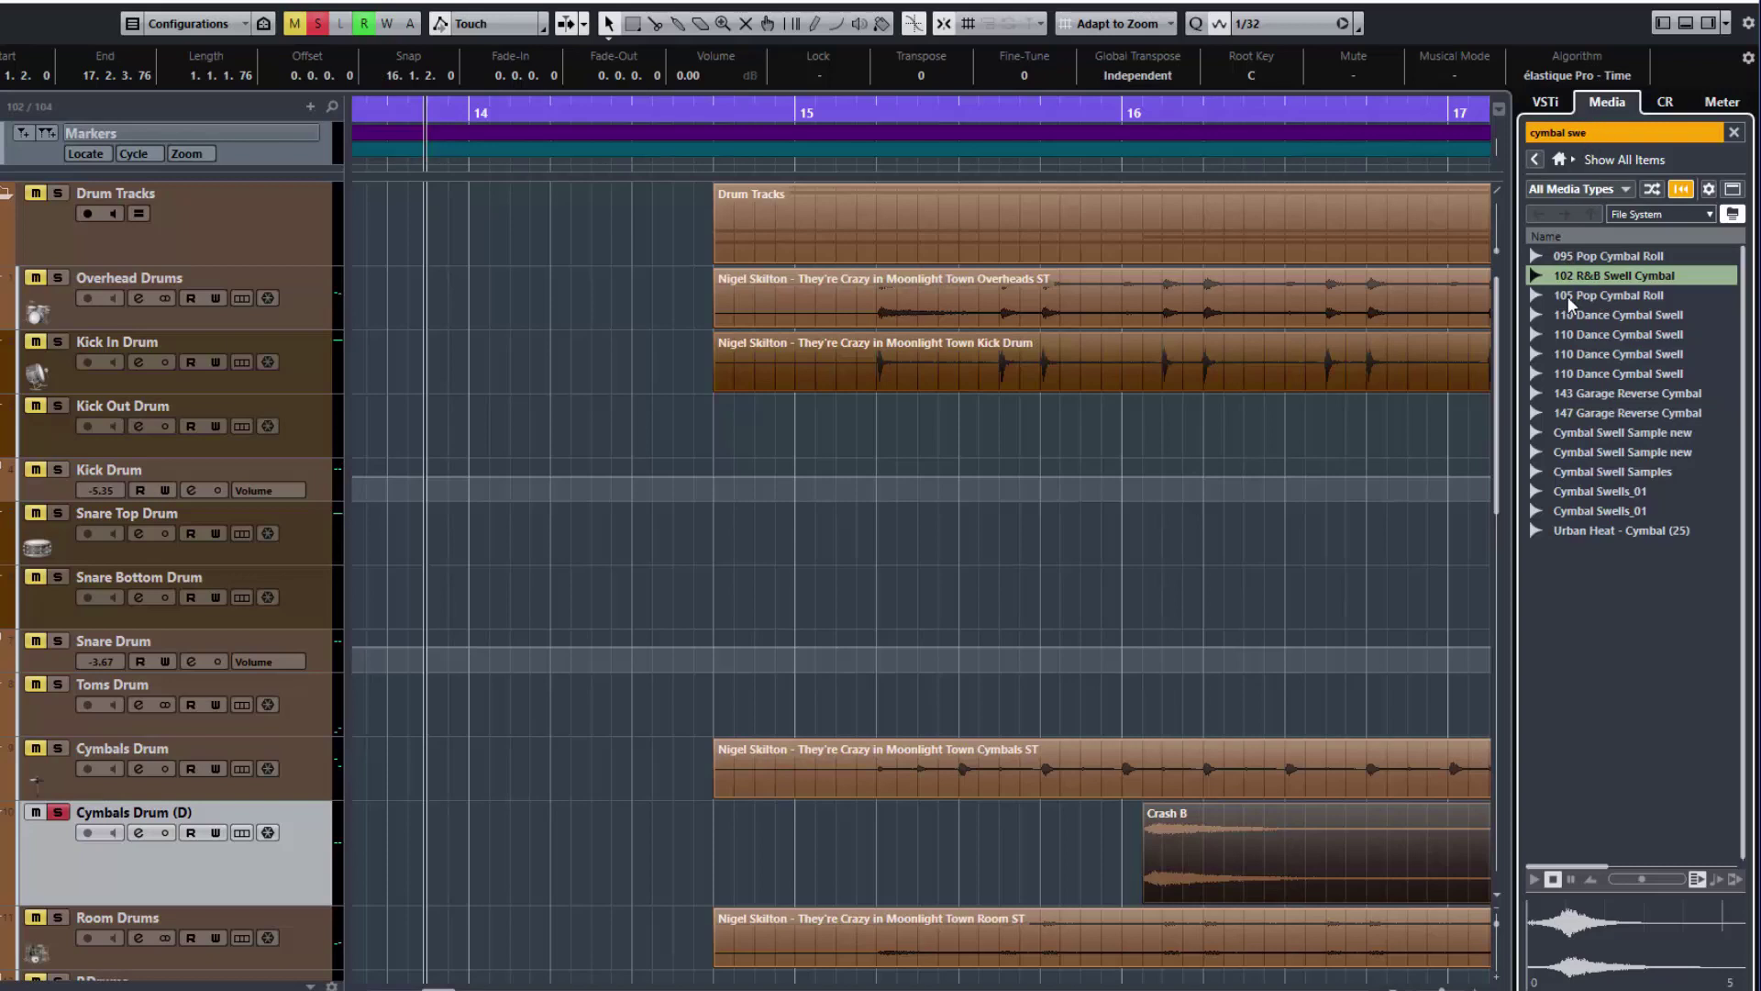
pyautogui.click(1578, 260)
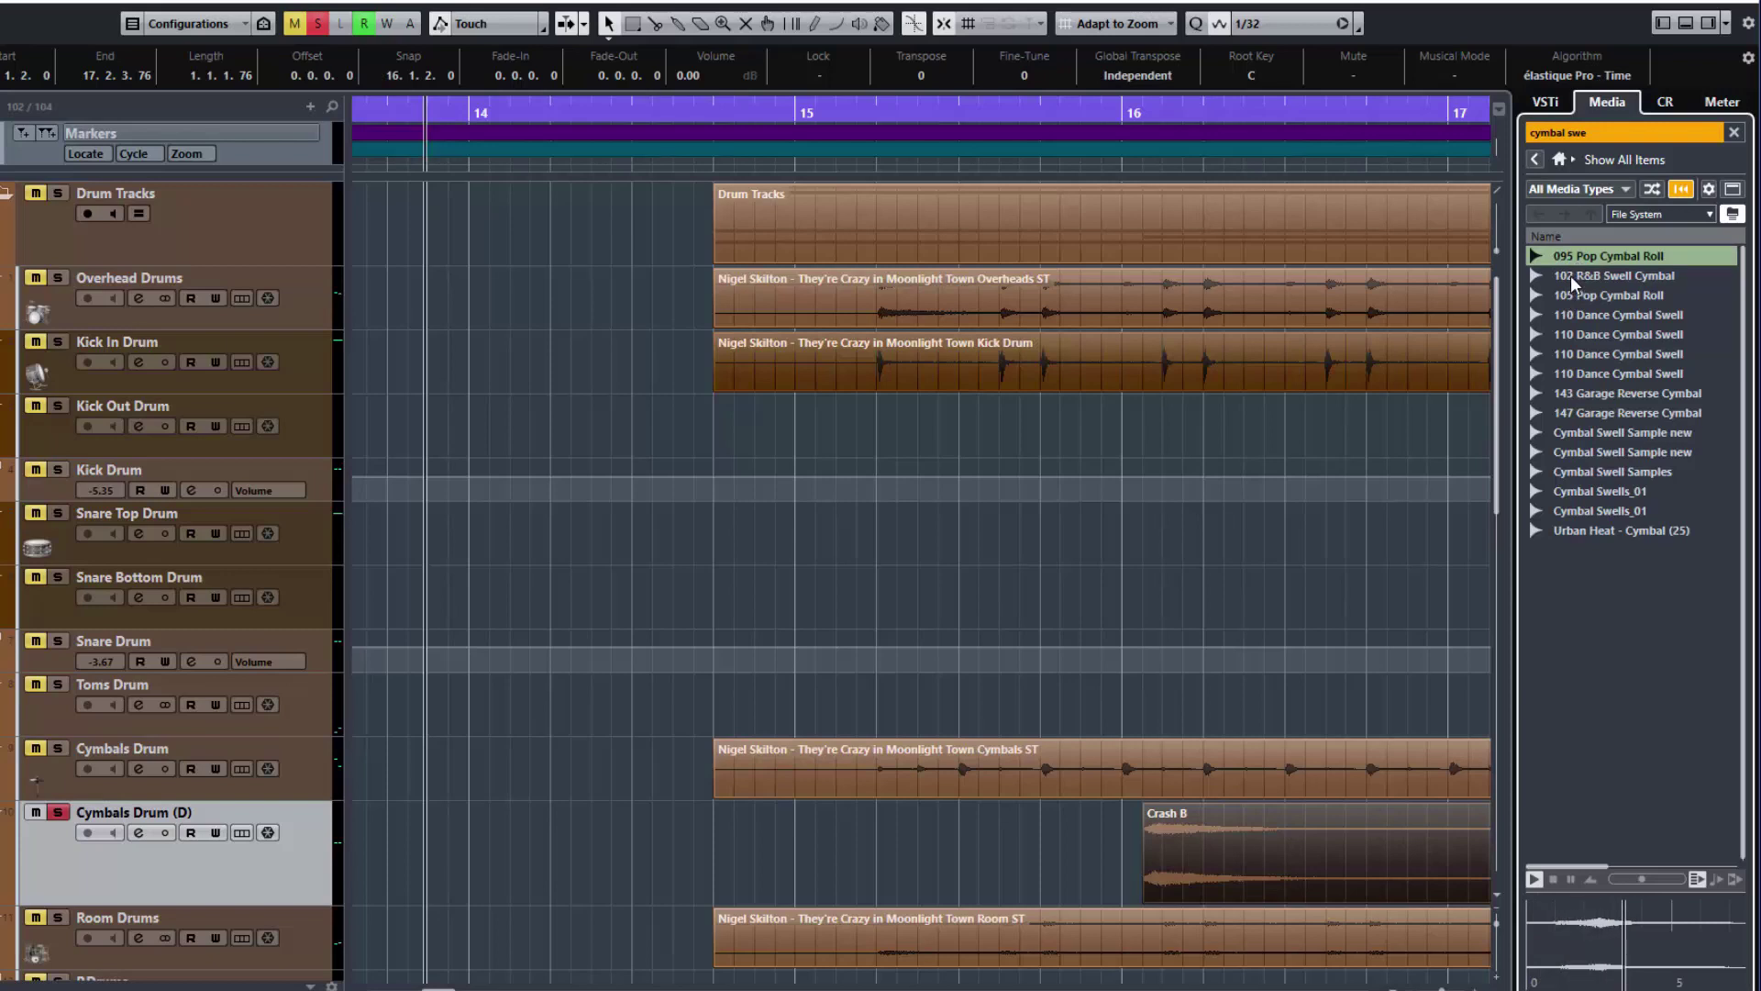
pyautogui.click(1571, 275)
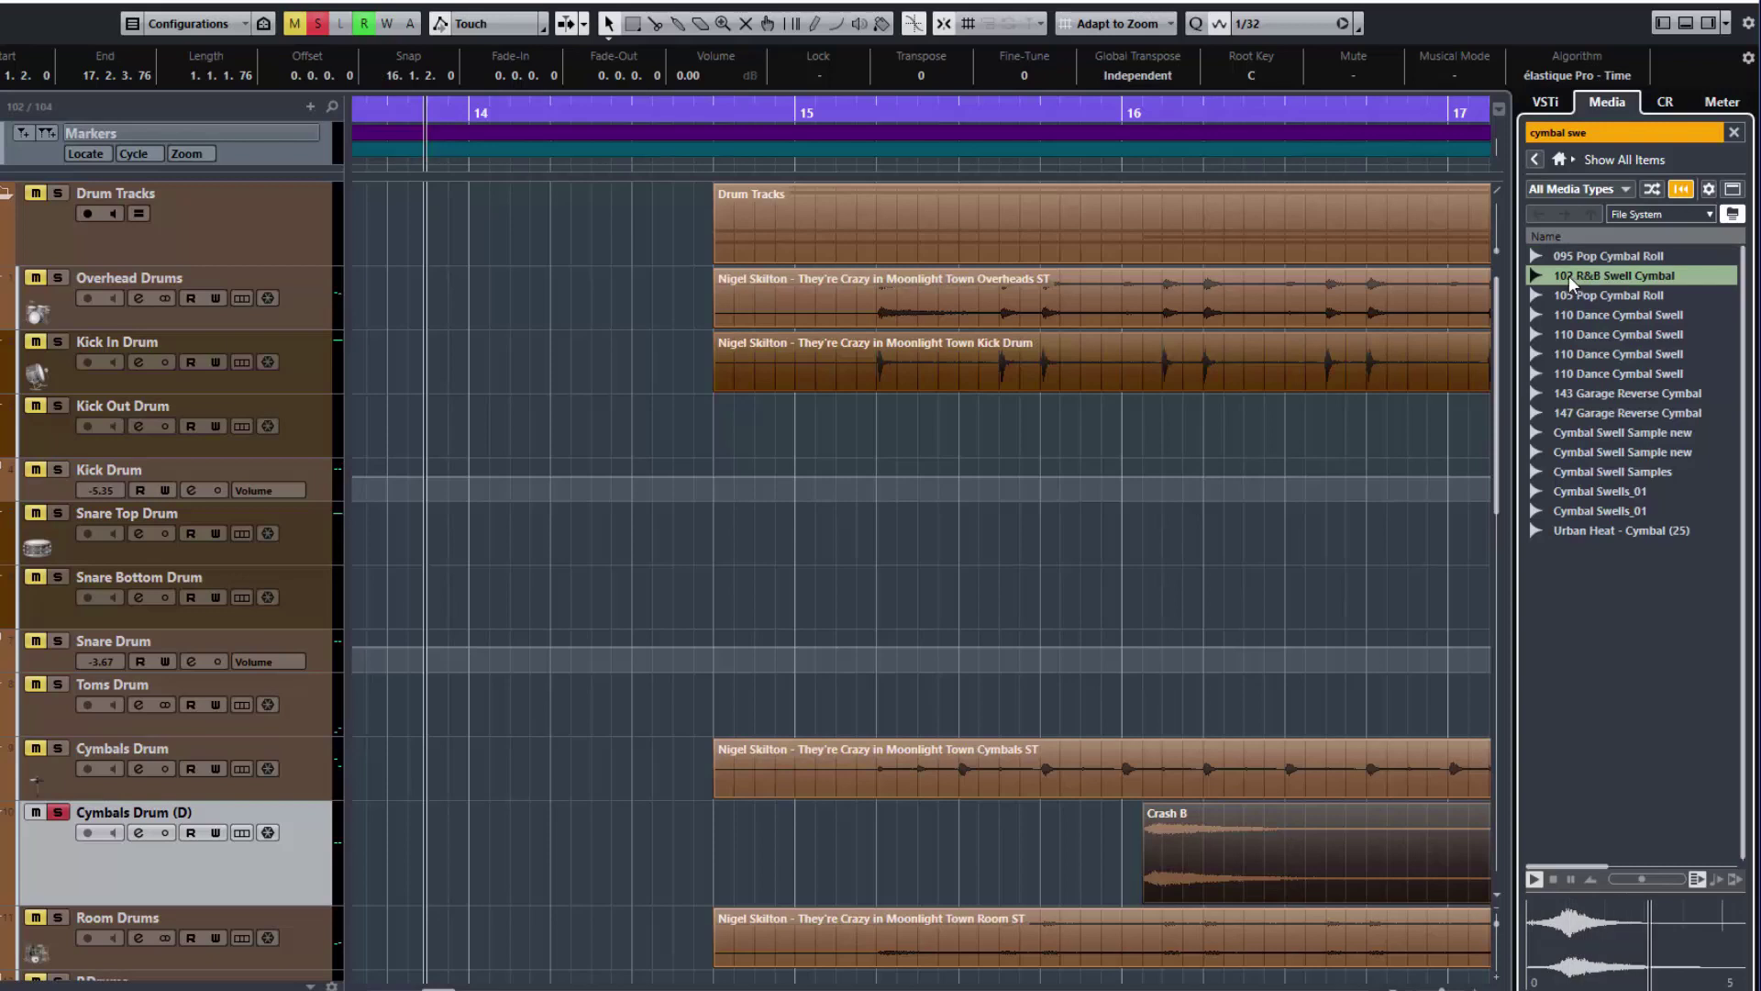
pyautogui.moveTo(1569, 275); pyautogui.dragTo(671, 844)
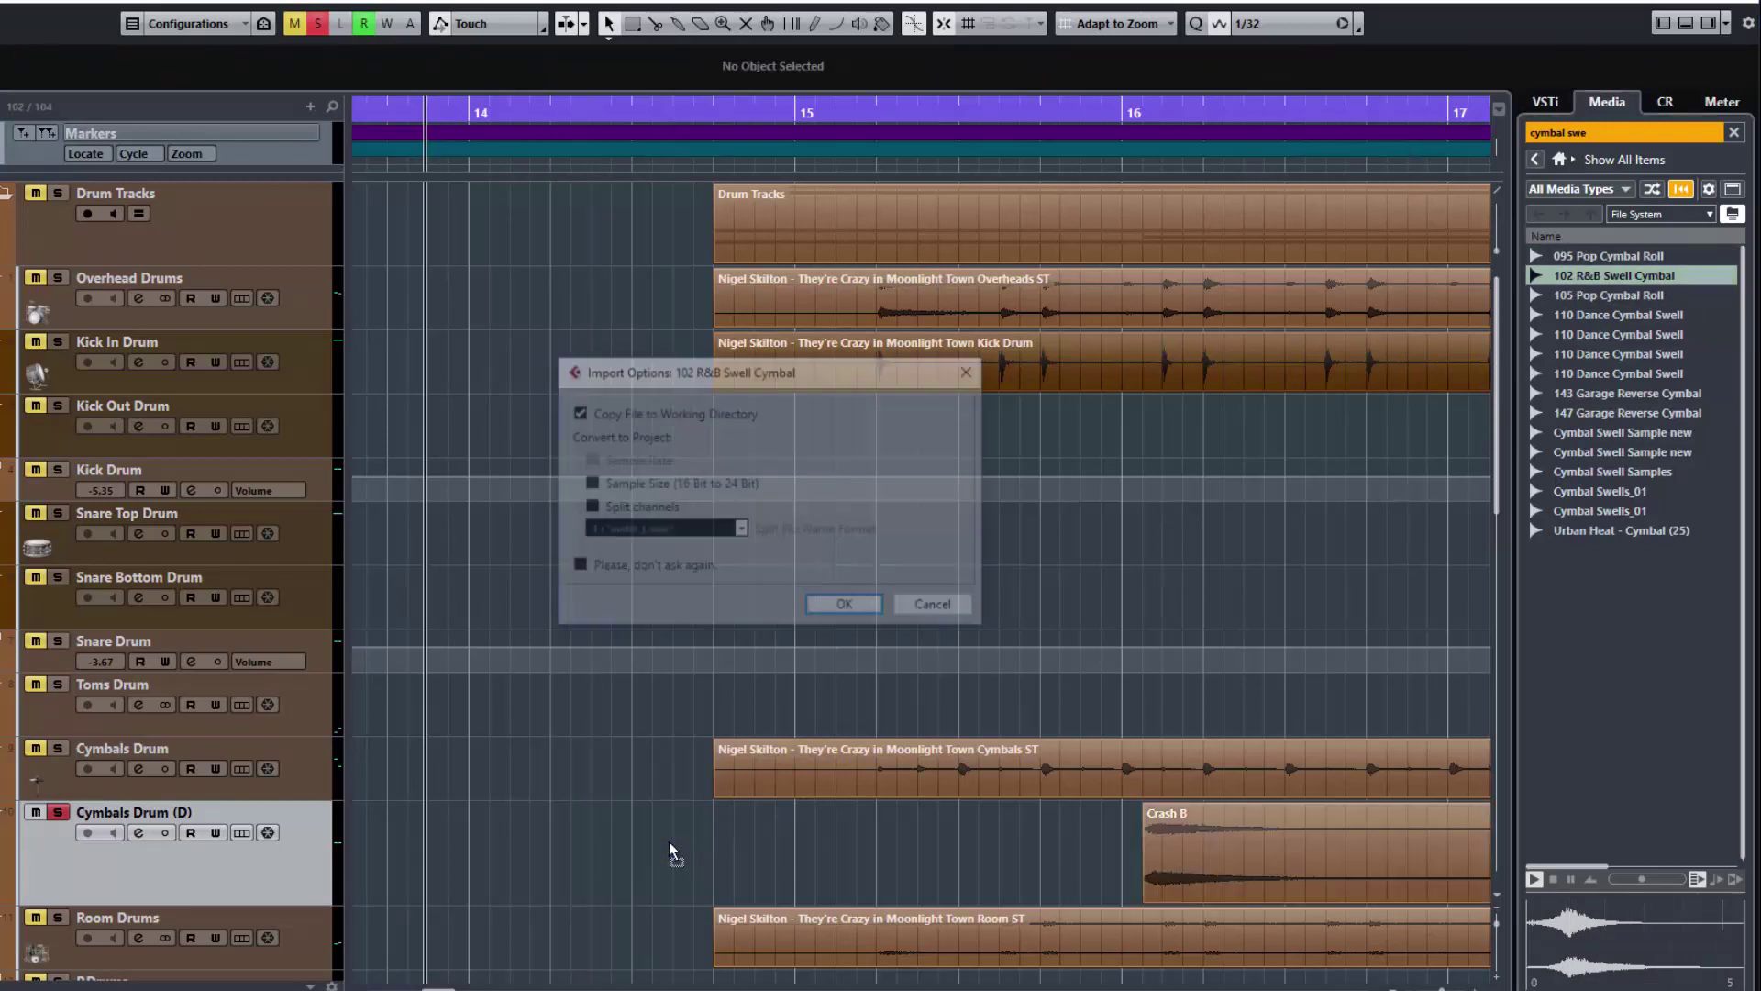
pyautogui.click(847, 608)
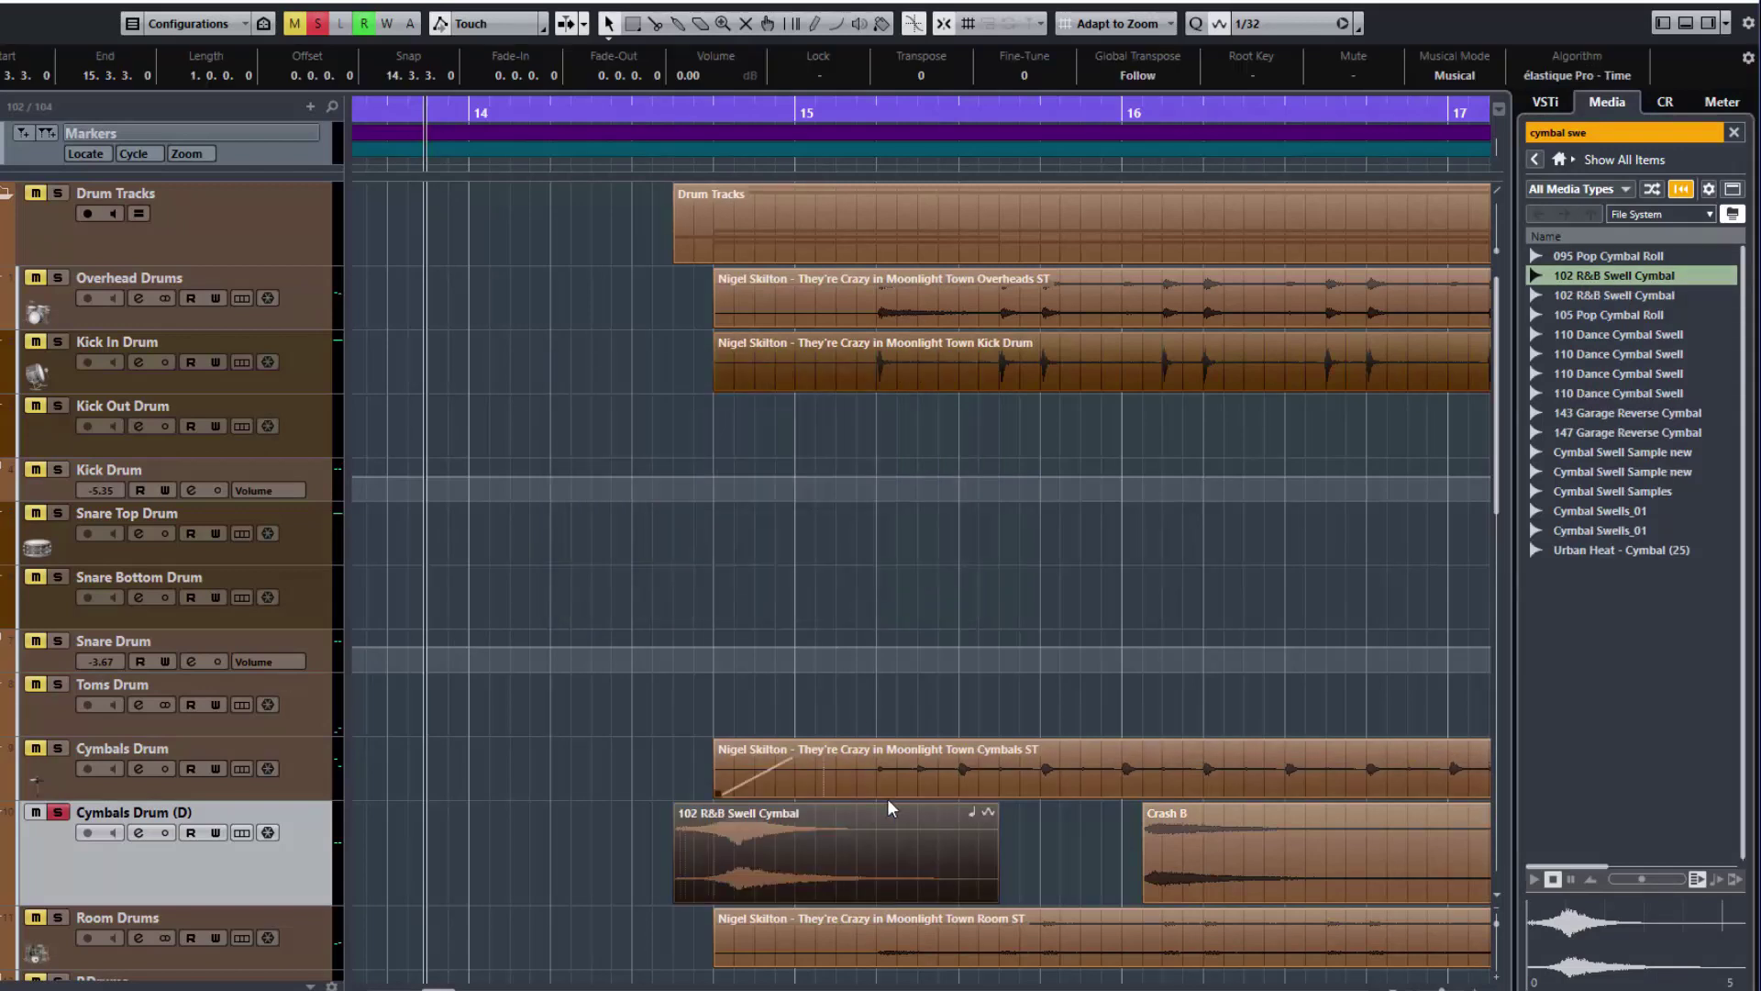
# Delete the Crash B event and move the 102 R&B Swell Cymbal event to 15.1.2.0
pyautogui.click(1198, 860)
pyautogui.press('Delete')
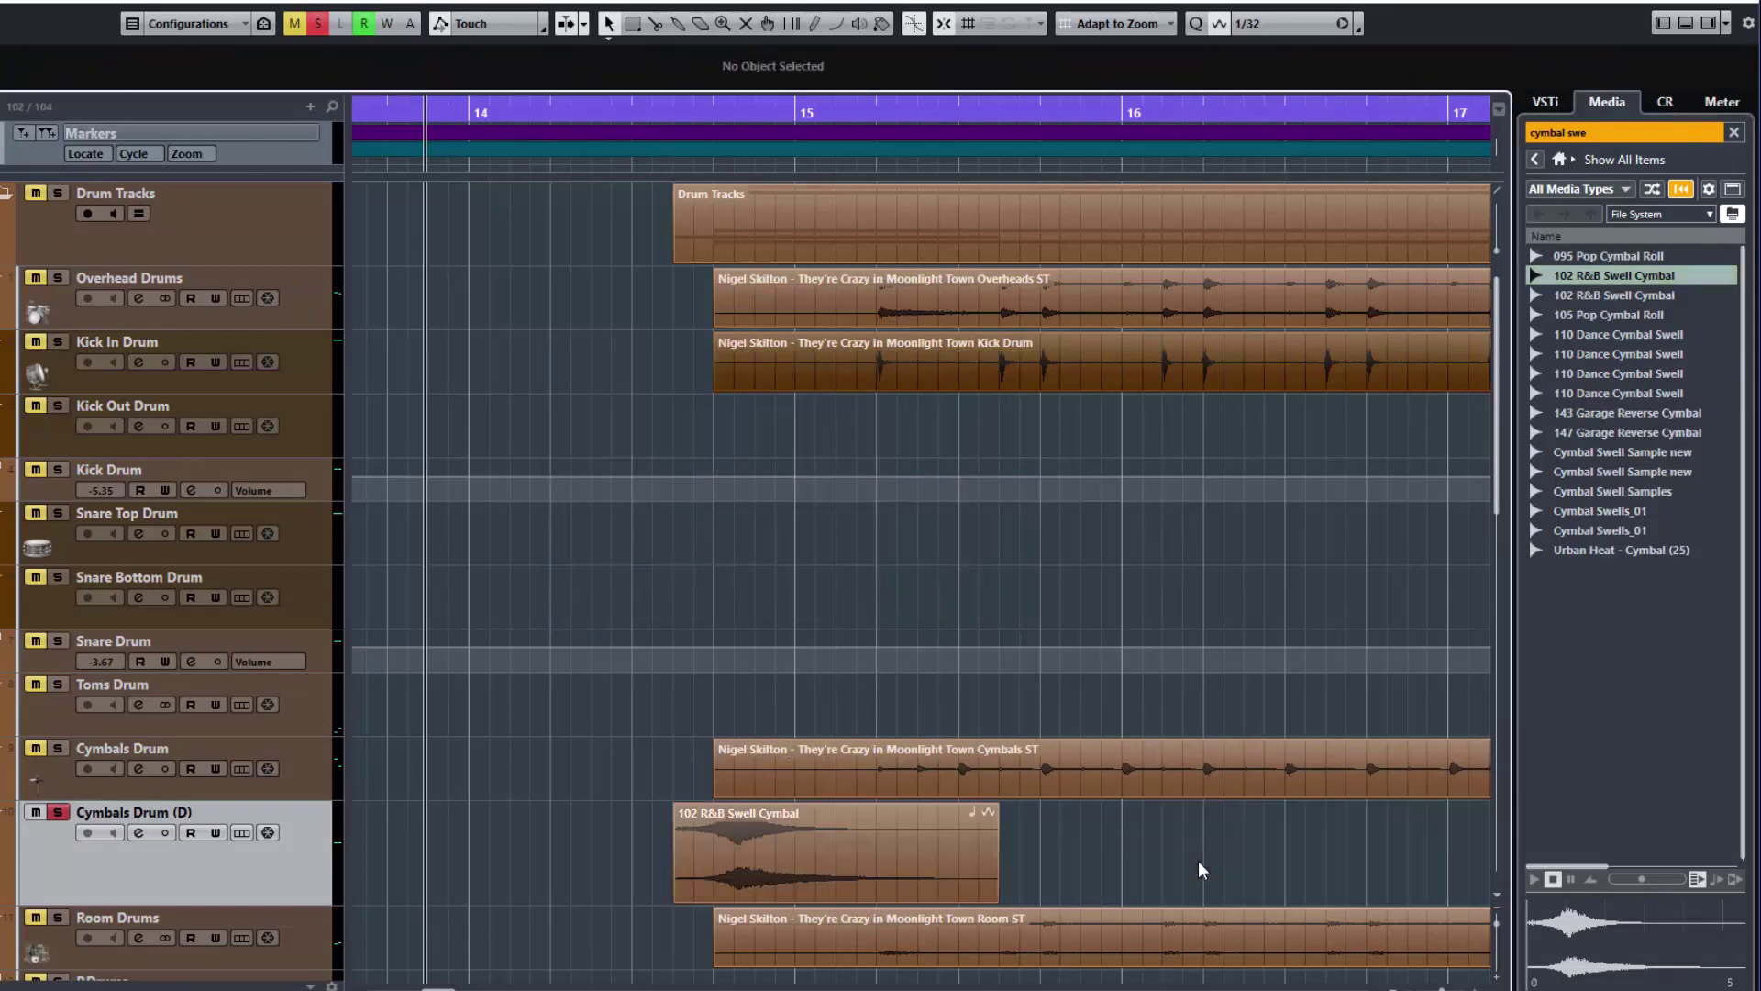
pyautogui.moveTo(774, 852); pyautogui.dragTo(908, 849)
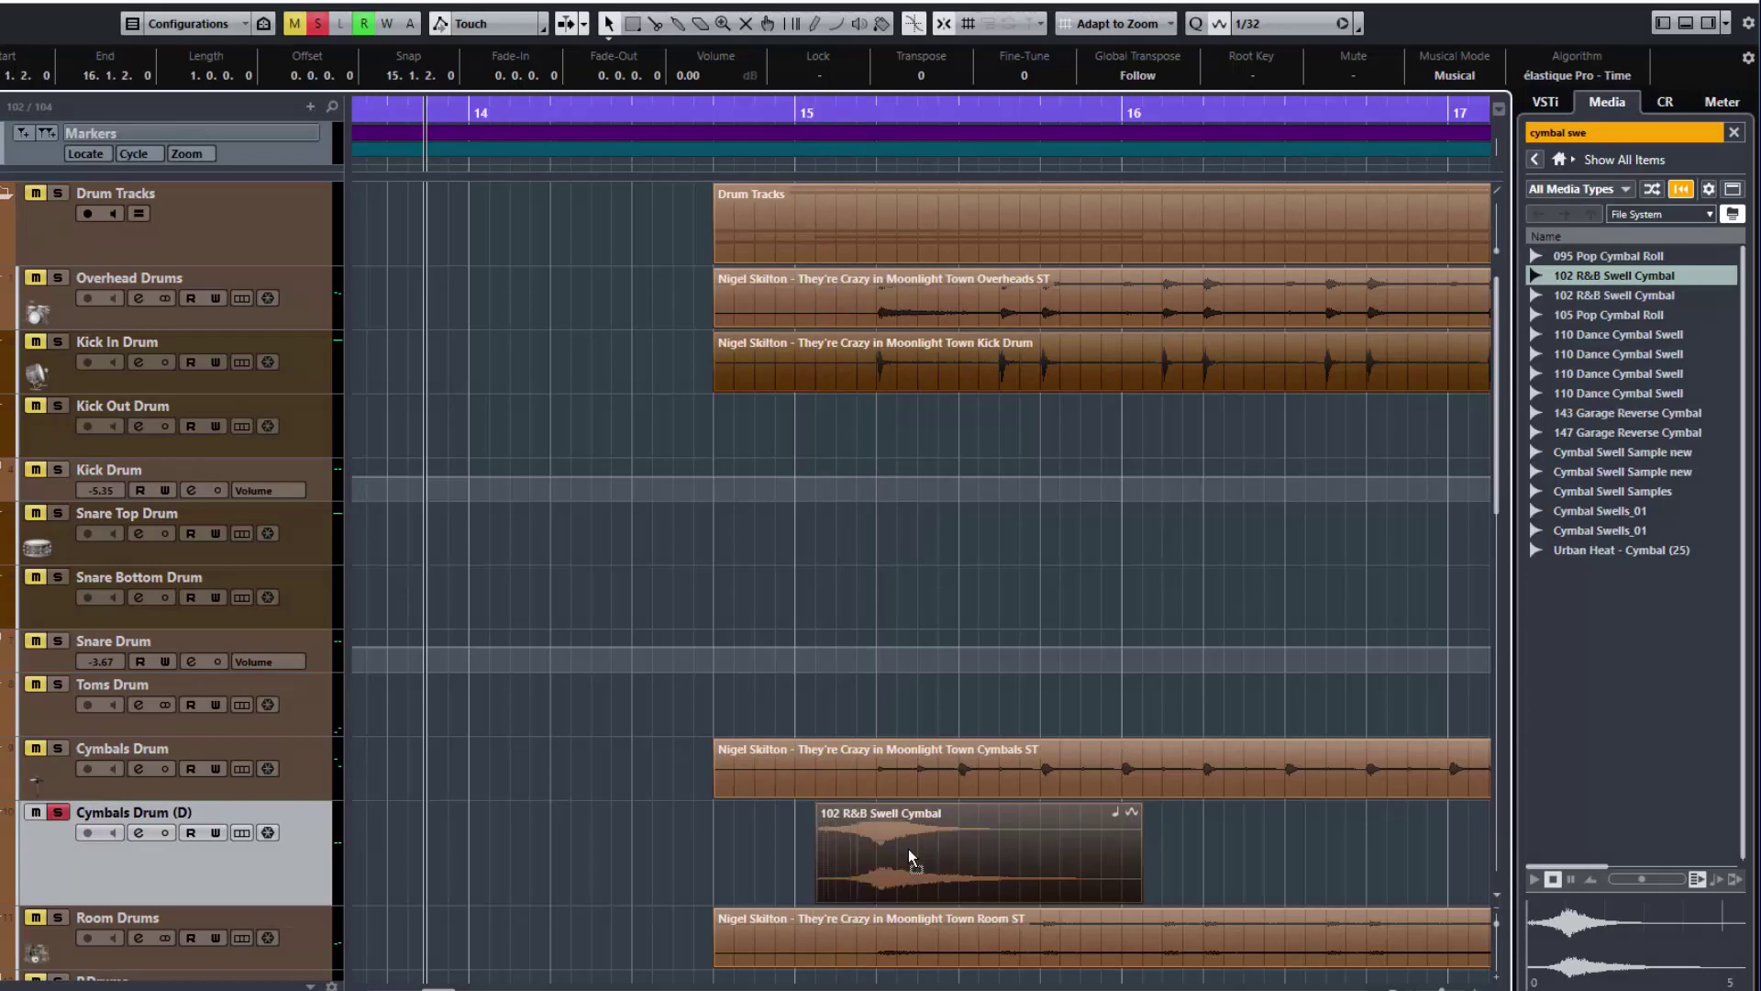
# Turn off solo on Cymbals Drum (D) and play the swell with the other drums from shortly before bar 15
pyautogui.click(732, 838)
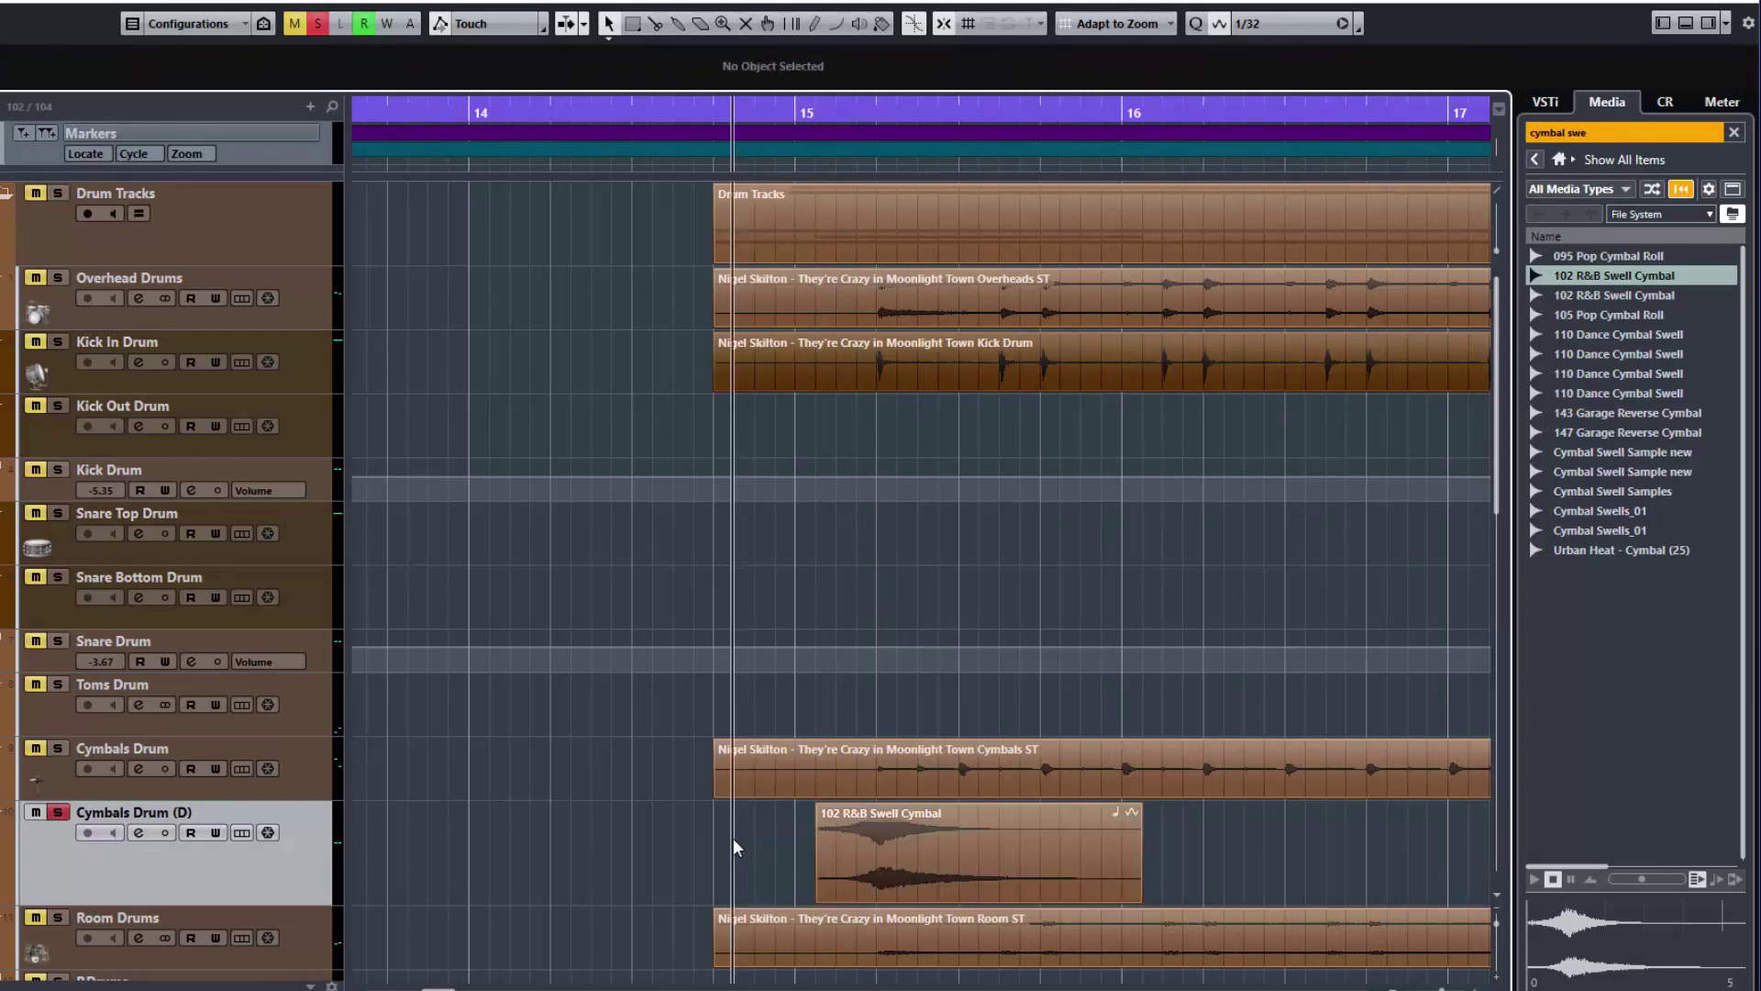
pyautogui.press('space')
pyautogui.click(57, 812)
pyautogui.press('space')
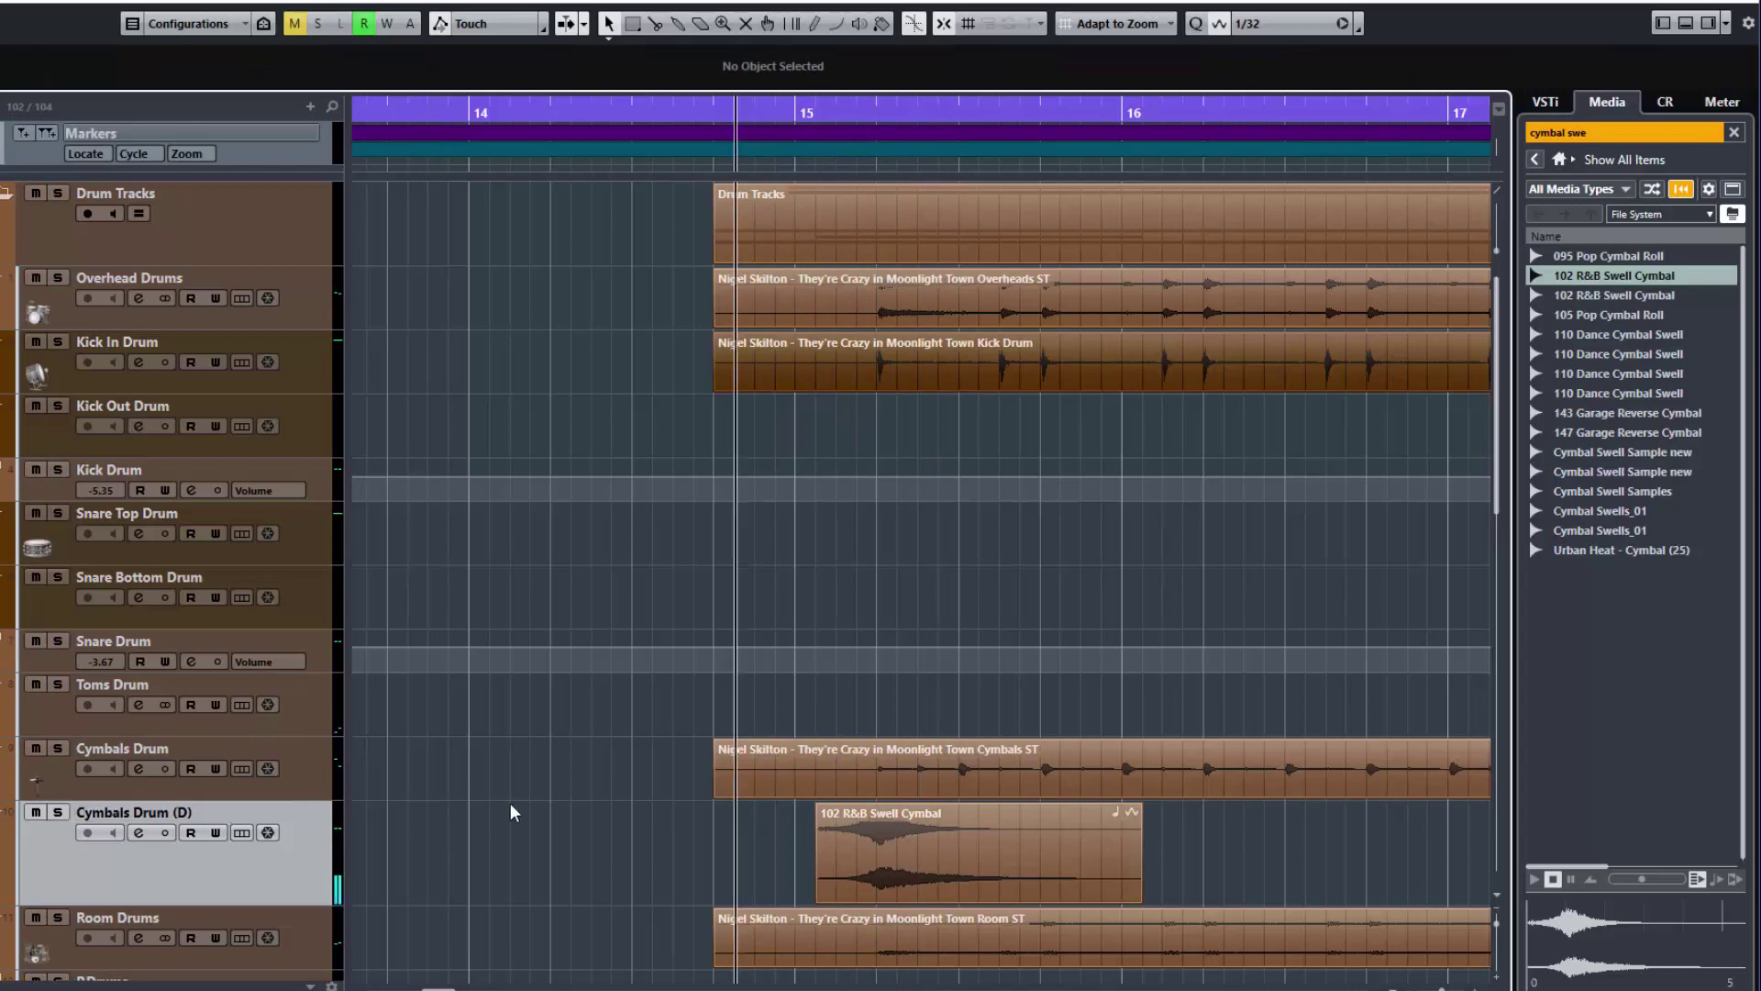
pyautogui.press('space')
# Nudge the 102 R&B Swell Cymbal event earlier to 15.1.1.82 and play it with the drums
pyautogui.moveTo(857, 853); pyautogui.dragTo(854, 855)
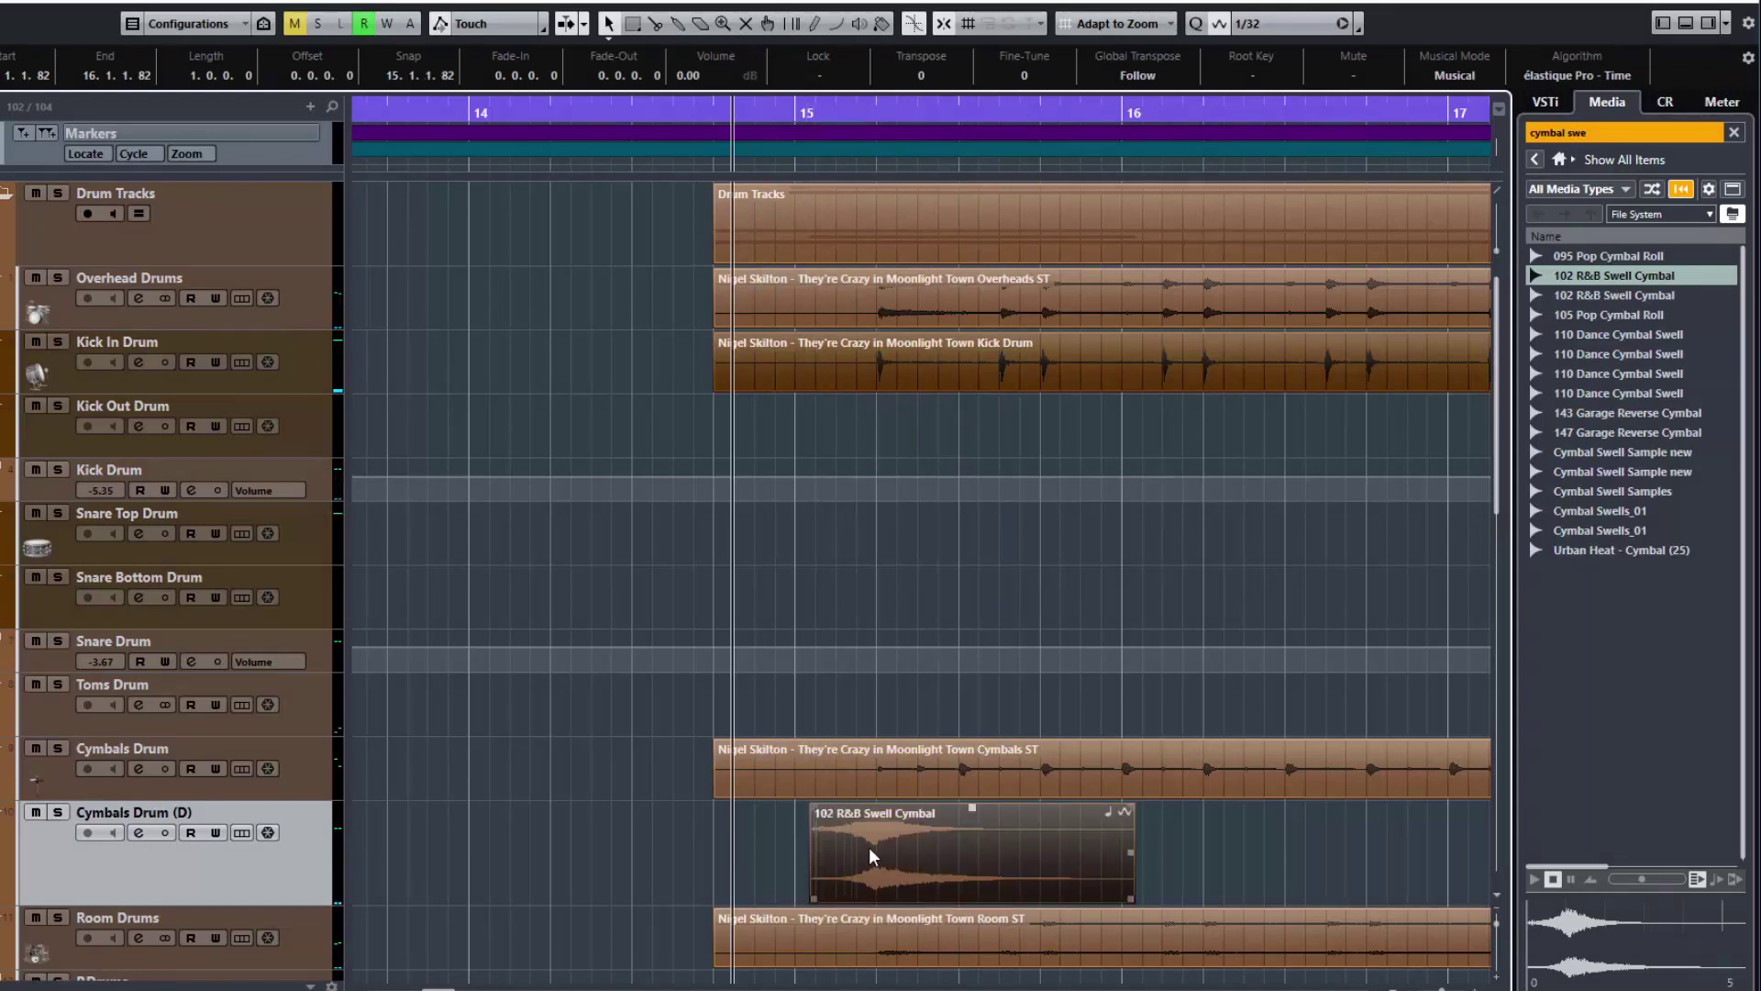
pyautogui.press('space')
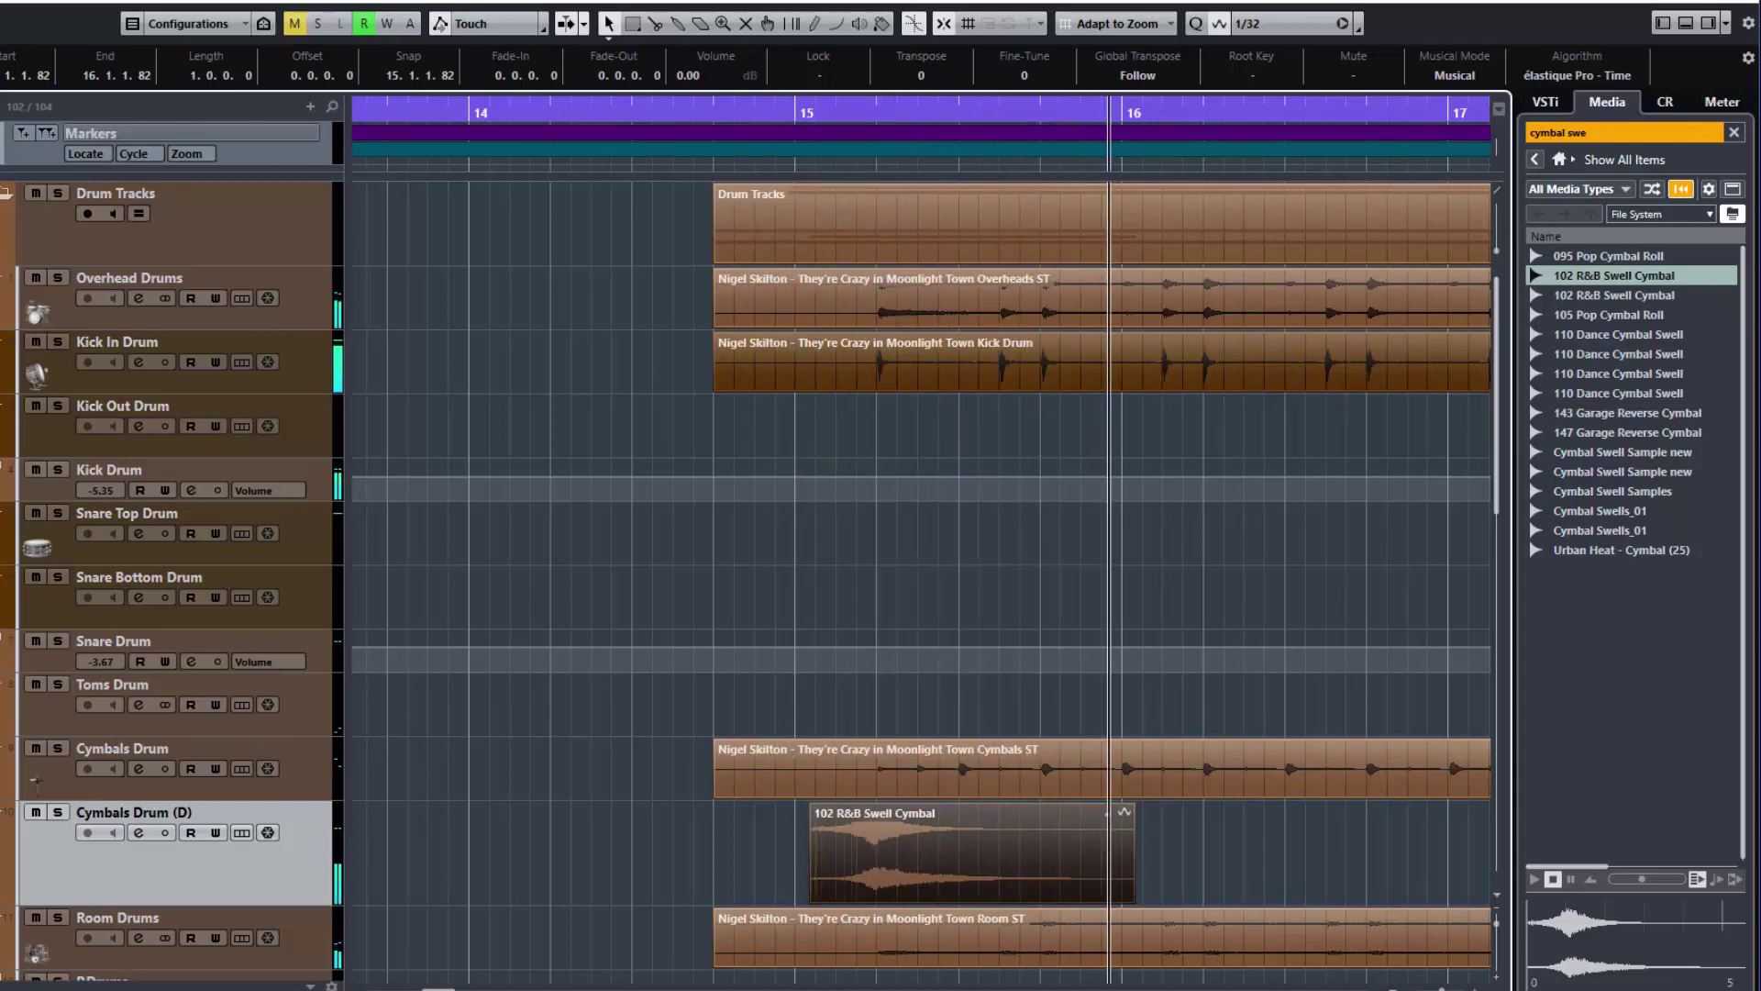
pyautogui.press('space')
pyautogui.press('space')
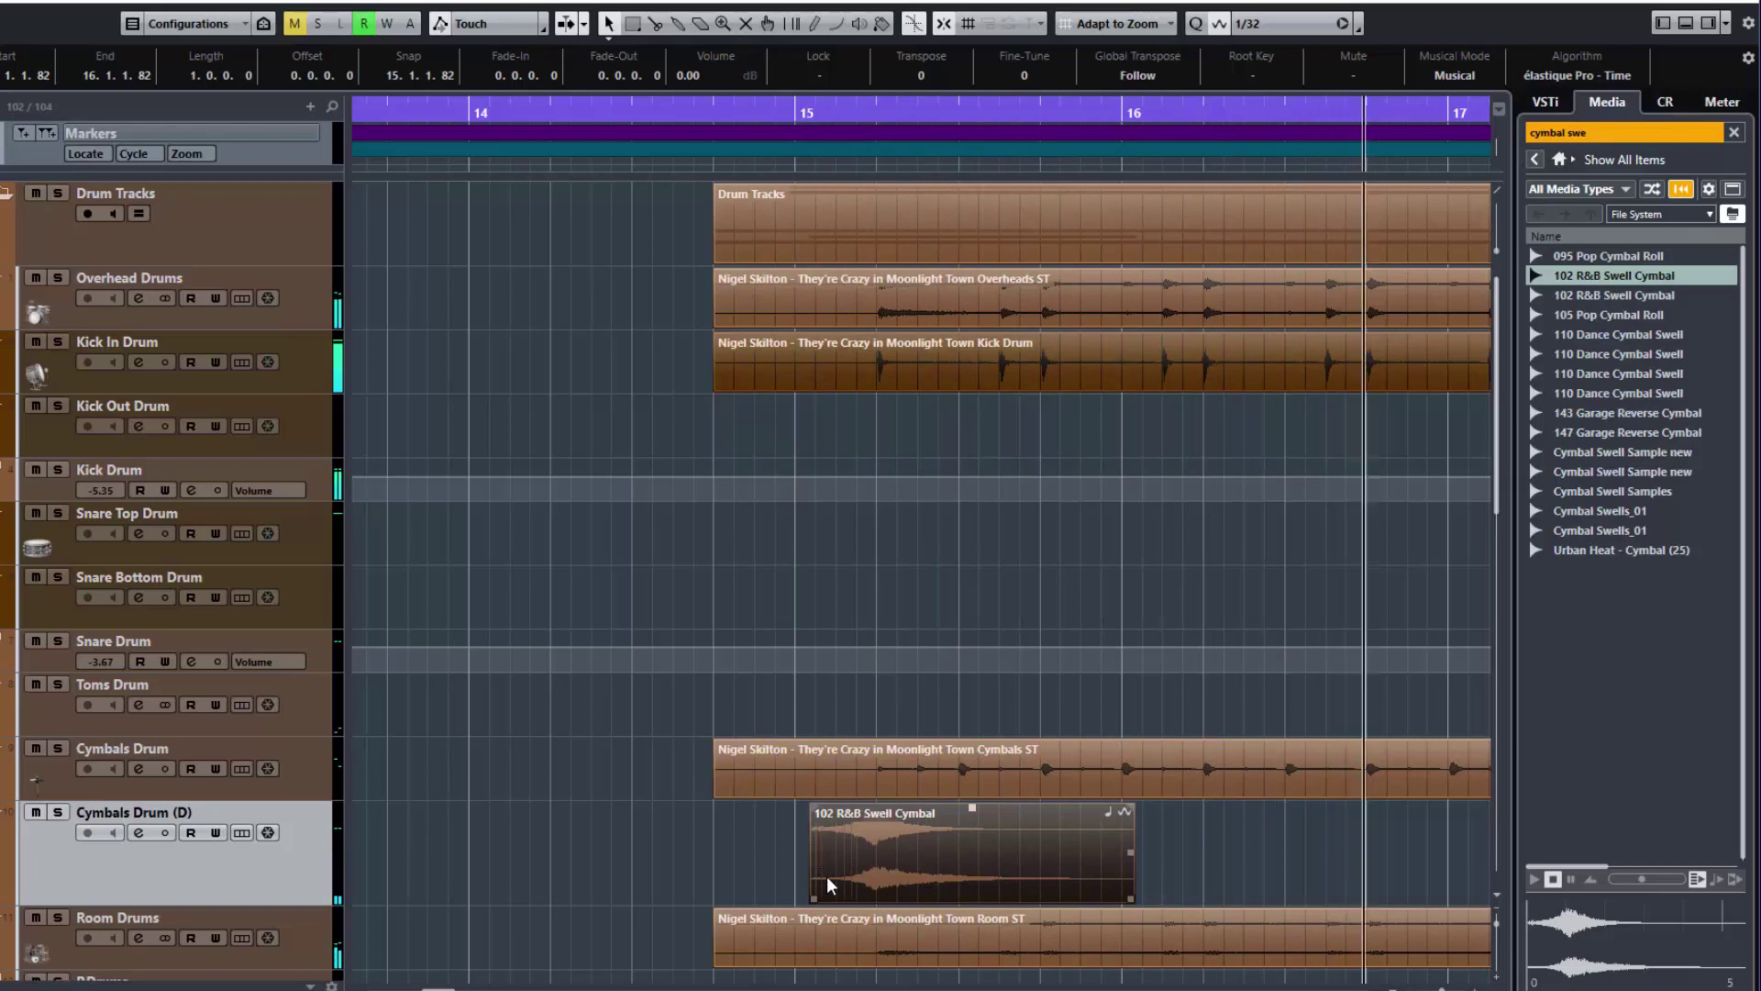
pyautogui.press('space')
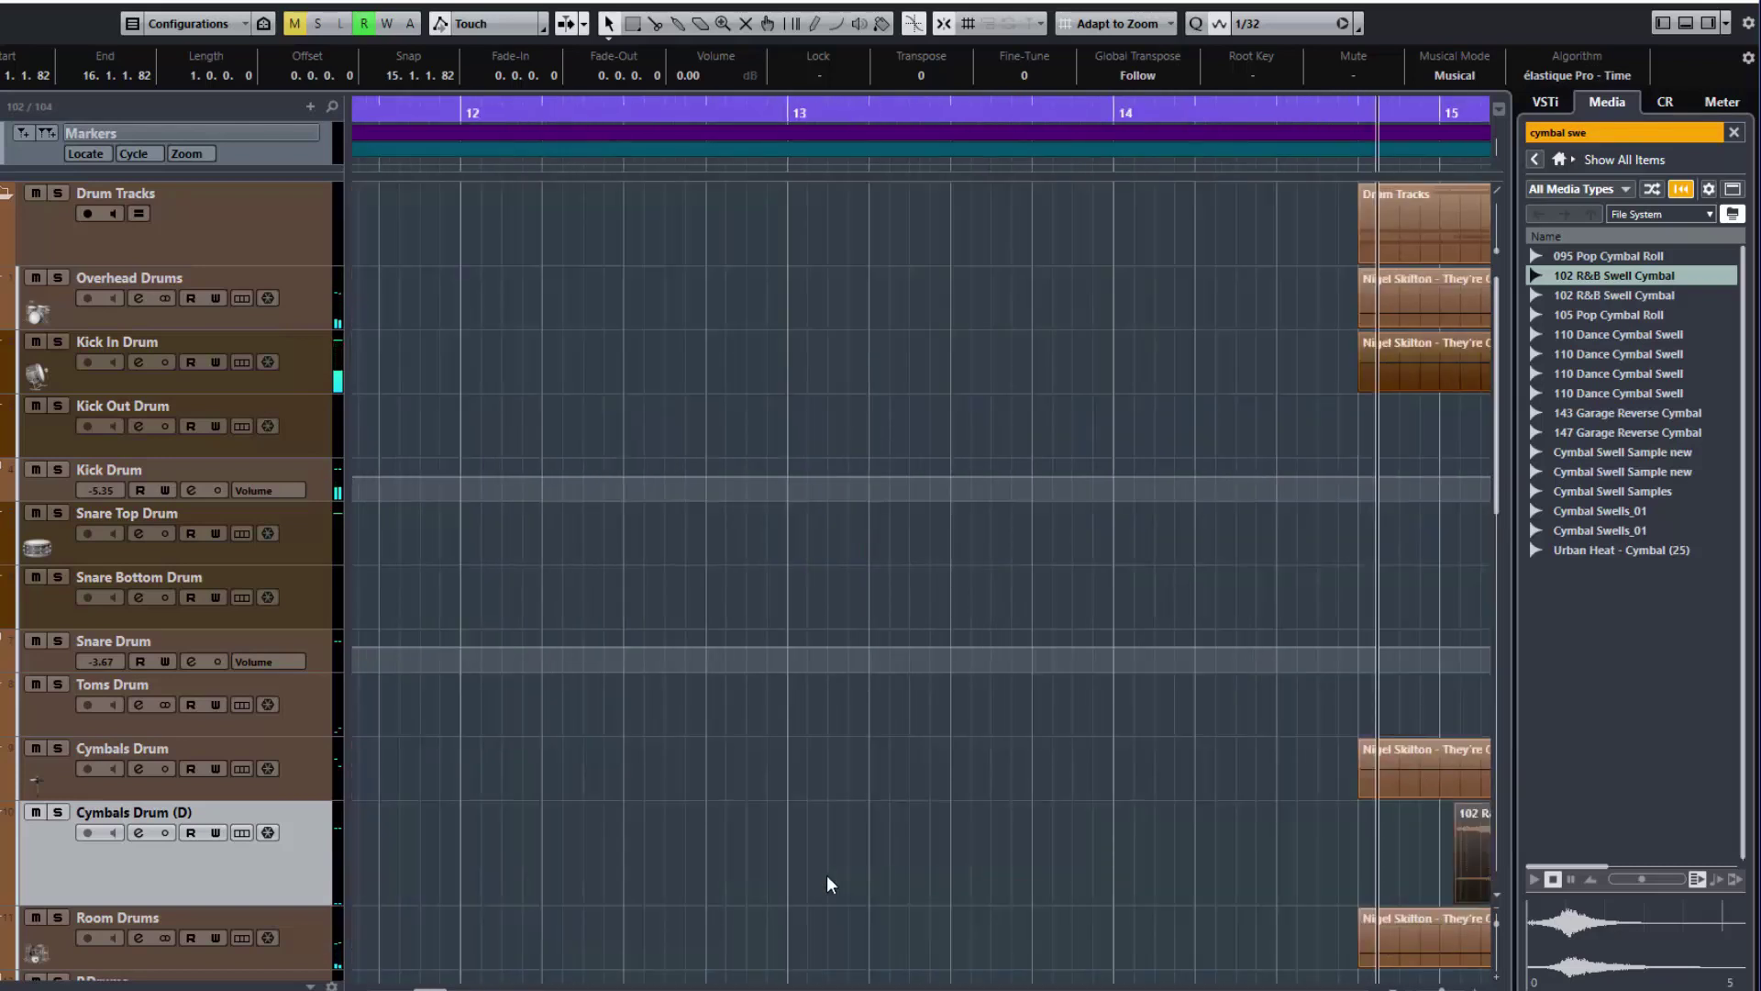
# Audition 105 Pop Cymbal Roll, delete the 102 R&B Swell Cymbal event, and import the roll onto Cymbals Drum (D) at 14.4.1.0
pyautogui.scroll(-5, 827, 877)
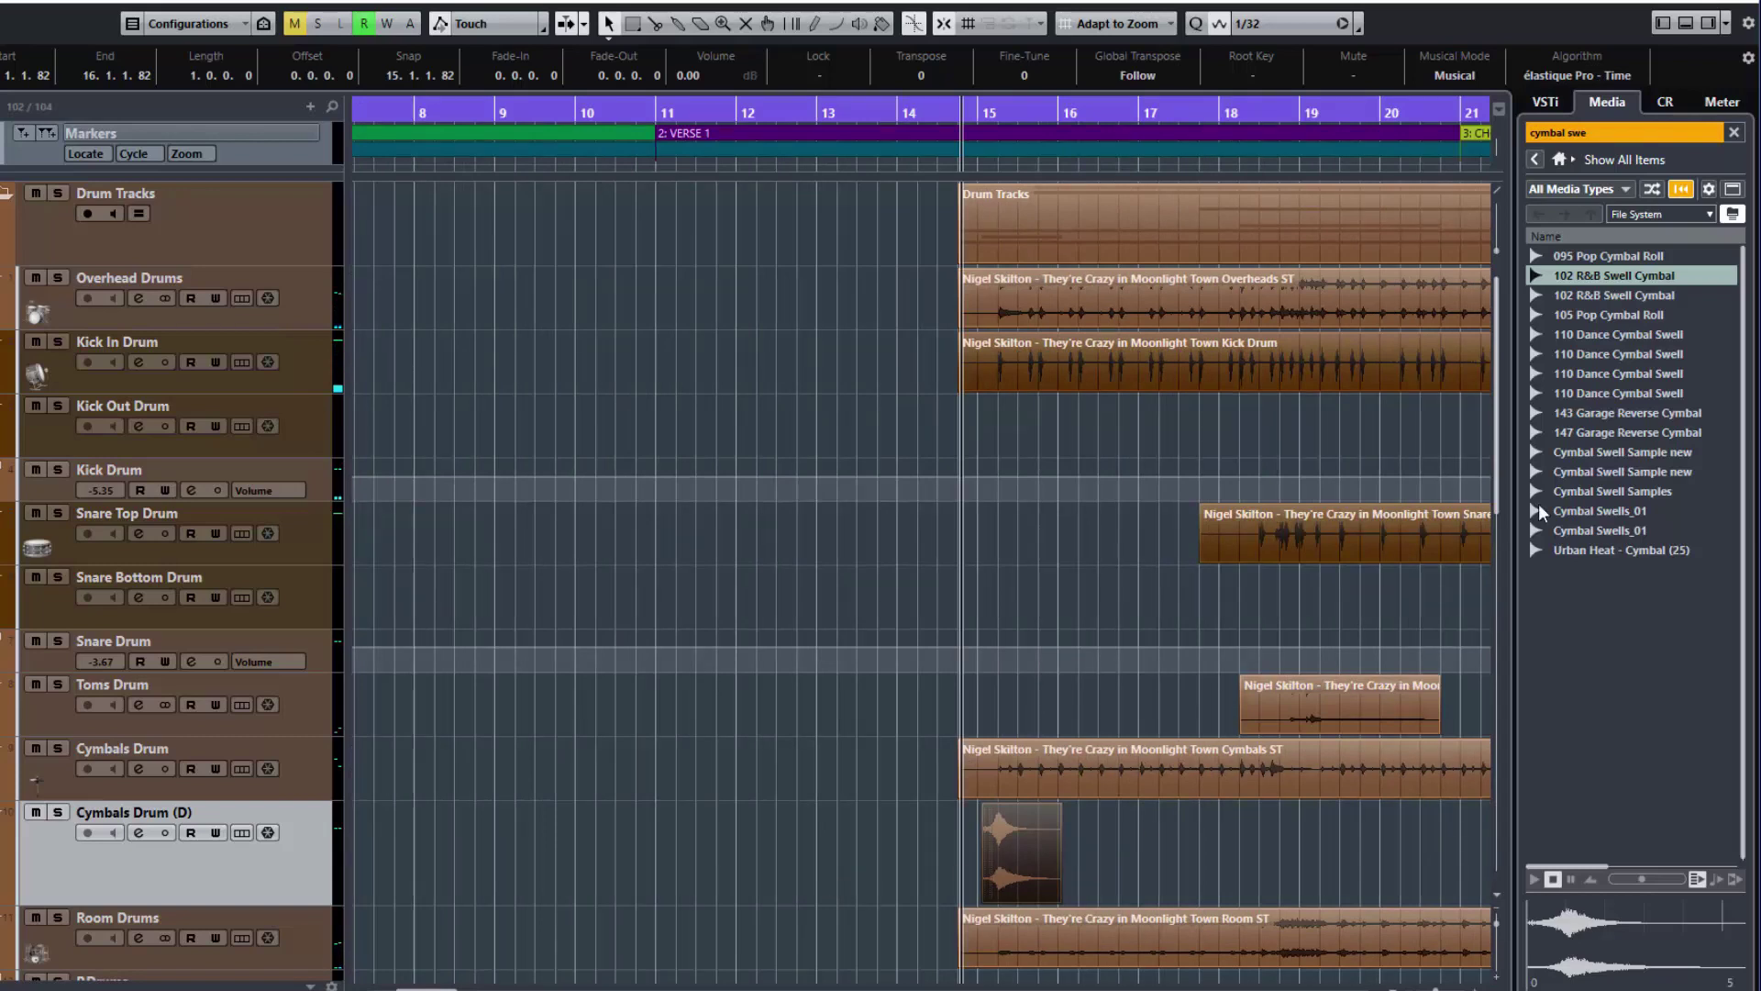
pyautogui.click(1607, 316)
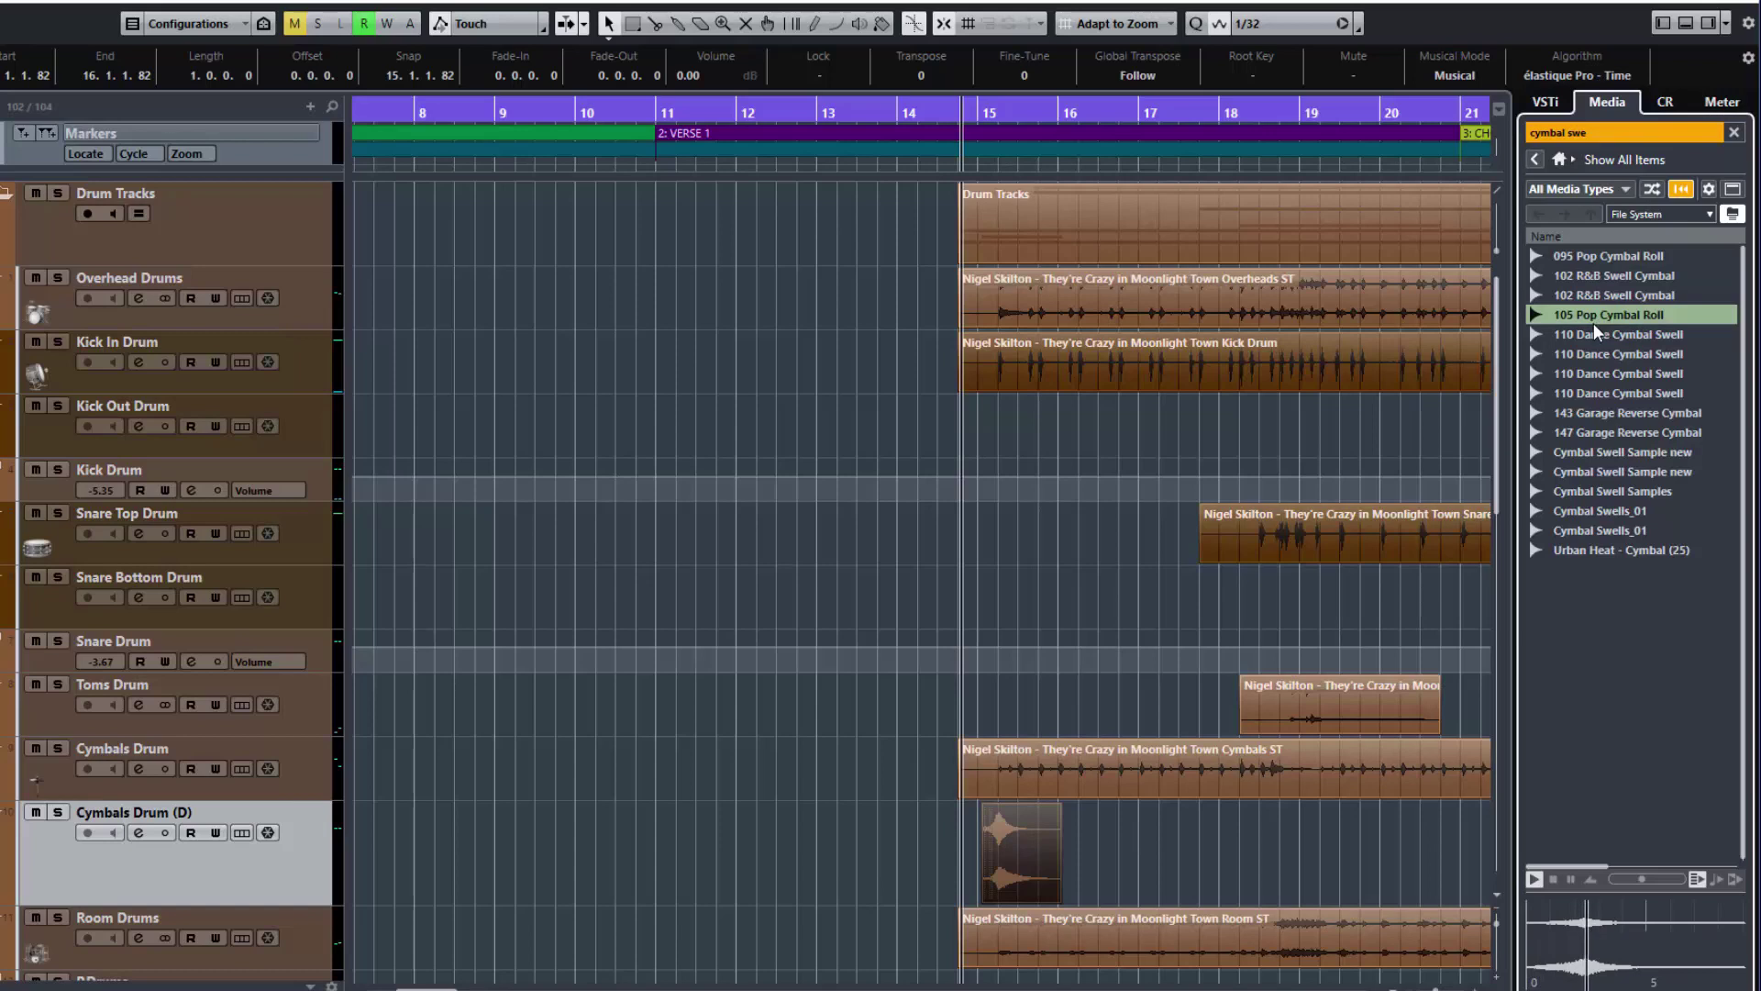
pyautogui.click(1017, 867)
pyautogui.press('Delete')
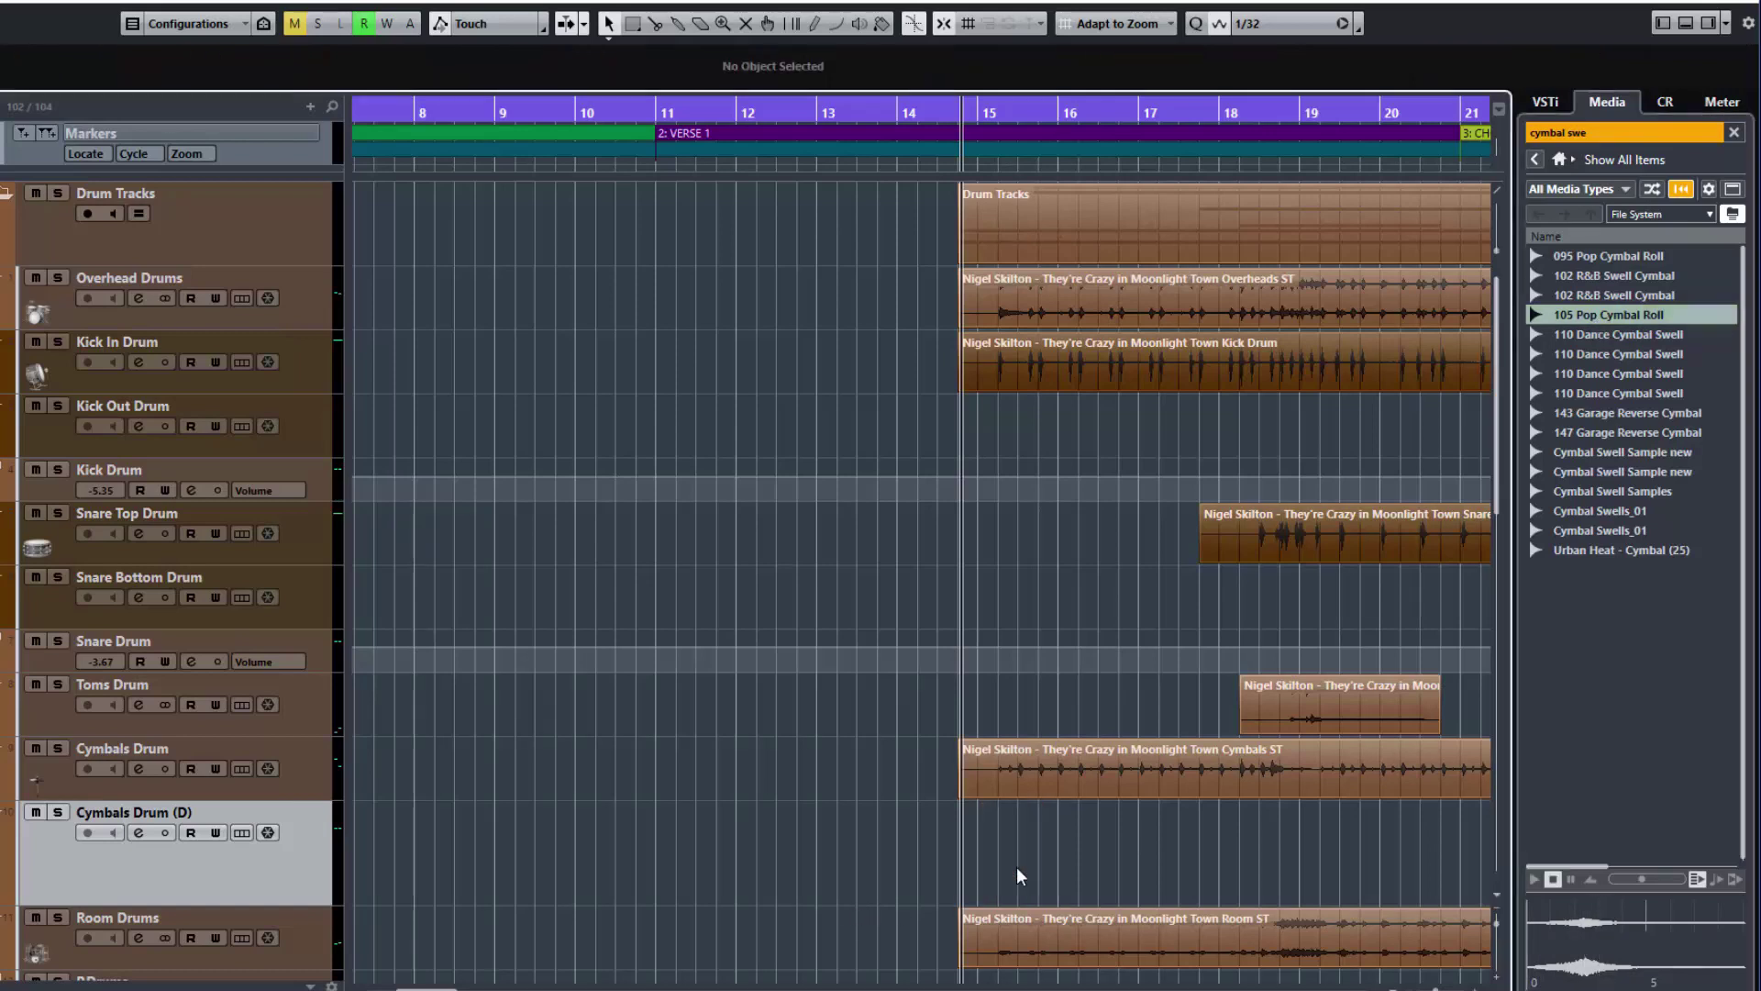
pyautogui.moveTo(1588, 318); pyautogui.dragTo(960, 862)
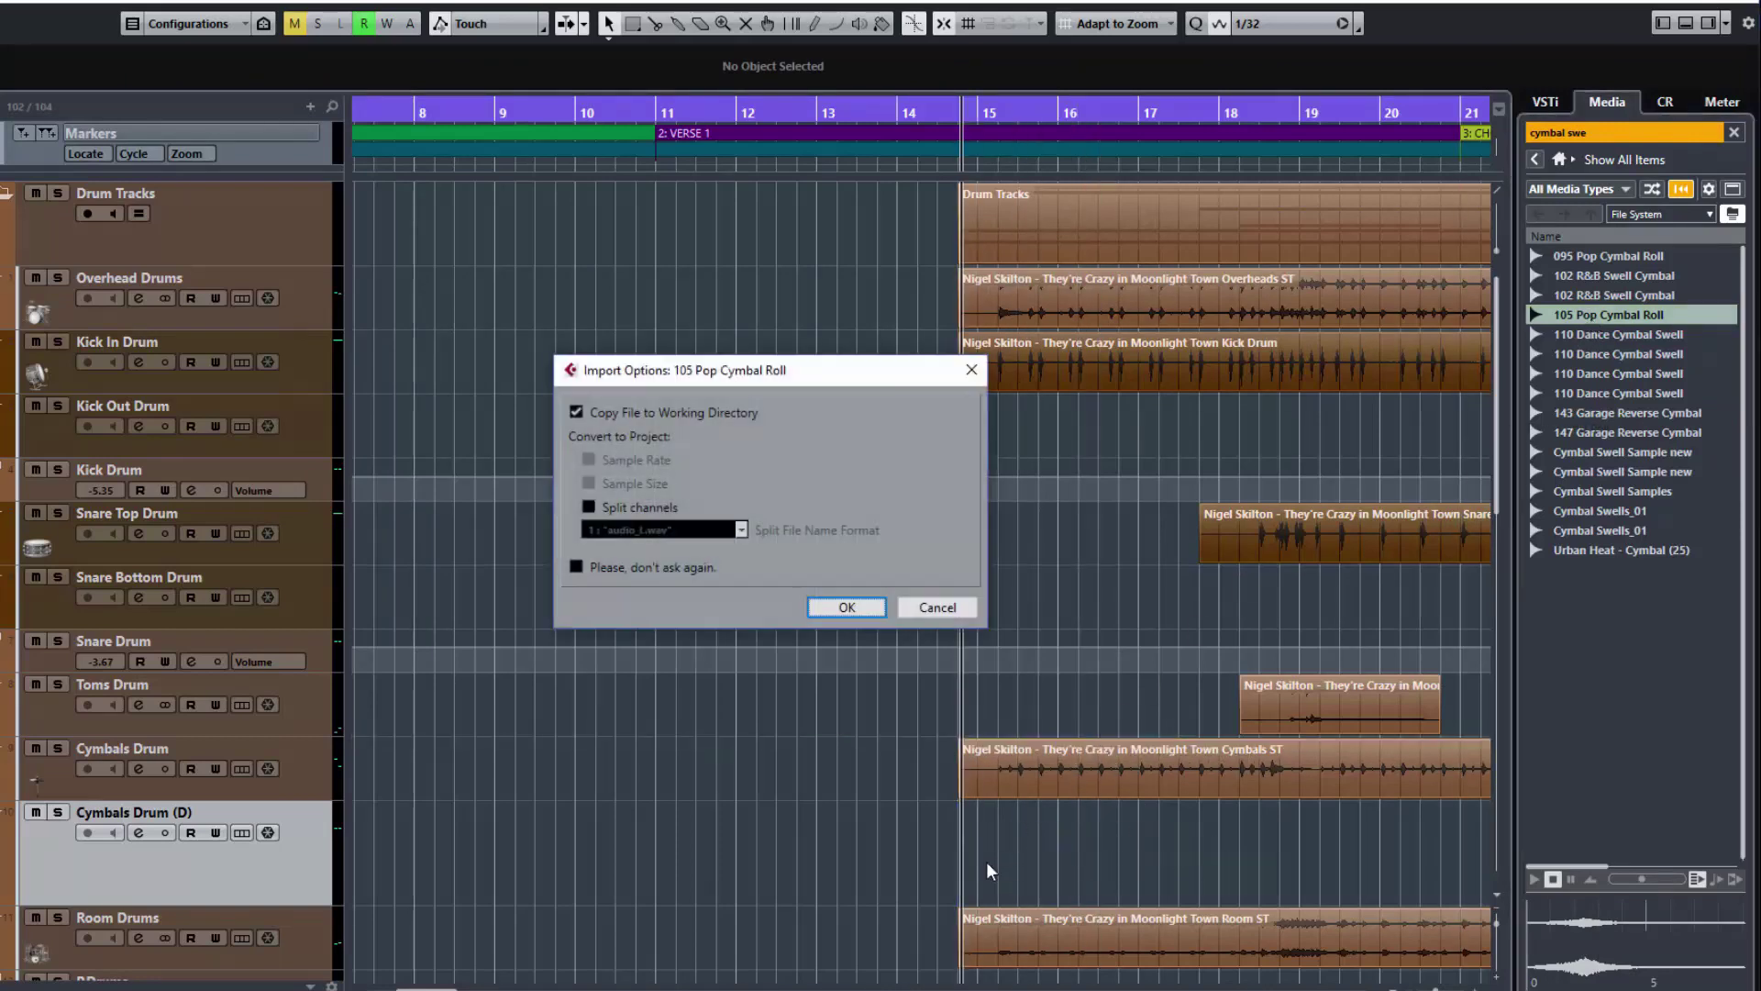
pyautogui.click(844, 608)
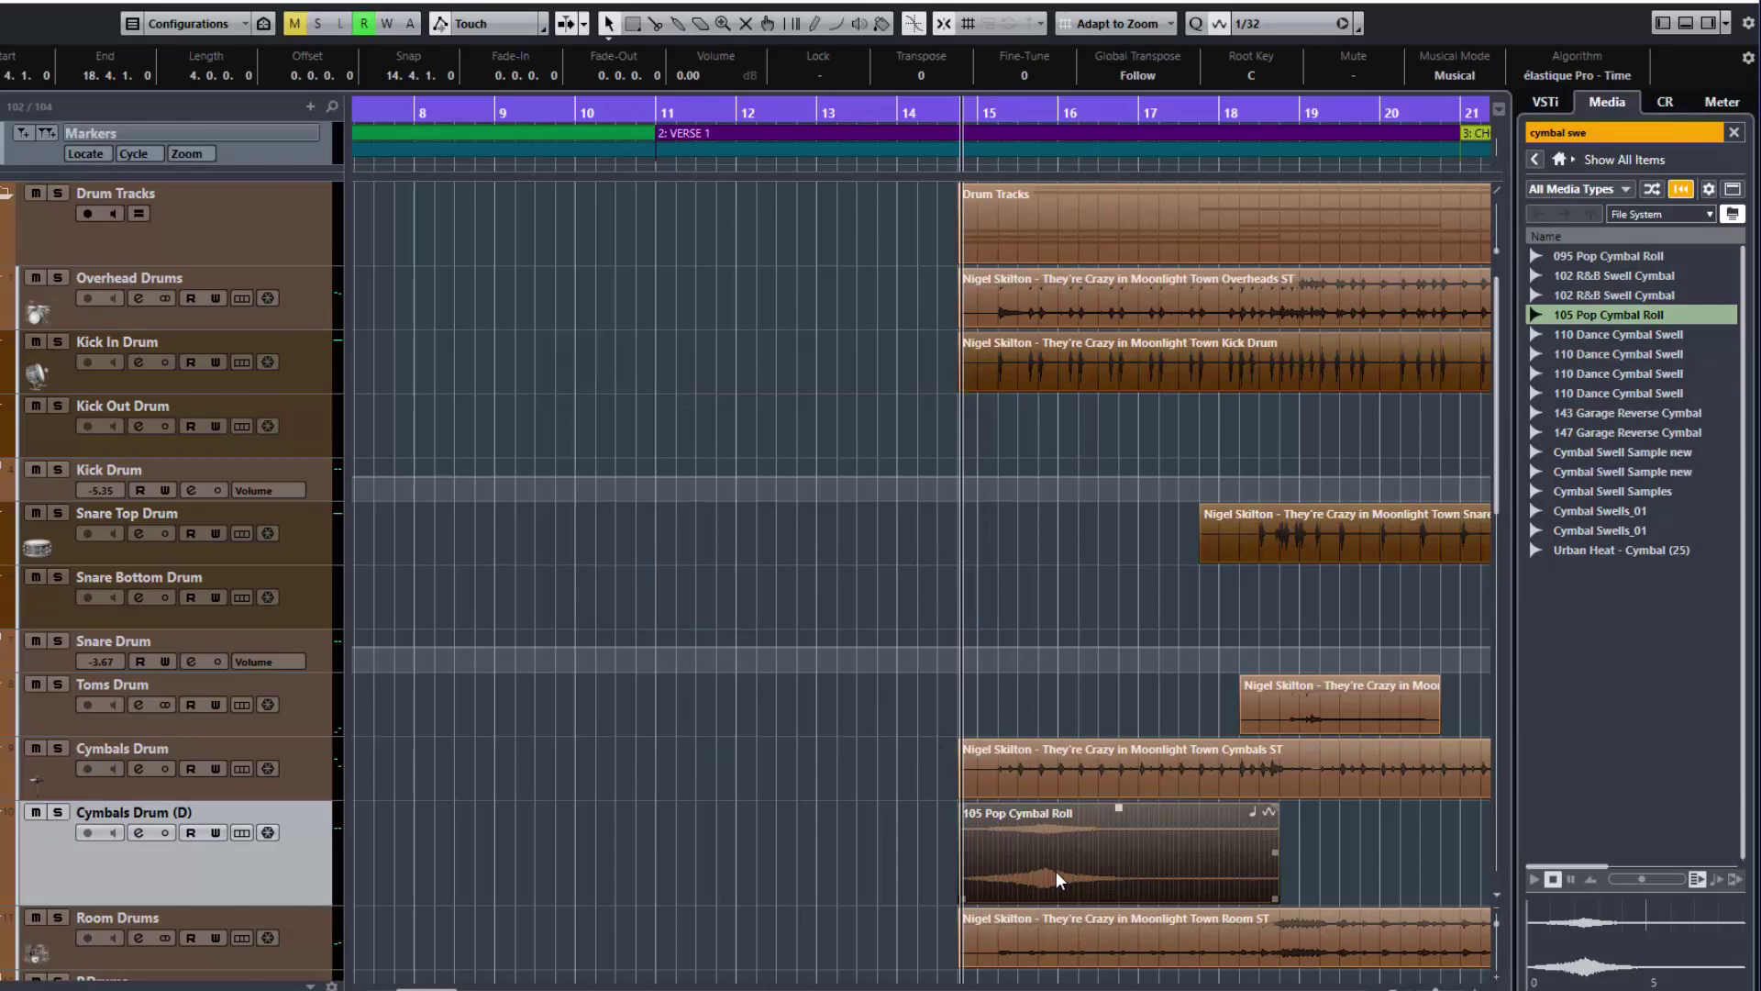
# Move the 105 Pop Cymbal Roll event to 14.1.3.98 and play it with the drums from shortly before bar 14
pyautogui.moveTo(1055, 872); pyautogui.dragTo(1009, 873)
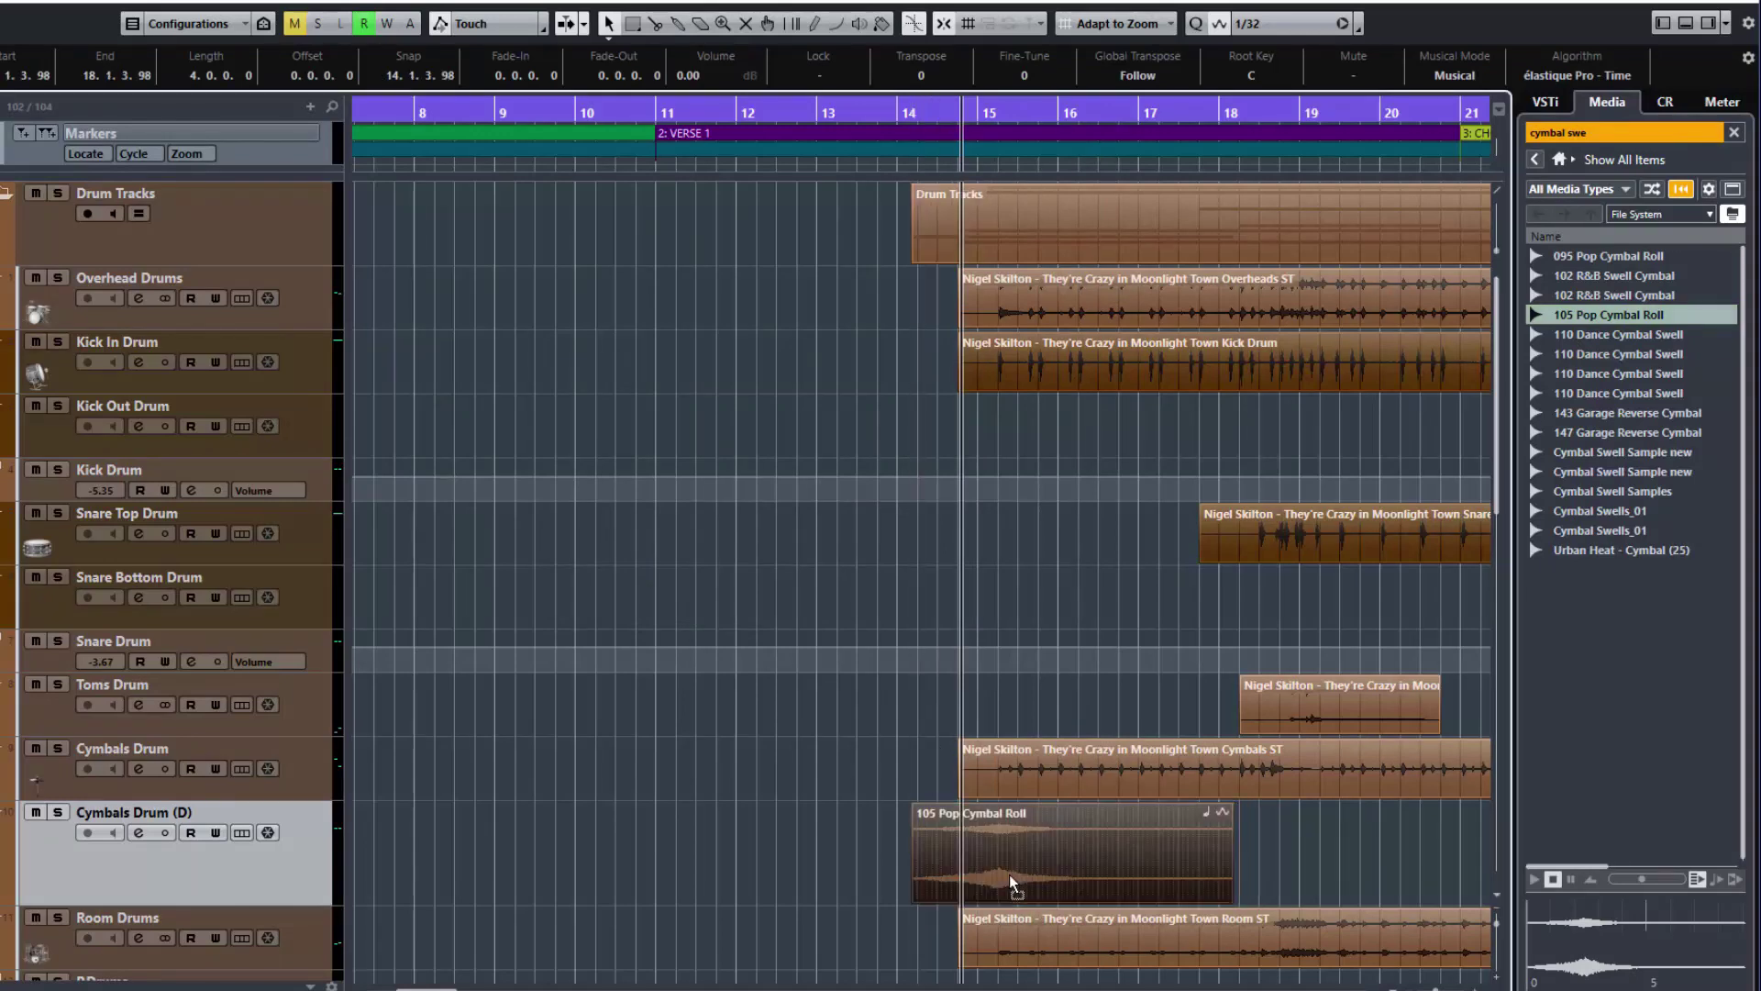
pyautogui.click(881, 863)
pyautogui.press('space')
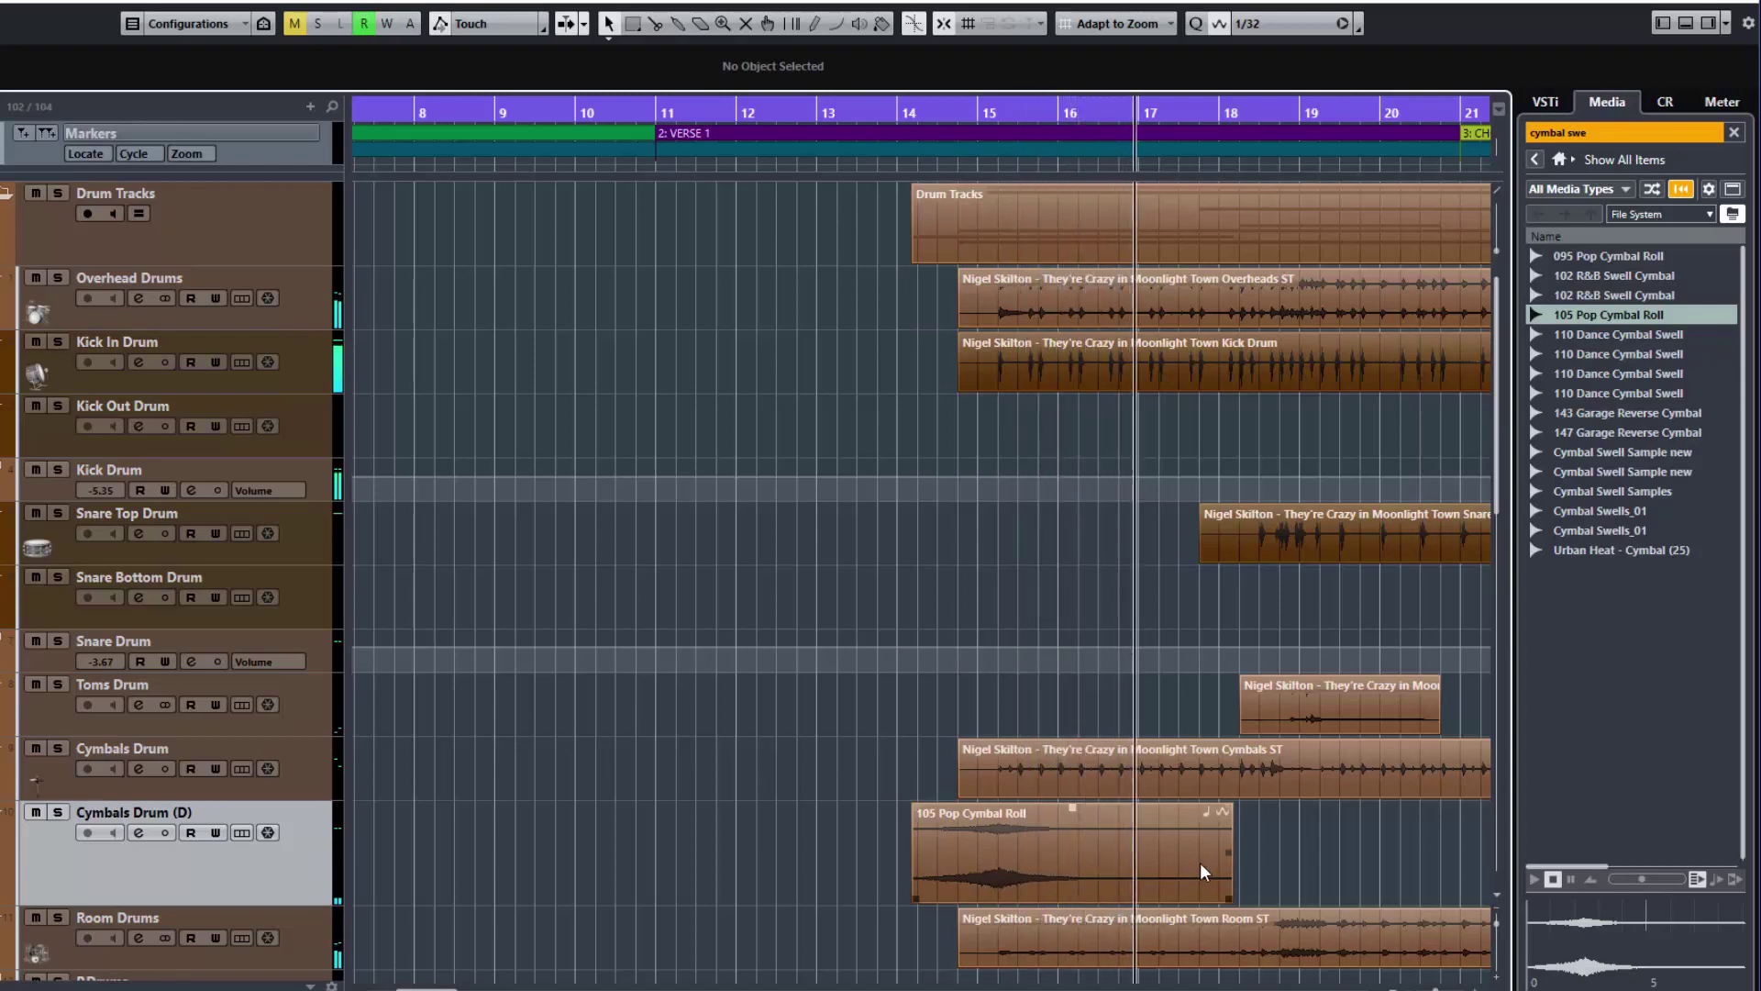
pyautogui.press('space')
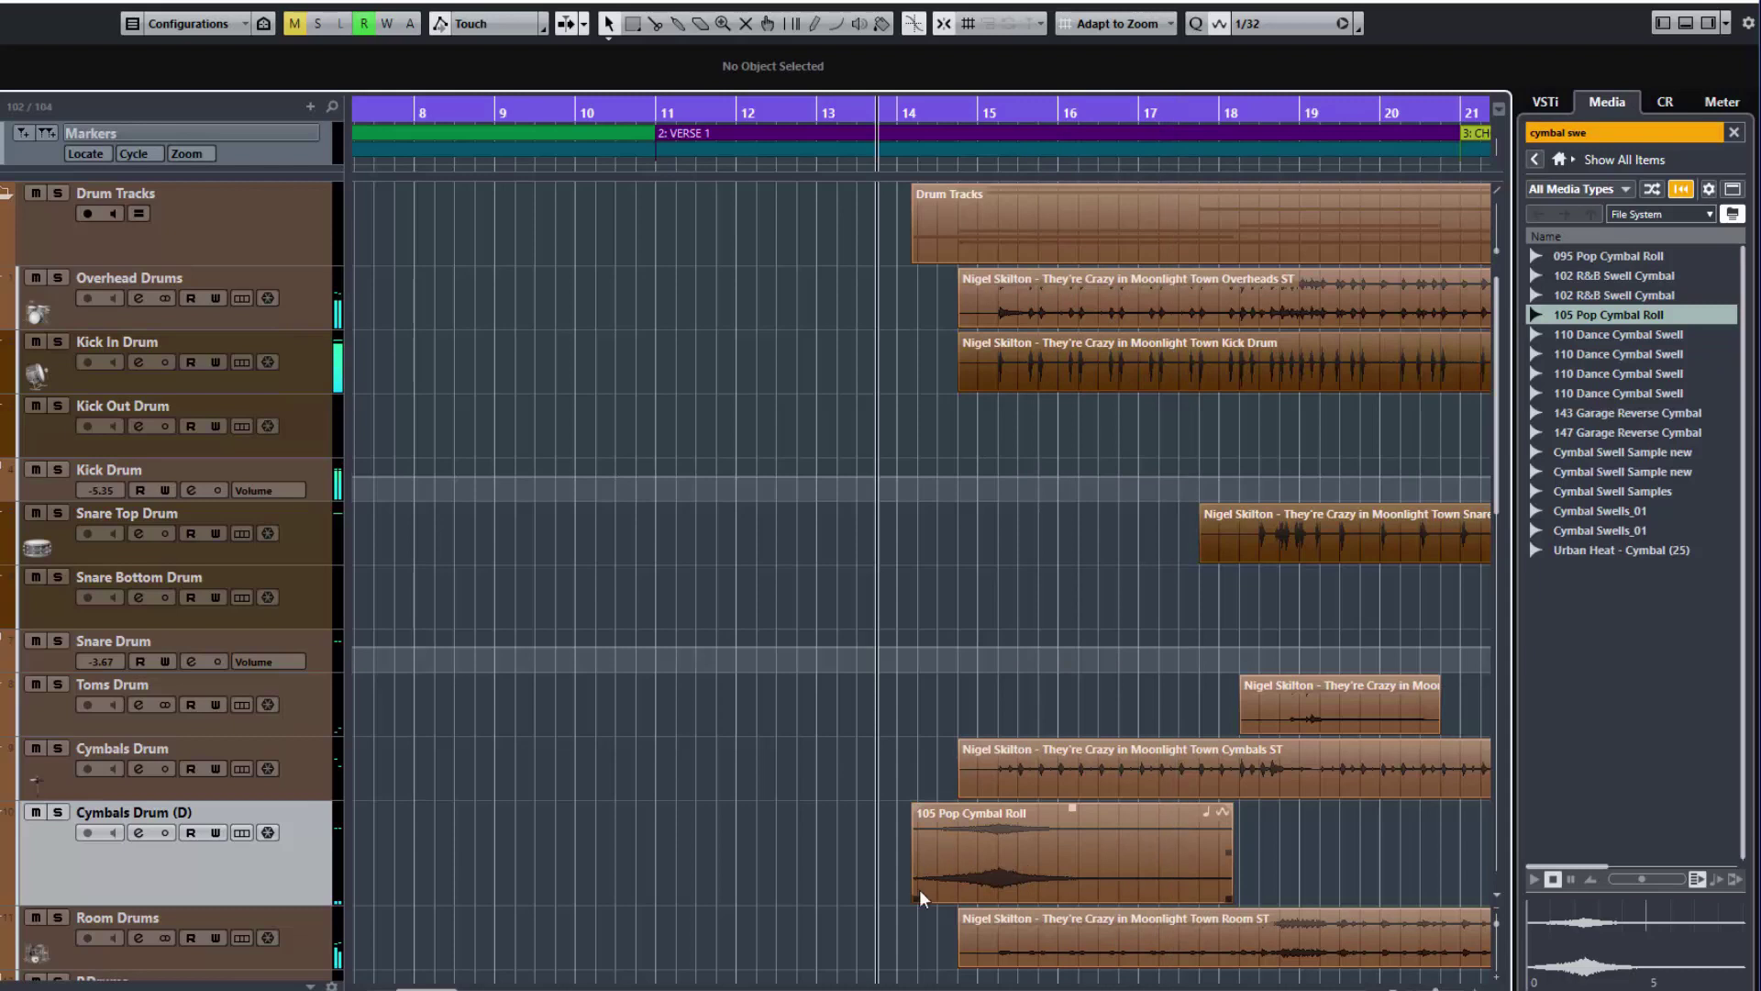
# Trim the cymbal roll to start at 14.2.2.58 and end at 16.3.4.119, add a 0.0.3.58 fade-in and 0.3.0.12 fade-out, and play it
pyautogui.moveTo(914, 900); pyautogui.dragTo(928, 899)
pyautogui.moveTo(931, 807); pyautogui.dragTo(944, 807)
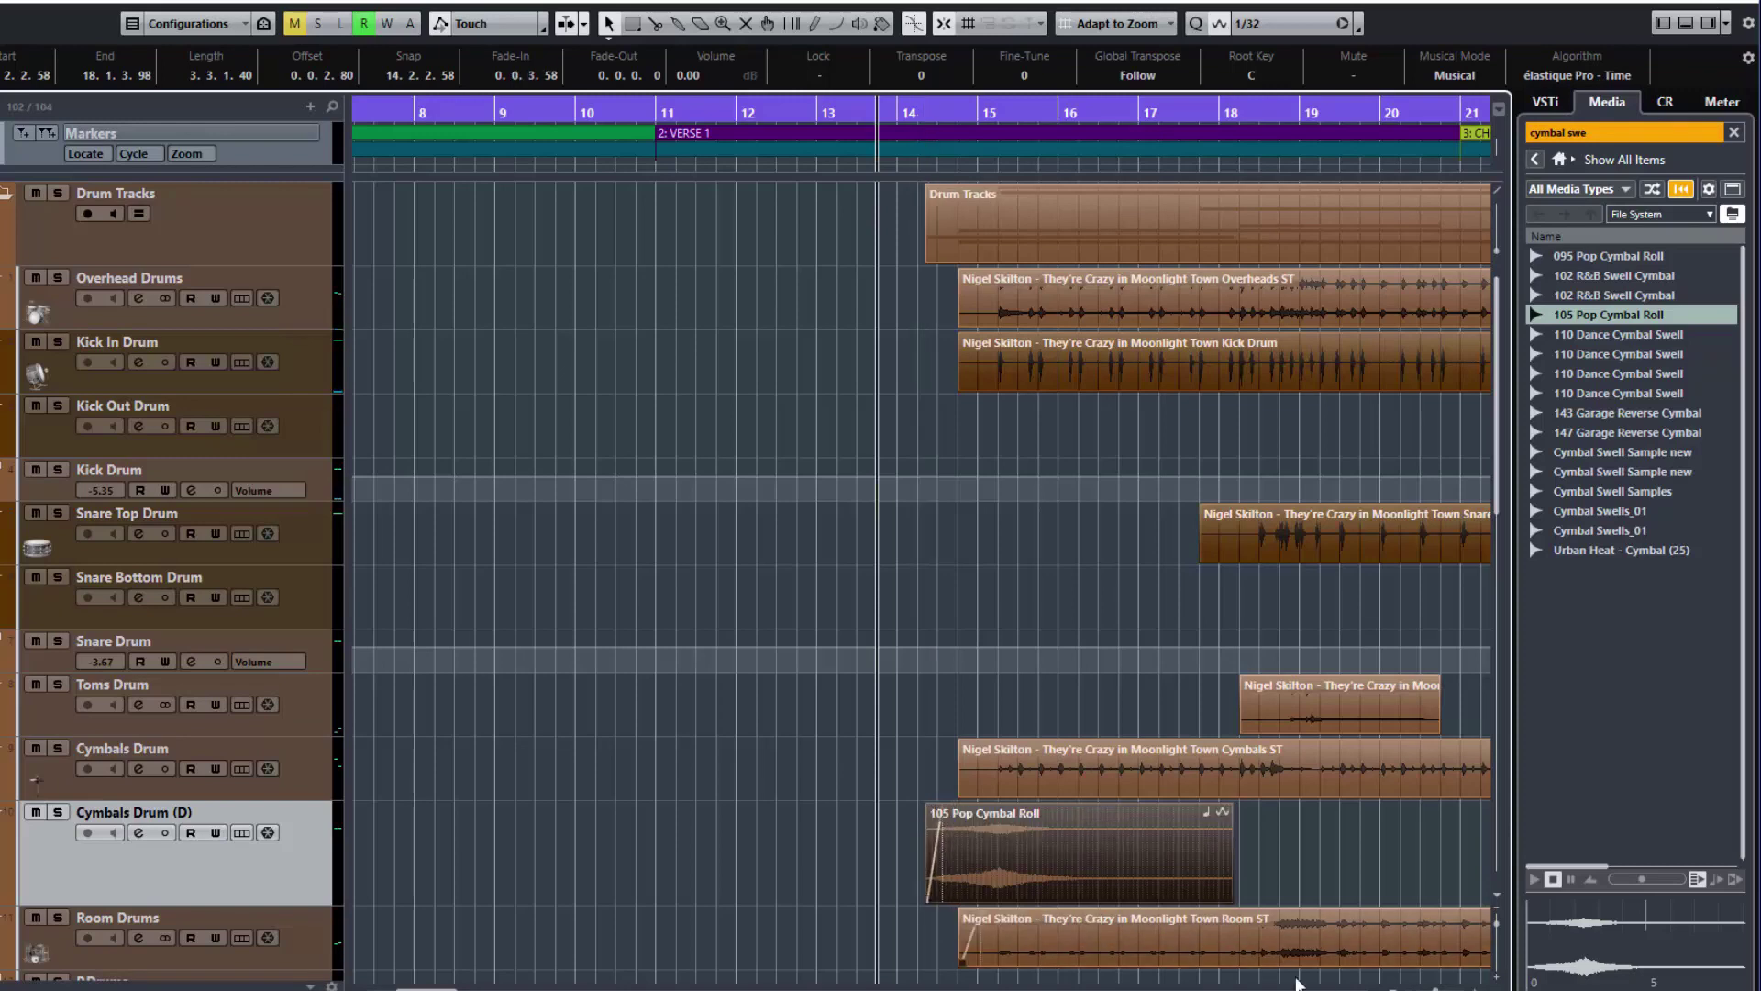
pyautogui.moveTo(1227, 900); pyautogui.dragTo(1115, 895)
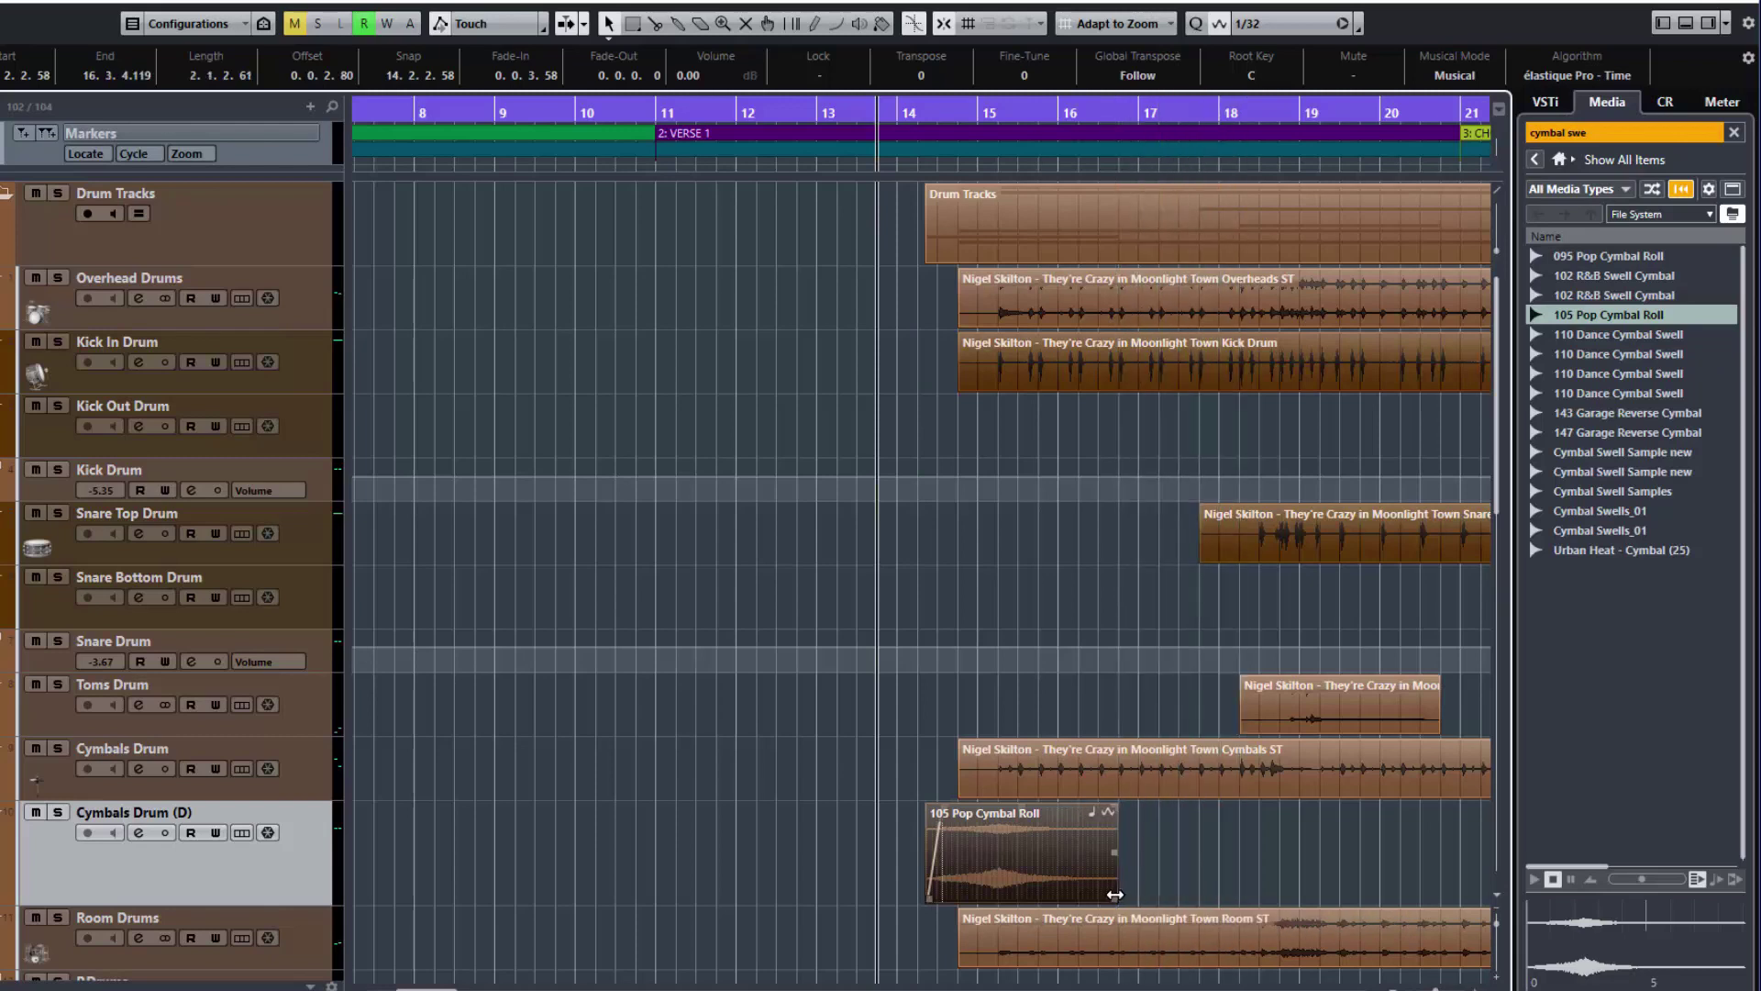
pyautogui.moveTo(1110, 805); pyautogui.dragTo(1051, 814)
pyautogui.press('space')
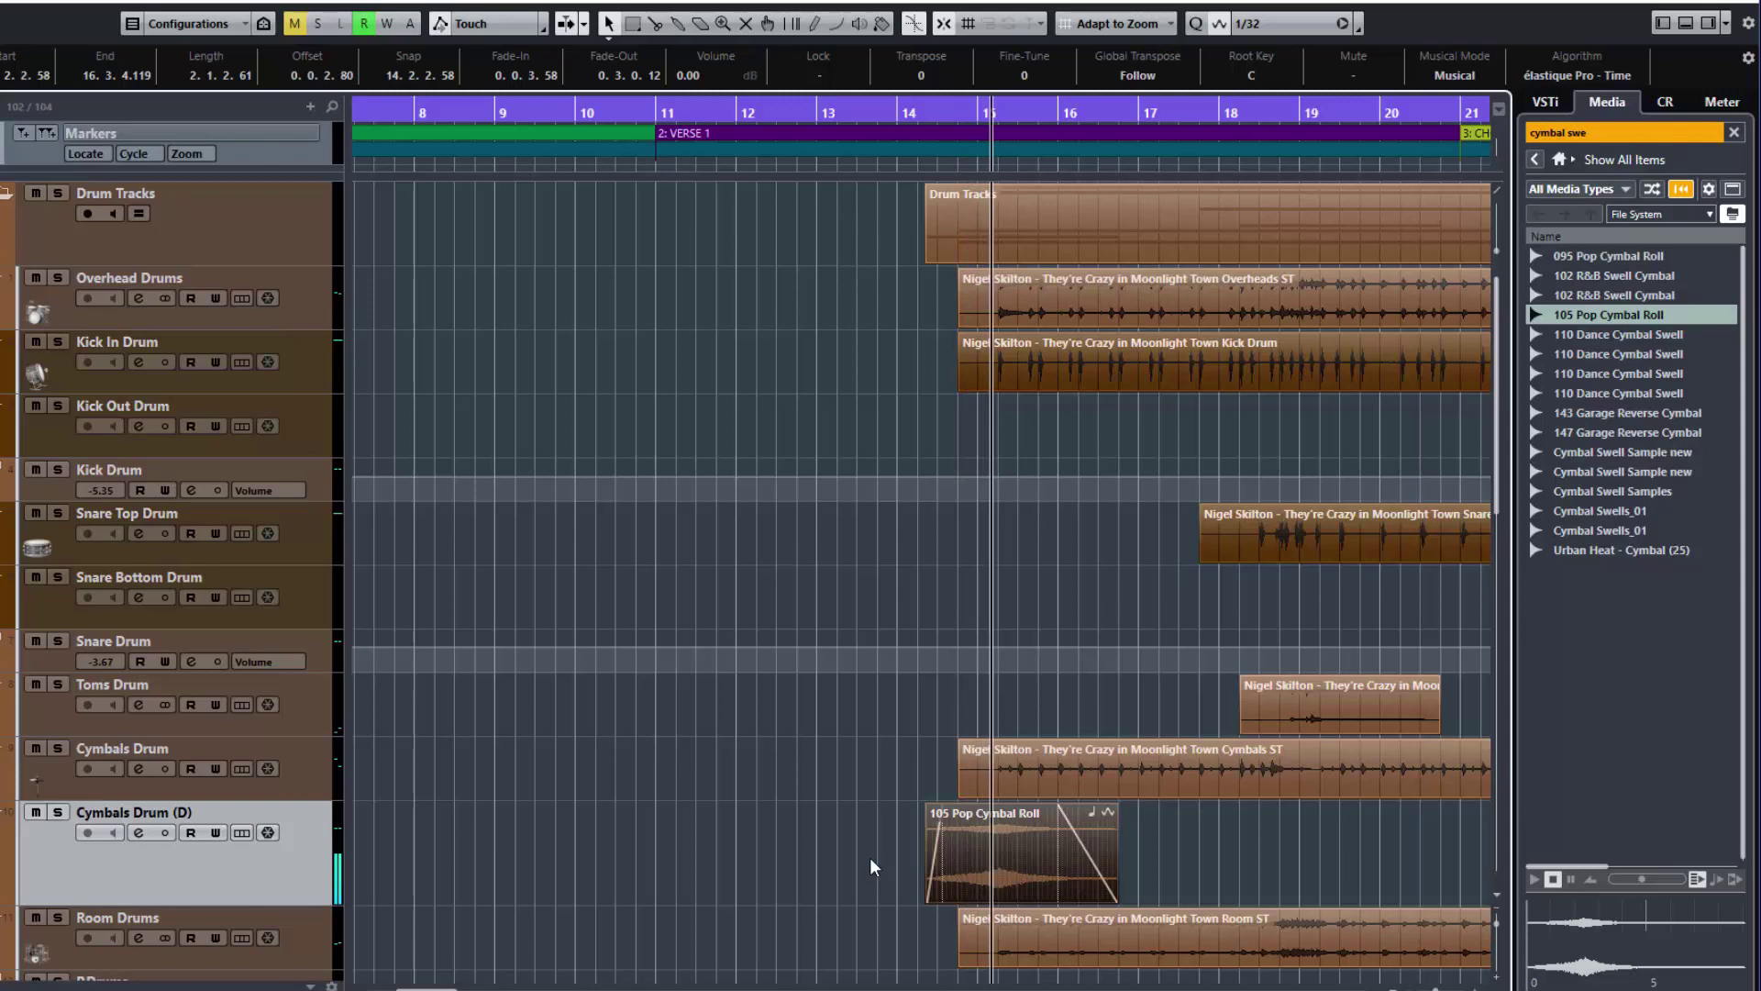
pyautogui.press('space')
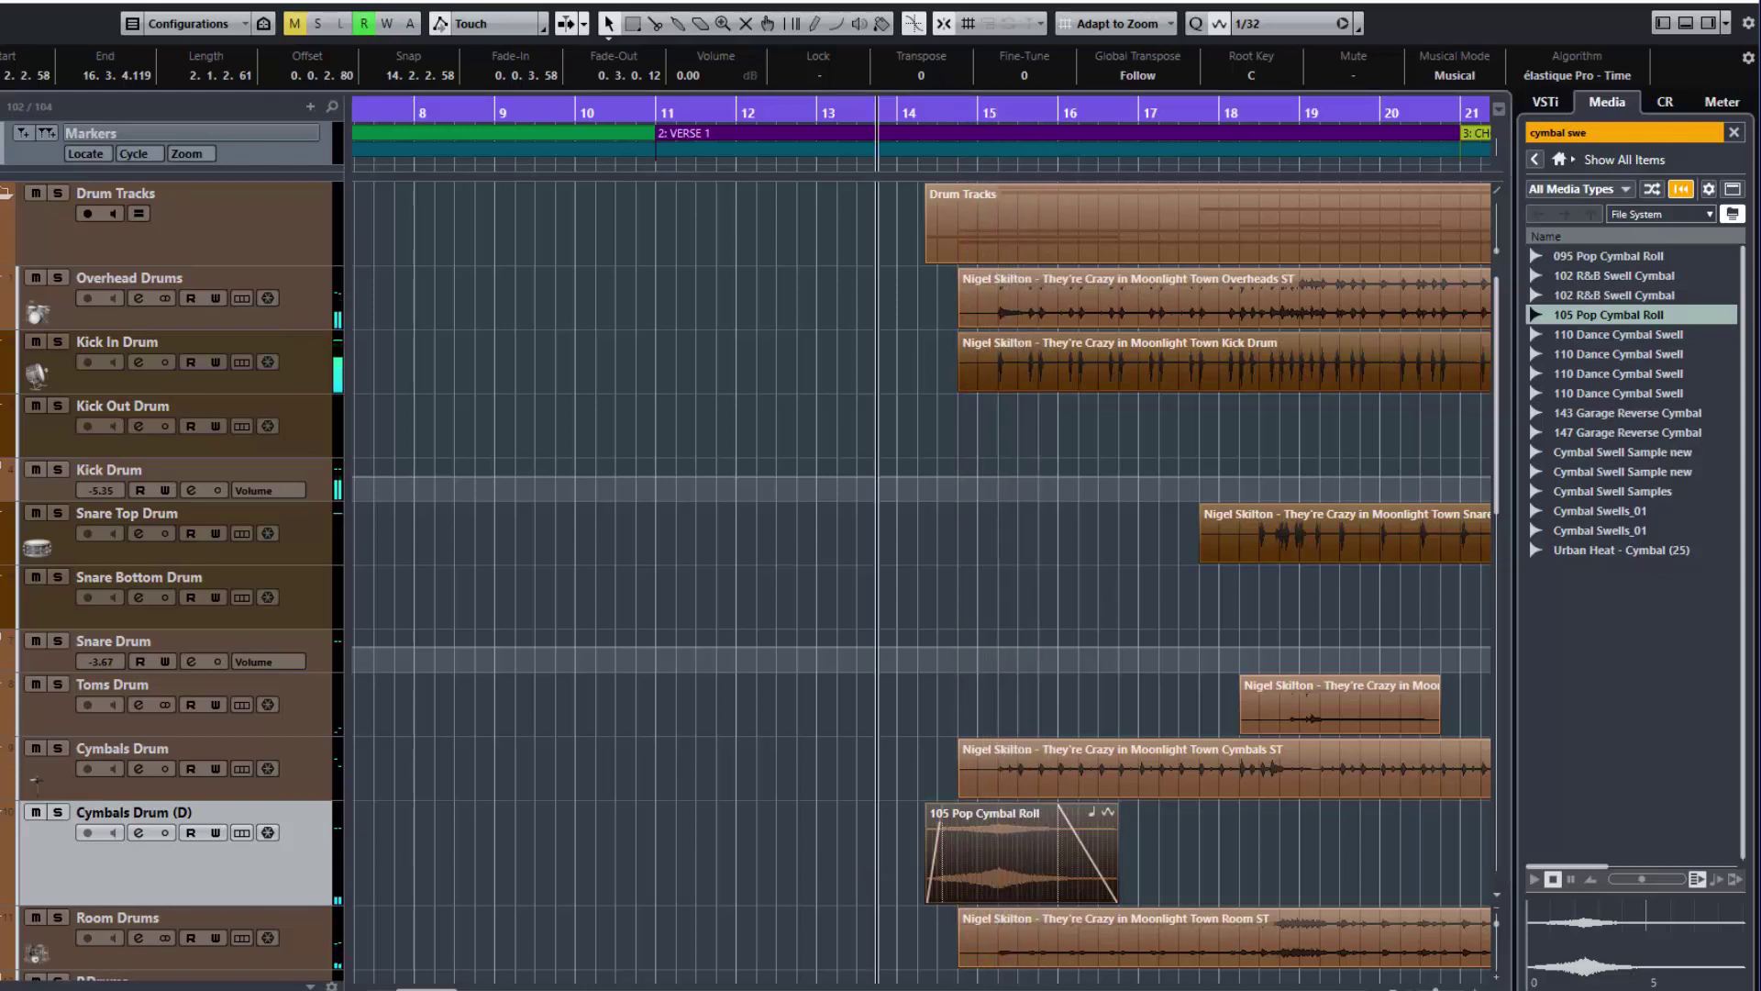
pyautogui.press('space')
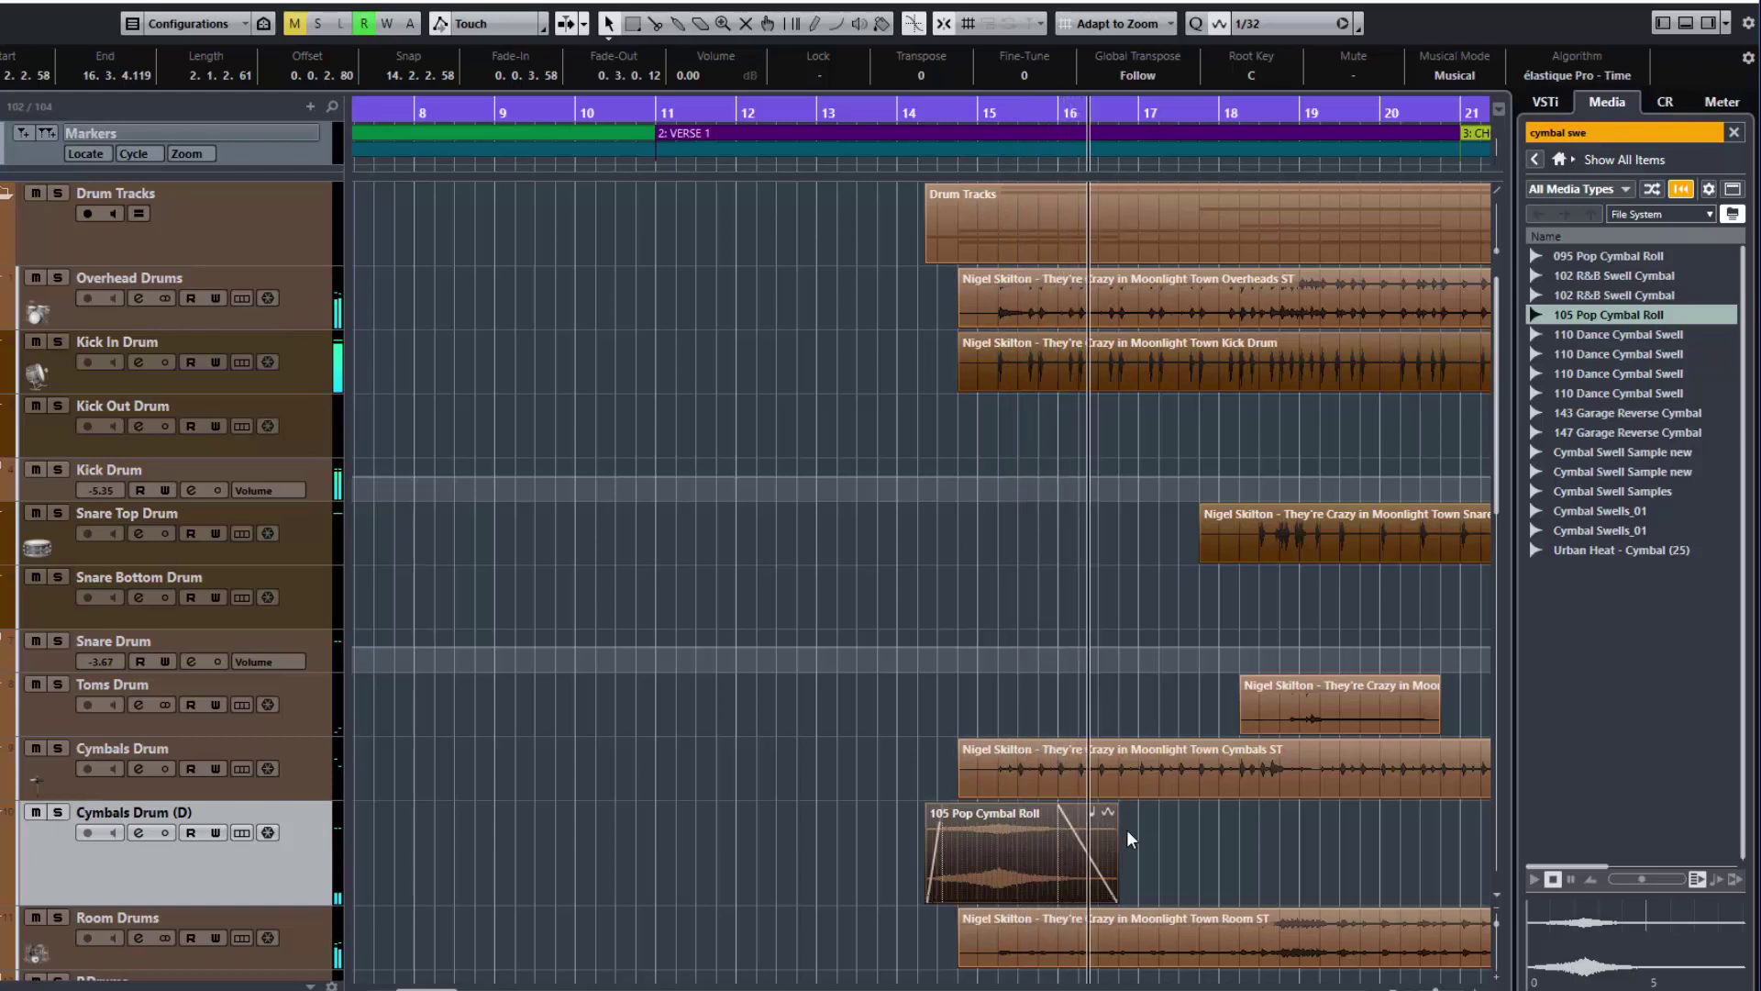
pyautogui.press('space')
# Copy the trimmed 105 Pop Cymbal Roll event along Cymbals Drum (D) to 36.1.1.0 in Verse 2
pyautogui.scroll(-3, 1197, 844)
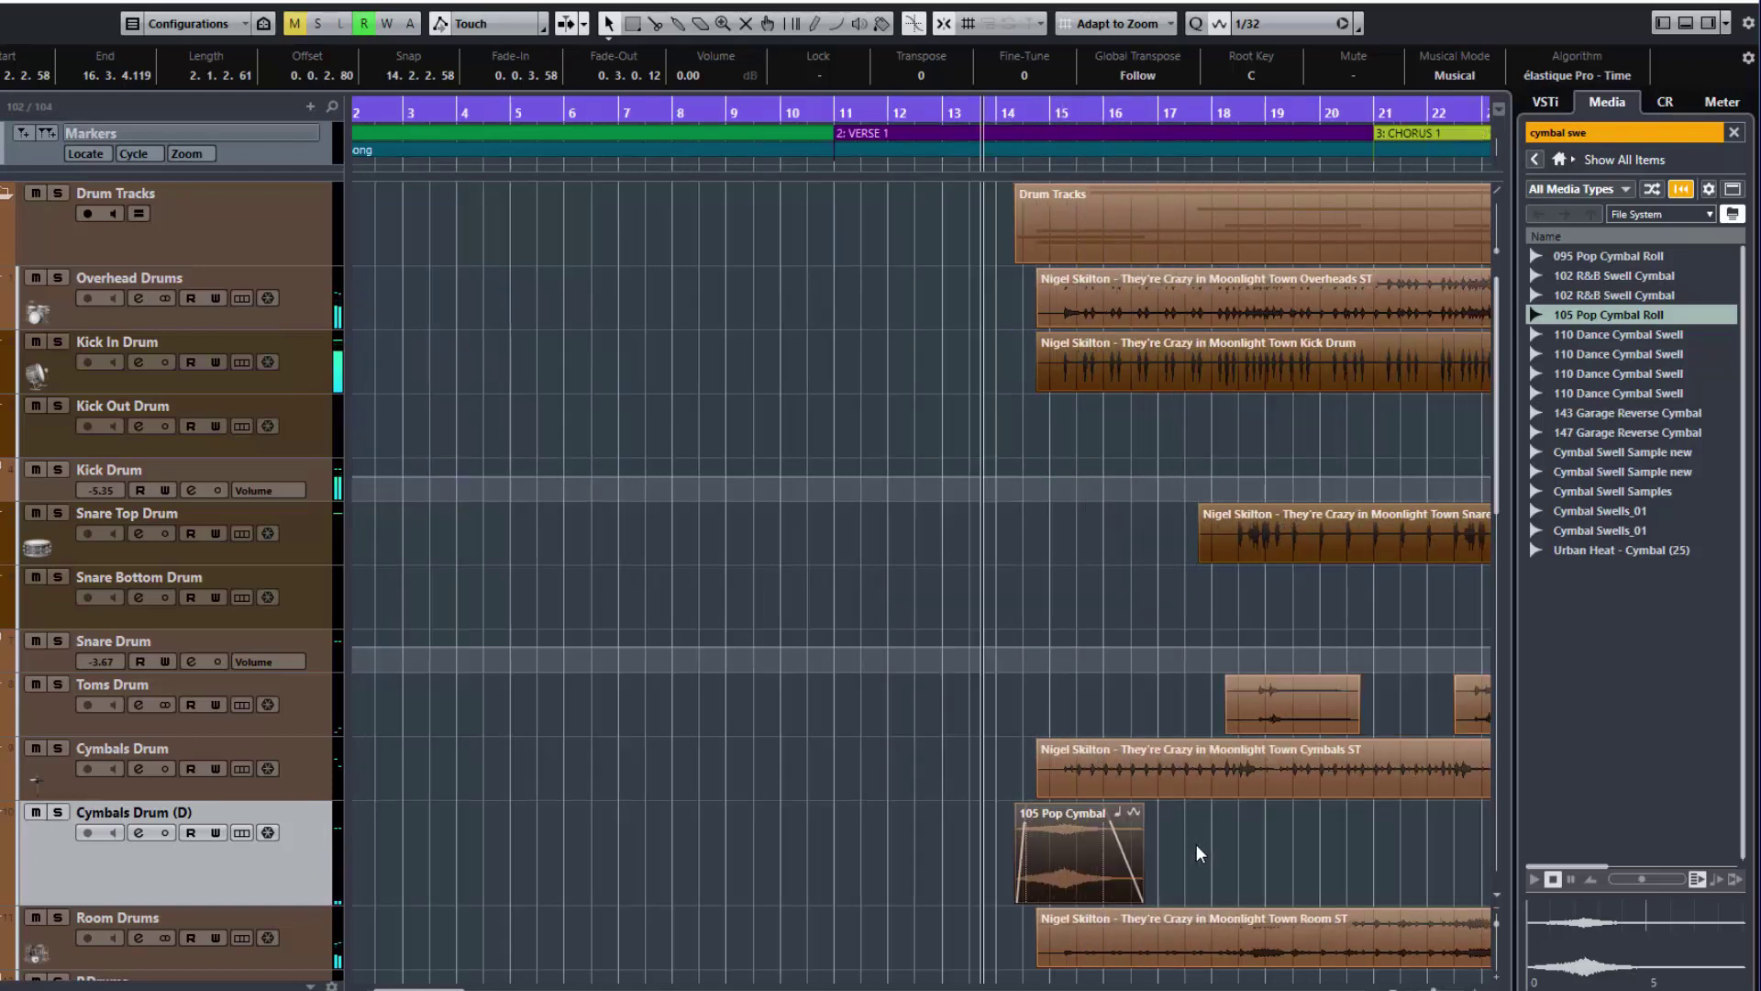
pyautogui.scroll(-2, 1196, 844)
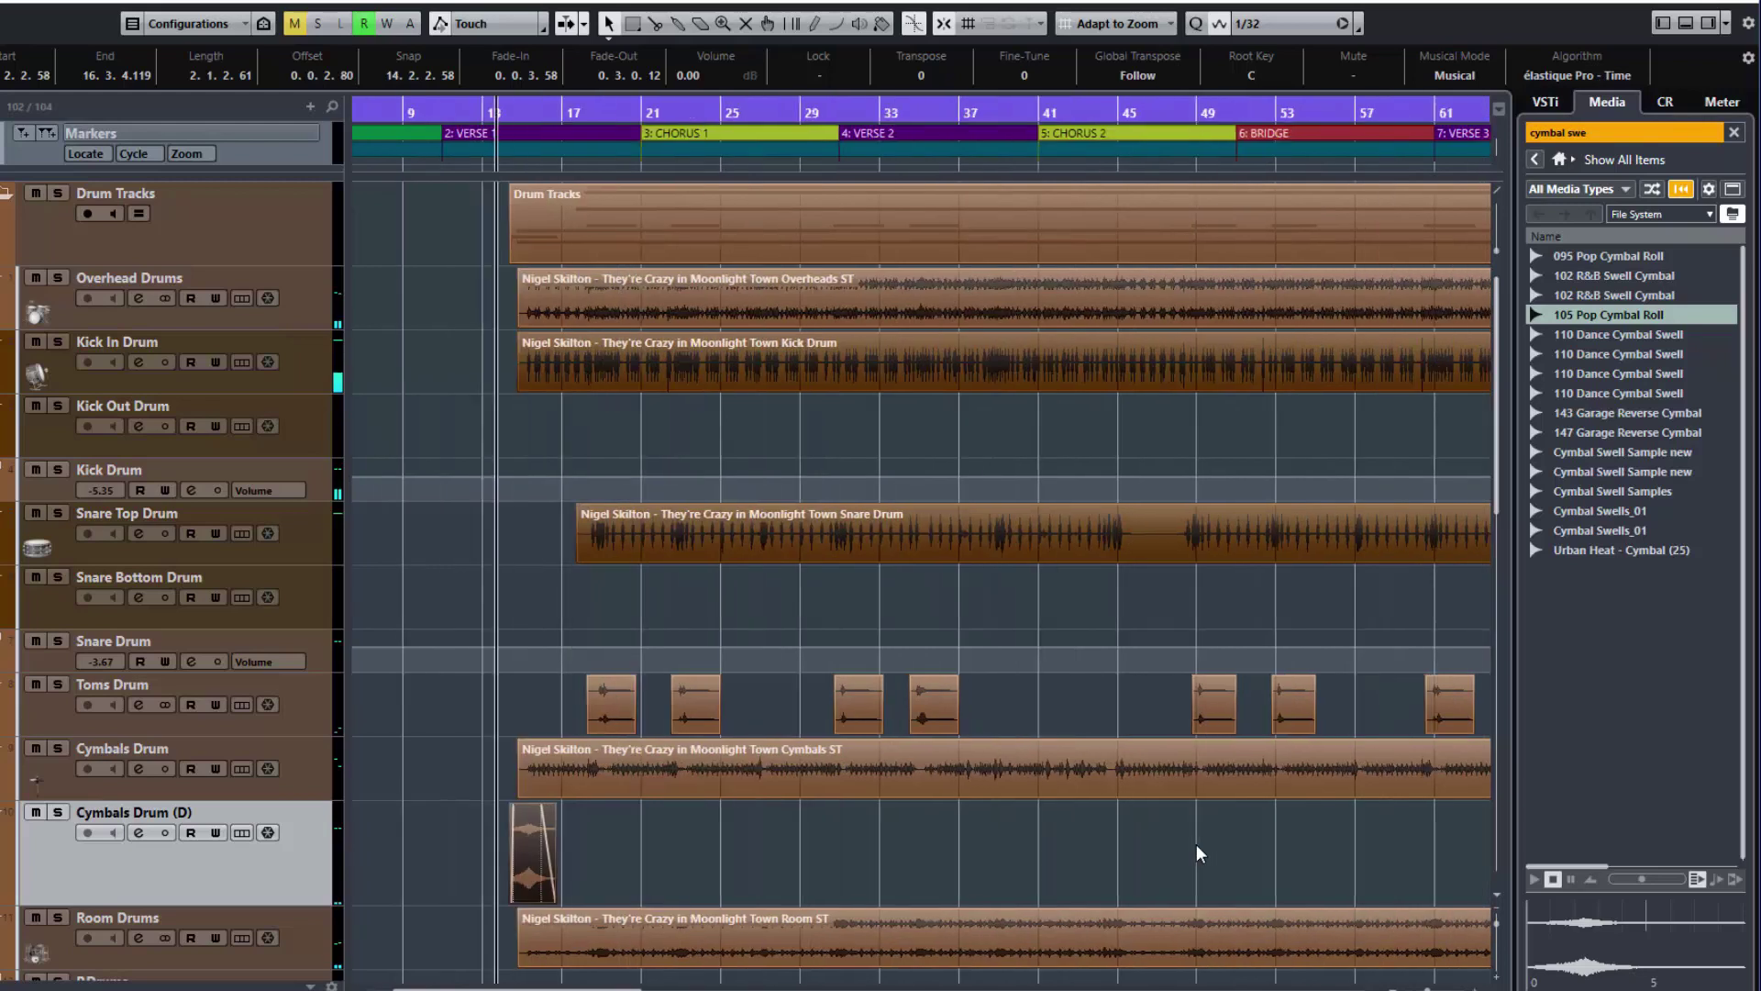
pyautogui.moveTo(527, 893)
pyautogui.moveTo(518, 888); pyautogui.dragTo(956, 891)
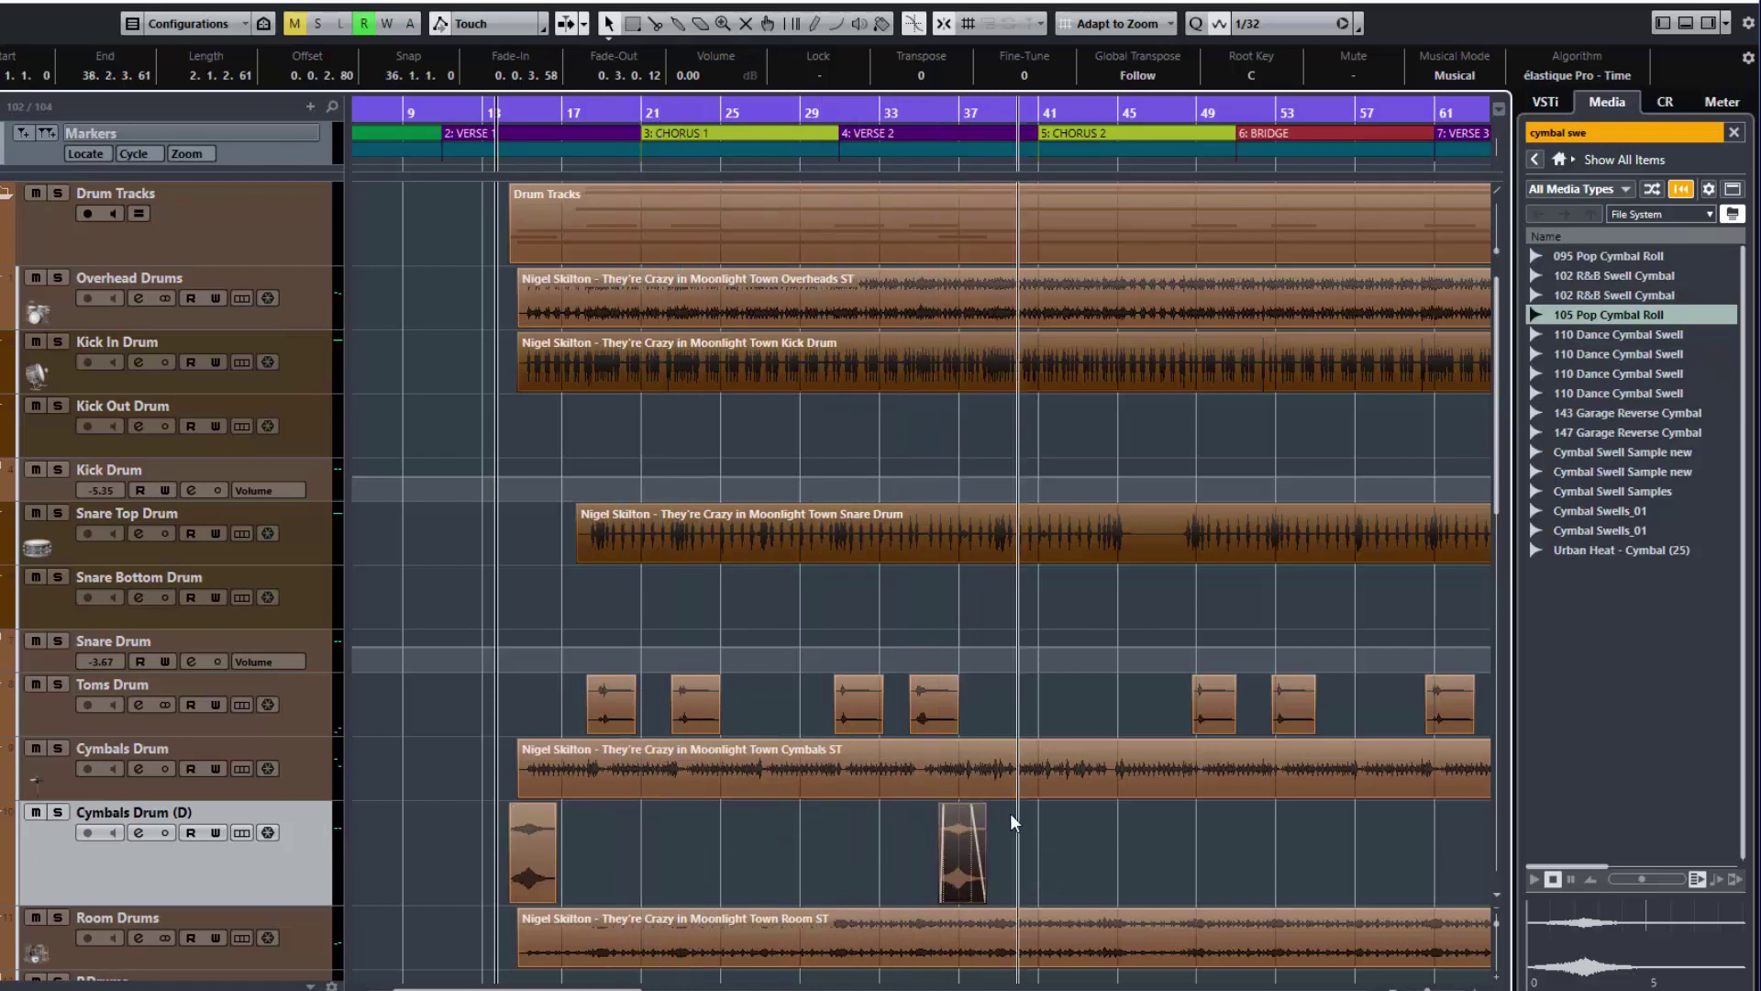
# Play the drums near the end of Chorus 2 and move the copied cymbal roll to 48.1.1.0, before the Bridge
pyautogui.click(1167, 828)
pyautogui.press('space')
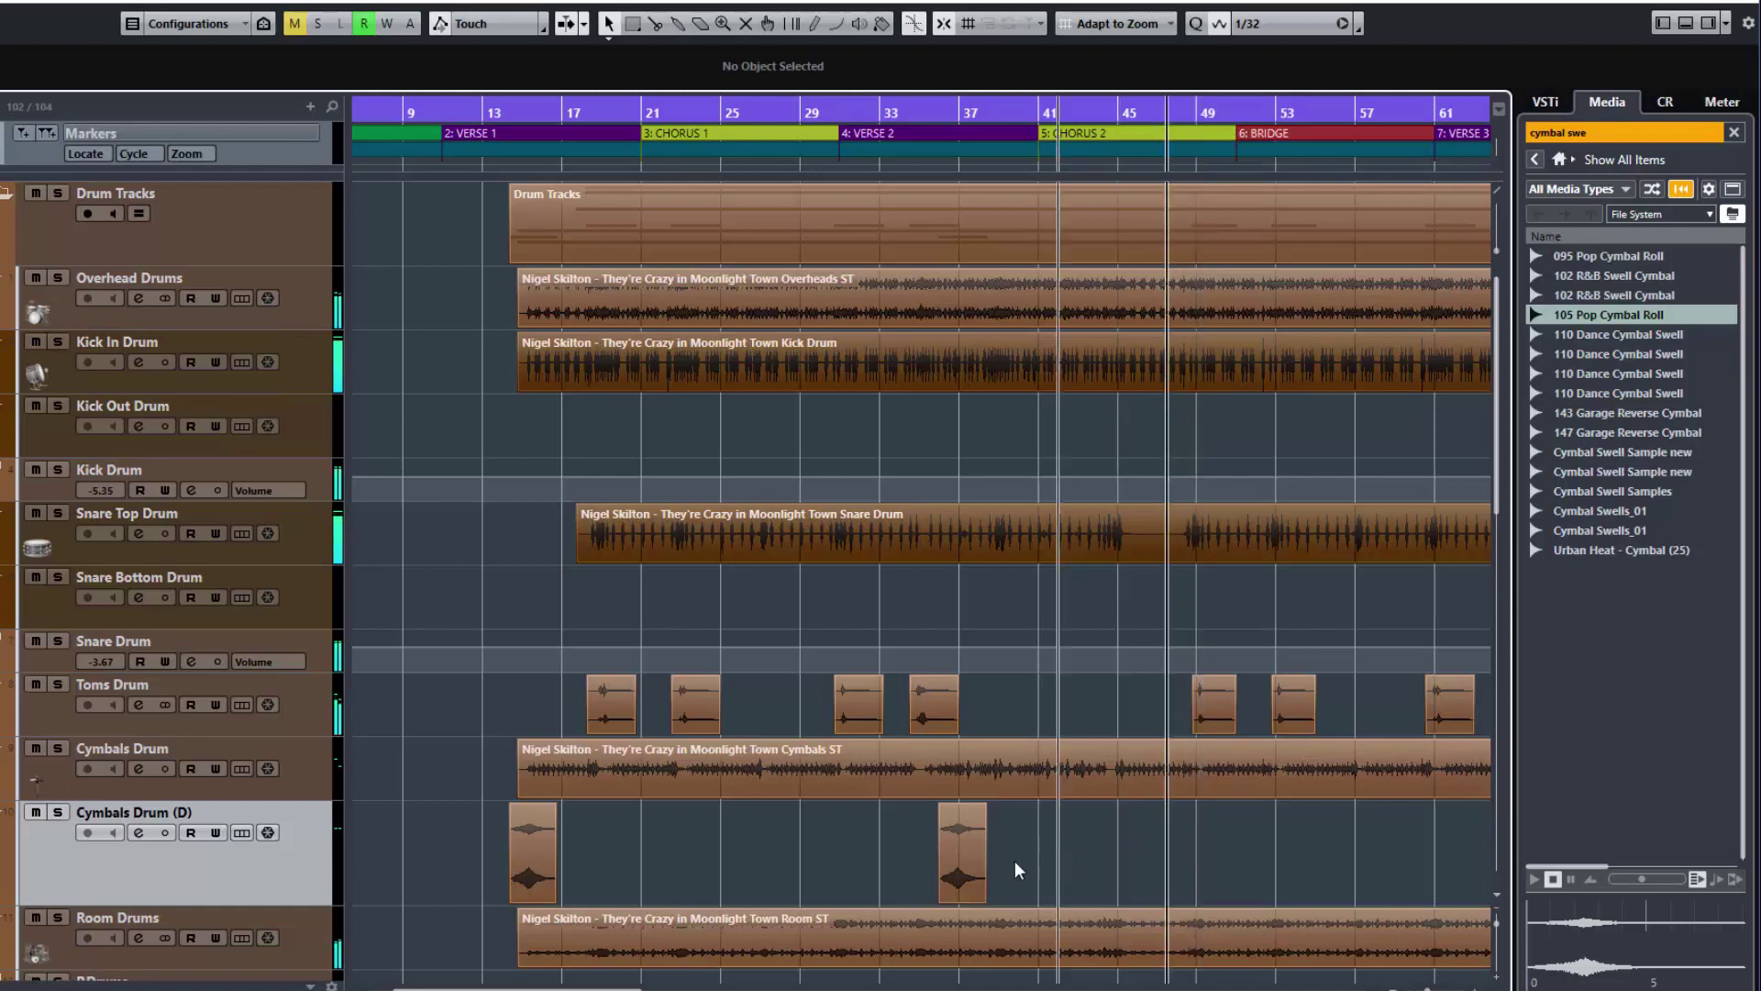
pyautogui.moveTo(961, 872); pyautogui.dragTo(1197, 871)
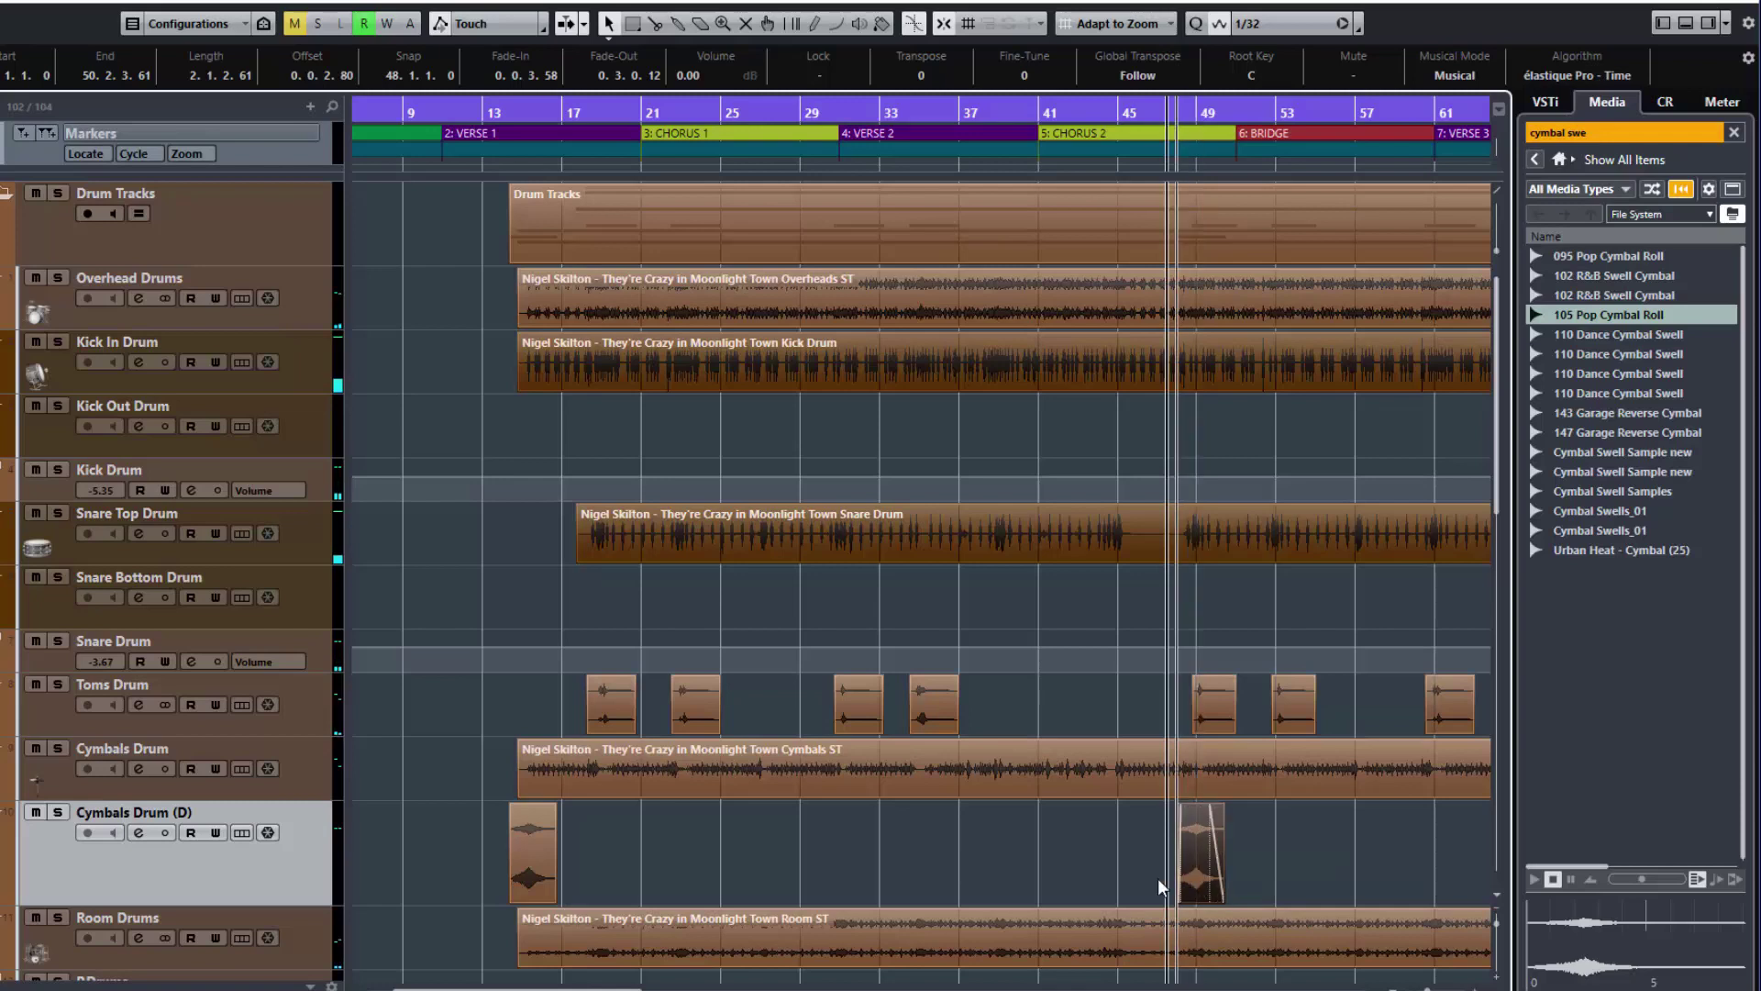
pyautogui.click(1109, 864)
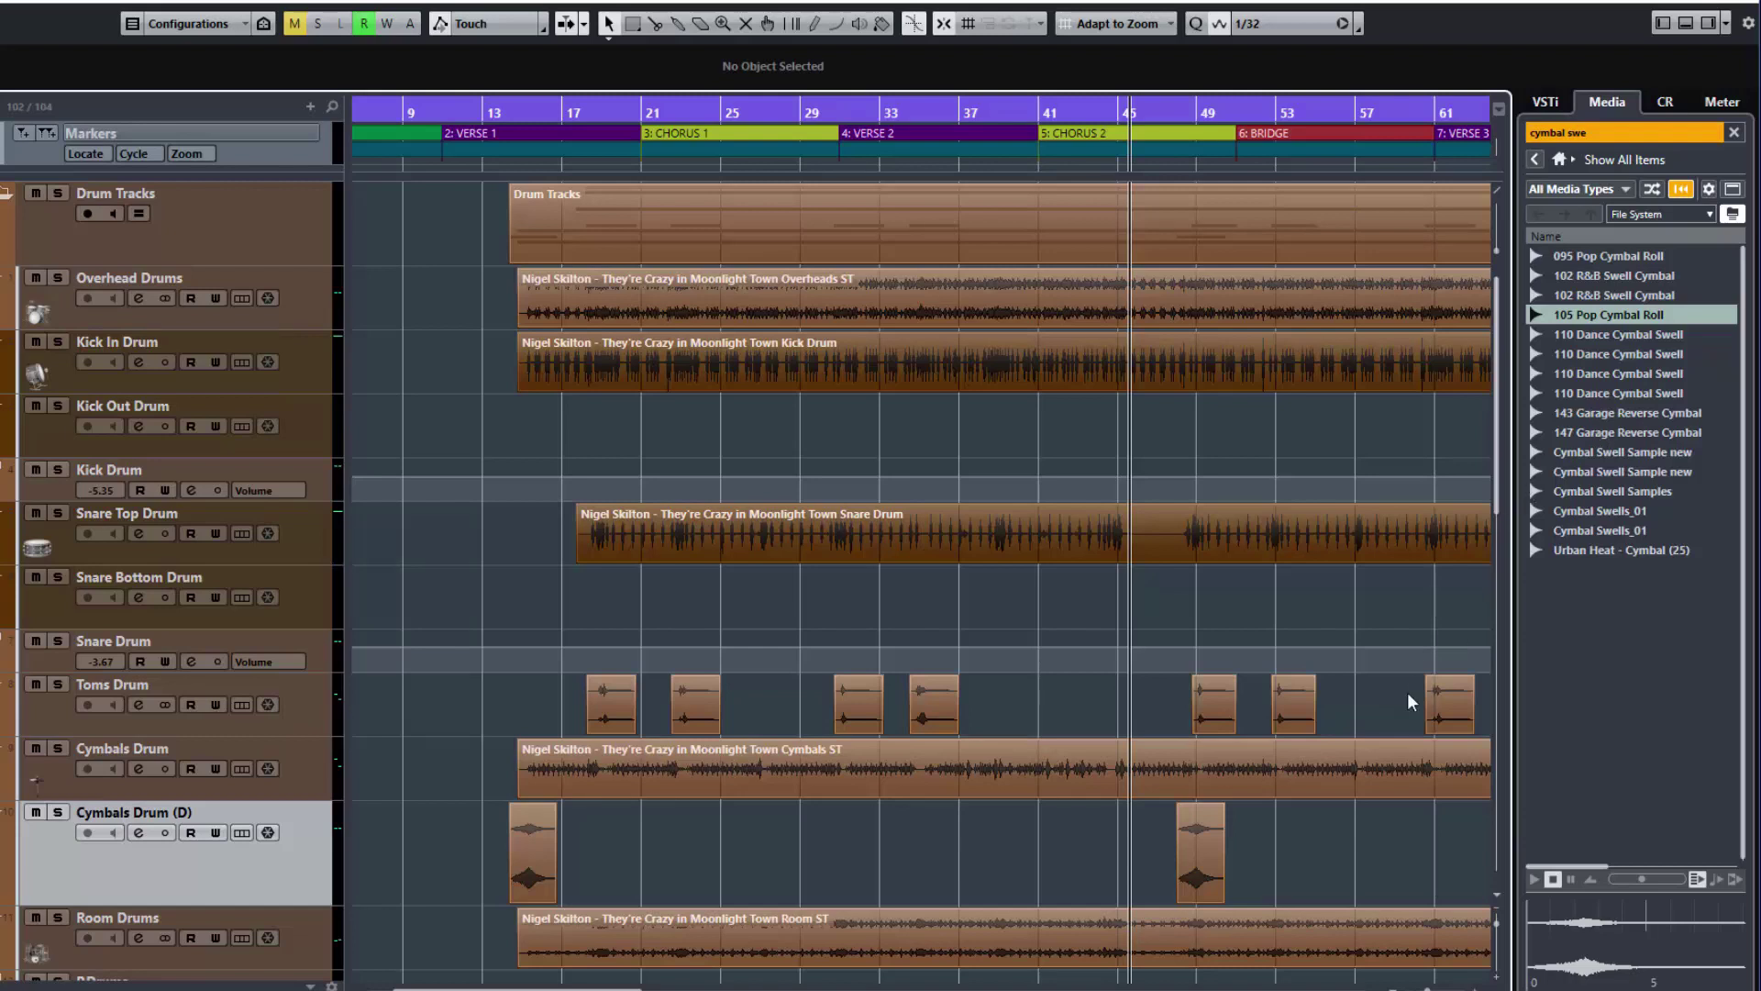
# Examine the drum arrangement across the whole song and around Chorus 2 and the Bridge, where the copied cymbal roll sits
pyautogui.press('g')
pyautogui.press('g')
pyautogui.press('g')
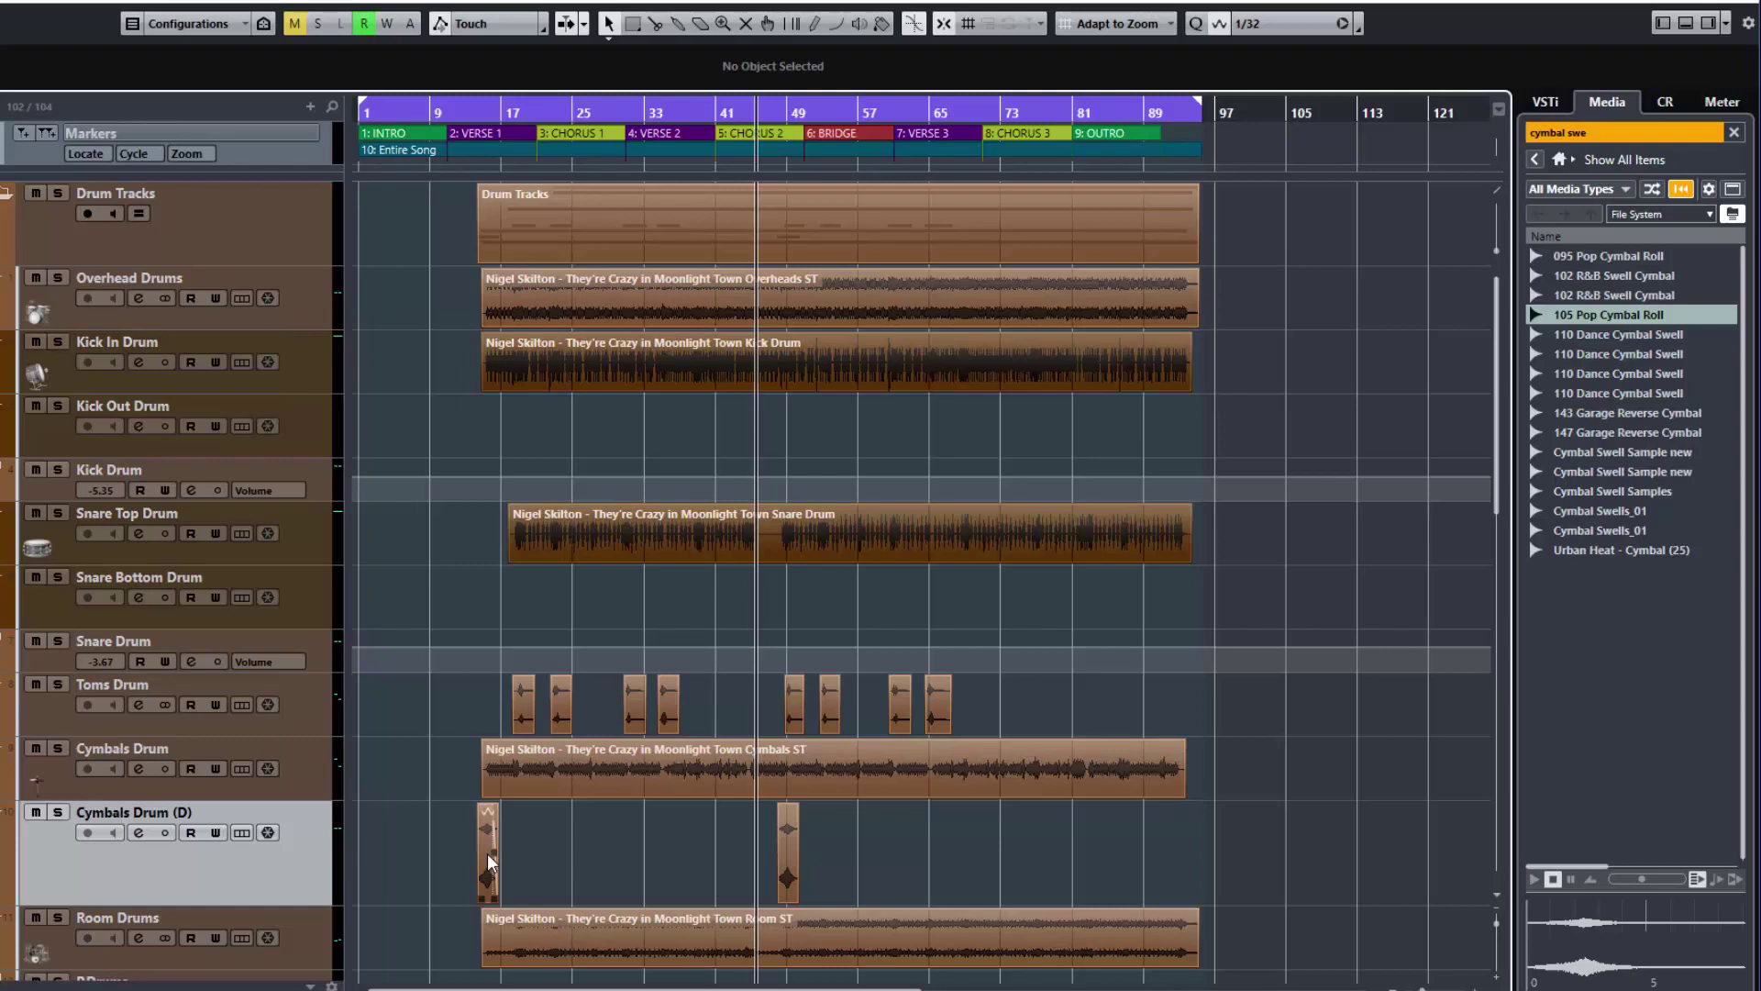
pyautogui.press('g')
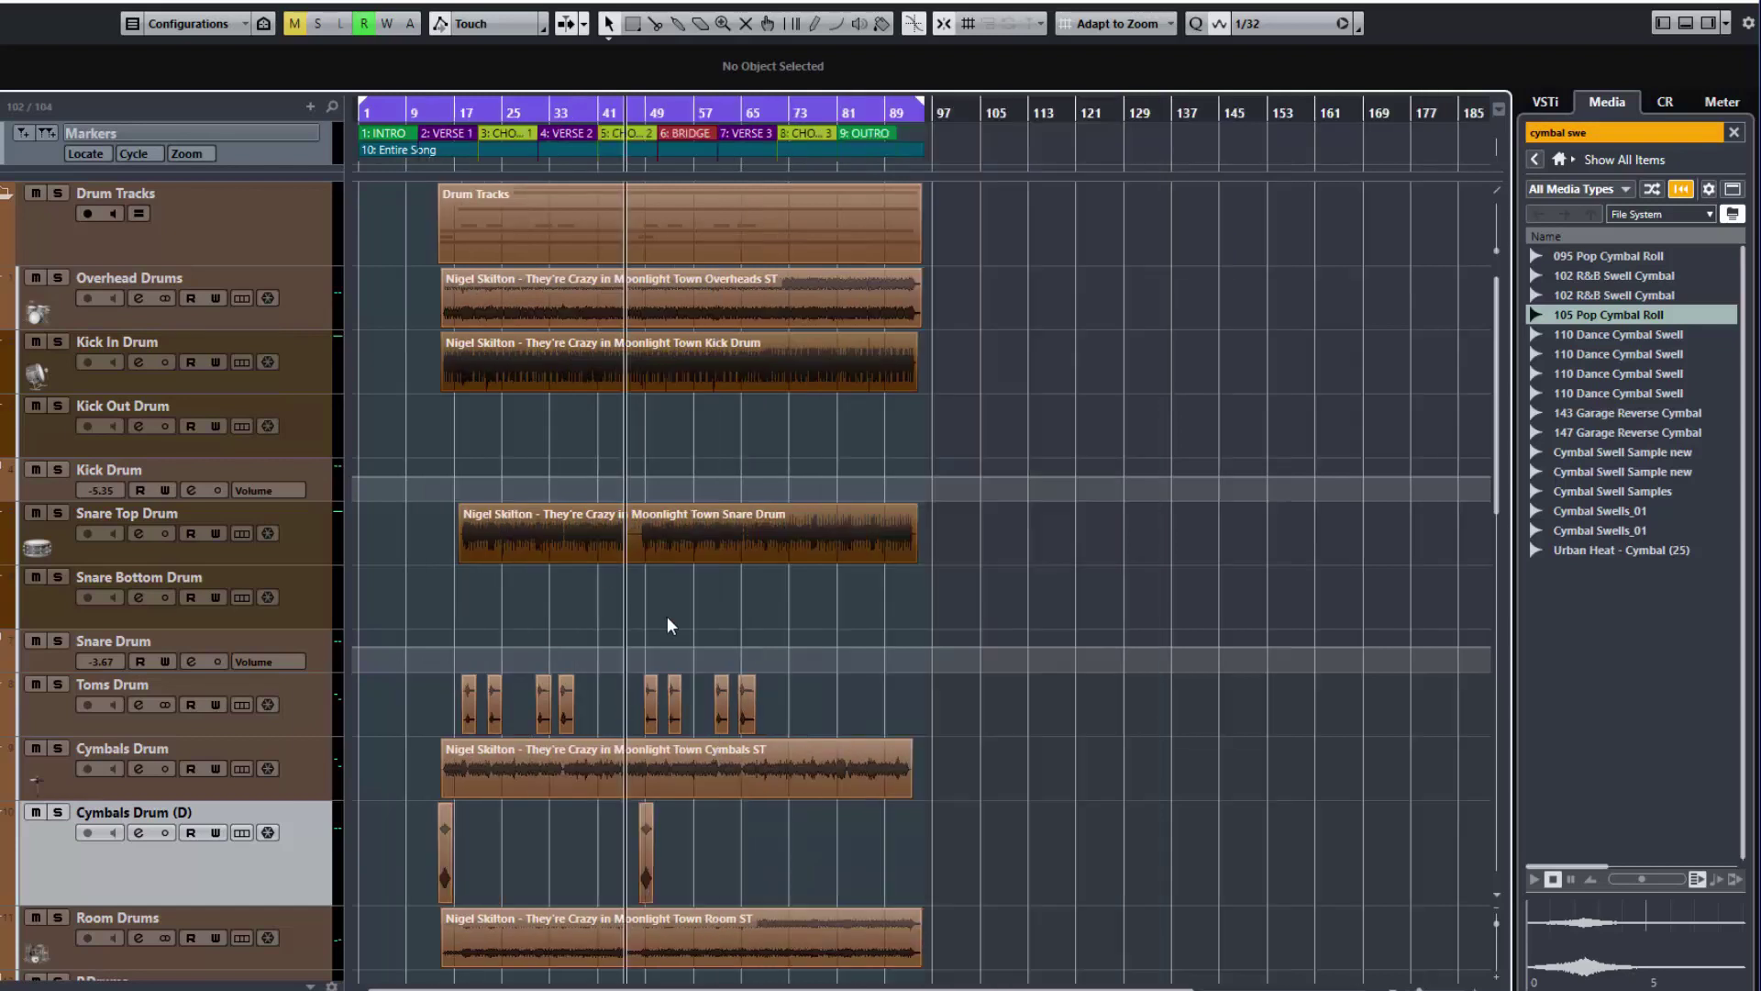
pyautogui.press('h')
pyautogui.press('h')
pyautogui.press('h')
pyautogui.press('h')
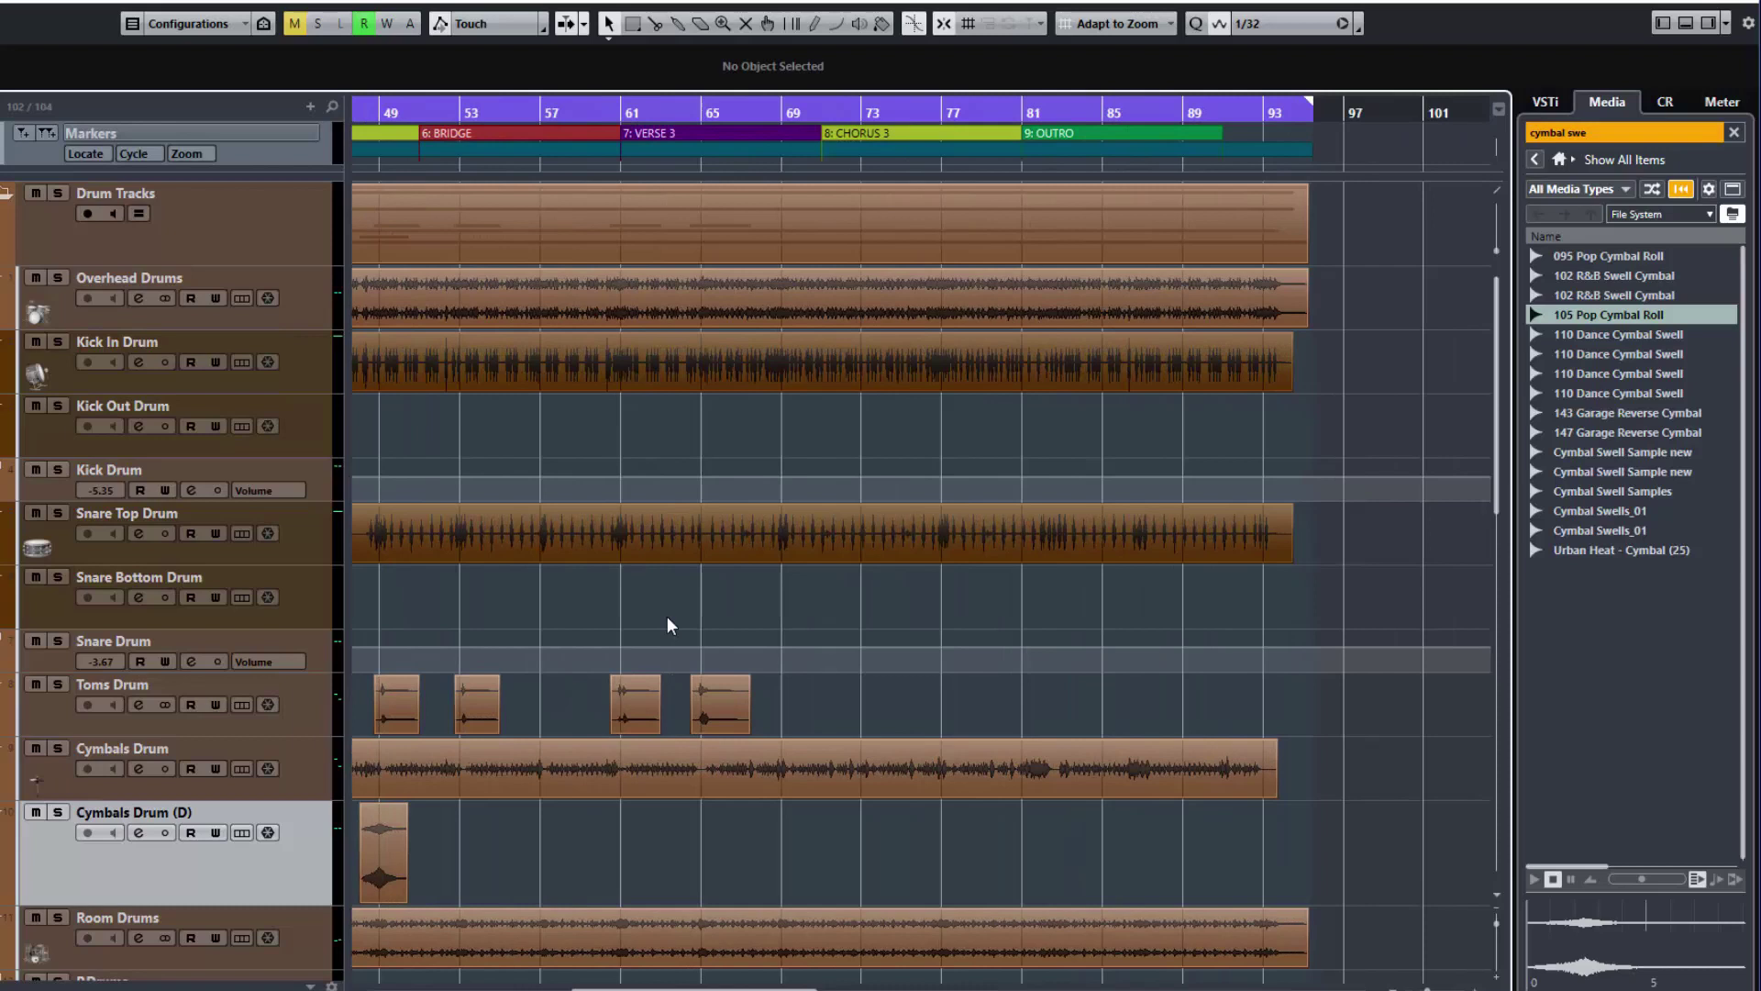
pyautogui.hscroll(-3, 668, 617)
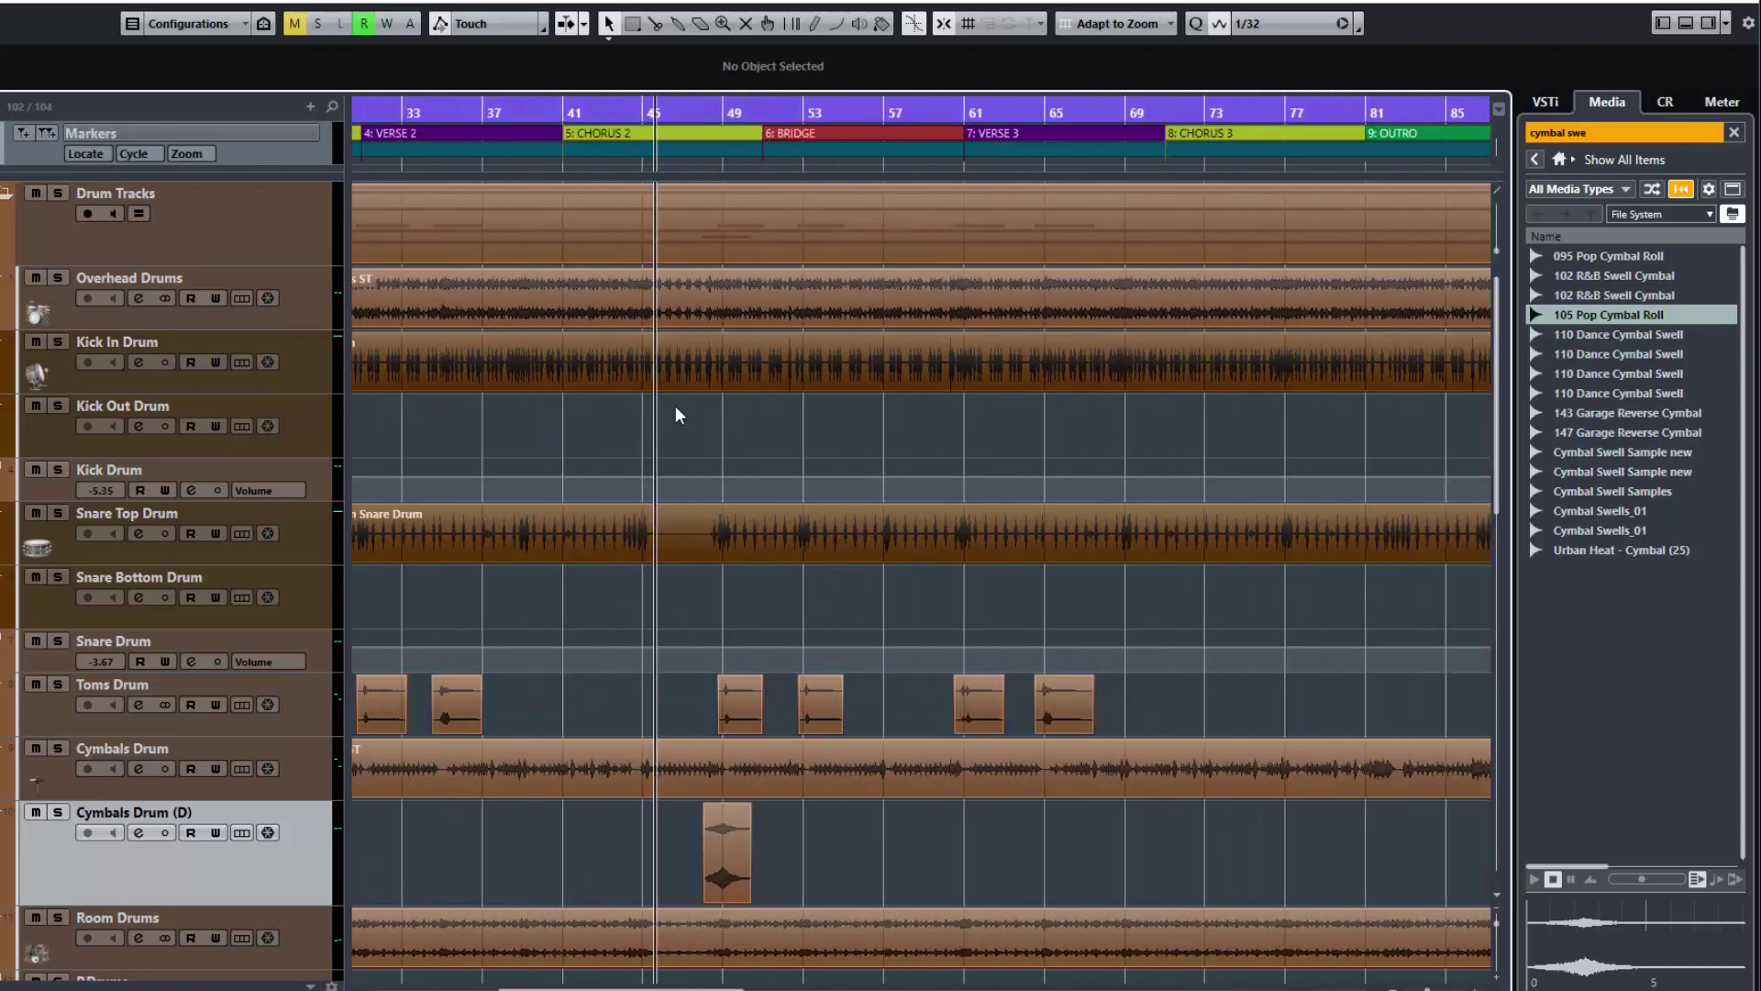
pyautogui.press('h')
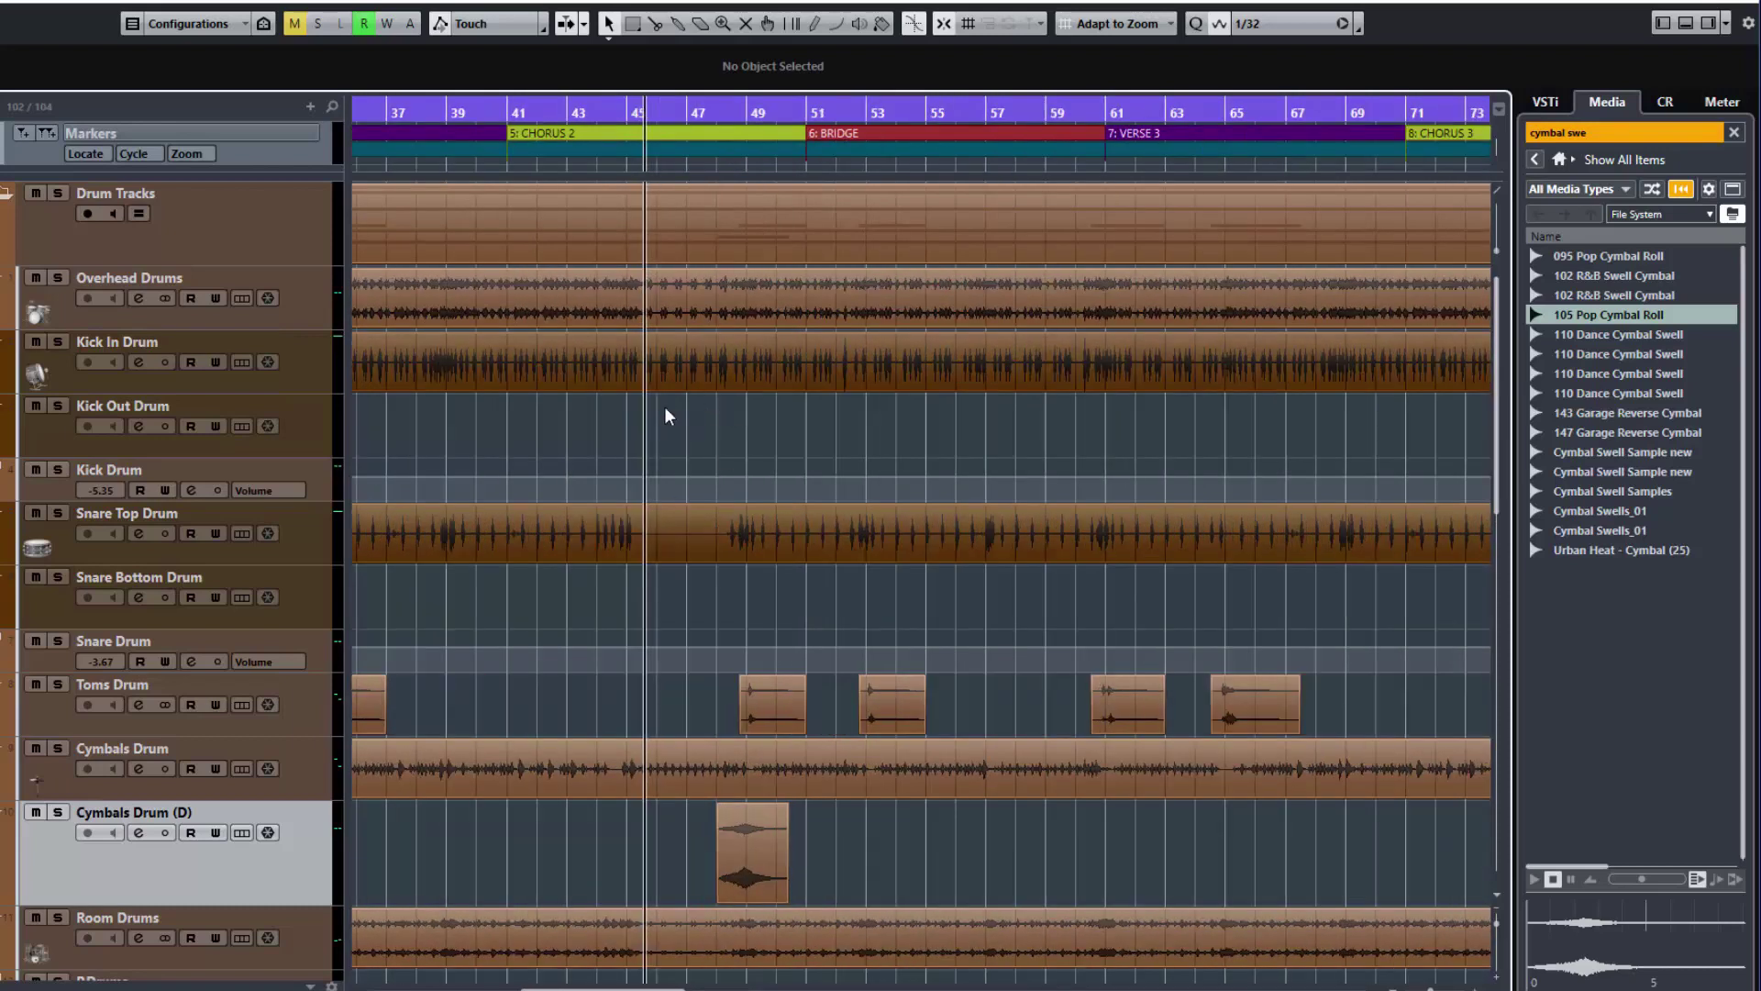